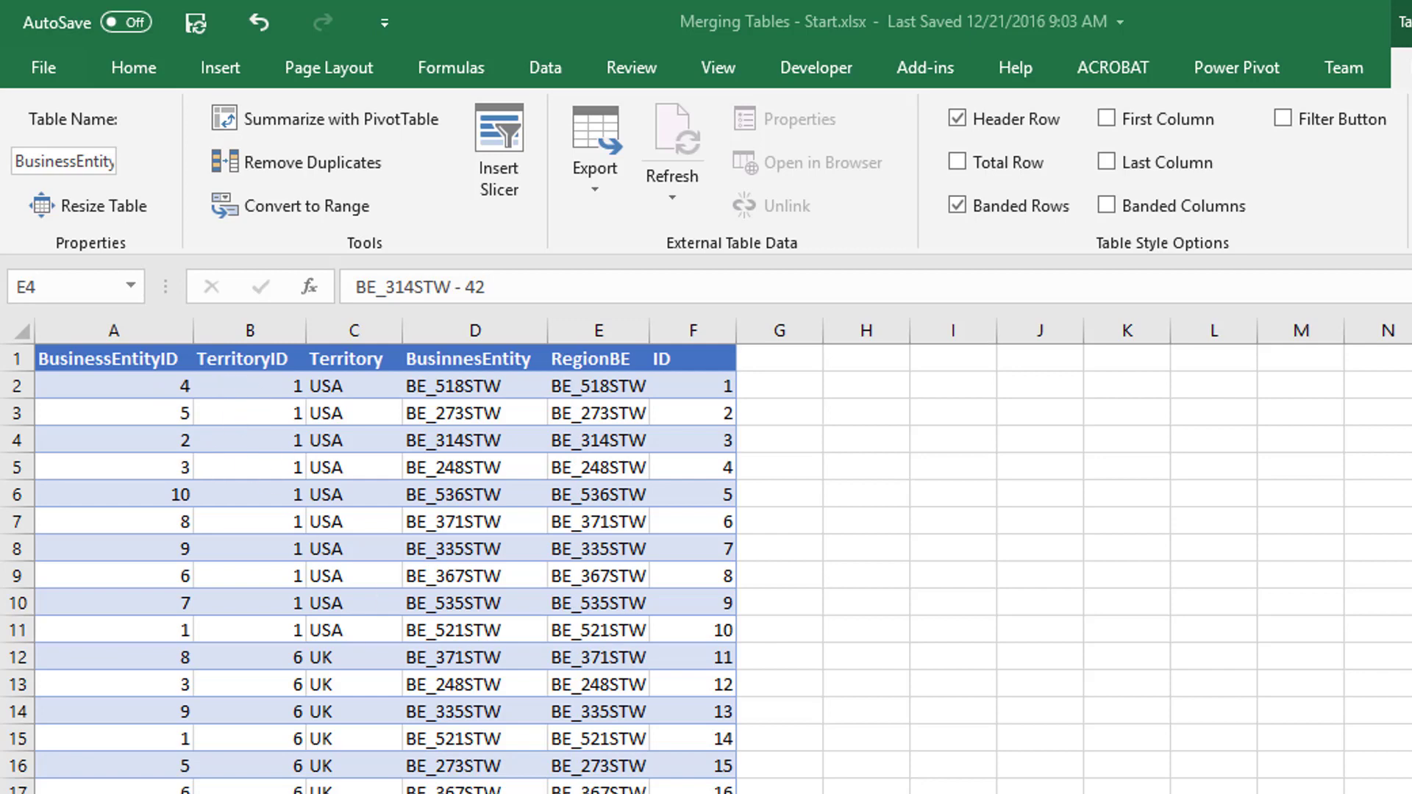
Examine the BusinessEntity, Employee and Sales tables in the Merging Tables - Start.xlsx workbook
key("ctrl+Page_Down")
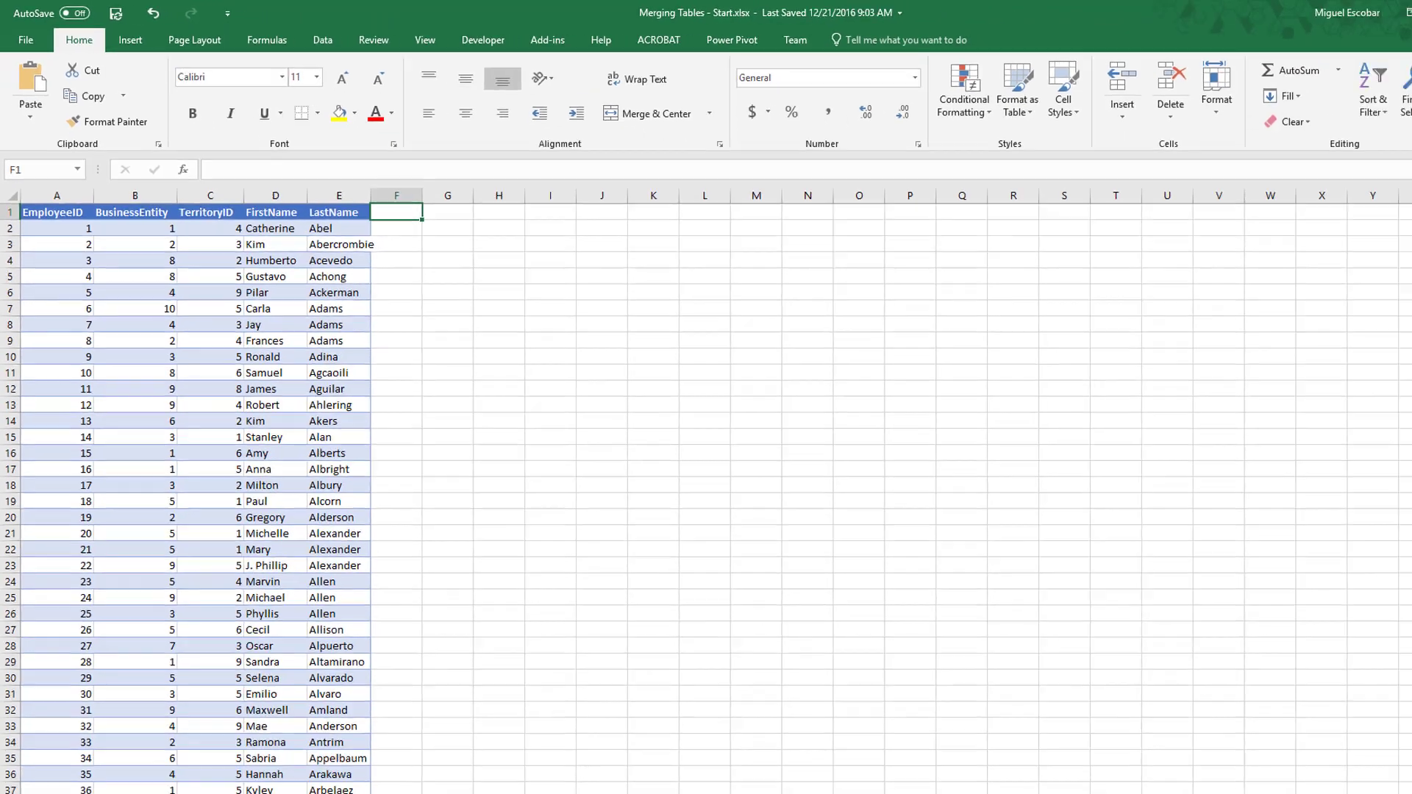
key("ctrl+Page_Up")
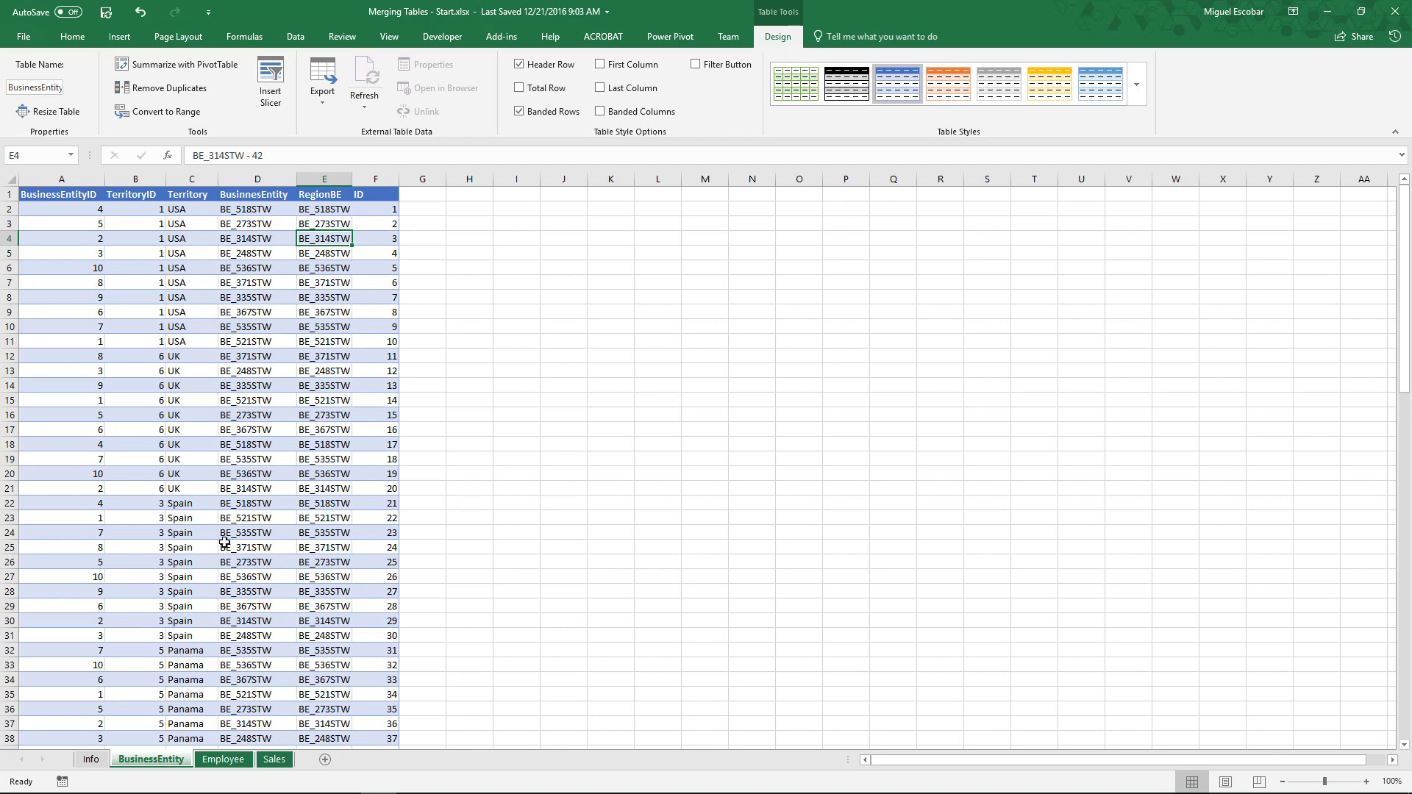
left_click(222, 759)
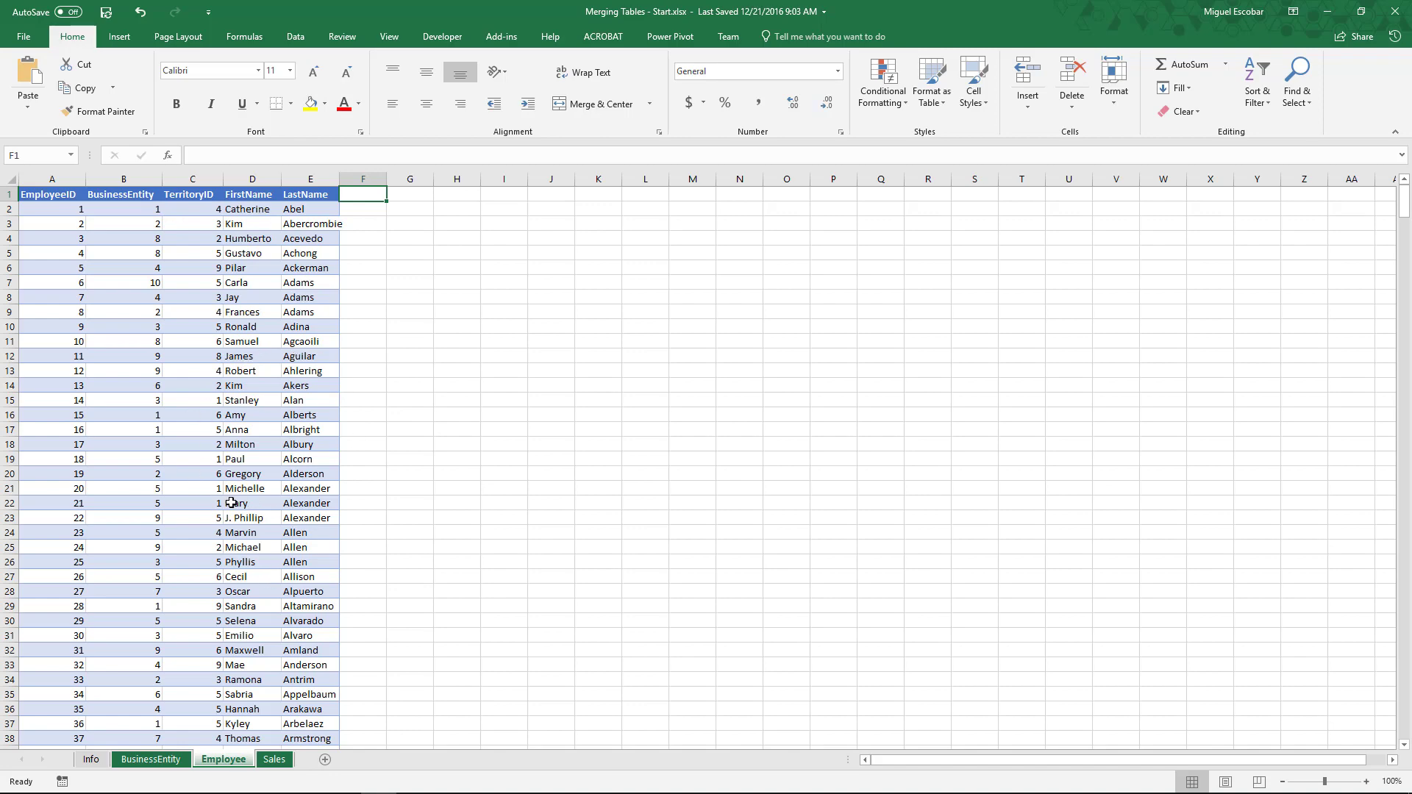
left_click(275, 758)
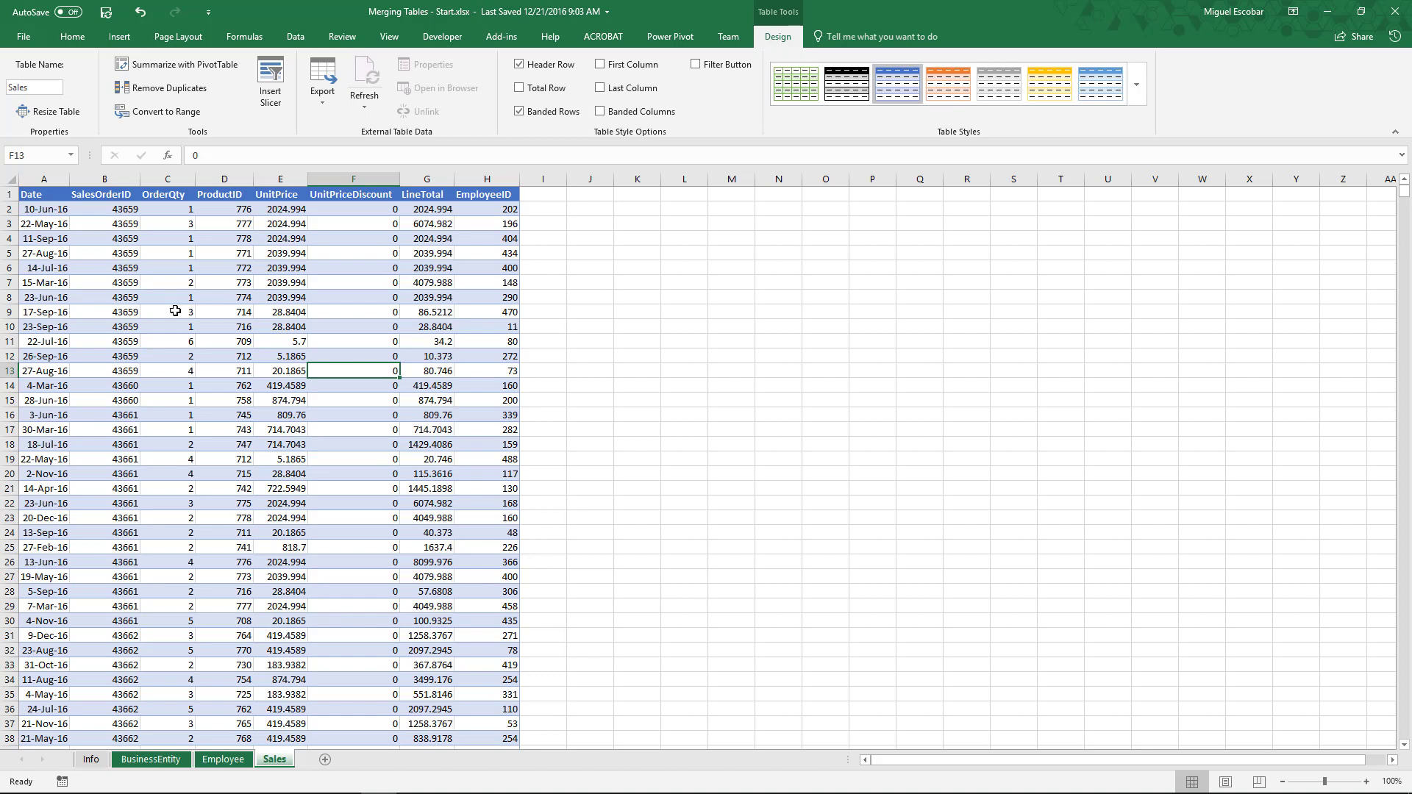
left_click(474, 220)
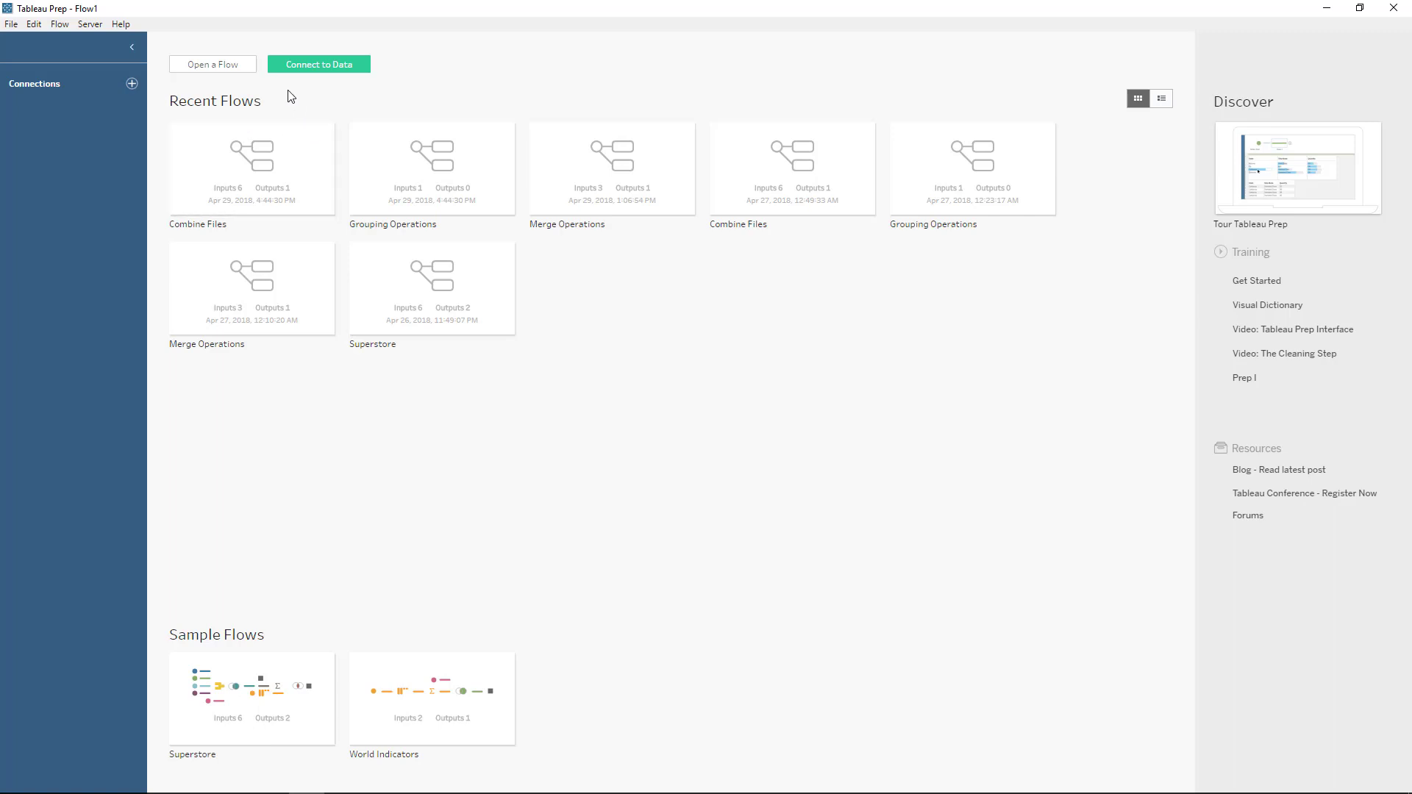
In Tableau Prep, connect to the Excel workbook Merging Tables - Start.xlsx from the Data Wizards book example folder Chapter 1 - Merge Tables
left_click(296, 69)
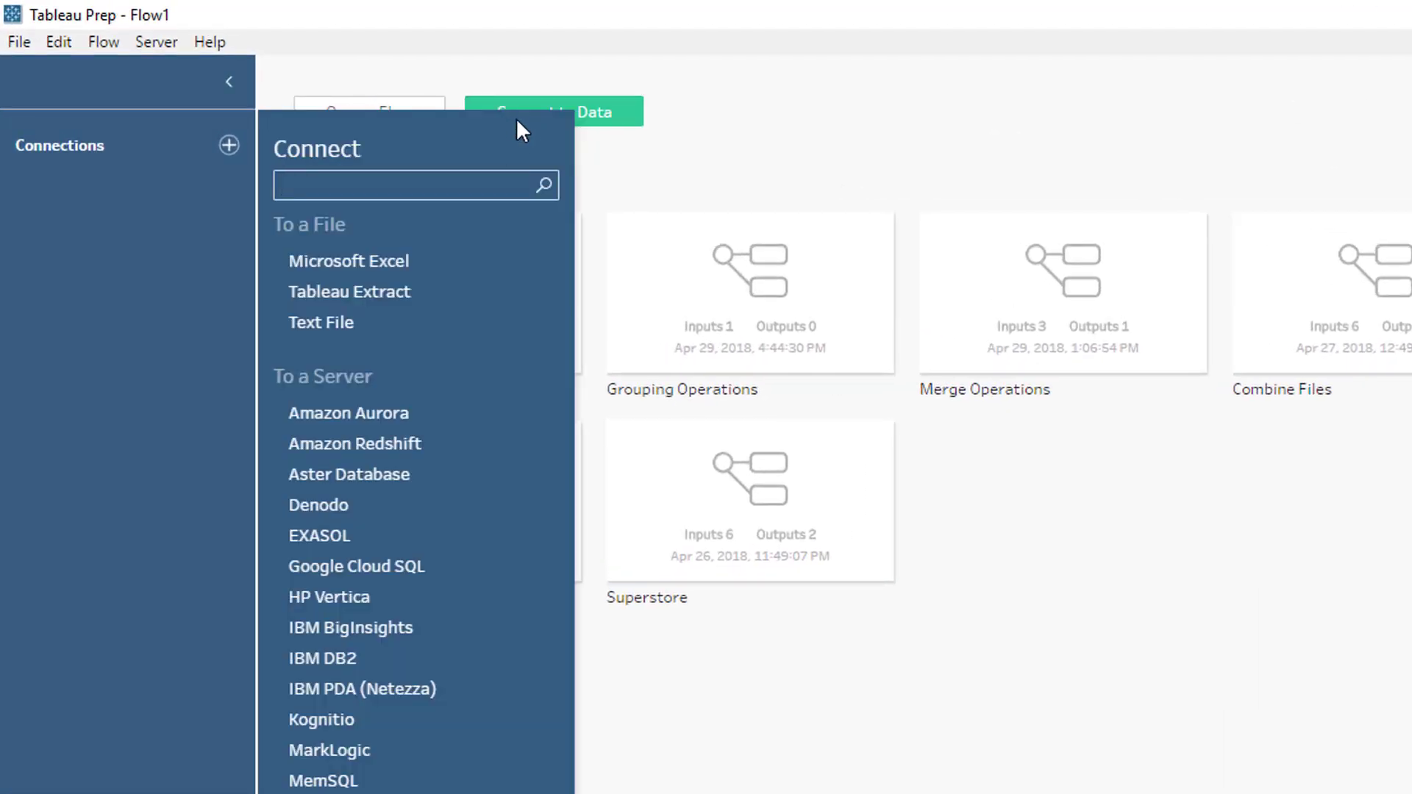
left_click(369, 276)
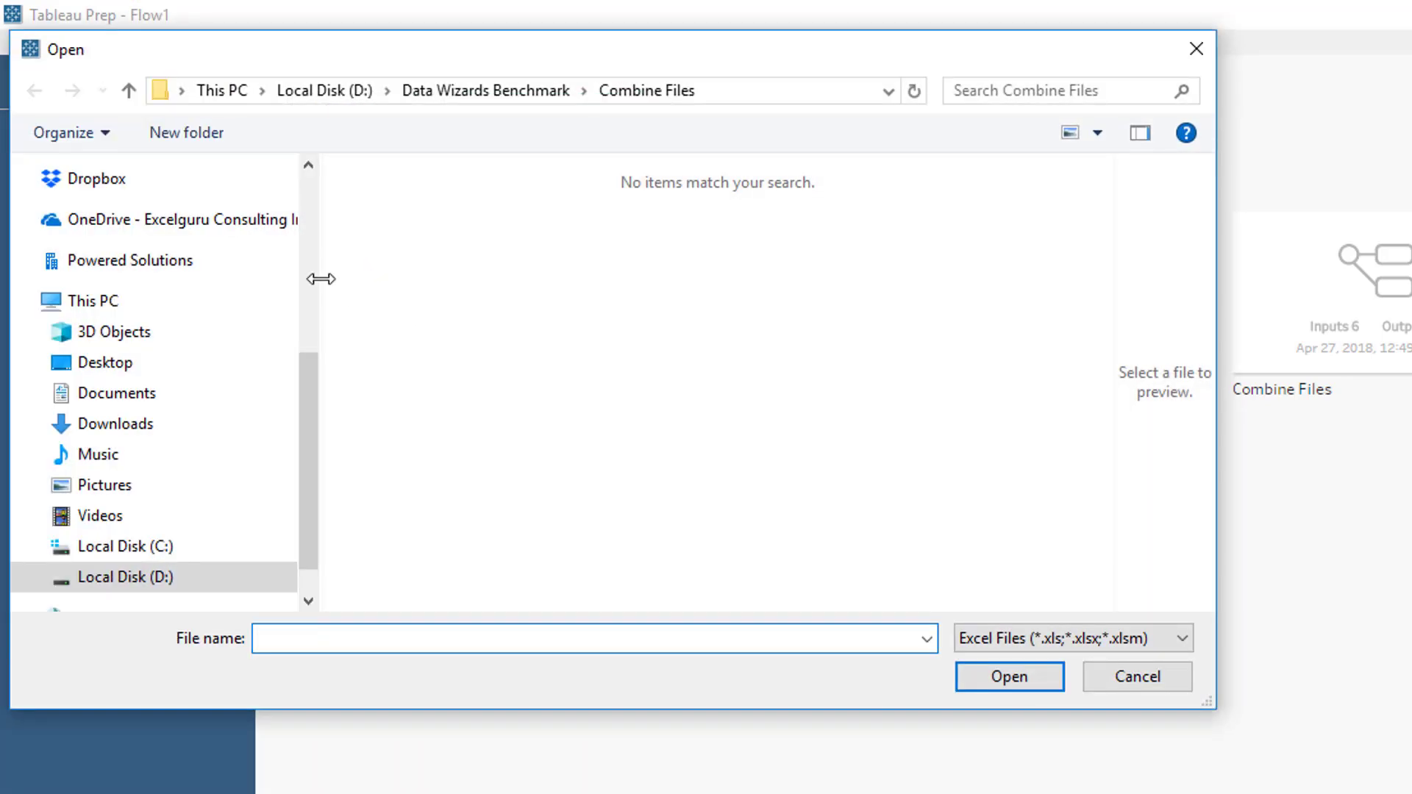
left_click(243, 241)
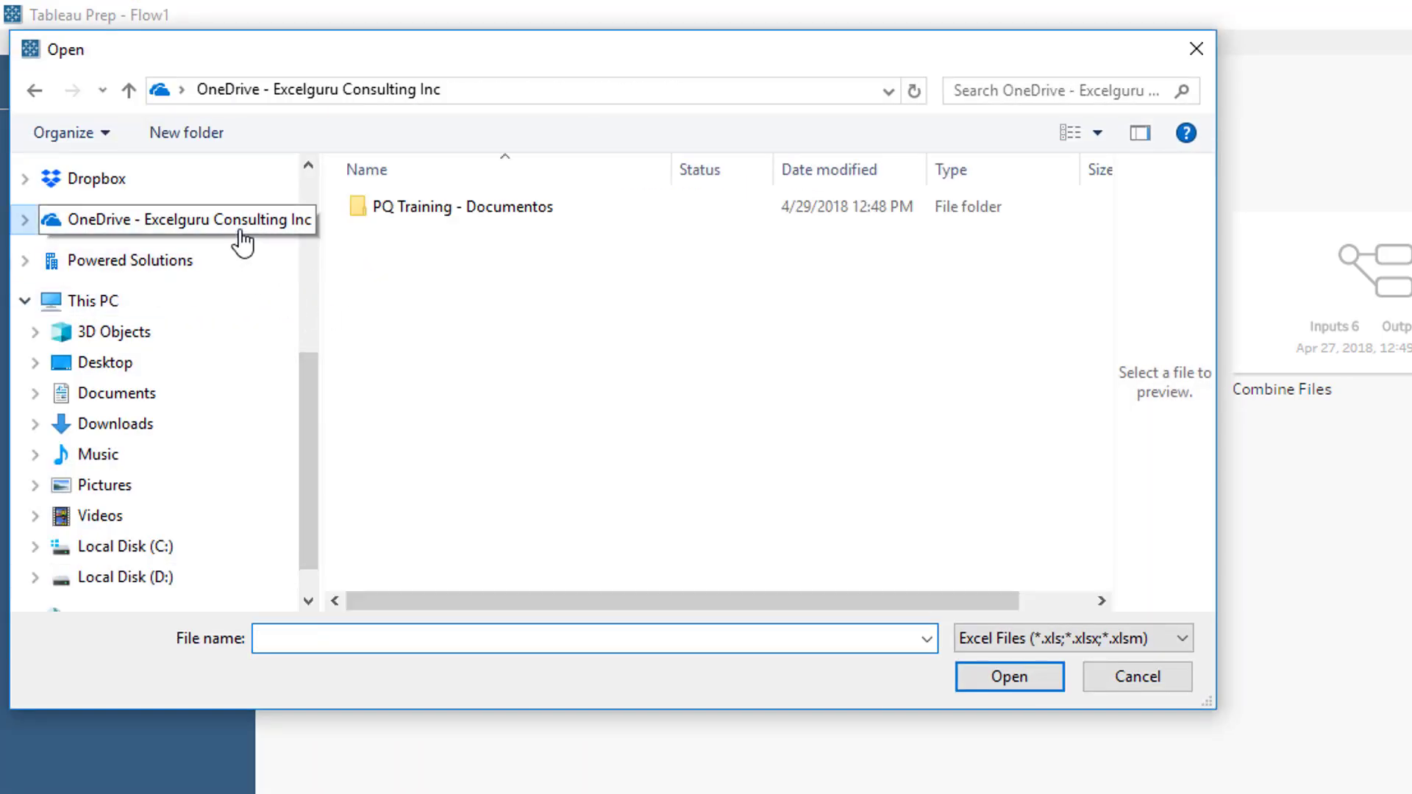
double_click(560, 211)
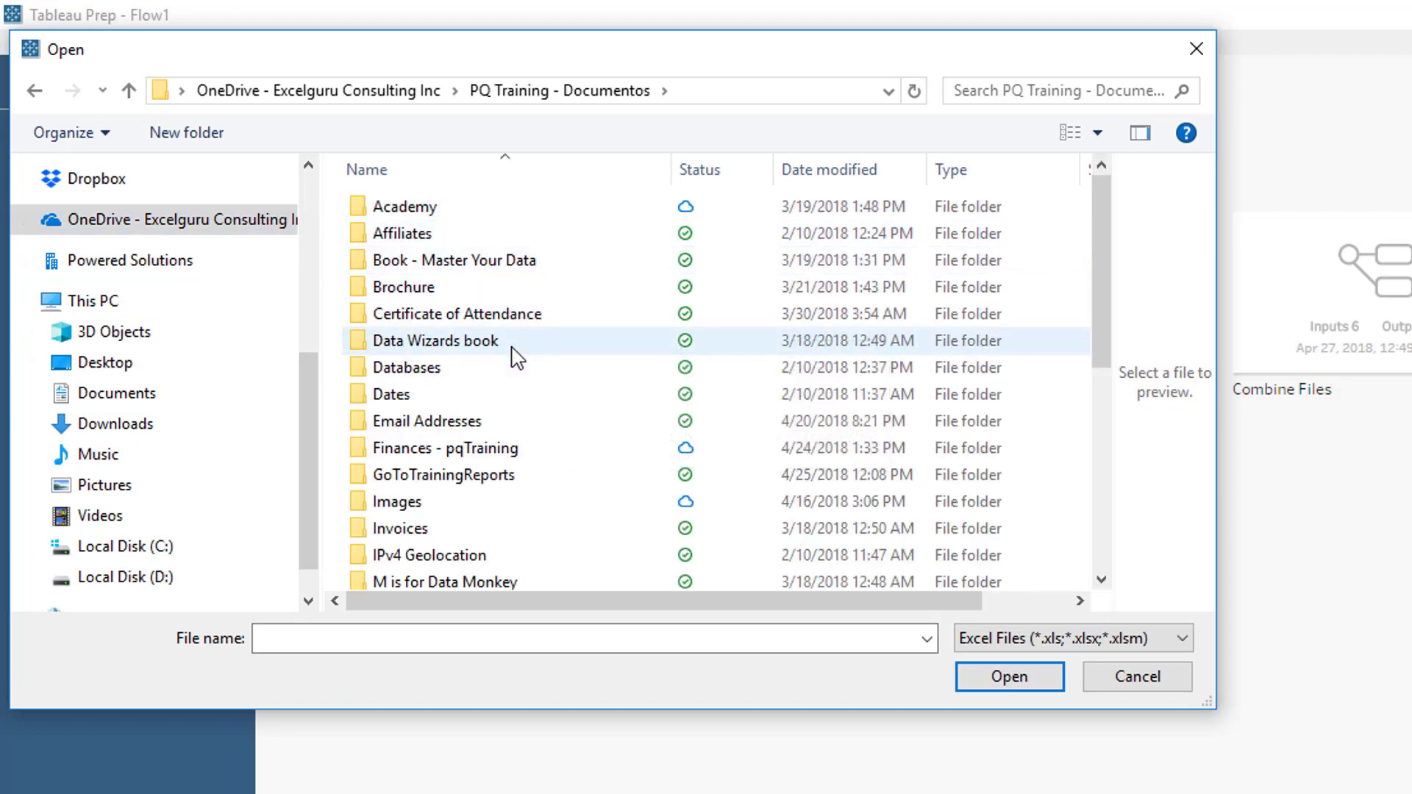
double_click(509, 342)
left_click(465, 211)
double_click(460, 289)
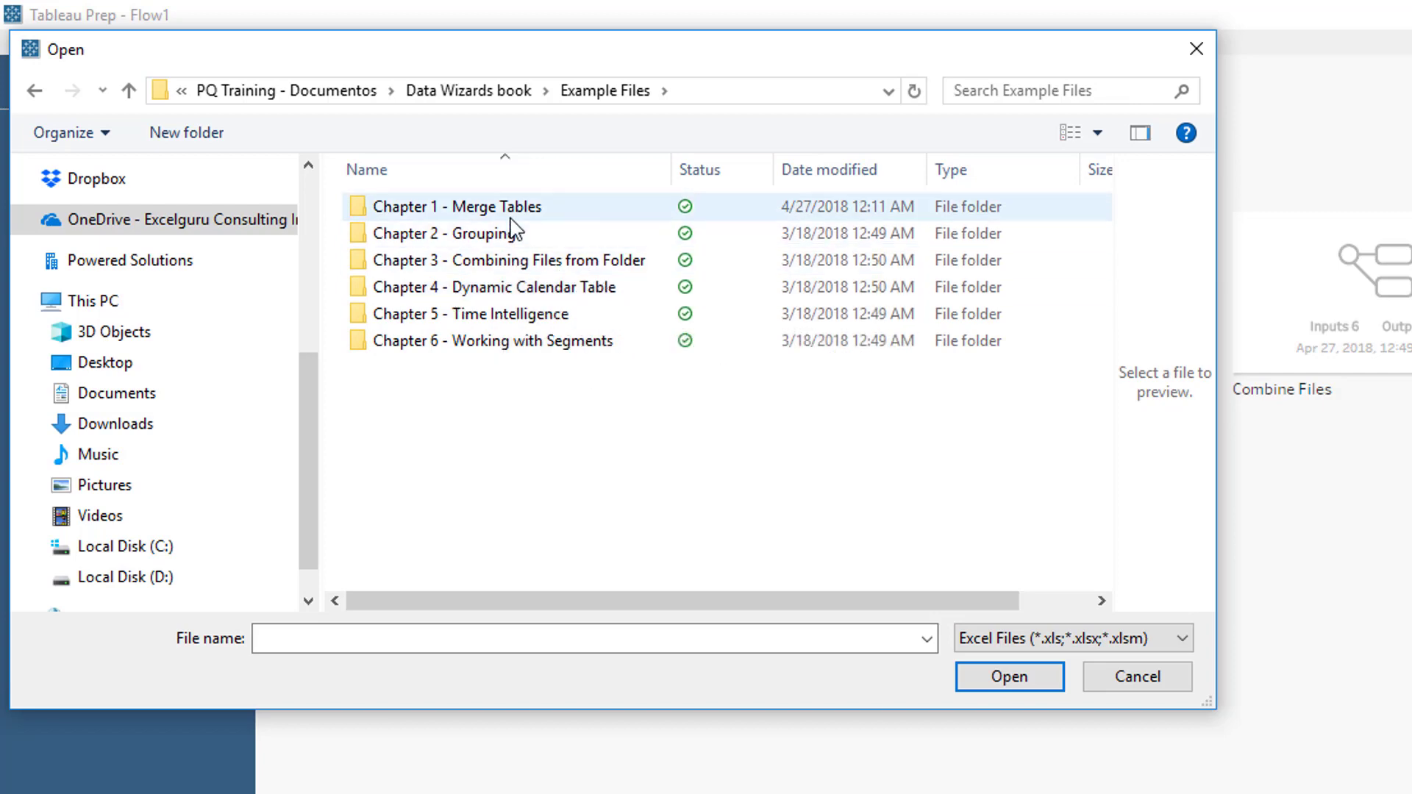
left_click(462, 211)
double_click(461, 211)
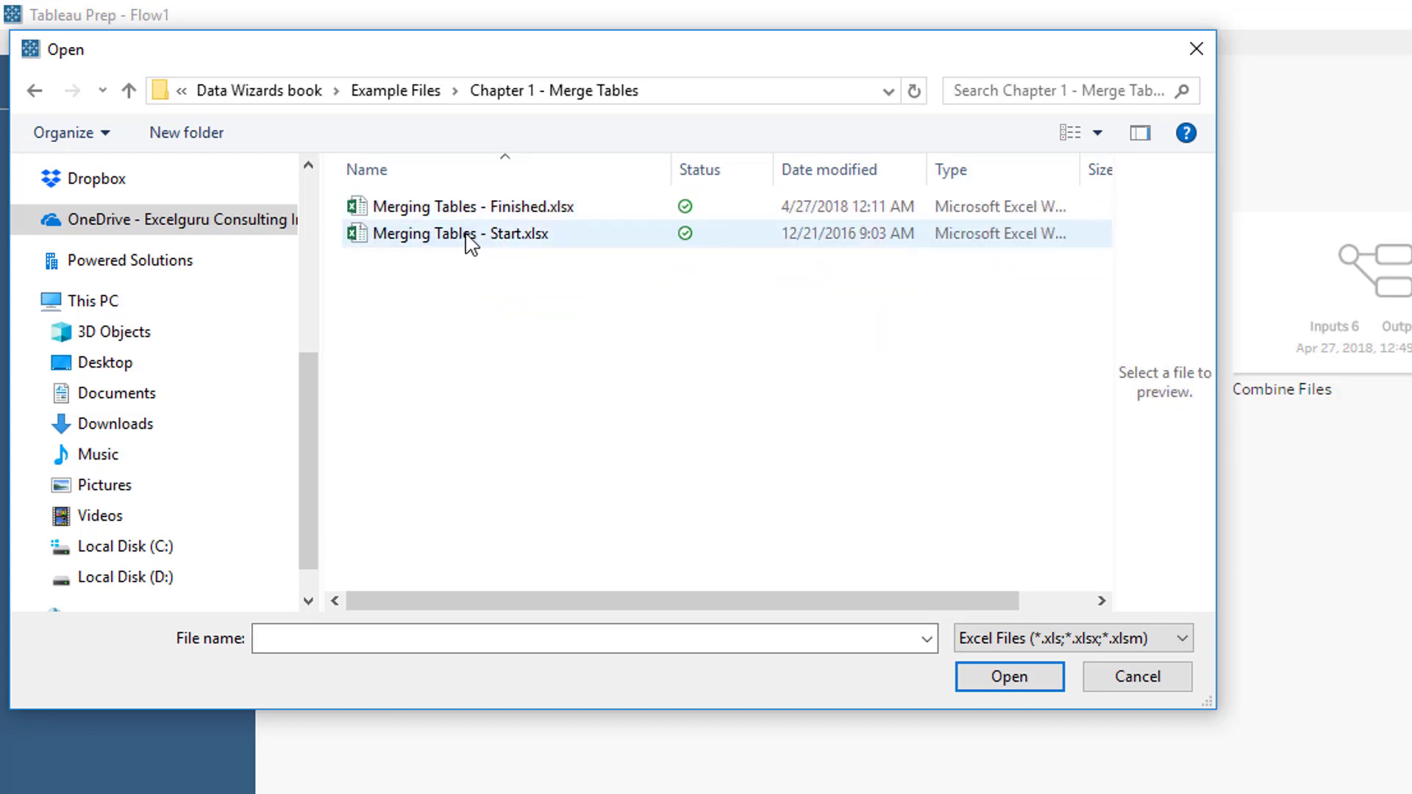
left_click(405, 243)
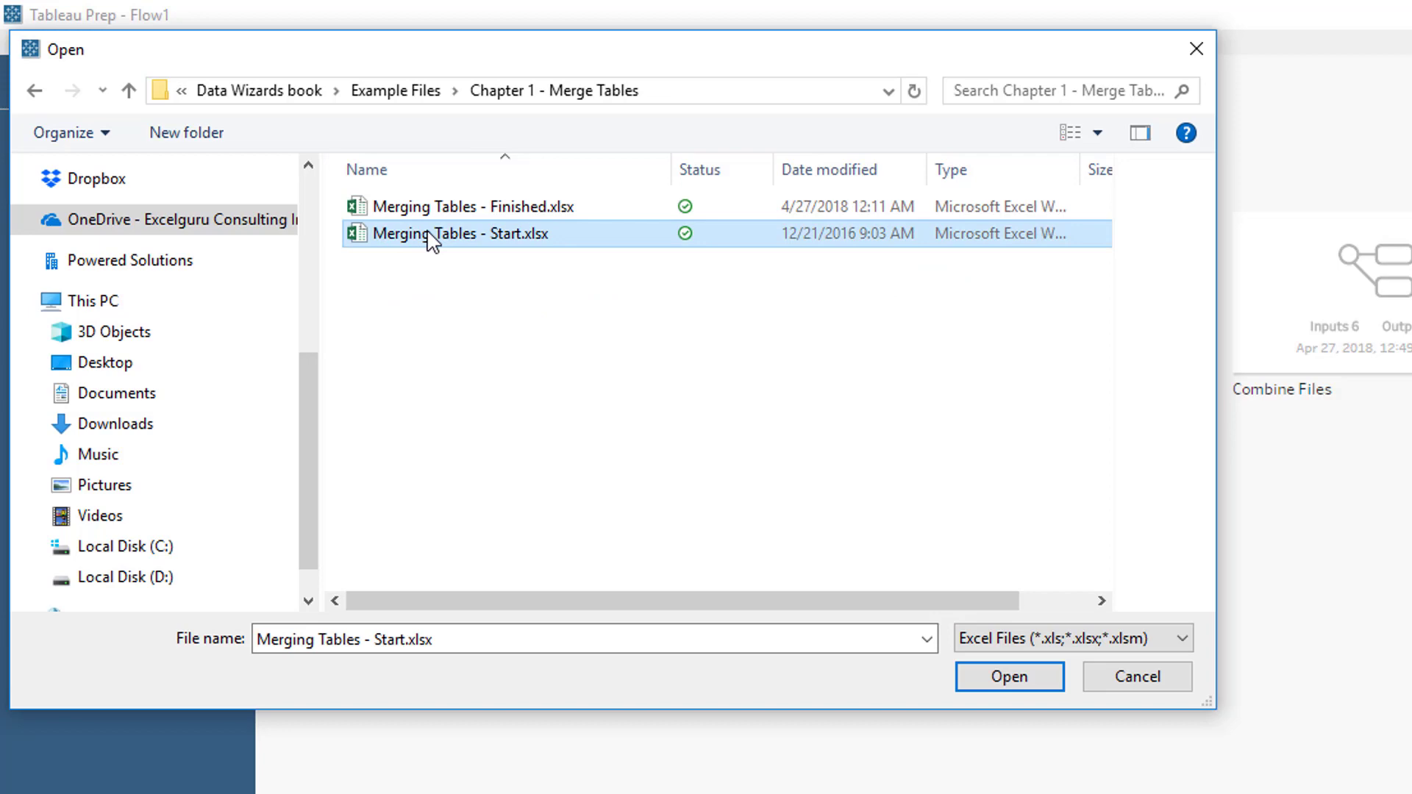
double_click(433, 237)
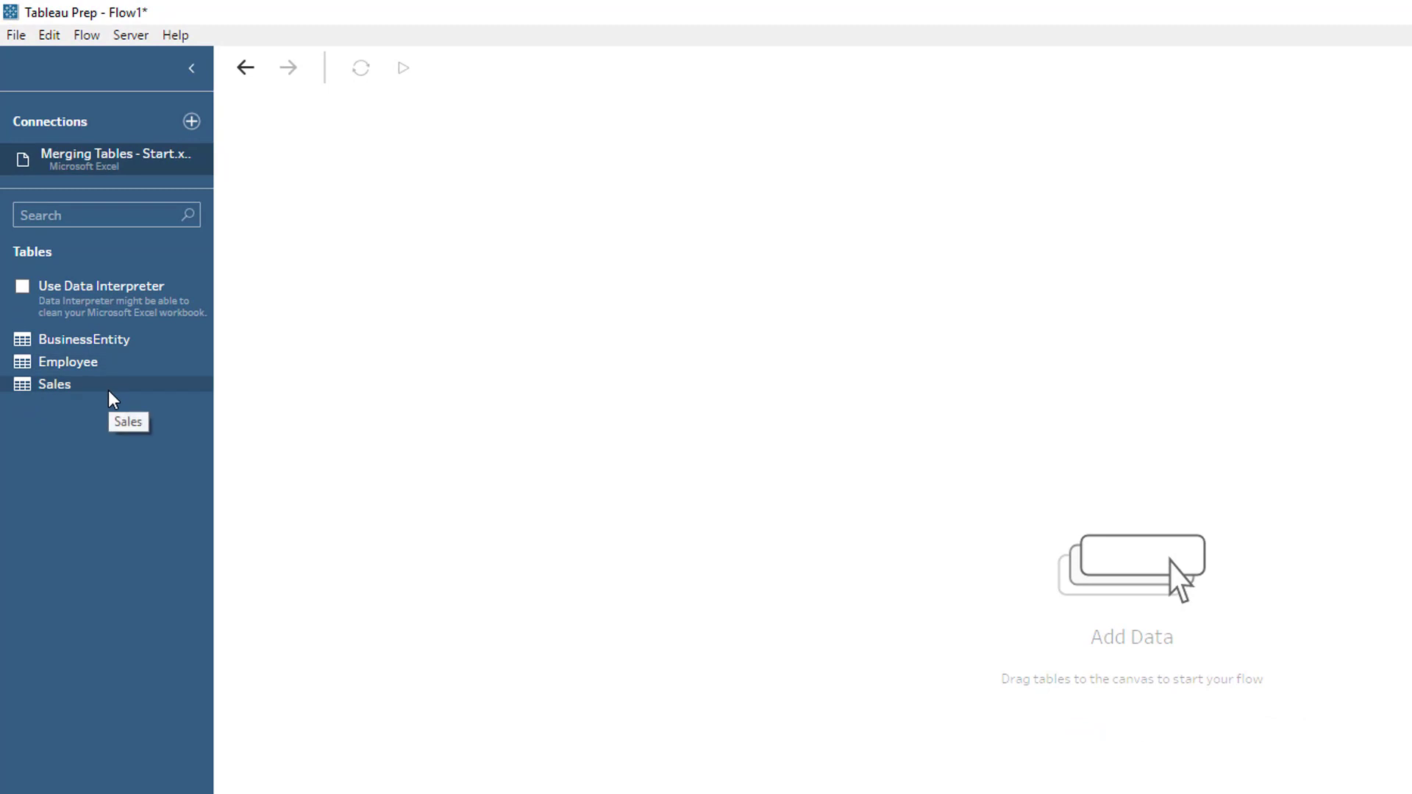
Add the Sales, Employee and BusinessEntity tables to the flow as separate inputs
left_click_drag(101, 393, 405, 258)
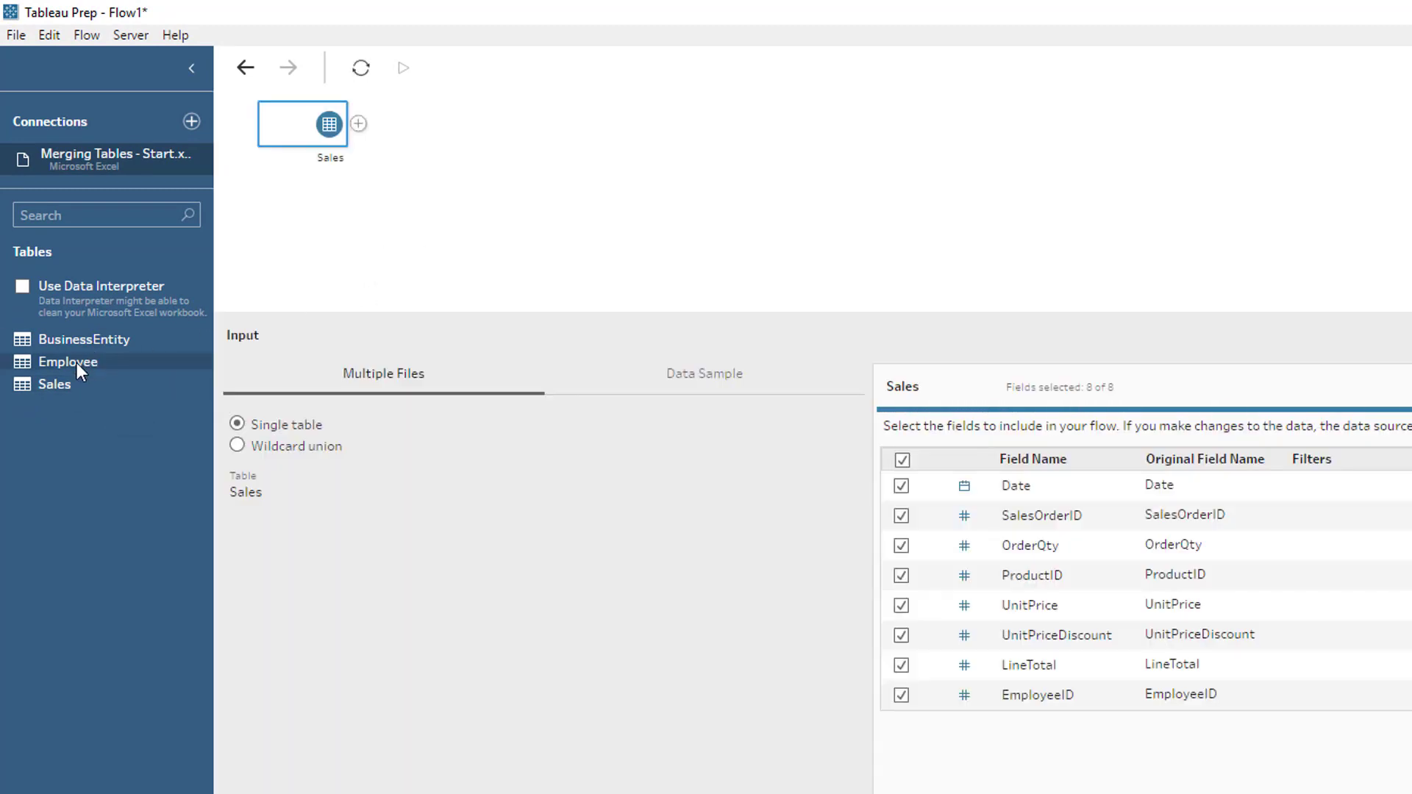
left_click_drag(75, 363, 345, 235)
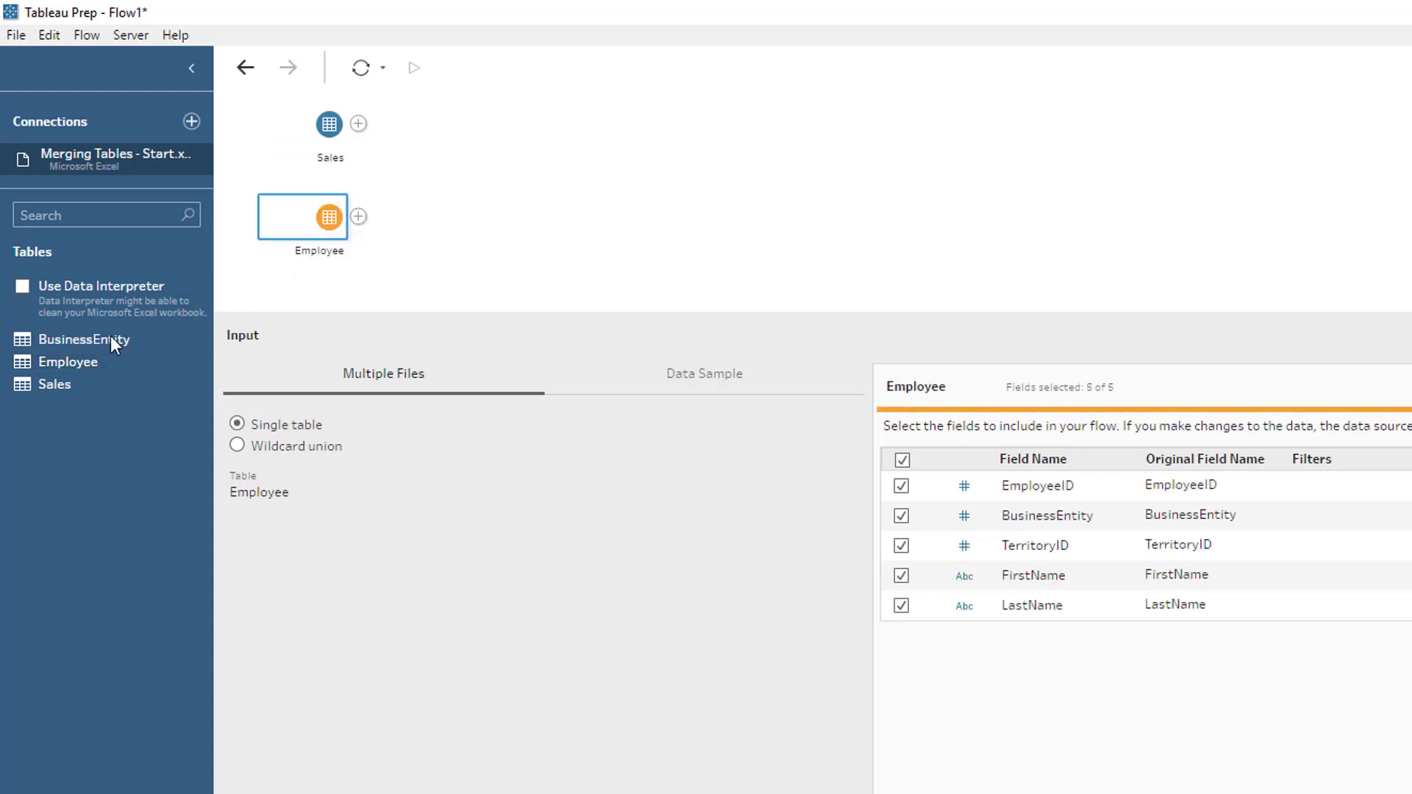
left_click_drag(86, 342, 409, 490)
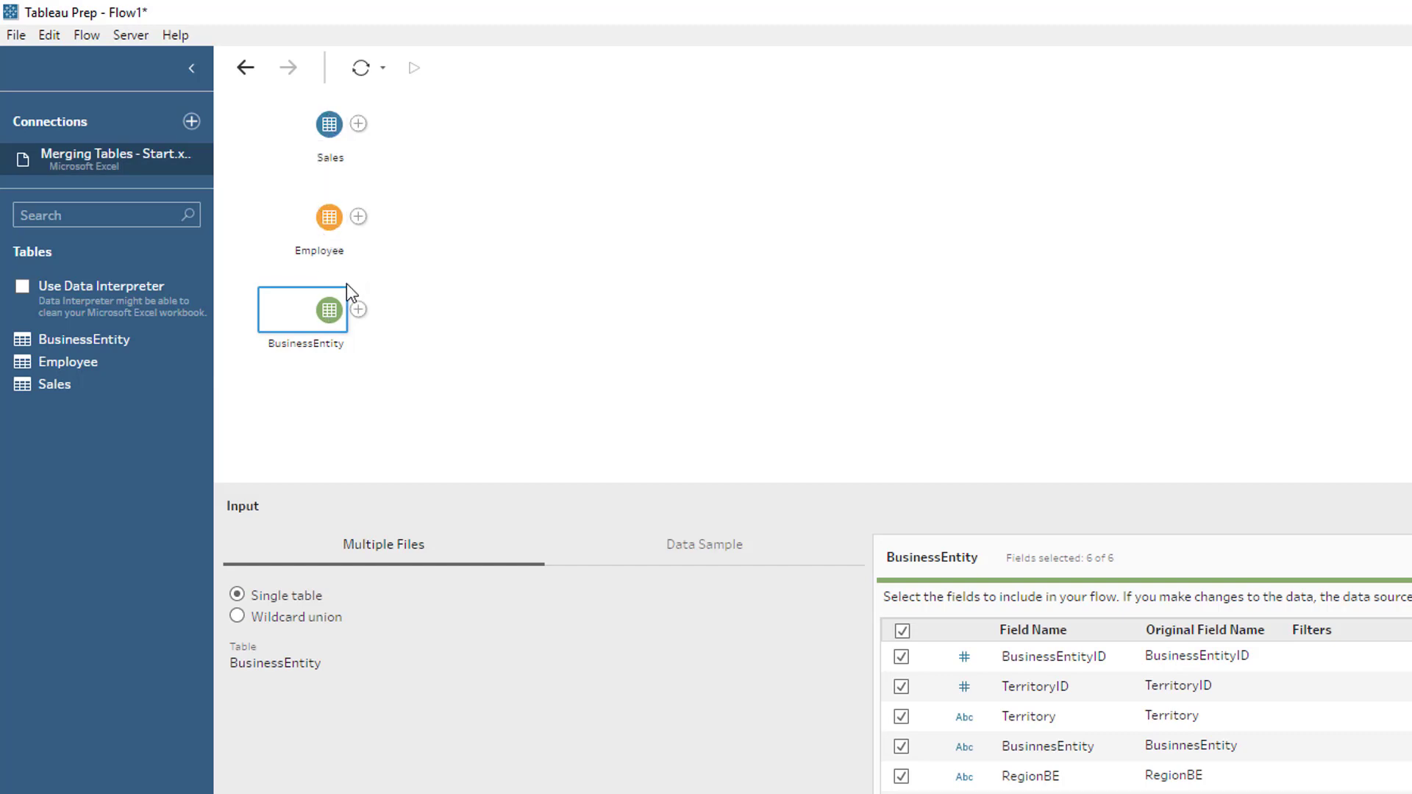
Review the input settings of Sales and BusinessEntity, including the data sample options for BusinessEntity
left_click(324, 143)
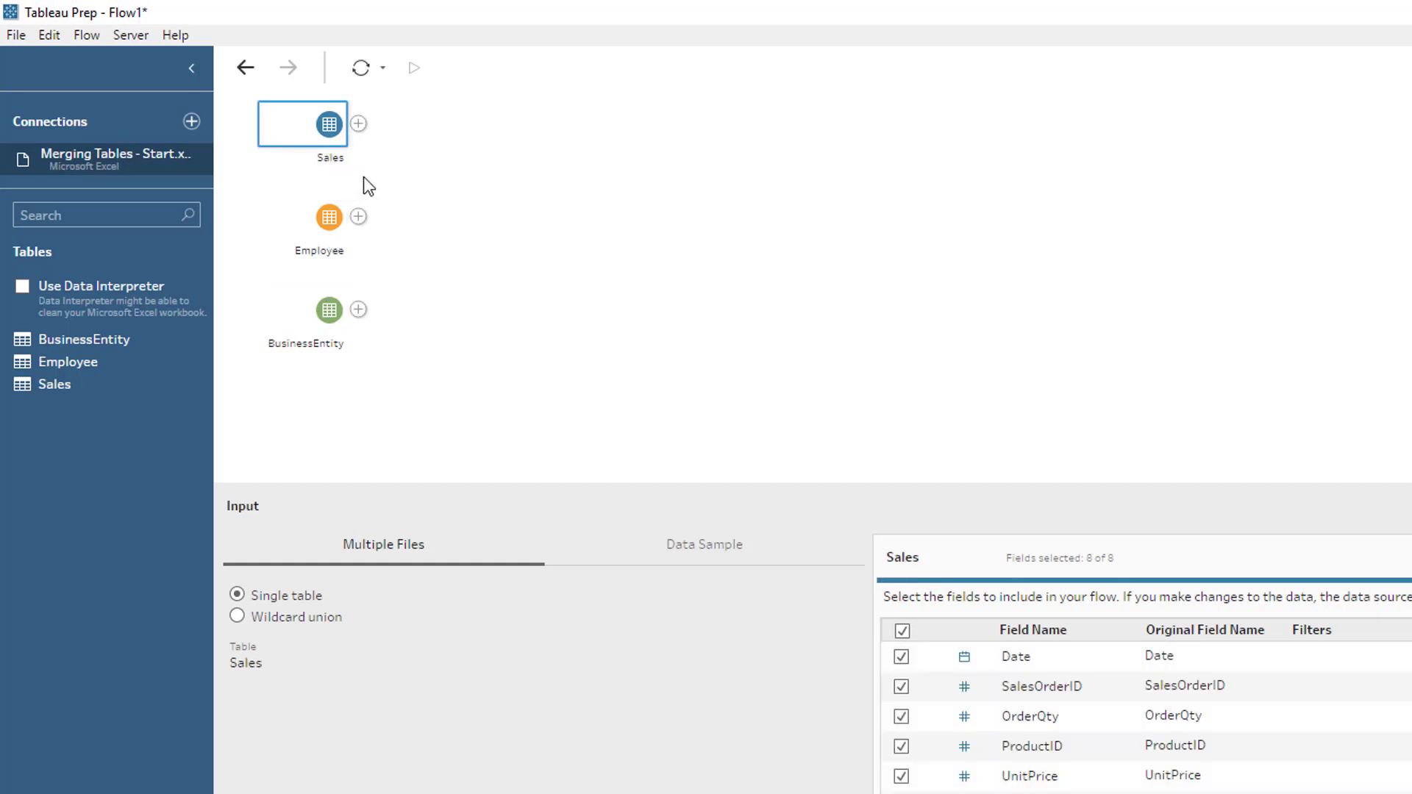
left_click(329, 311)
left_click(656, 559)
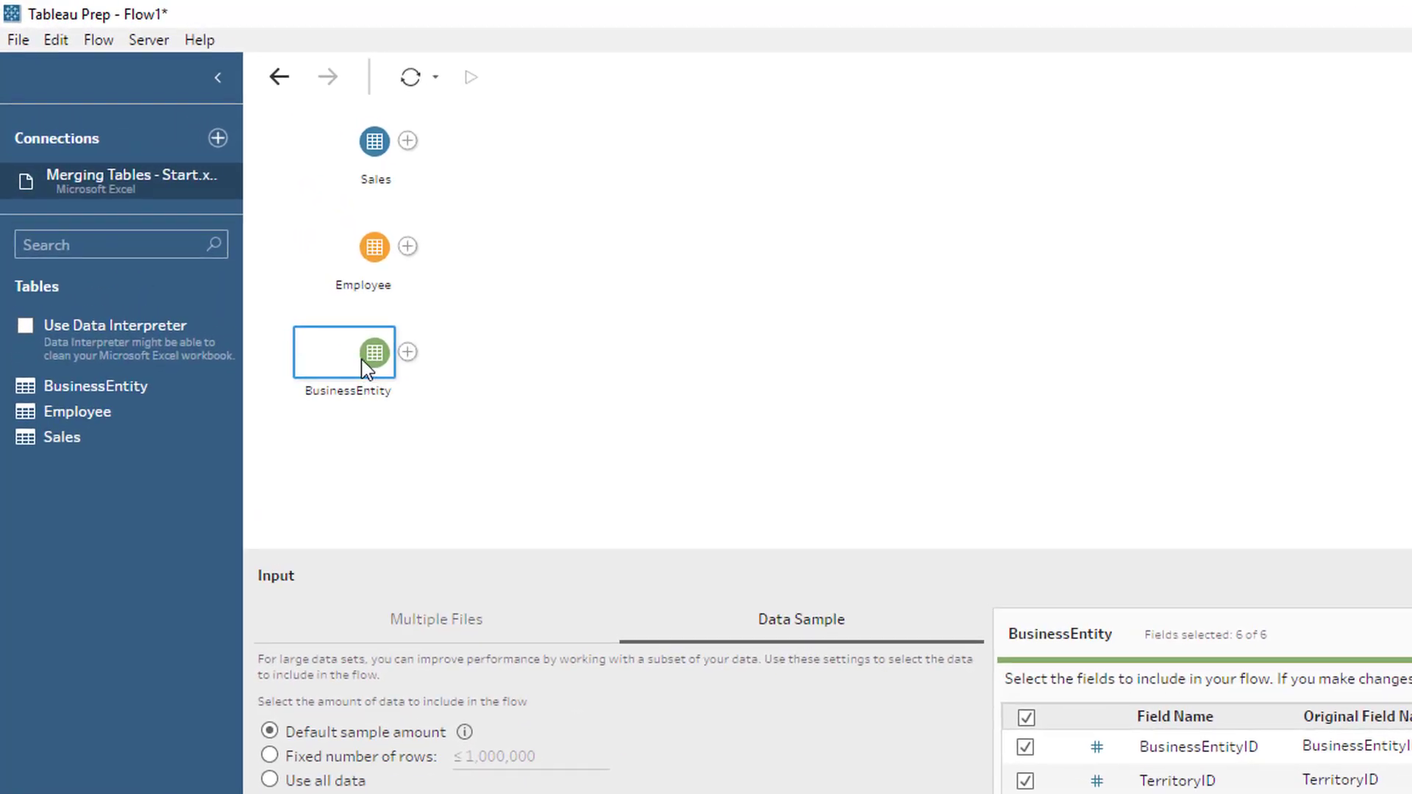
Create a new join between the Employee and BusinessEntity inputs in the flow
left_click_drag(366, 368, 429, 283)
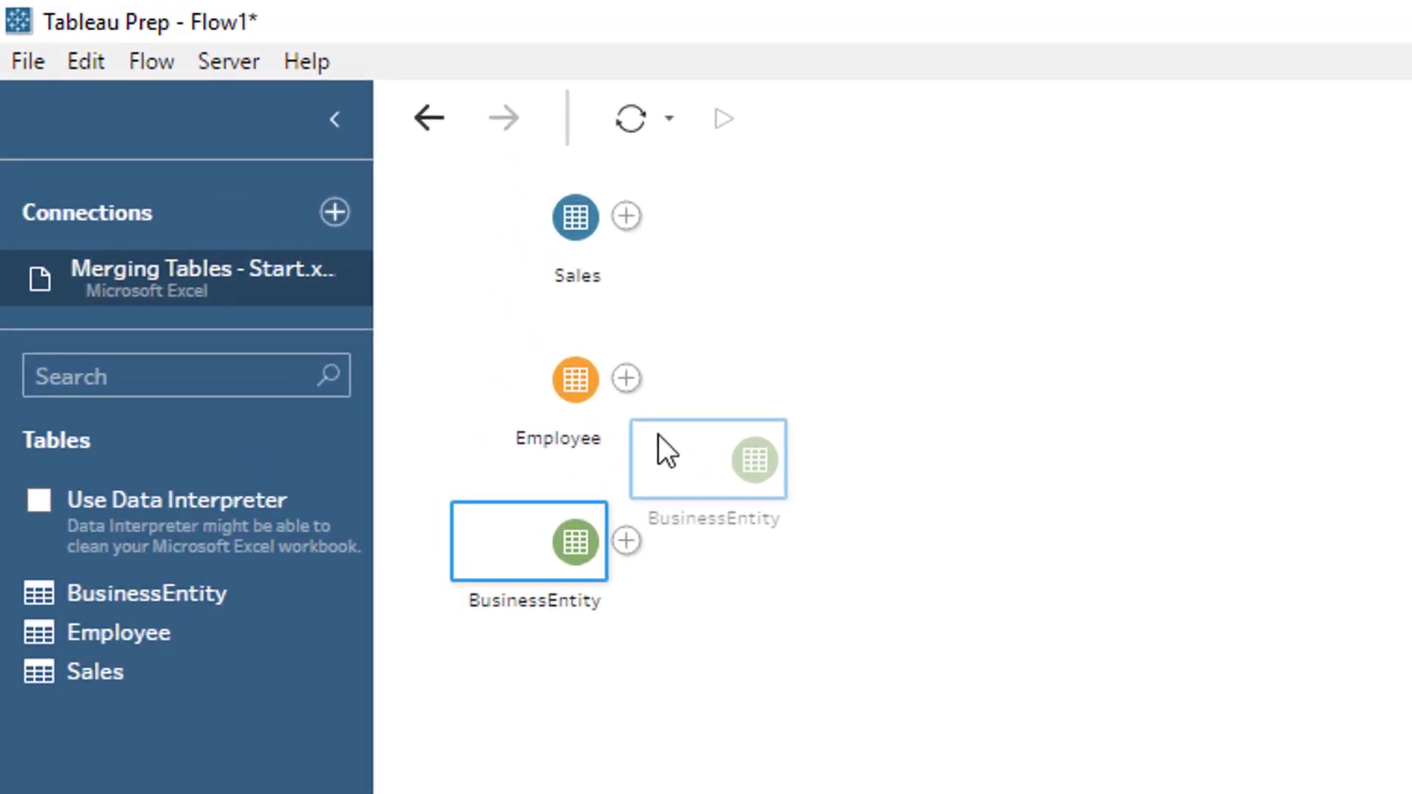
left_click_drag(659, 434, 624, 414)
left_click_drag(632, 409, 570, 439)
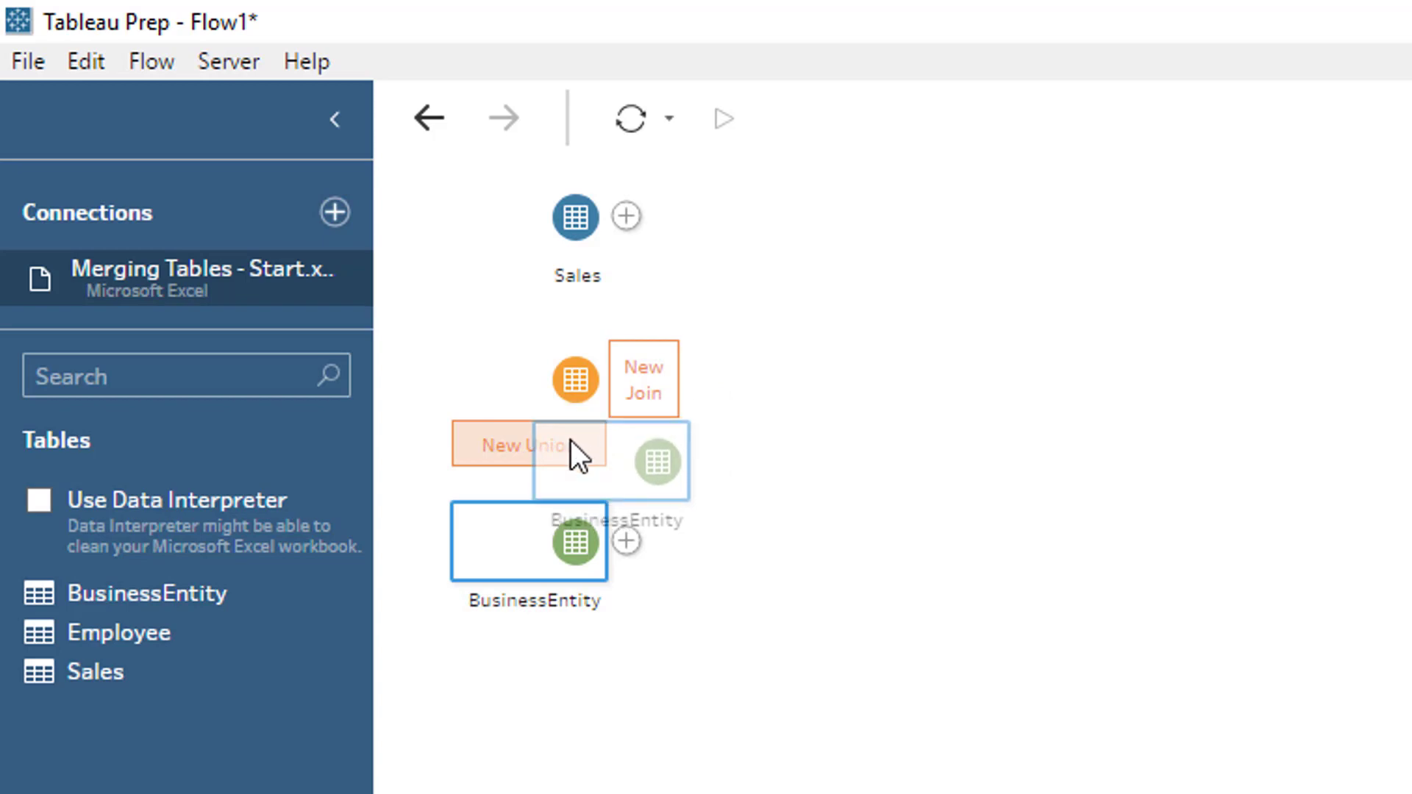
left_click_drag(571, 440, 633, 401)
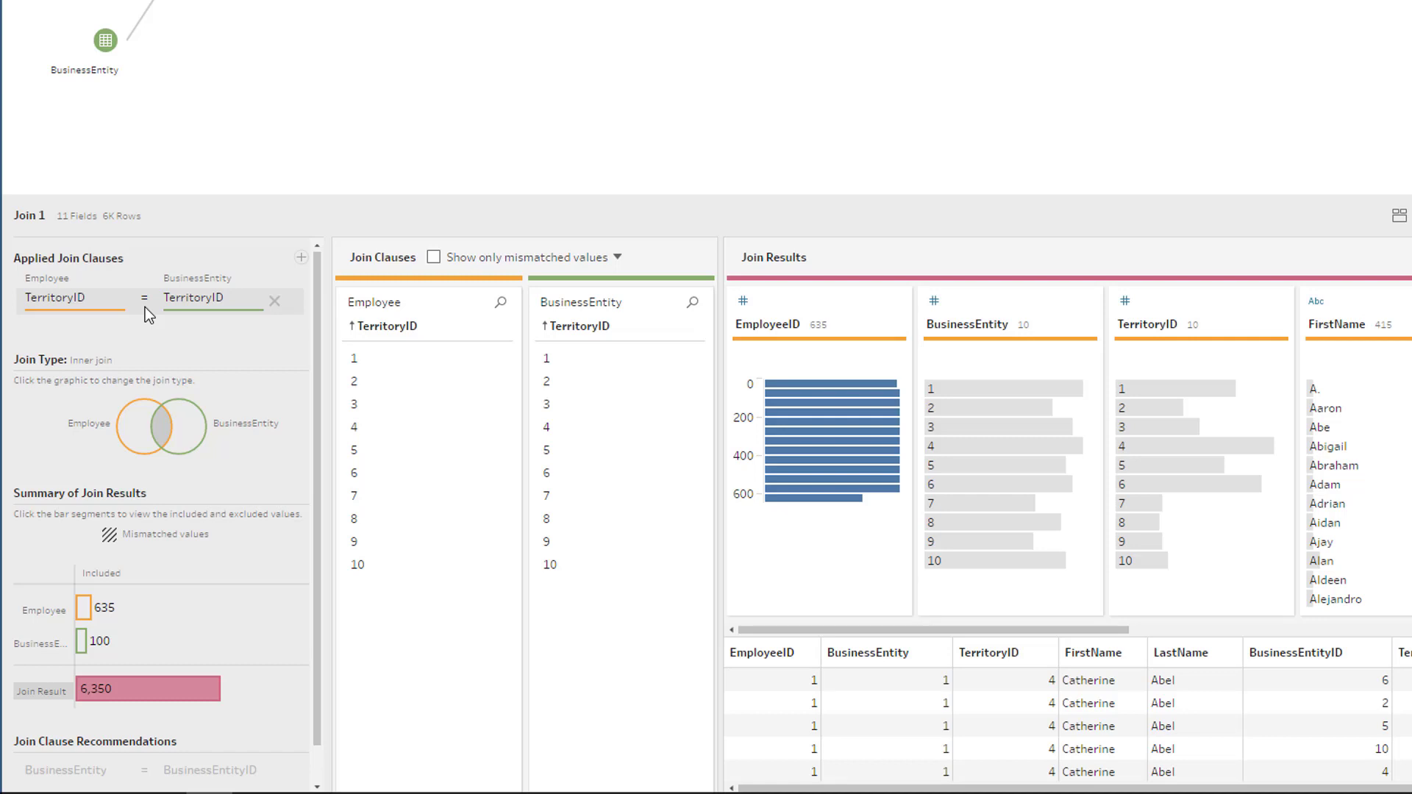
Add a join clause matching Employee's BusinessEntity to BusinessEntityID with the = operator, and change the join type to a left join
left_click(301, 258)
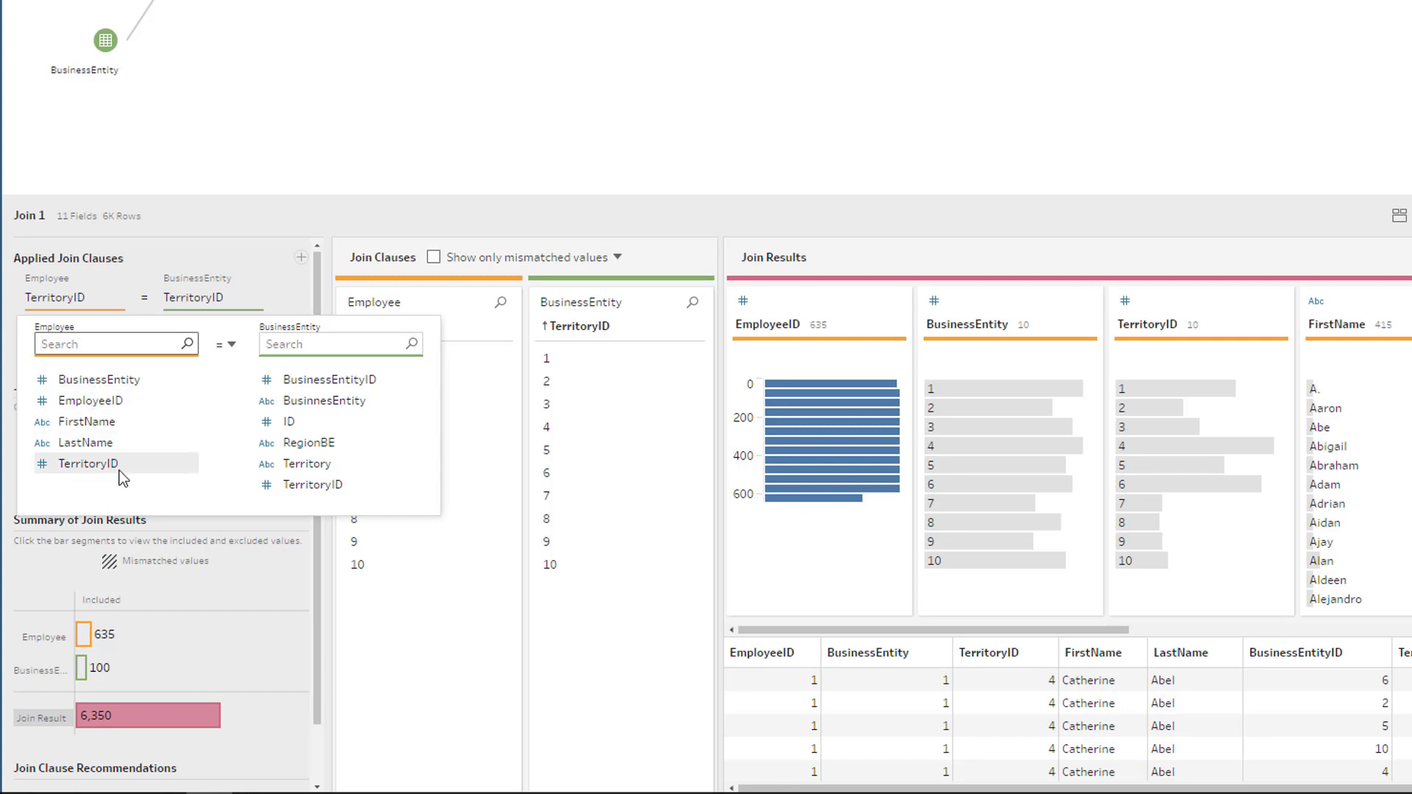
left_click(127, 384)
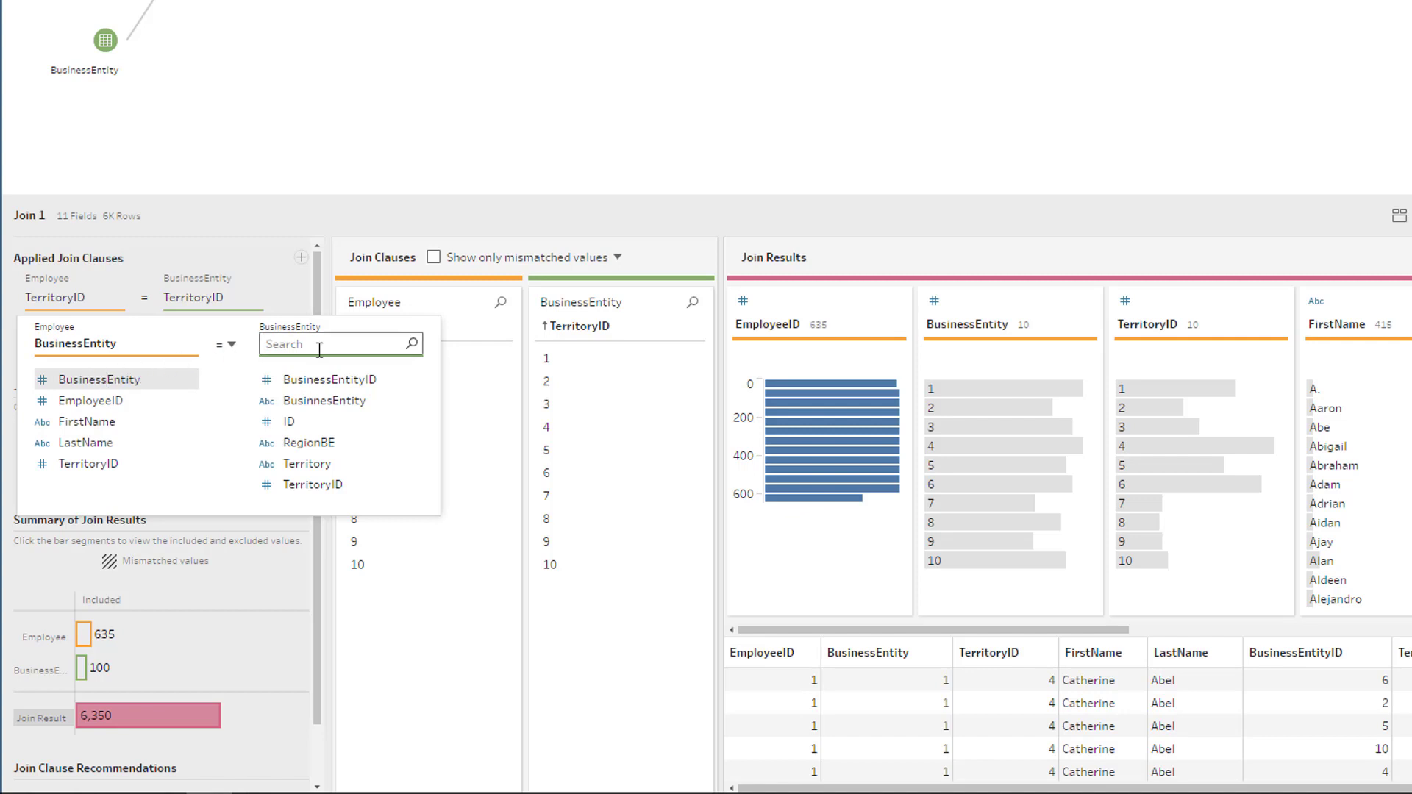
left_click(344, 380)
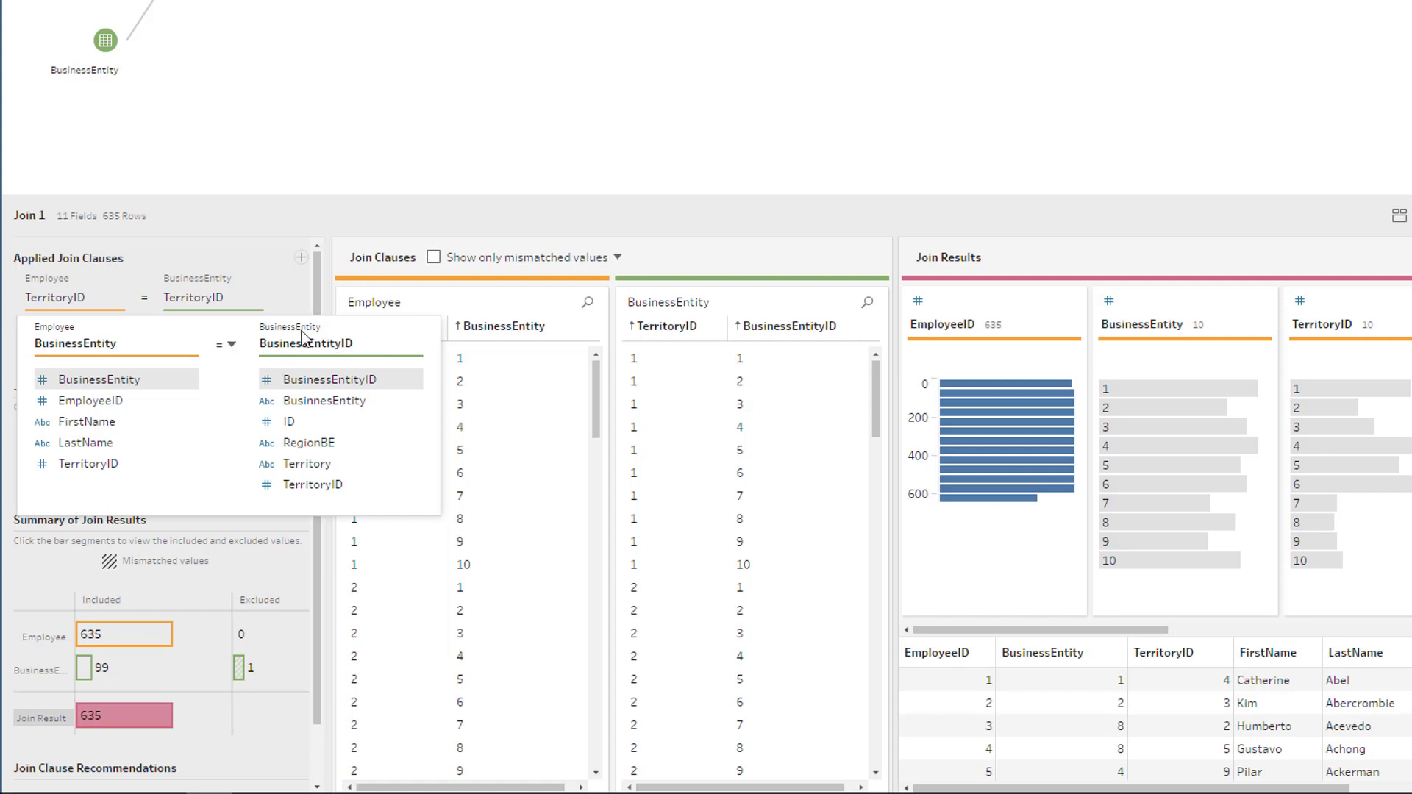
left_click(230, 345)
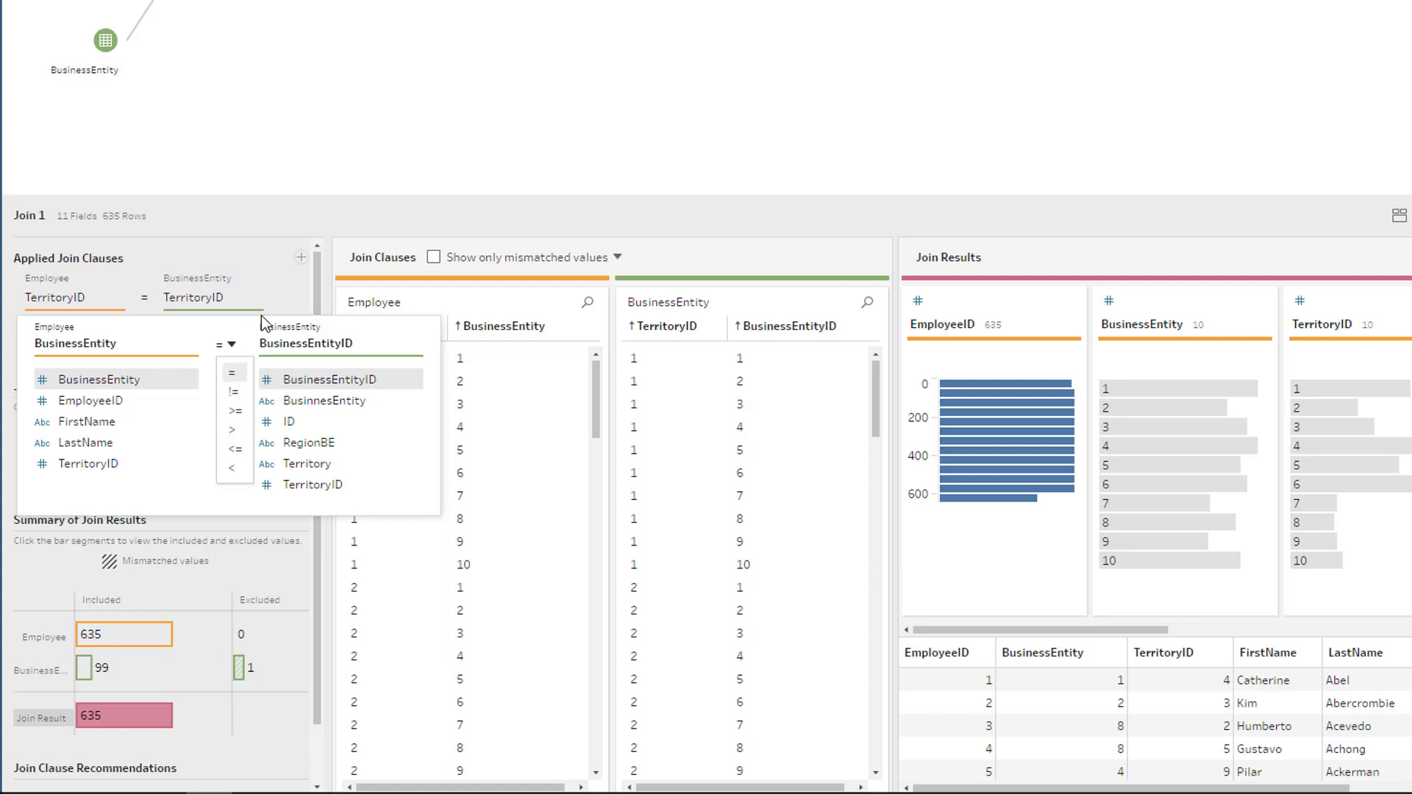
left_click(270, 292)
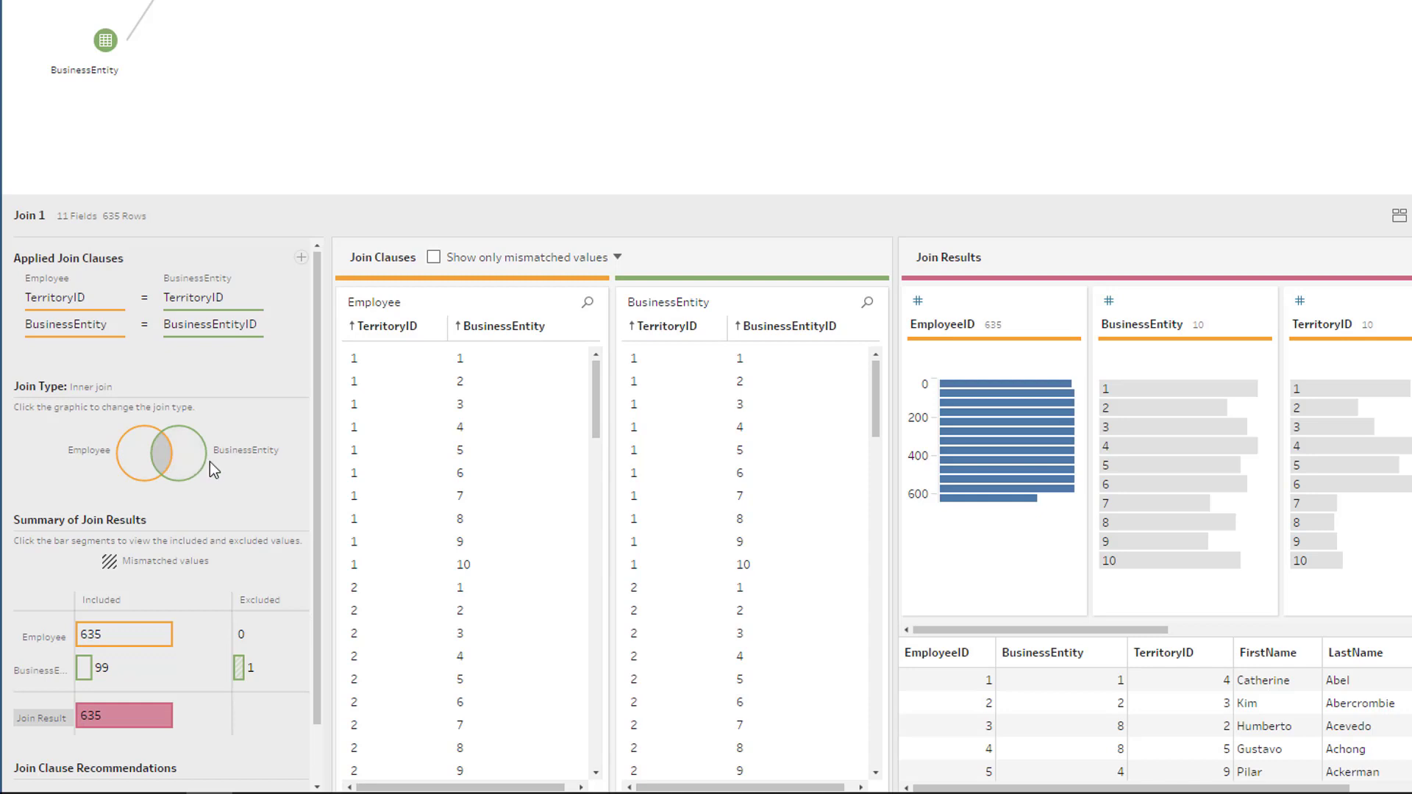
left_click(143, 460)
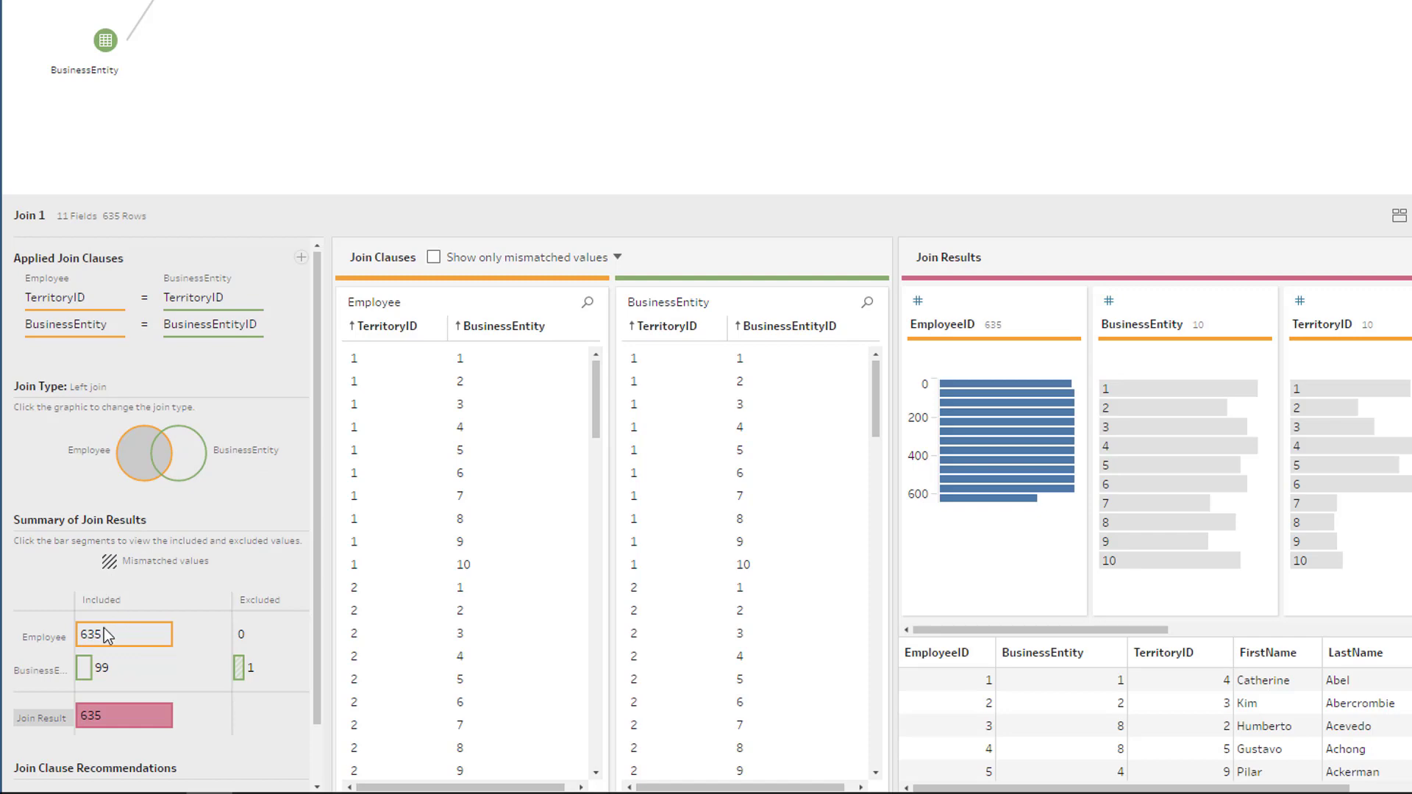
mouse_move(103, 718)
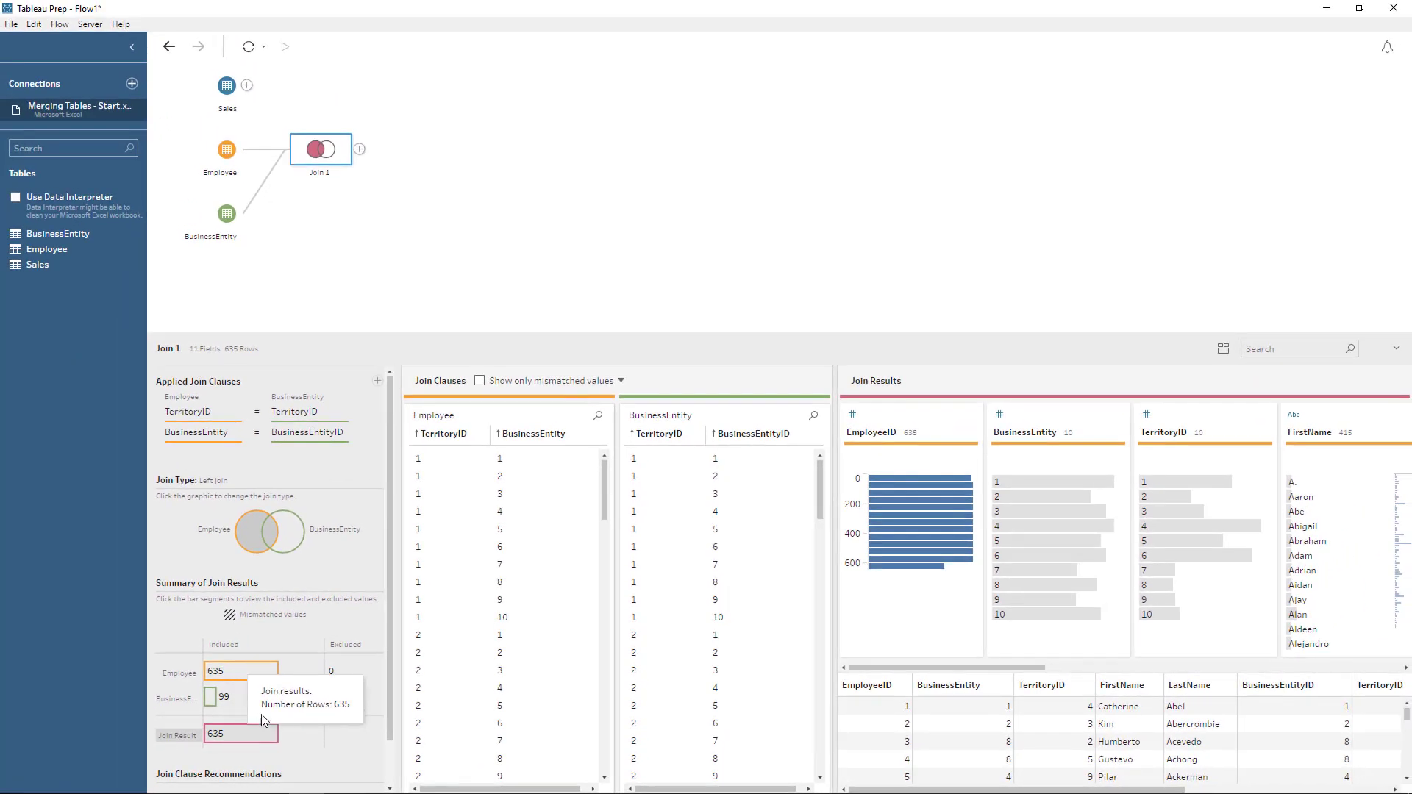
Rename the join step as "Join Employee and BE"
right_click(328, 159)
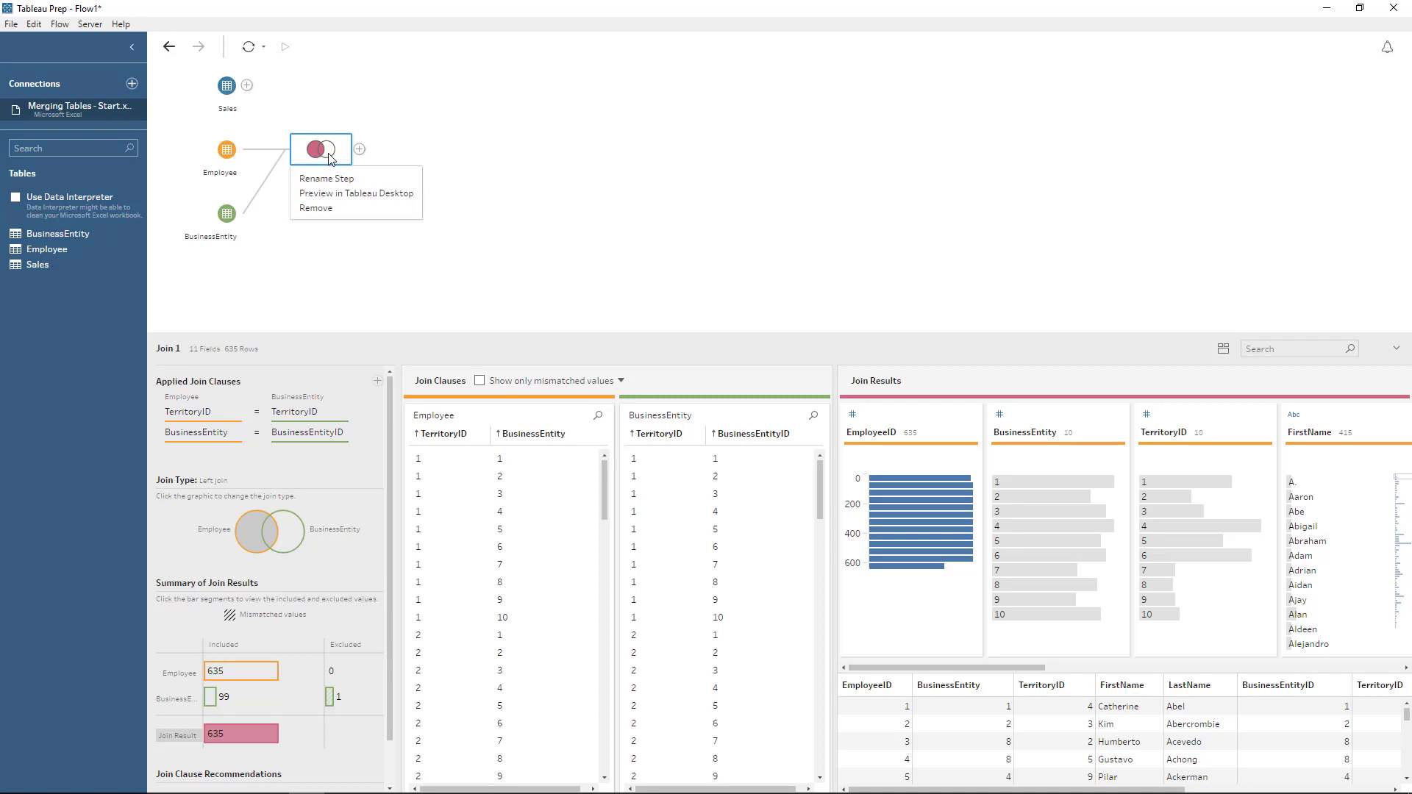
left_click(326, 178)
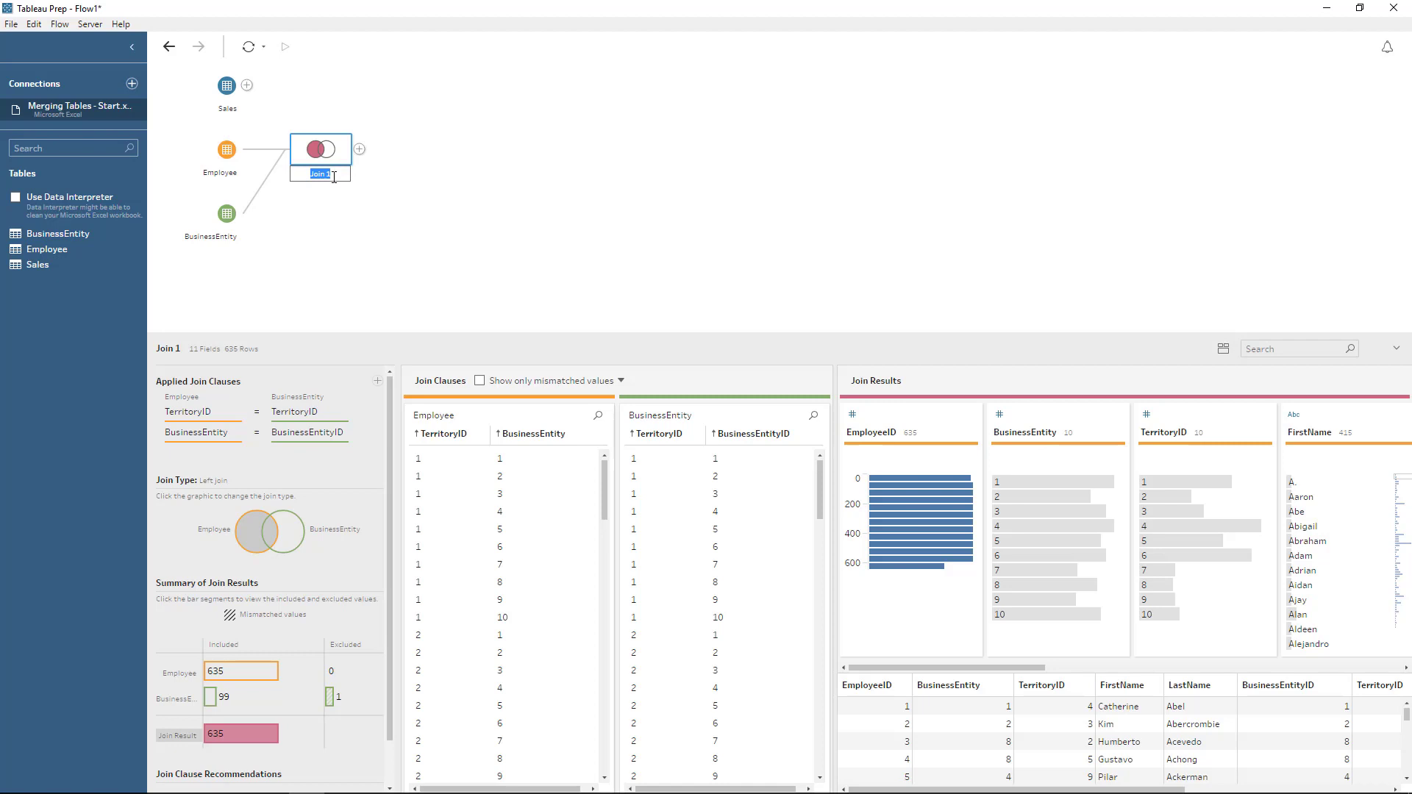
type("Join")
key("BackSpace")
key("BackSpace")
key("BackSpace")
key("BackSpace")
type("Employee and BE")
key("Return")
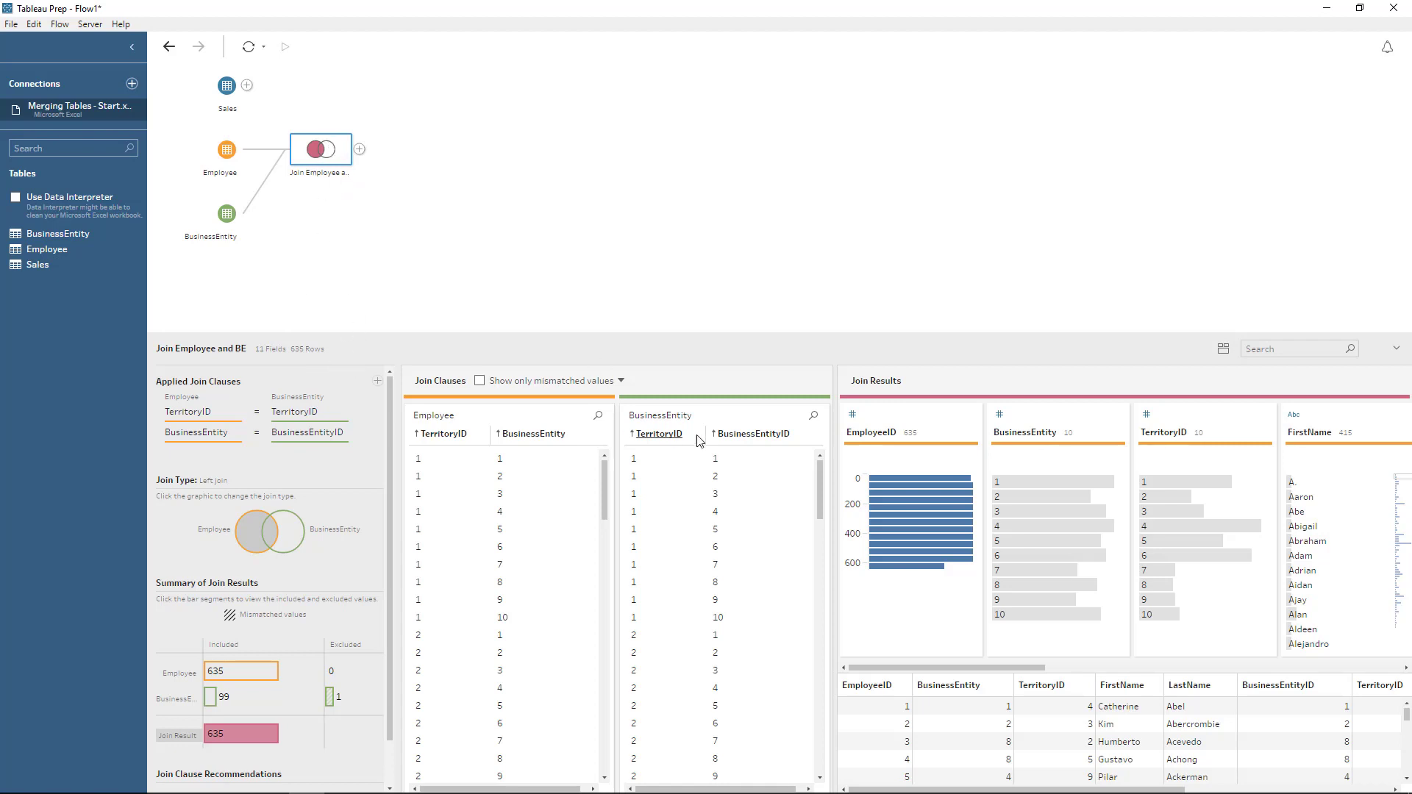
Add an Aggregate step after the Sales input and group it by EmployeeID
left_click(227, 87)
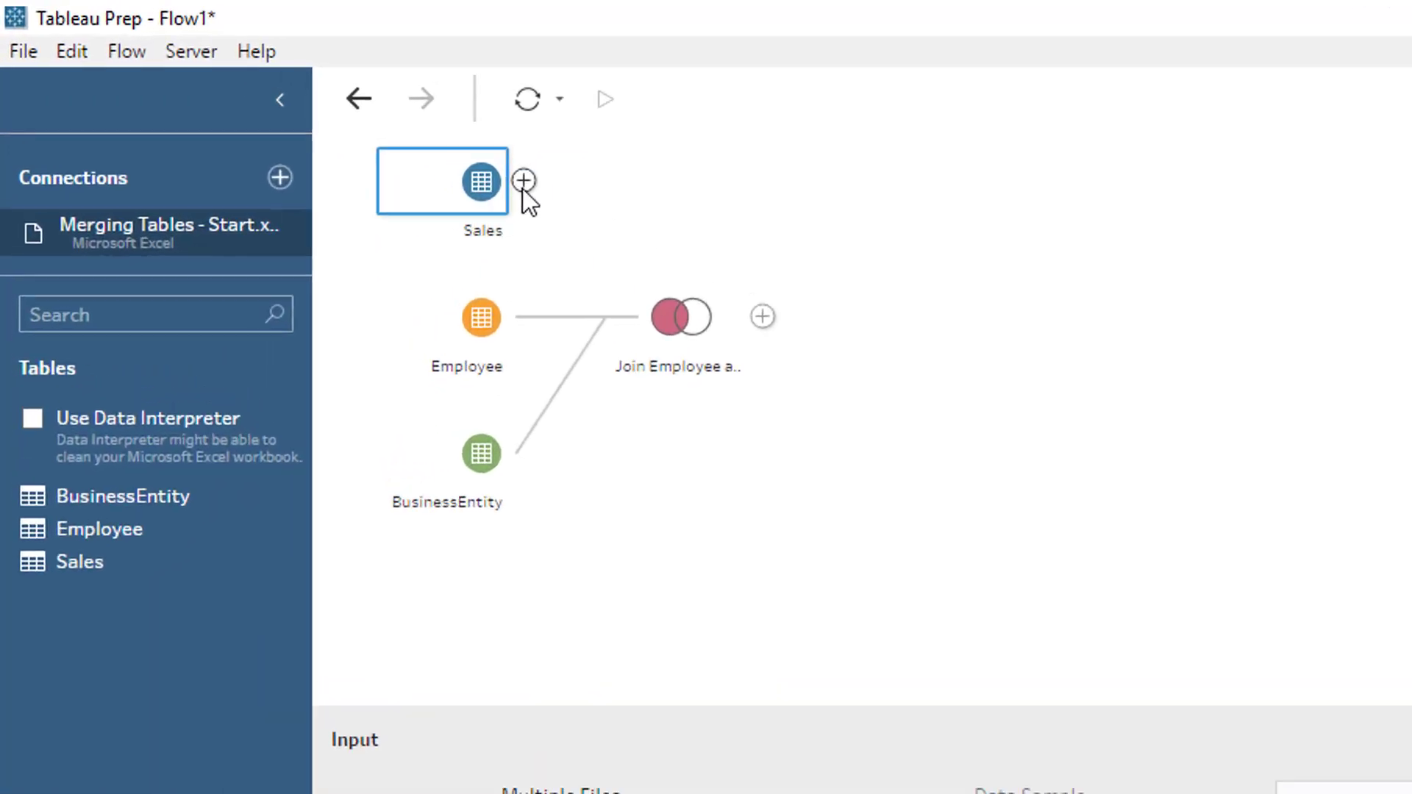
left_click(247, 85)
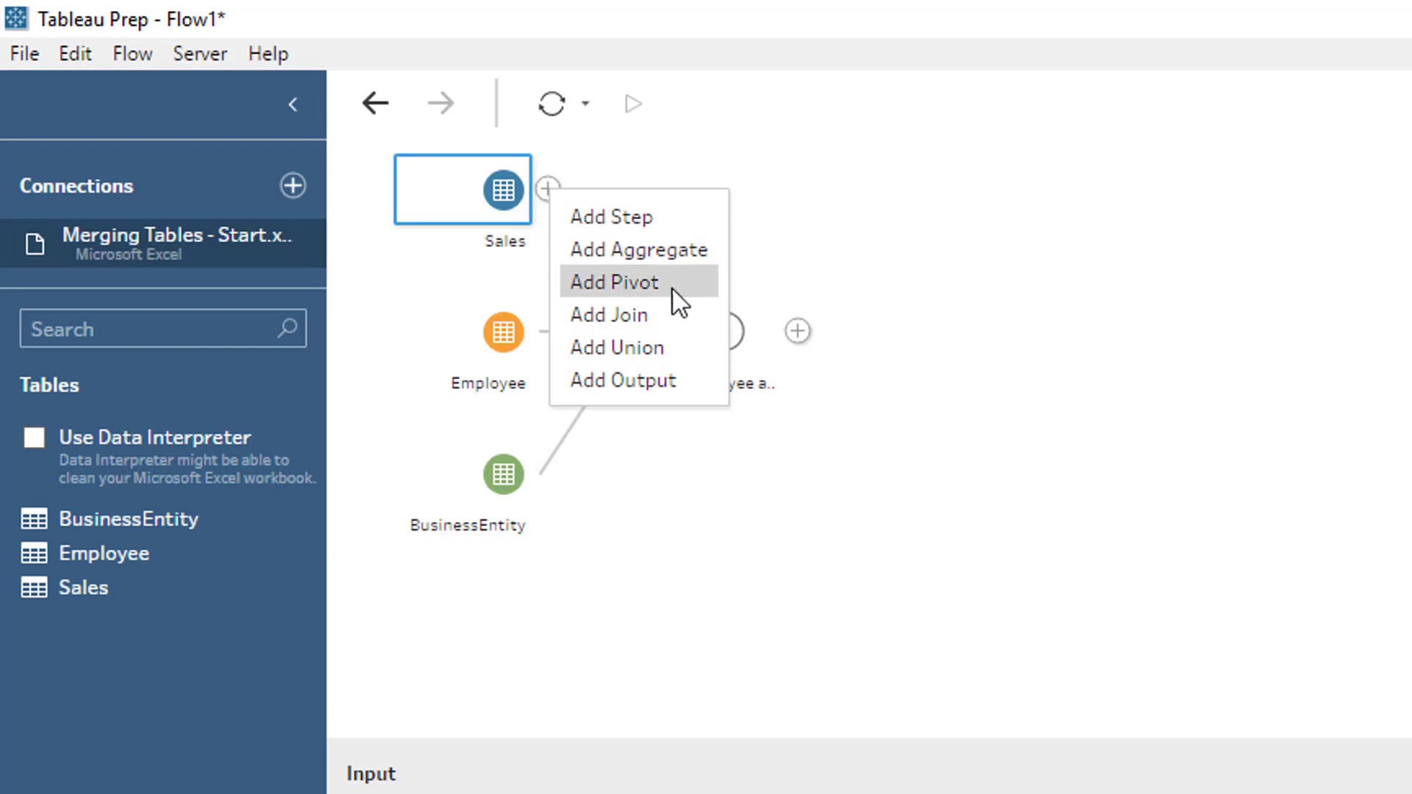
left_click(672, 253)
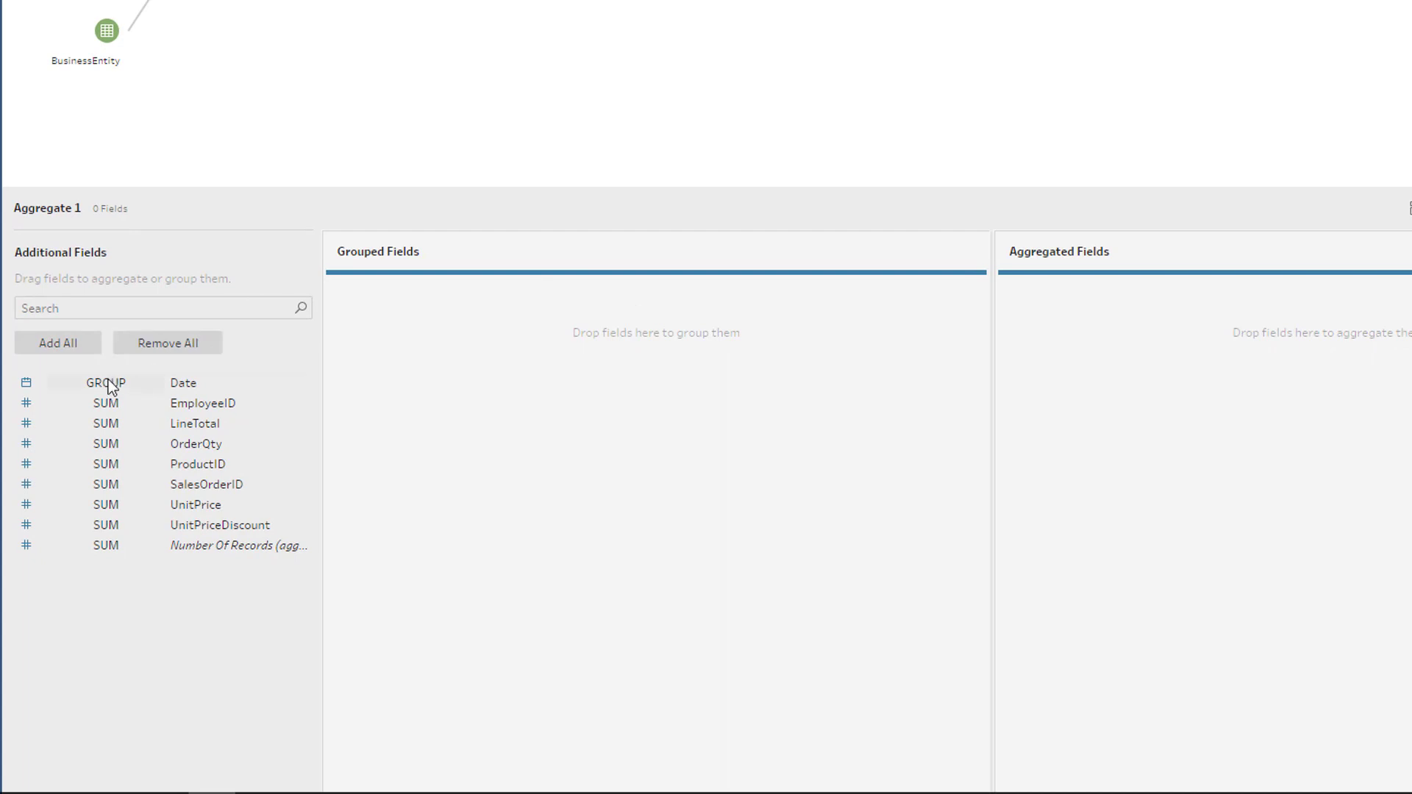
left_click_drag(151, 394, 495, 328)
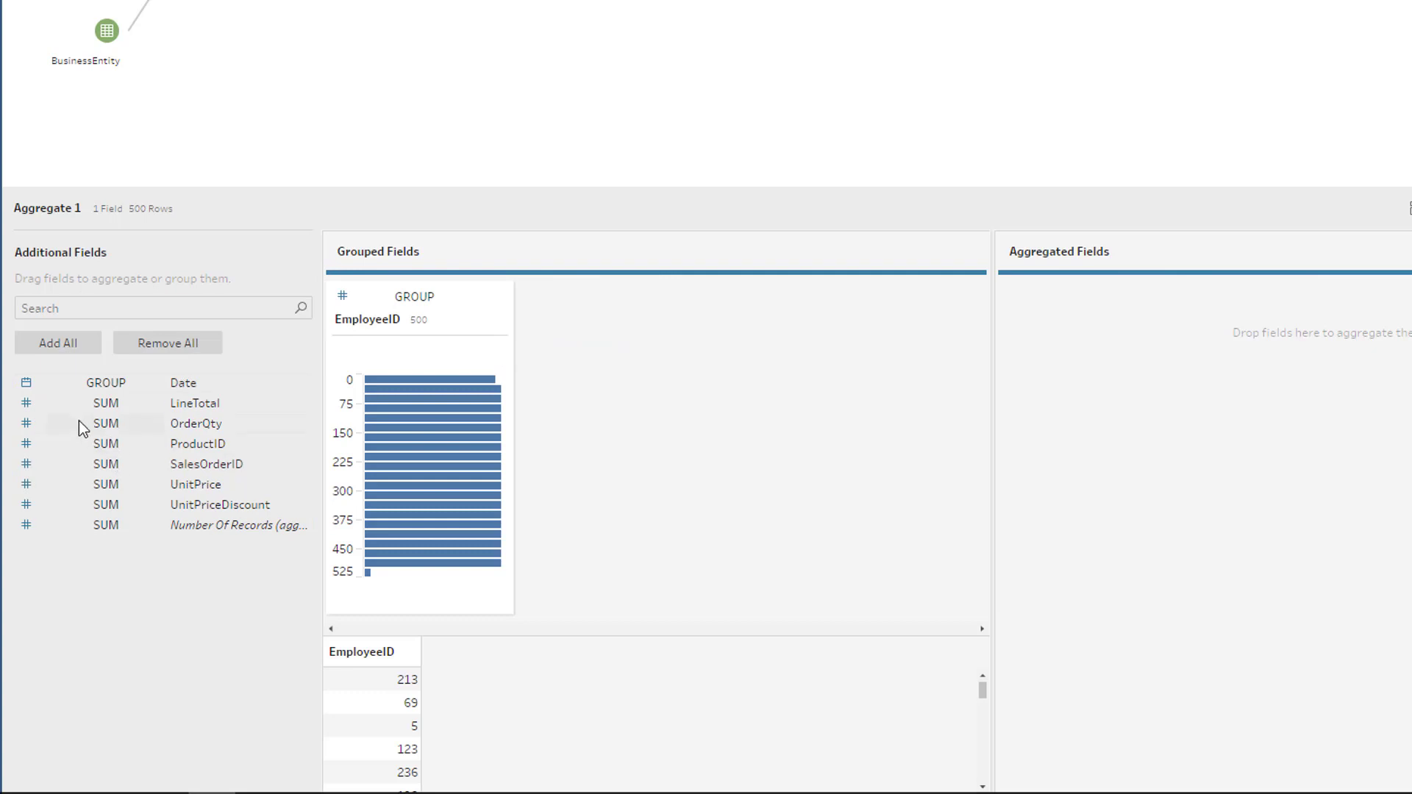
Add LineTotal and OrderQty as summed aggregated fields in the Aggregate 1 step
left_click_drag(66, 409, 1015, 356)
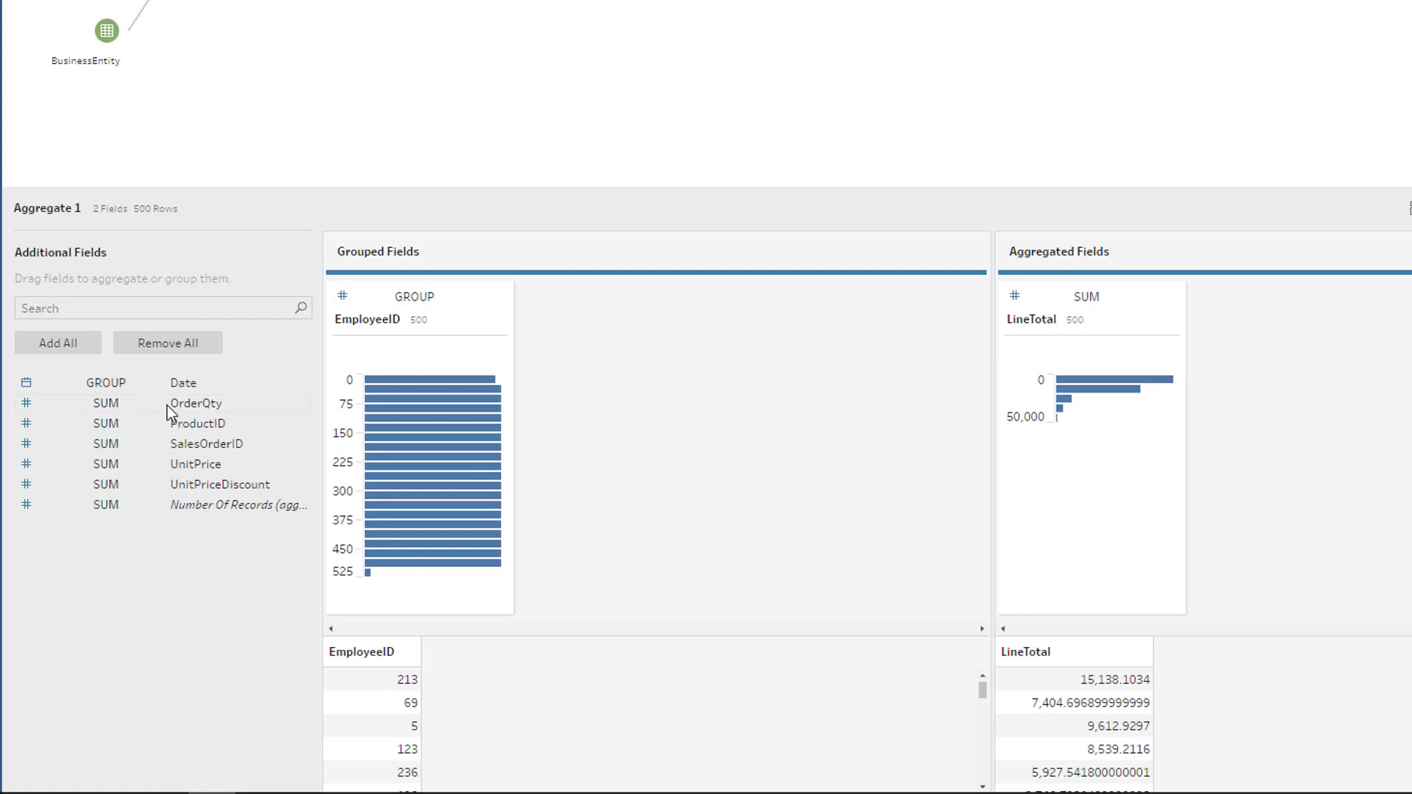
left_click_drag(171, 409, 1302, 361)
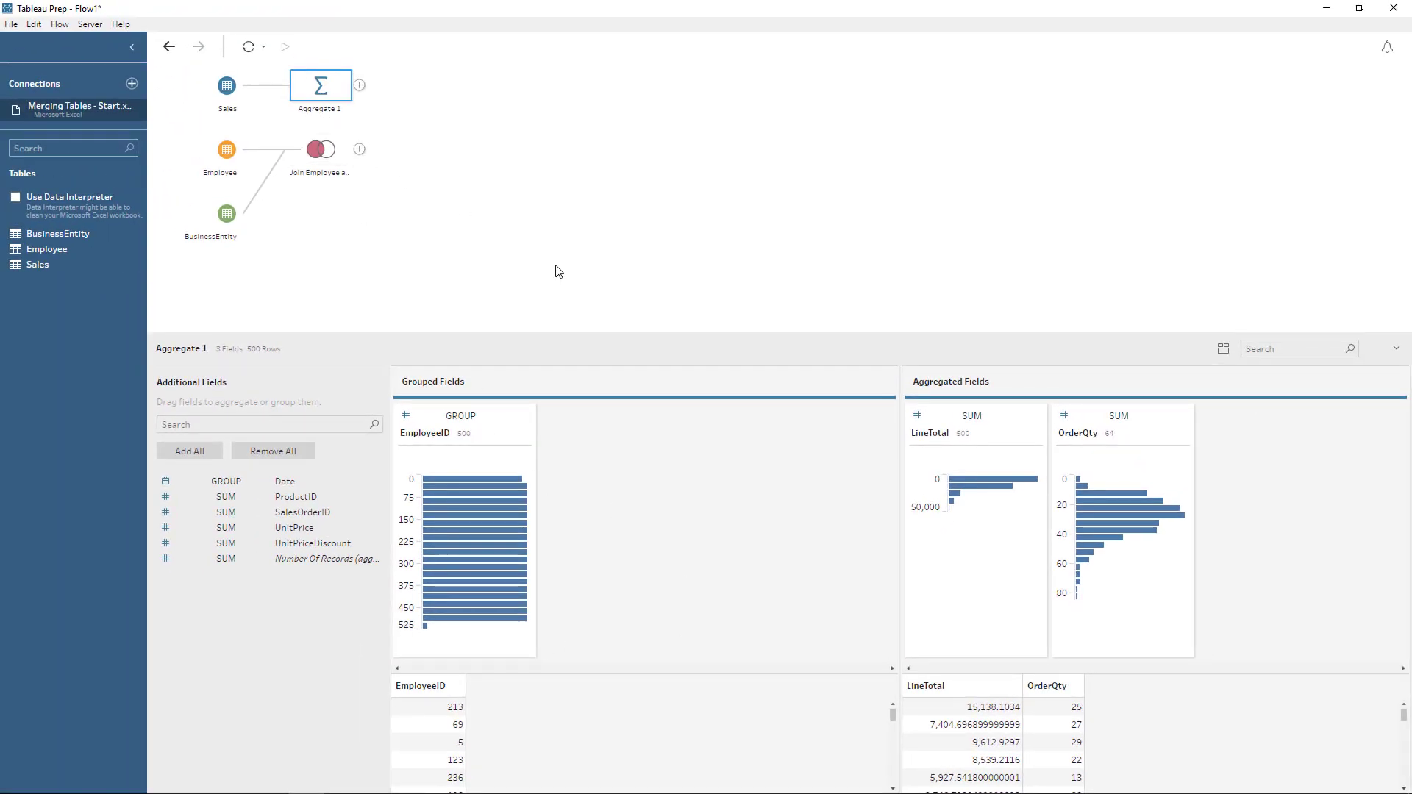
Join the Join Employee and BE step to Aggregate 1 on EmployeeID, and change the join type to a right join
left_click(321, 149)
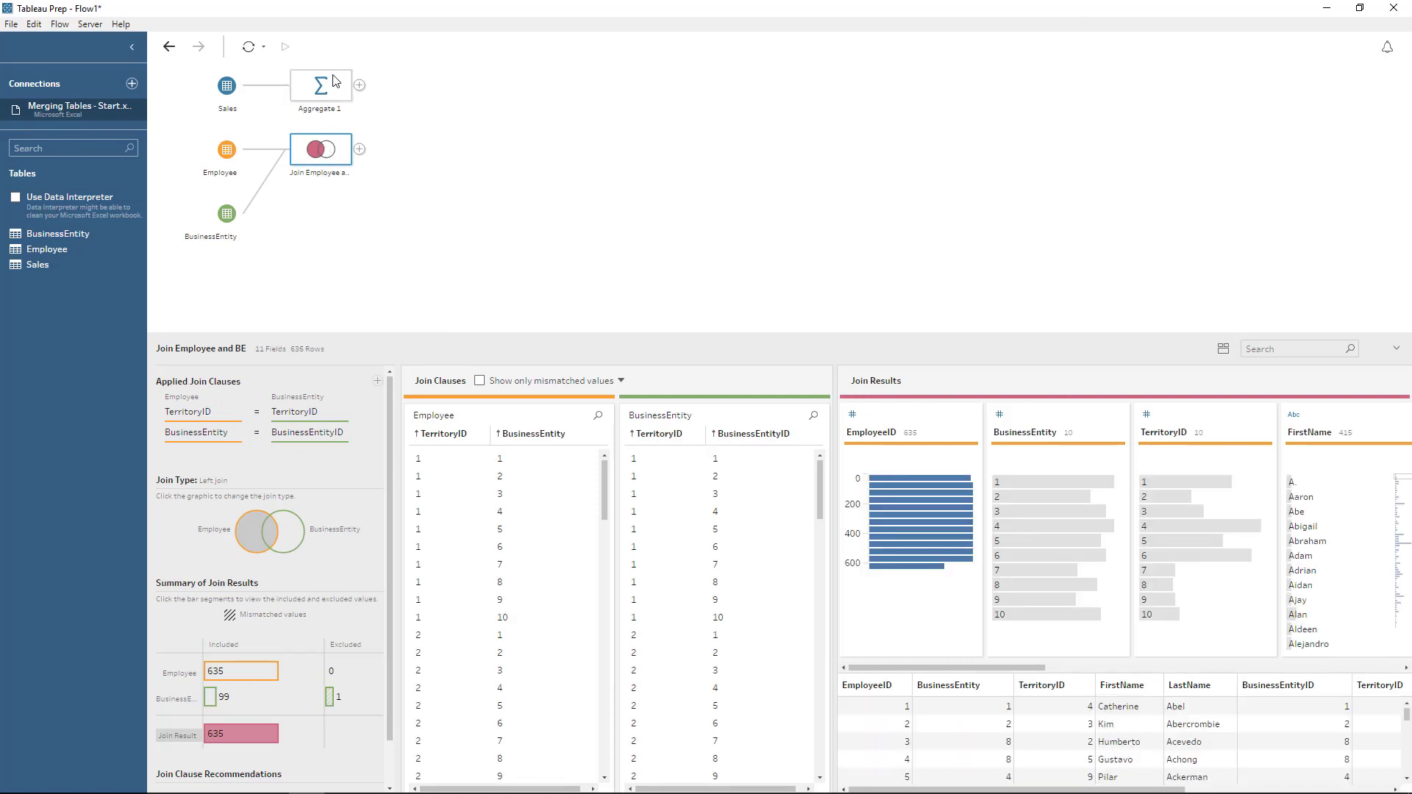
left_click(331, 89)
left_click(327, 153)
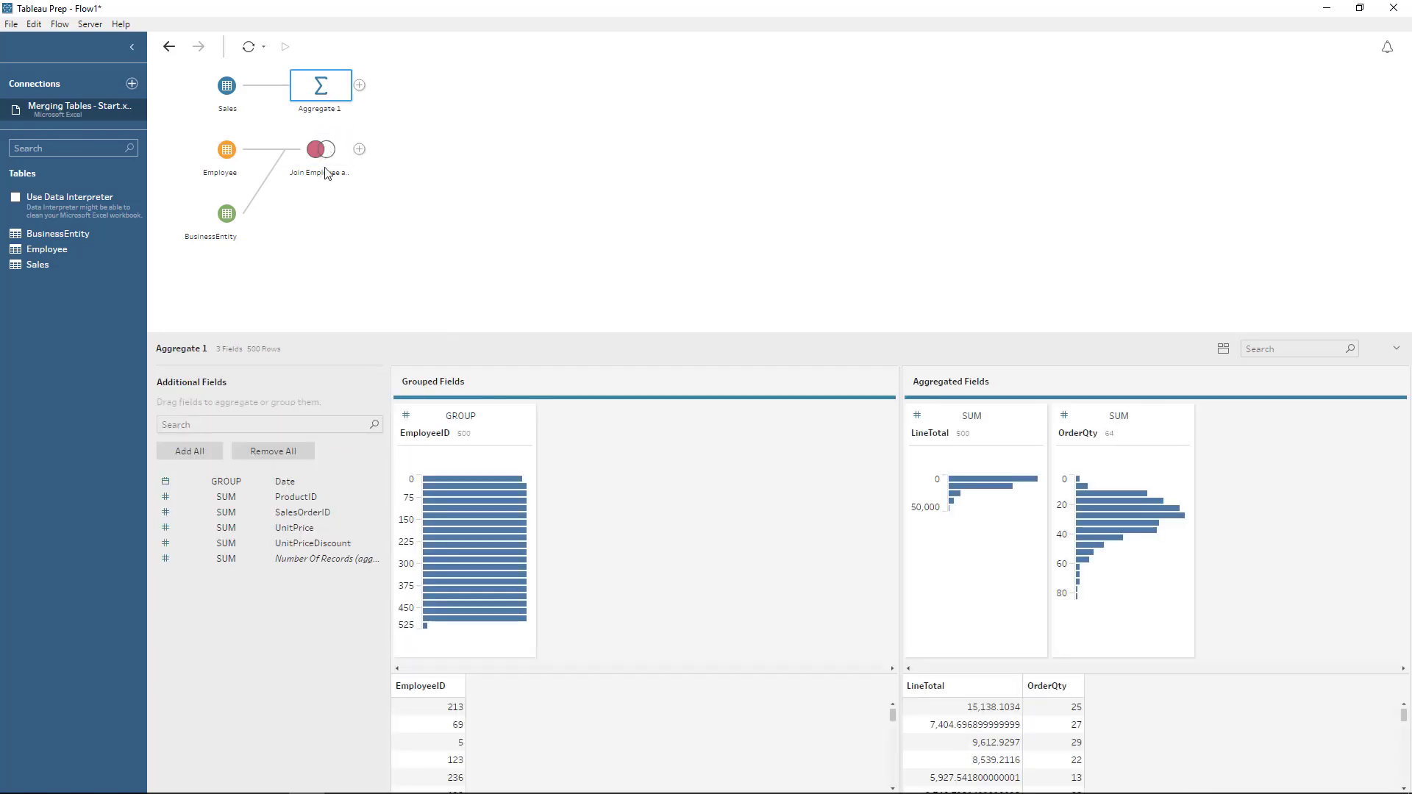
left_click_drag(348, 151, 371, 94)
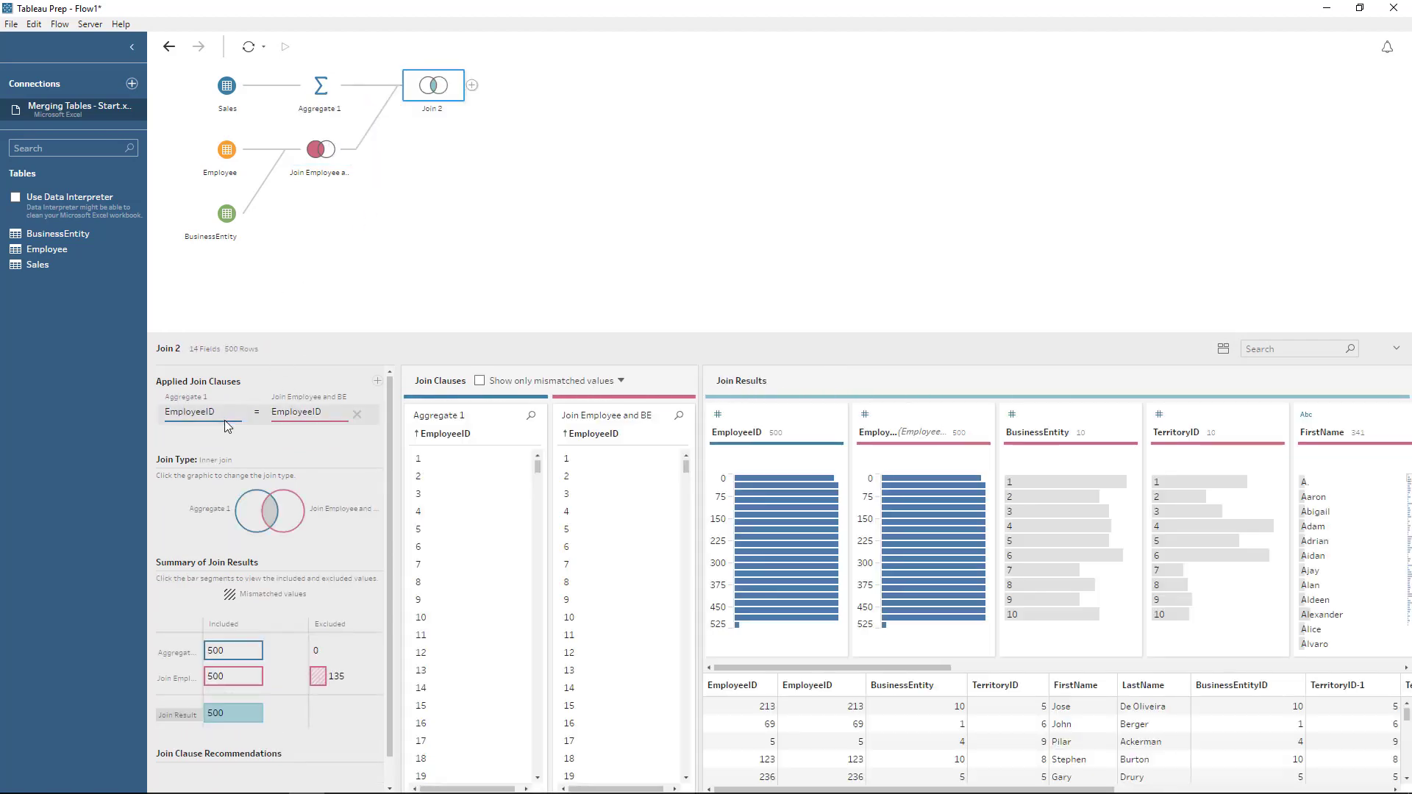
left_click(291, 519)
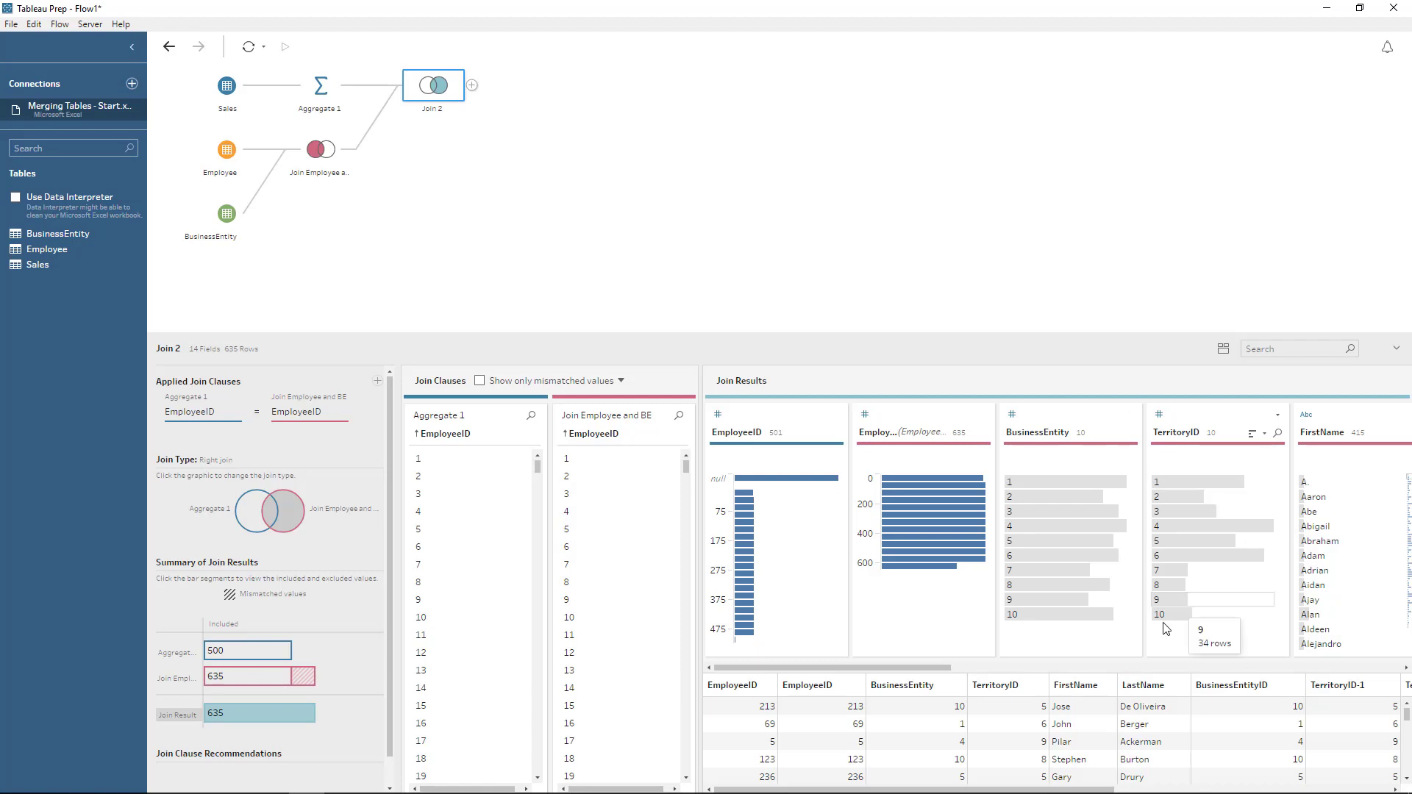
left_click_drag(945, 667, 1326, 647)
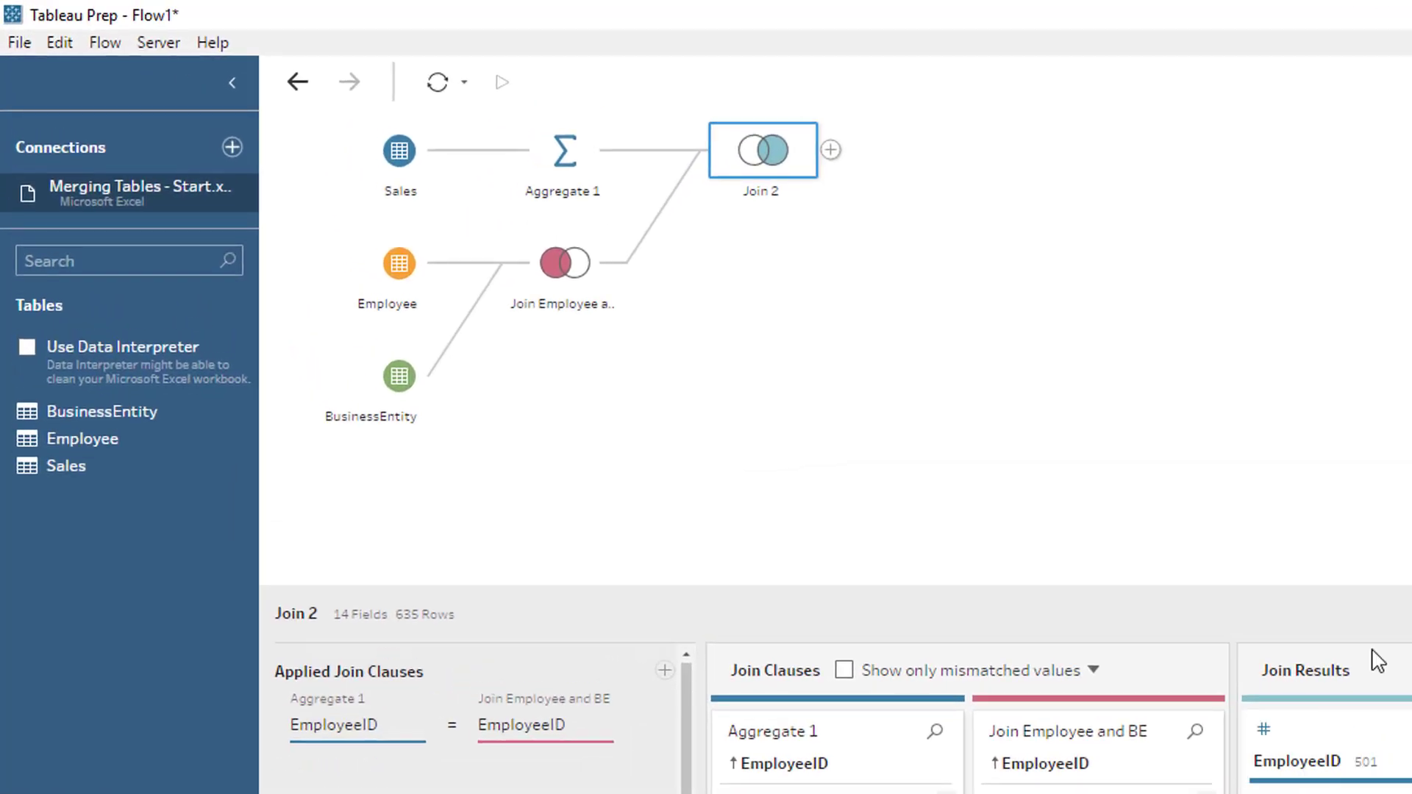
Add a cleaning step after Join 2 and exclude the null values of EmployeeID
left_click(830, 150)
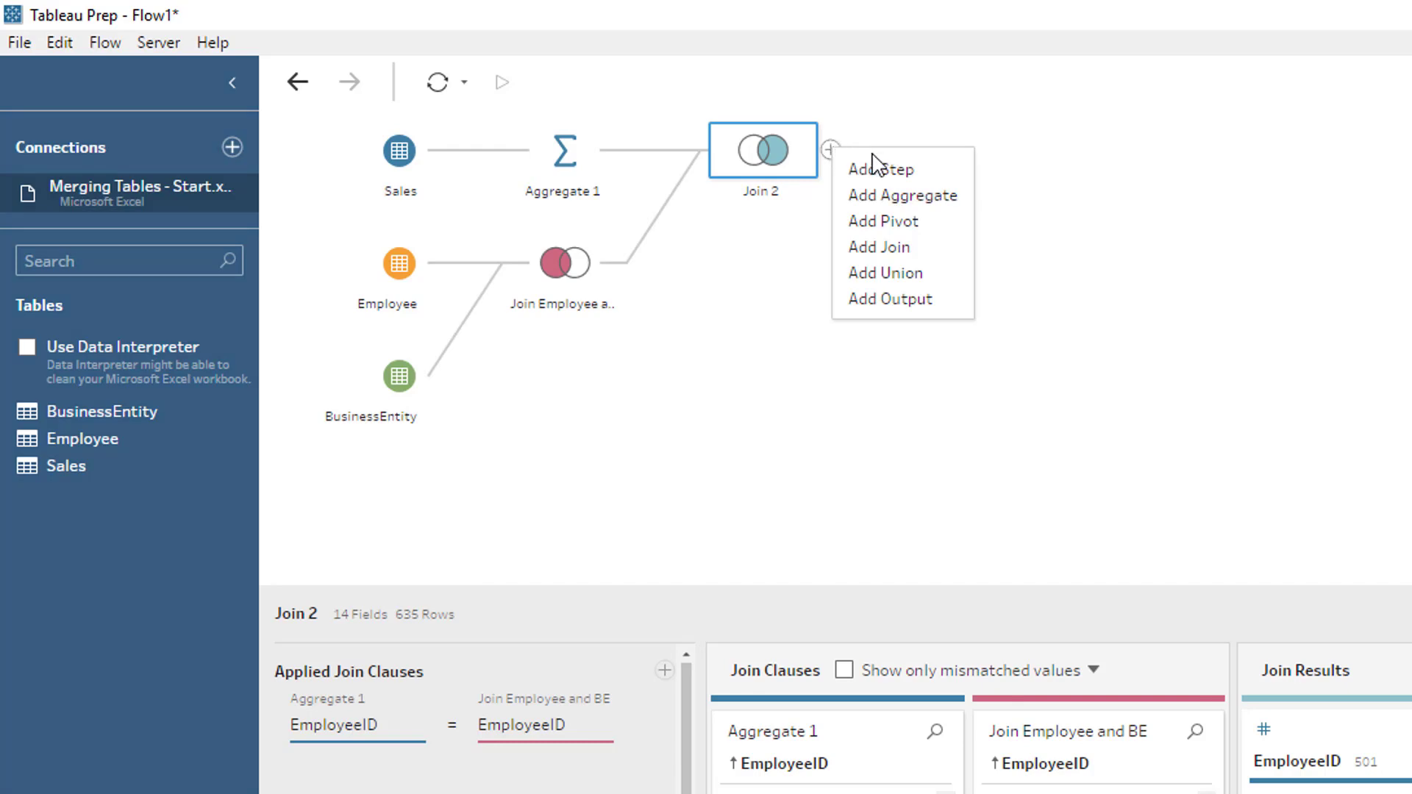
left_click(853, 170)
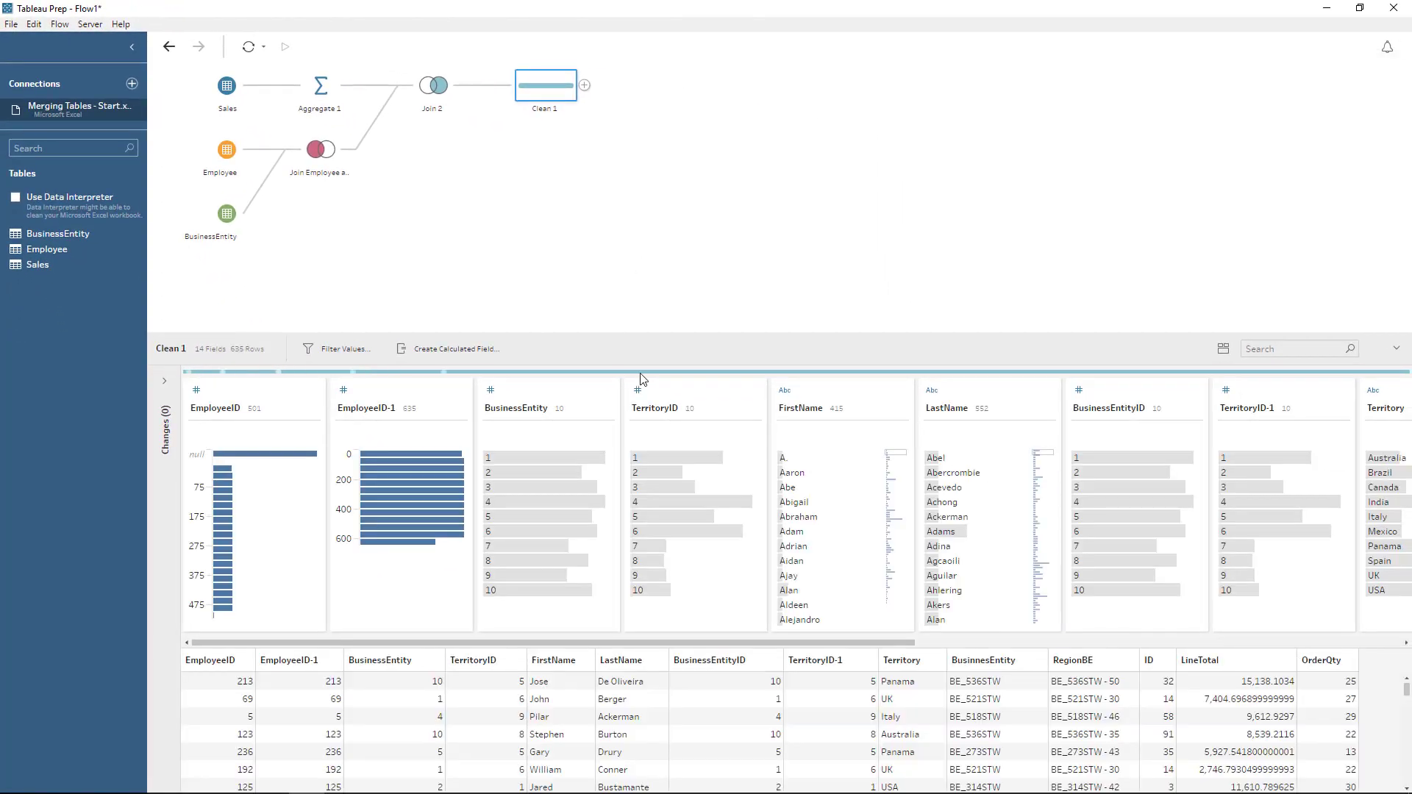
mouse_move(725, 491)
mouse_move(218, 458)
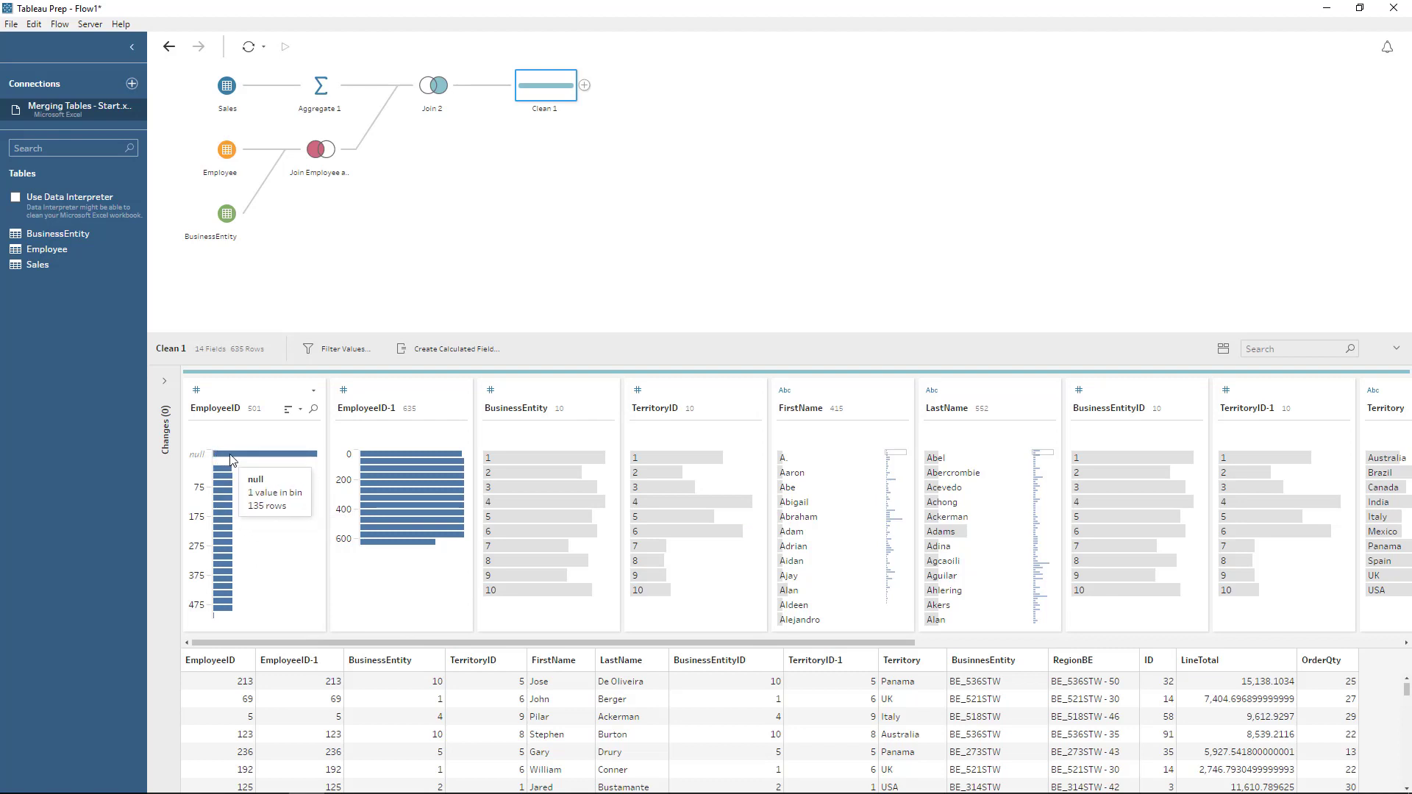
left_click(231, 456)
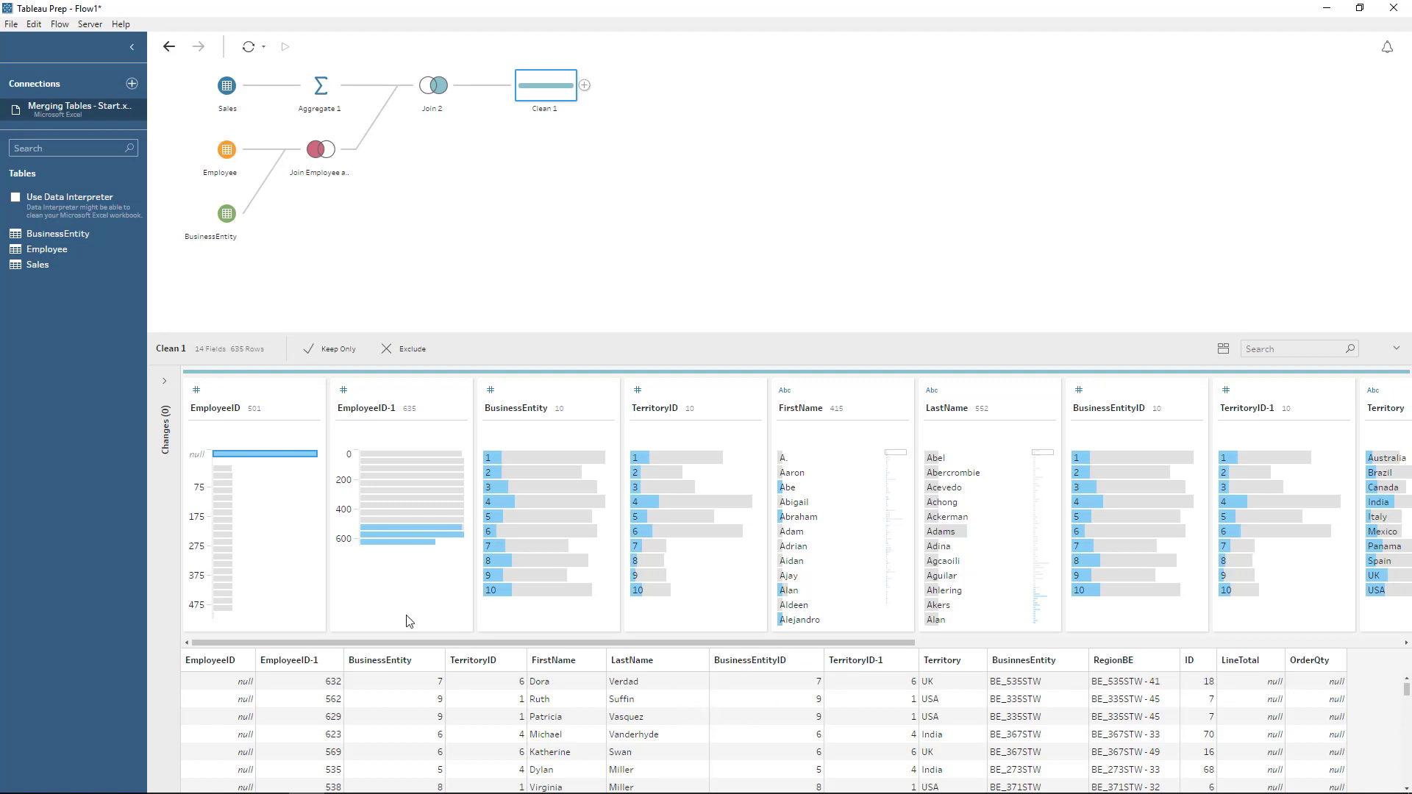
mouse_move(252, 457)
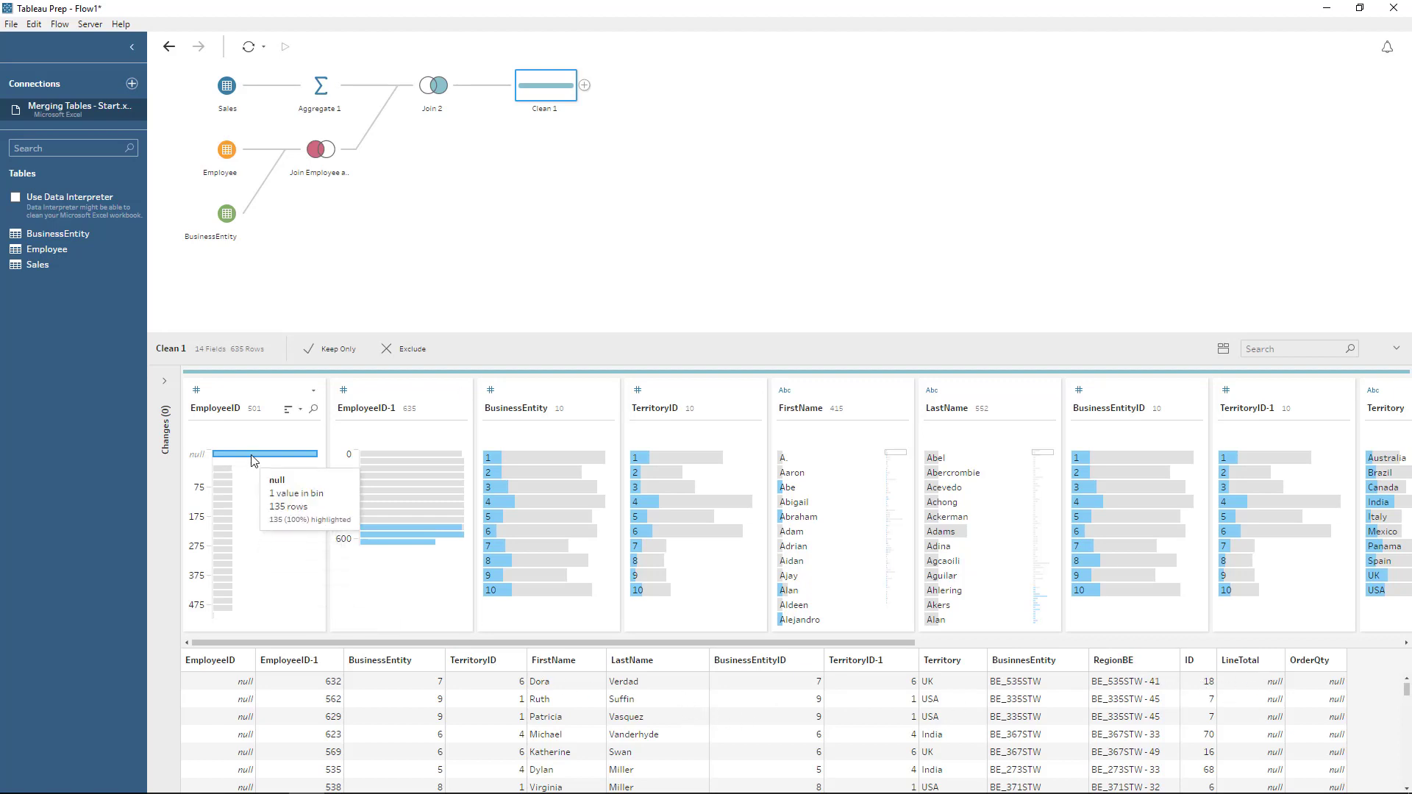
right_click(214, 456)
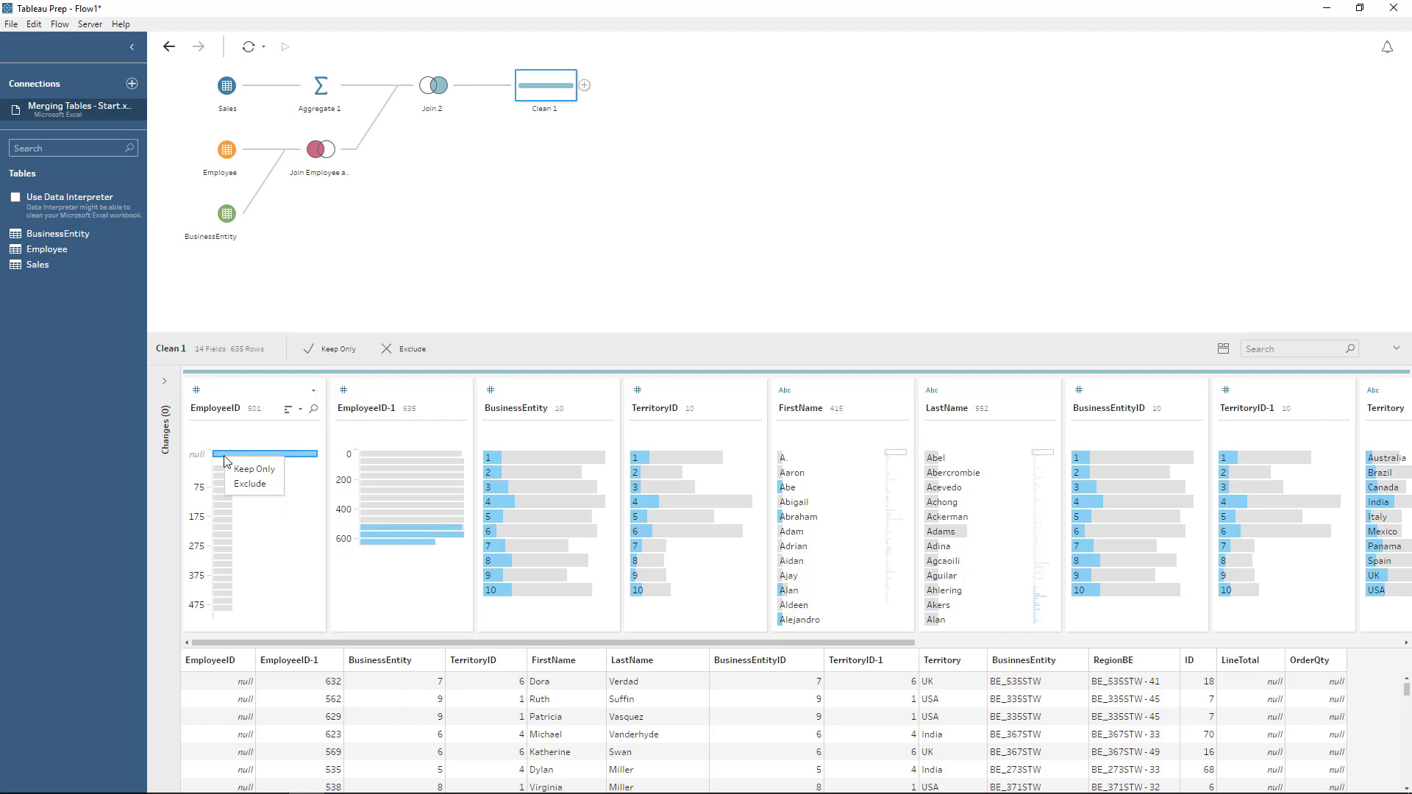
left_click(252, 485)
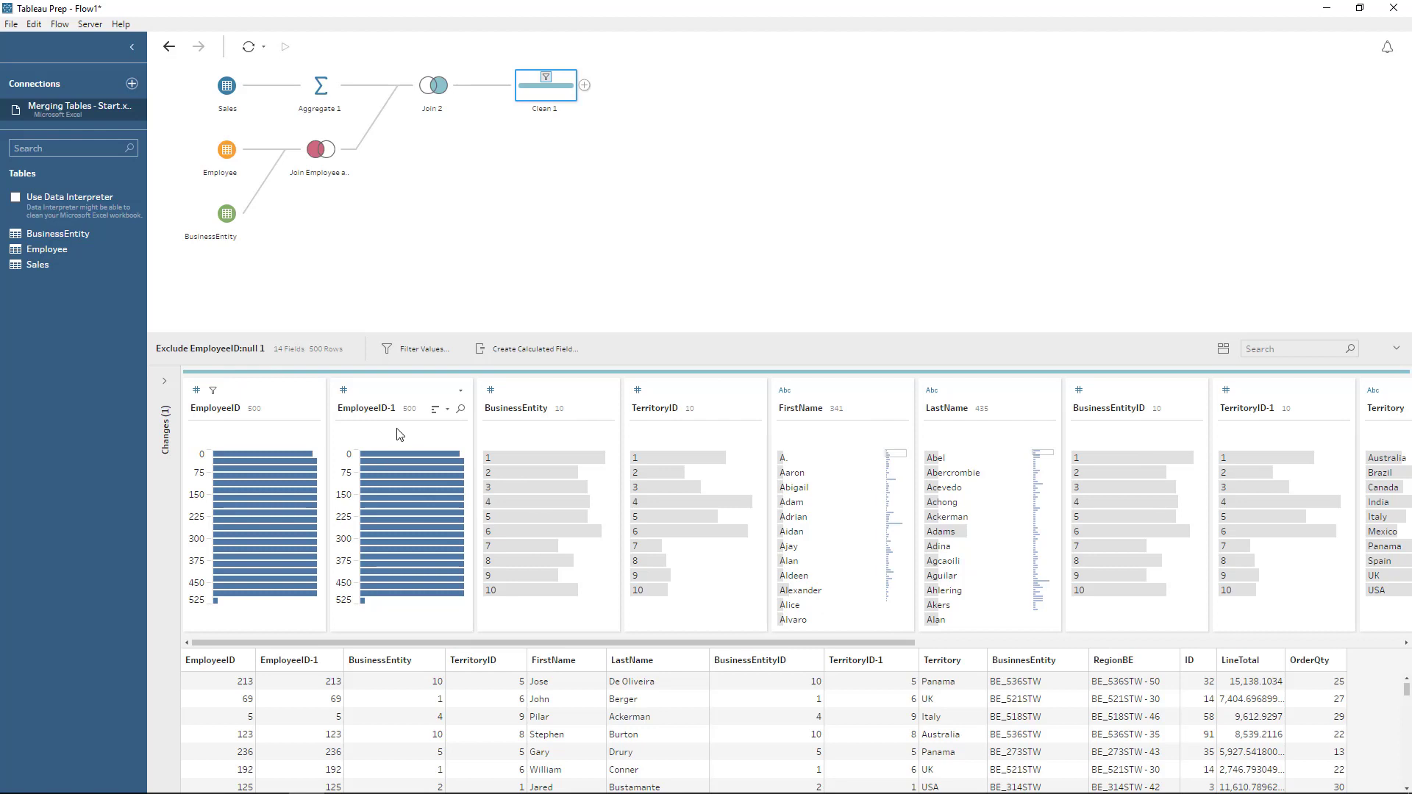
Show the list of changes for the cleaning step and remove the duplicate EmployeeID-1 field
left_click(165, 383)
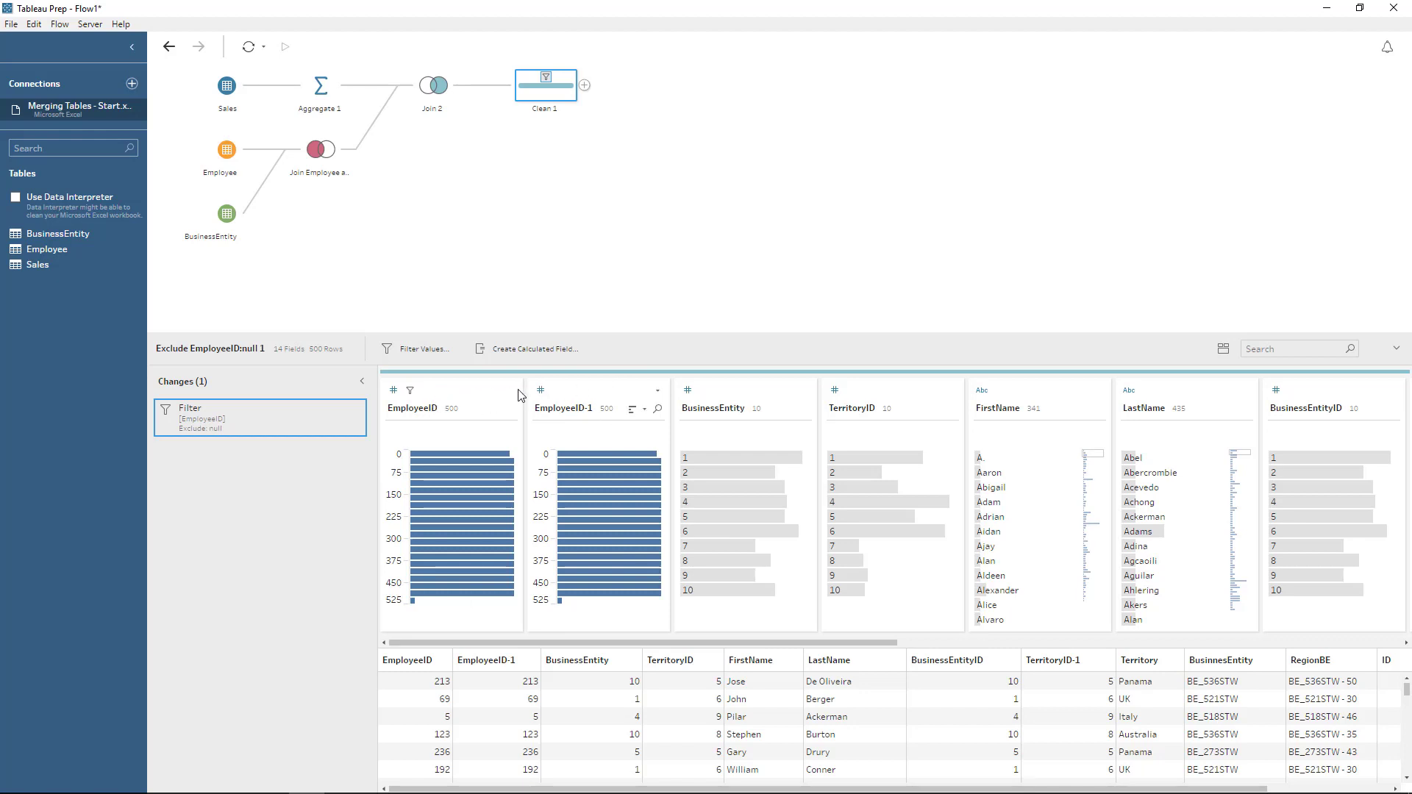
left_click(658, 392)
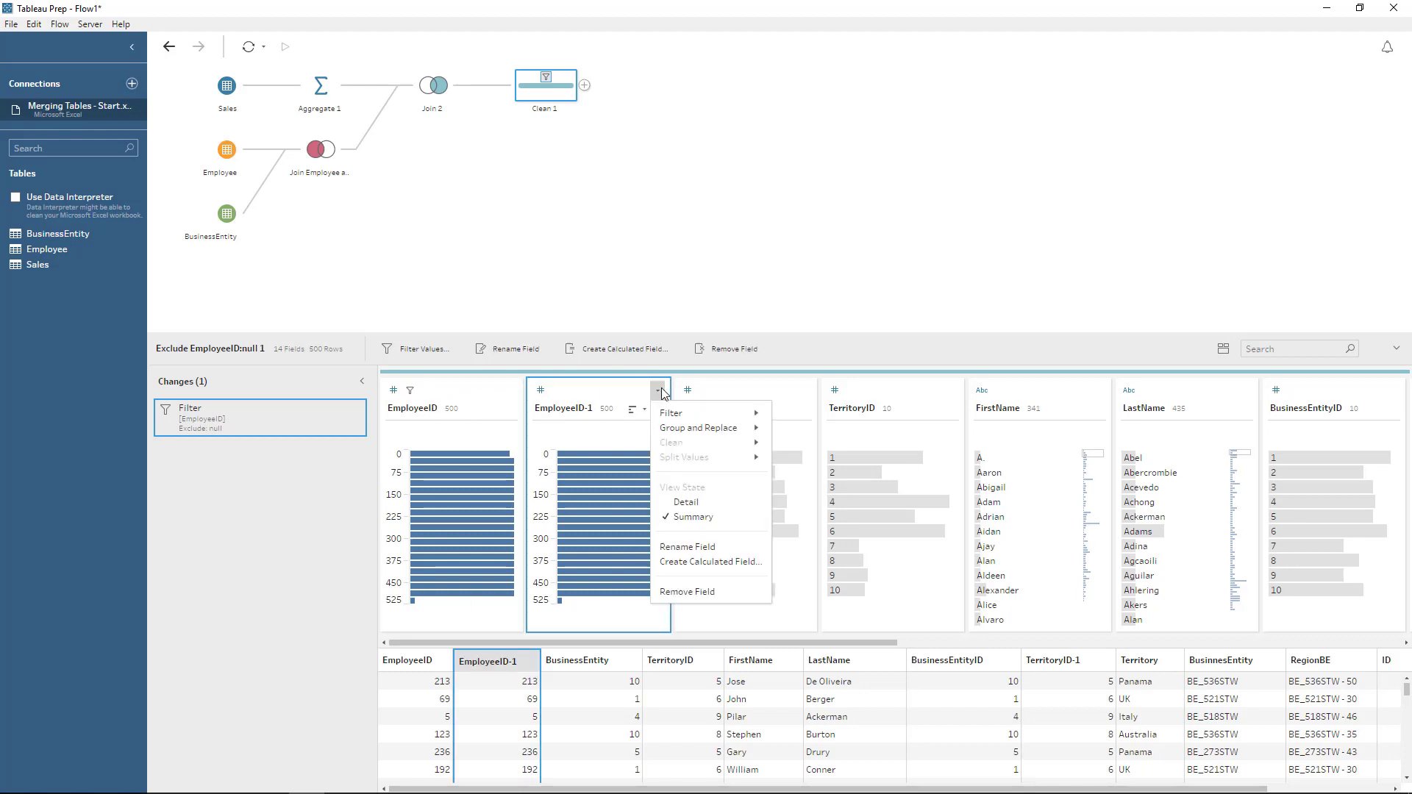
left_click(676, 593)
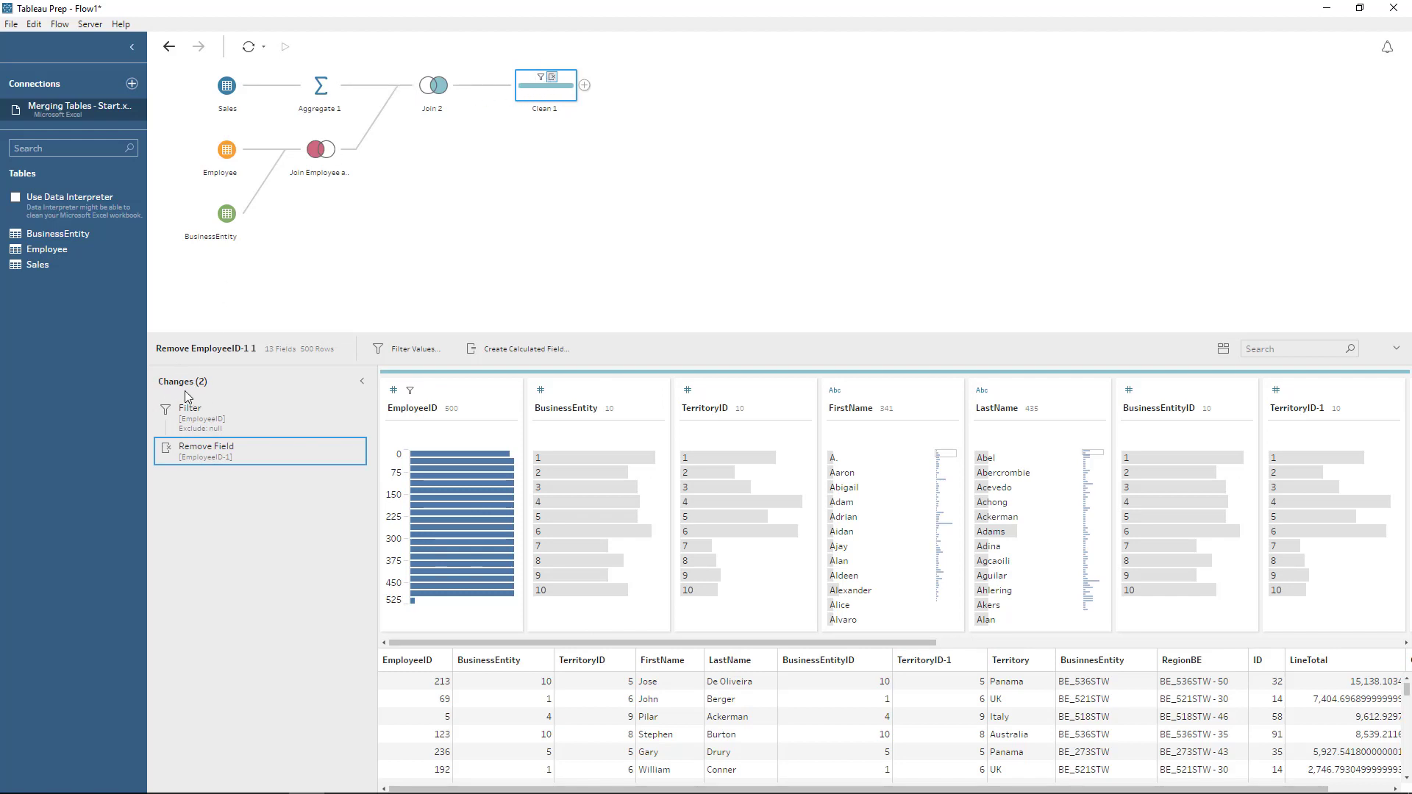
Review the Join 2 and Aggregate 1 settings, and remove the duplicate TerritoryID-1 field from the Clean 1 step
left_click(425, 110)
scroll(246, 500, "down", 1)
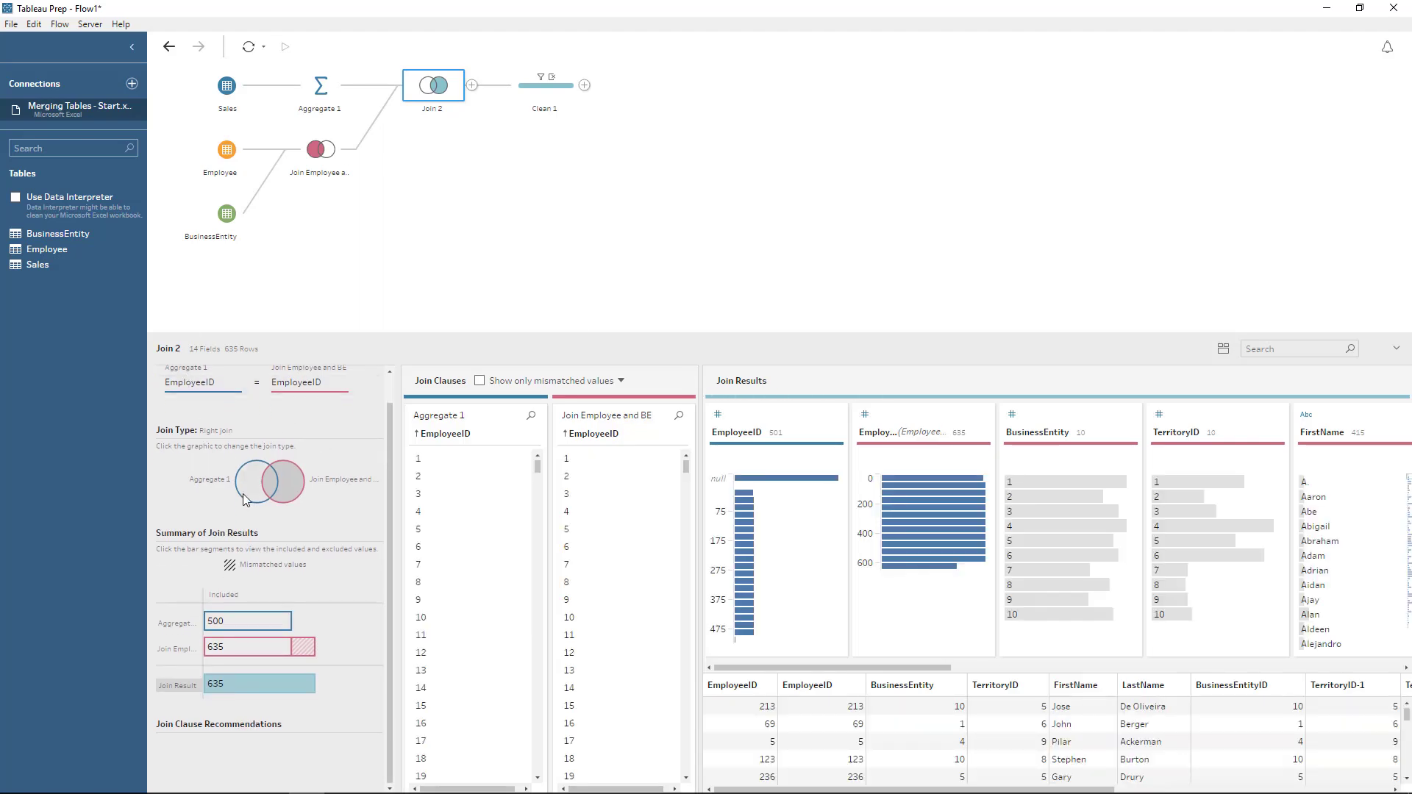
scroll(265, 532, "up", 1)
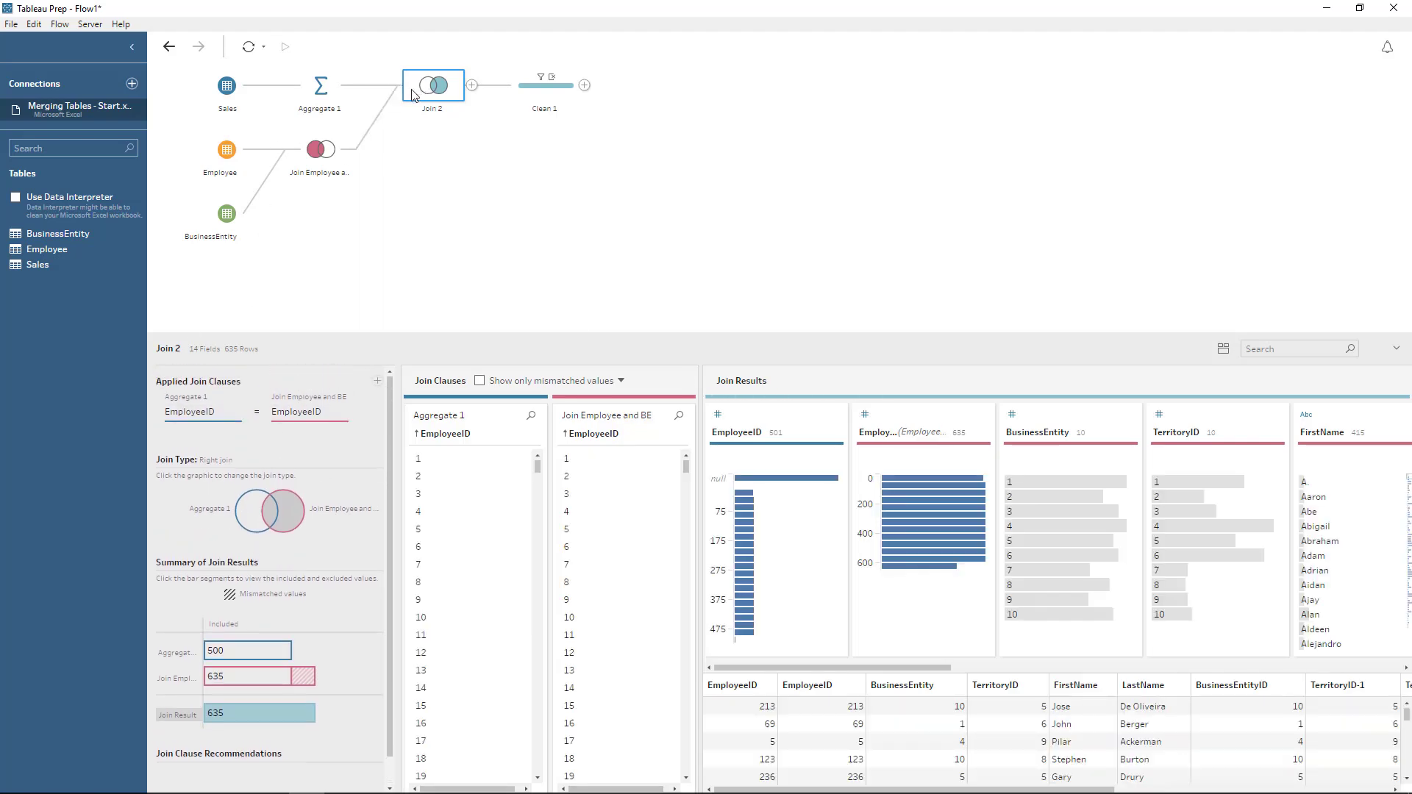
left_click(324, 94)
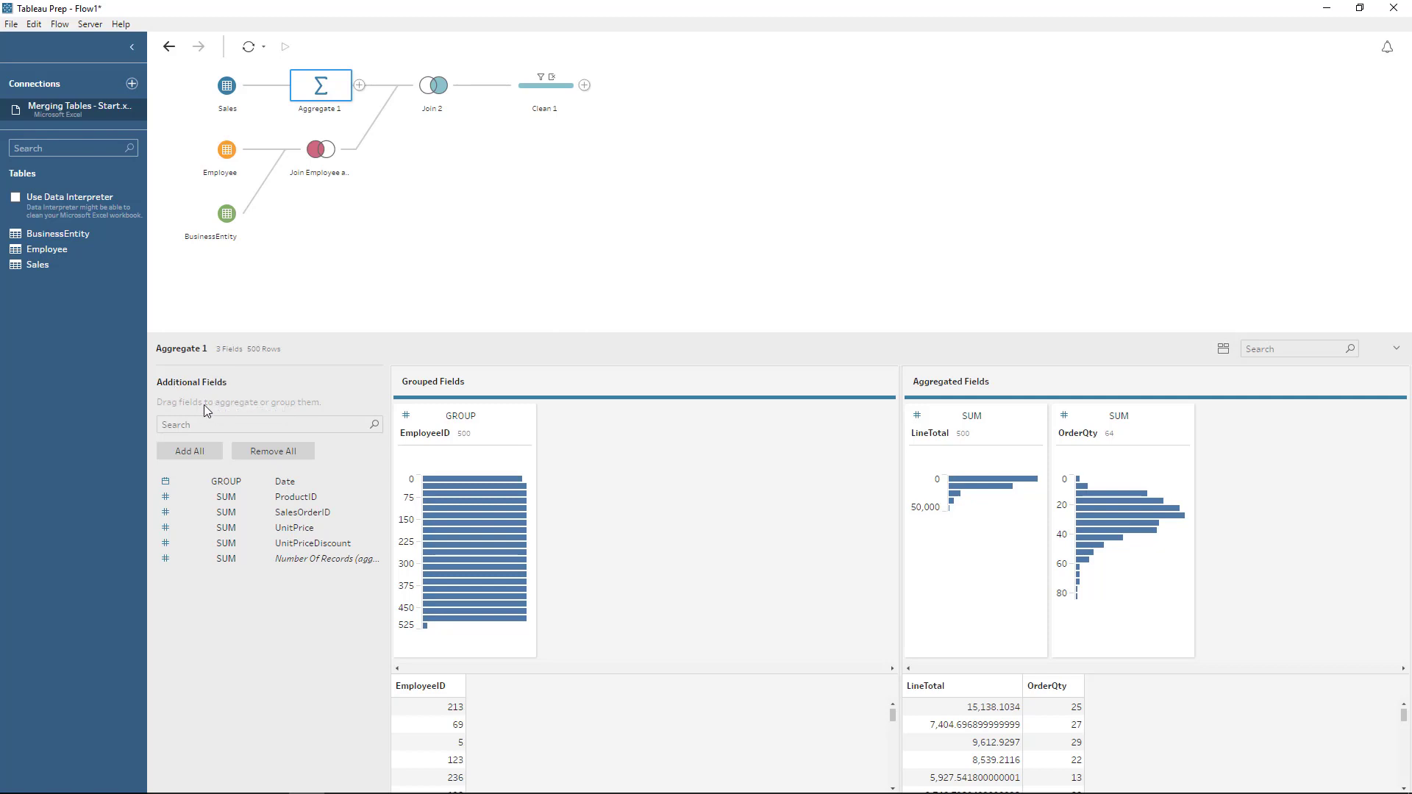
left_click(532, 86)
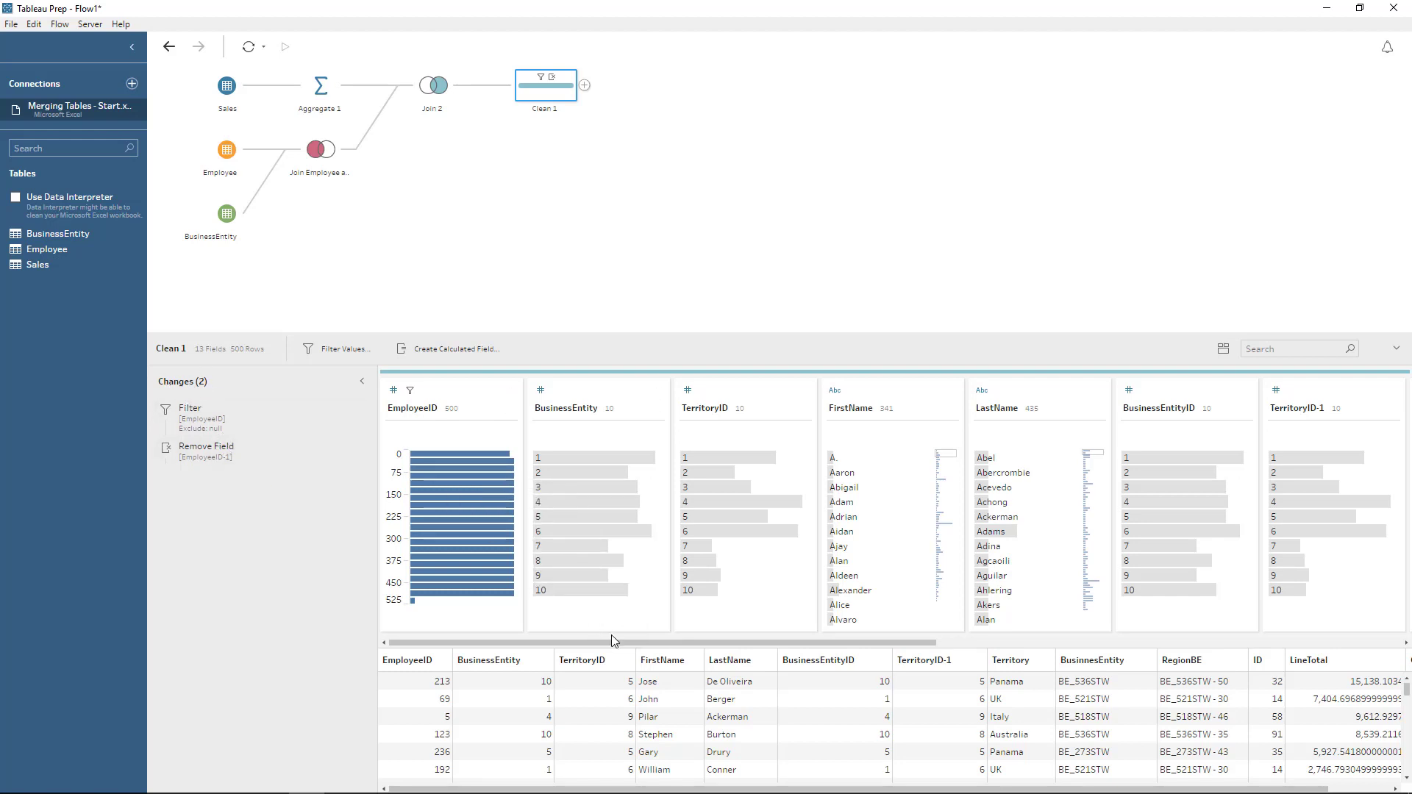
left_click_drag(615, 644, 849, 485)
left_click(952, 390)
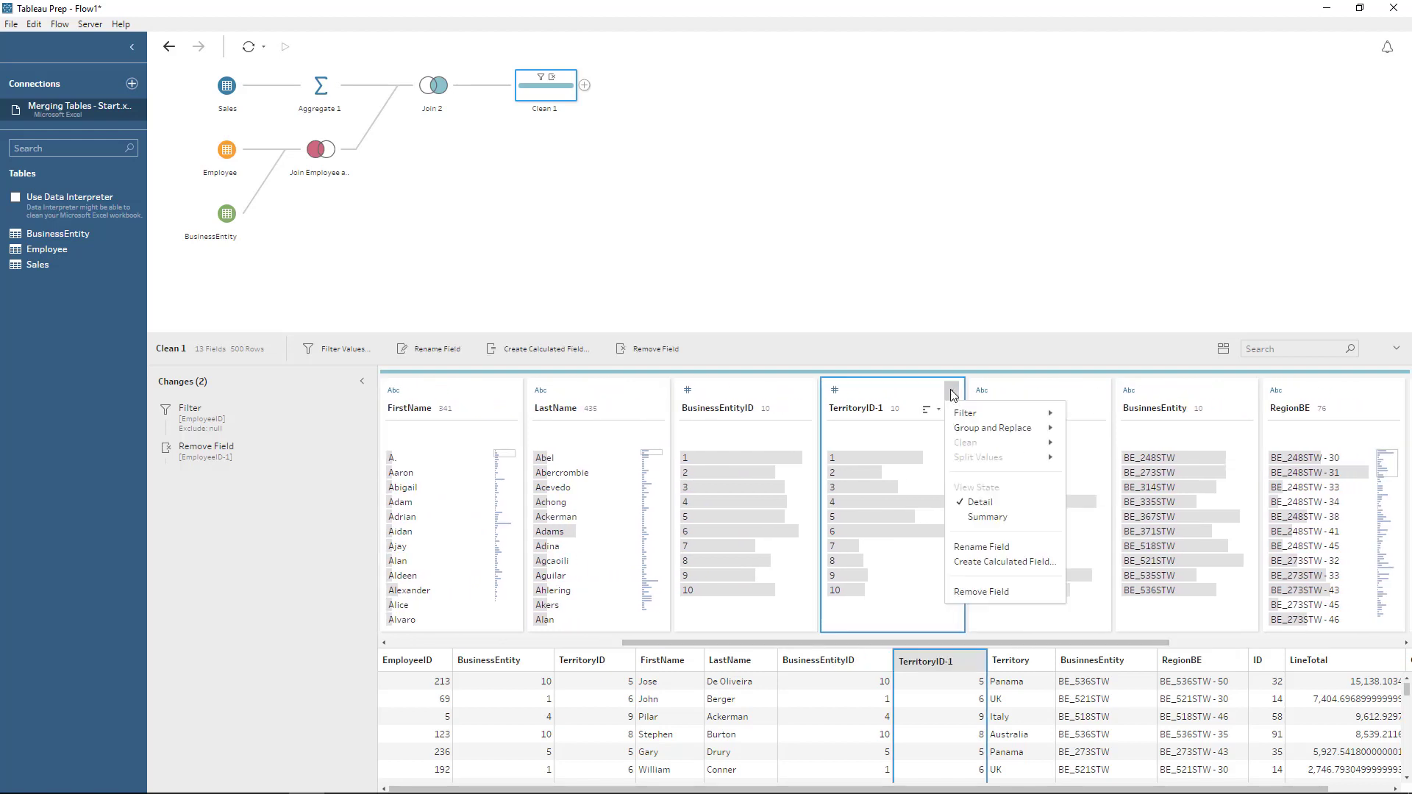
left_click(986, 591)
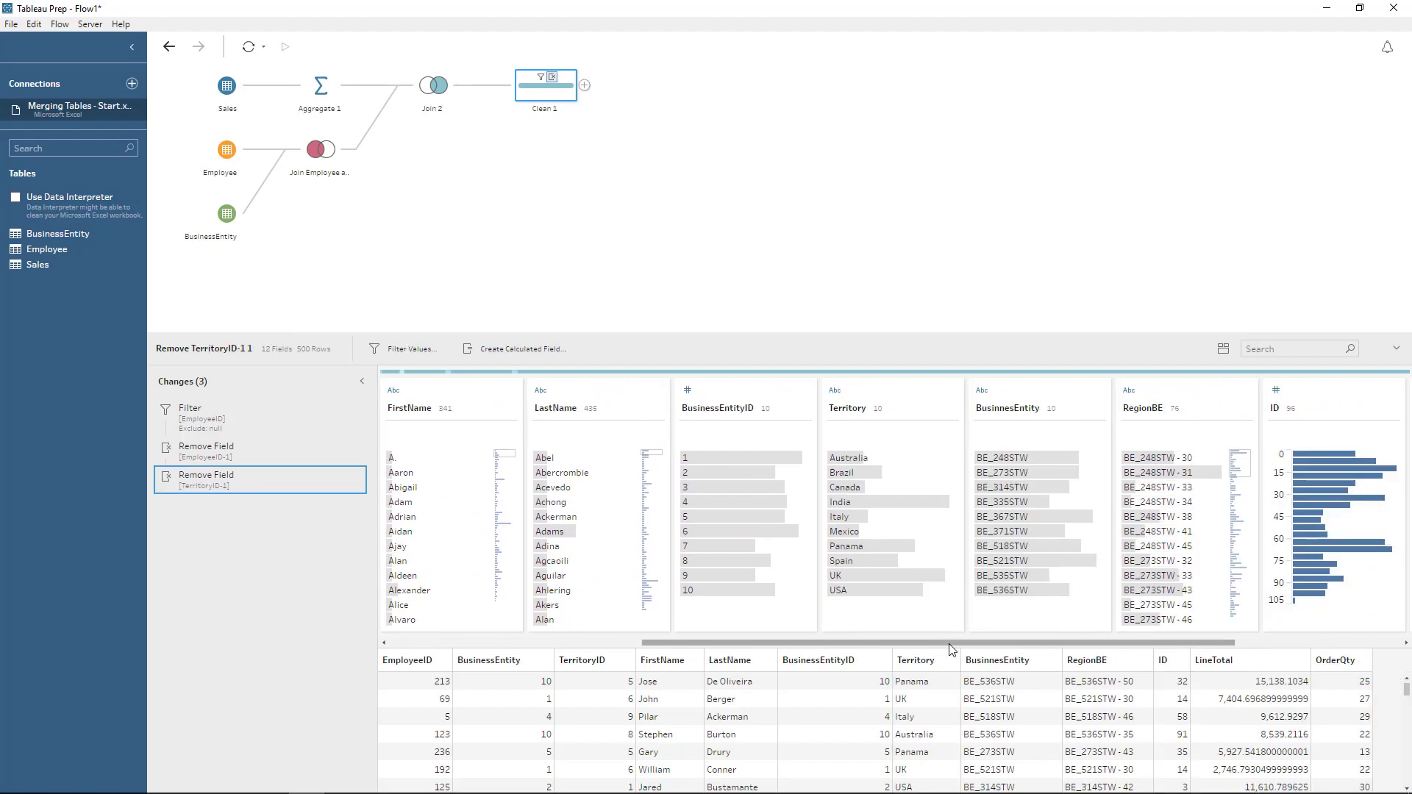
Add an output step after Clean 1 and run the flow to produce Output.hyper
left_click_drag(953, 644, 1169, 643)
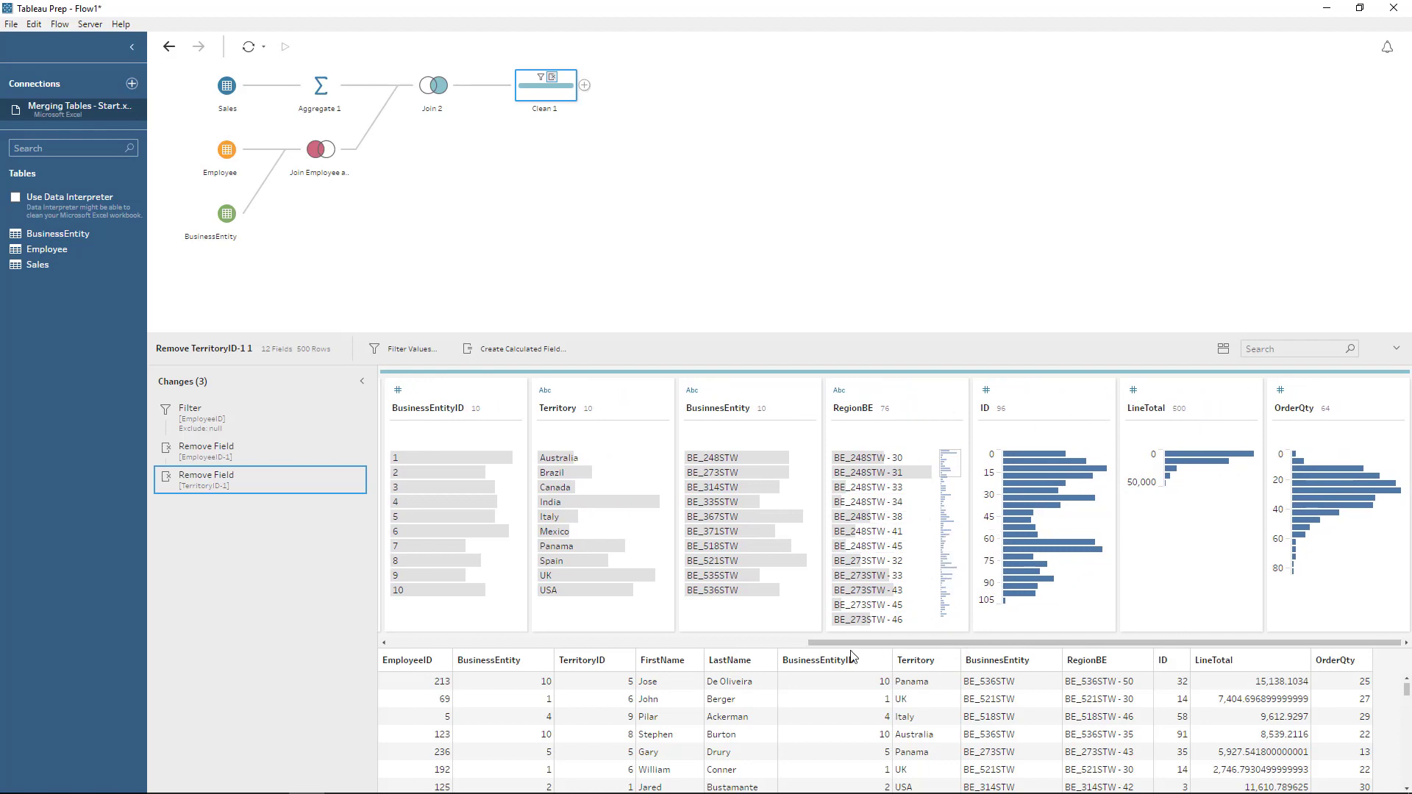
left_click_drag(857, 644, 414, 629)
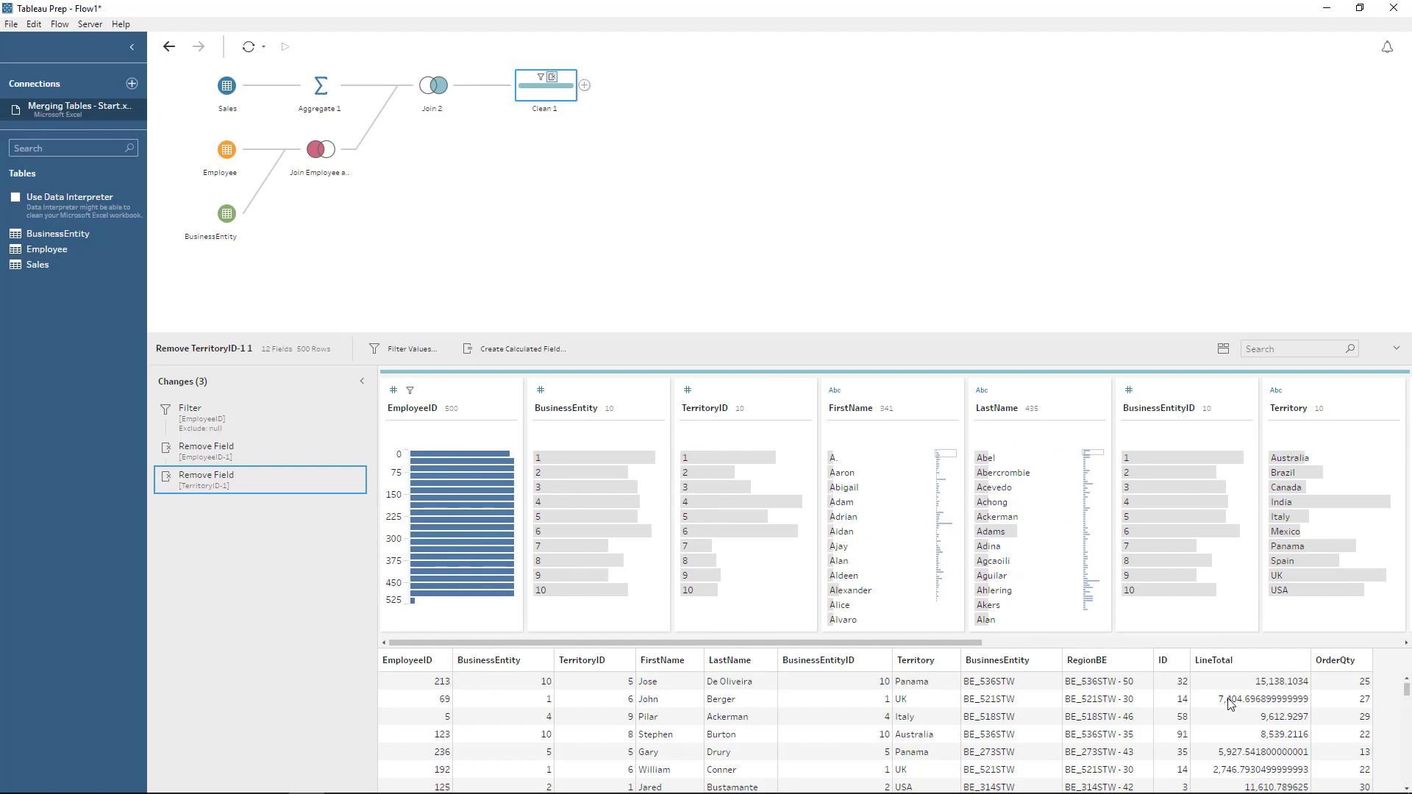
left_click(583, 85)
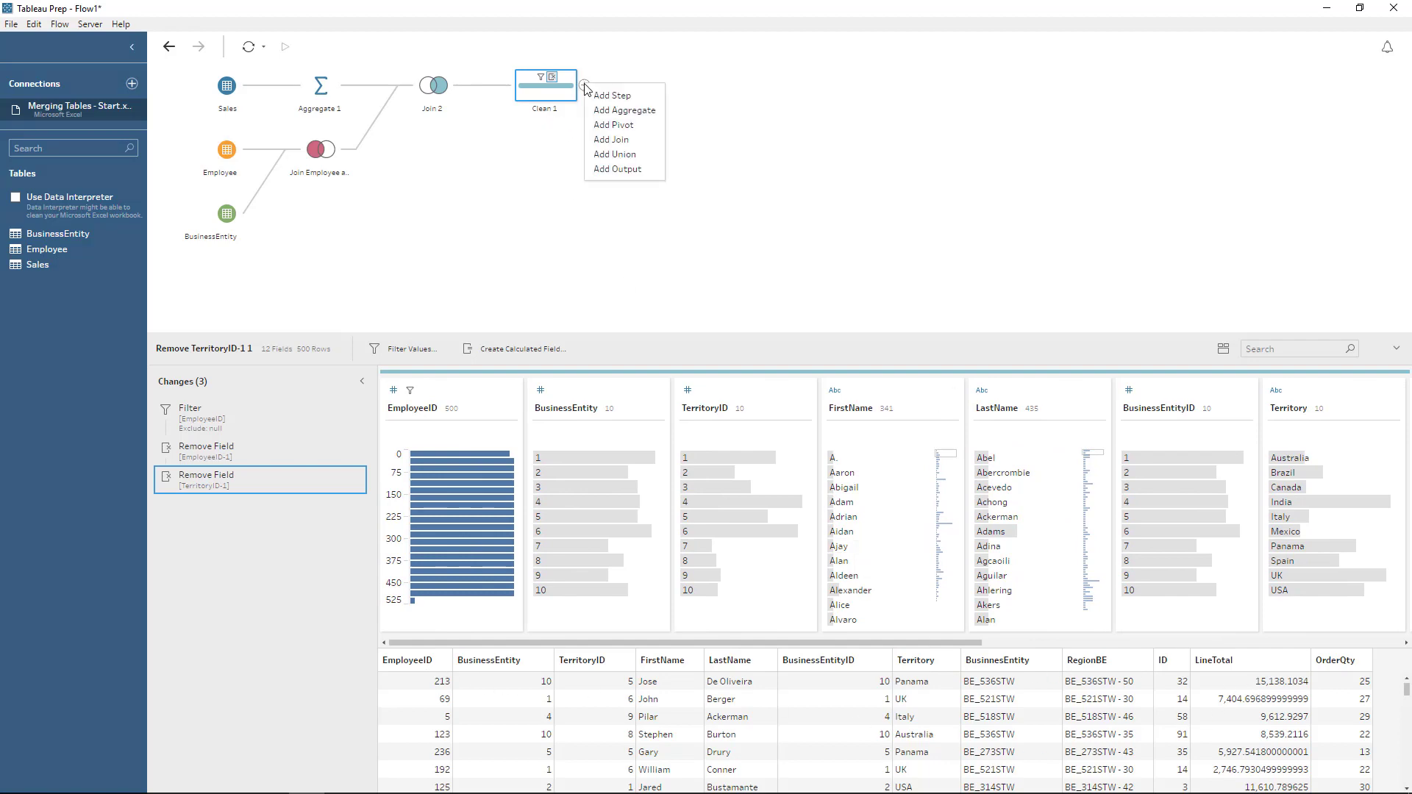
left_click(620, 168)
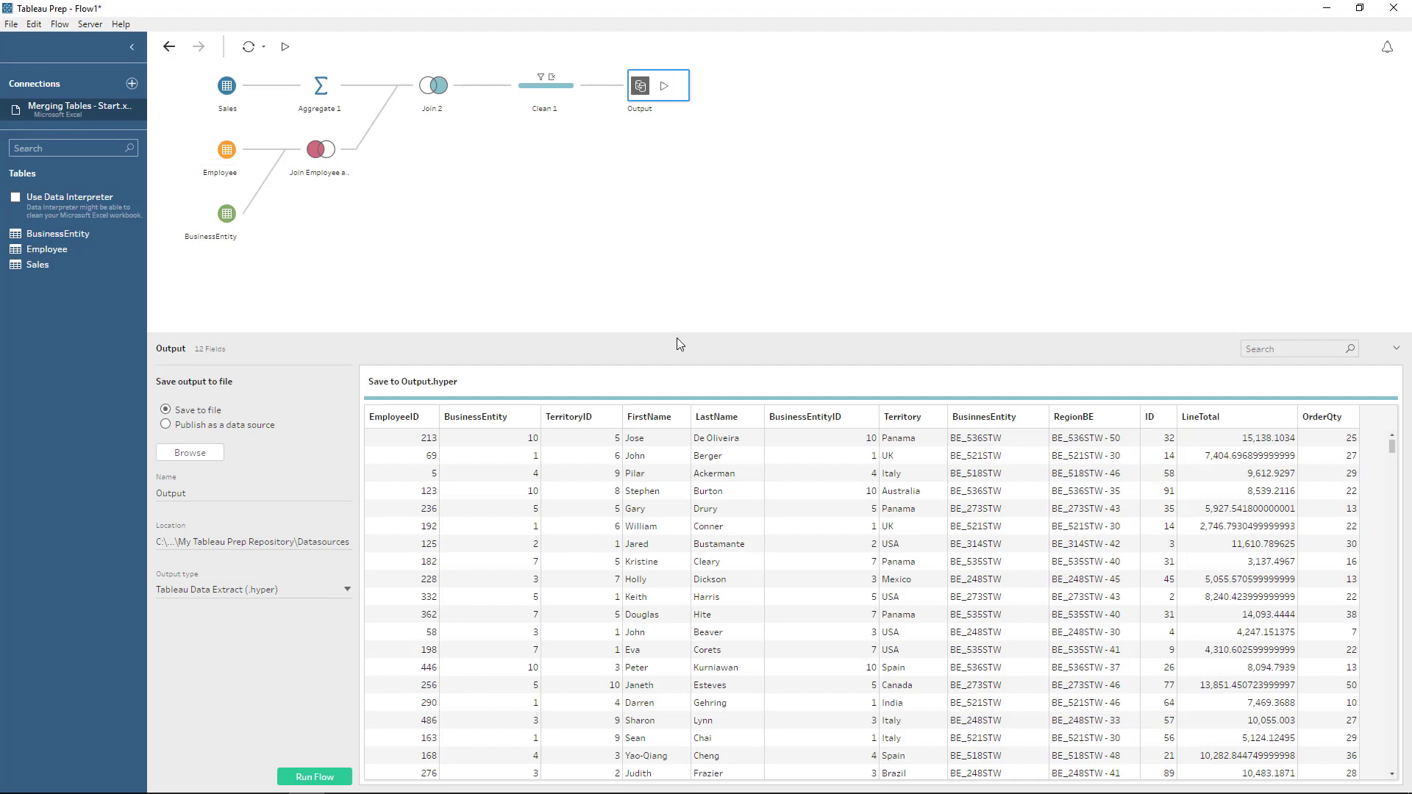
left_click_drag(686, 323, 708, 247)
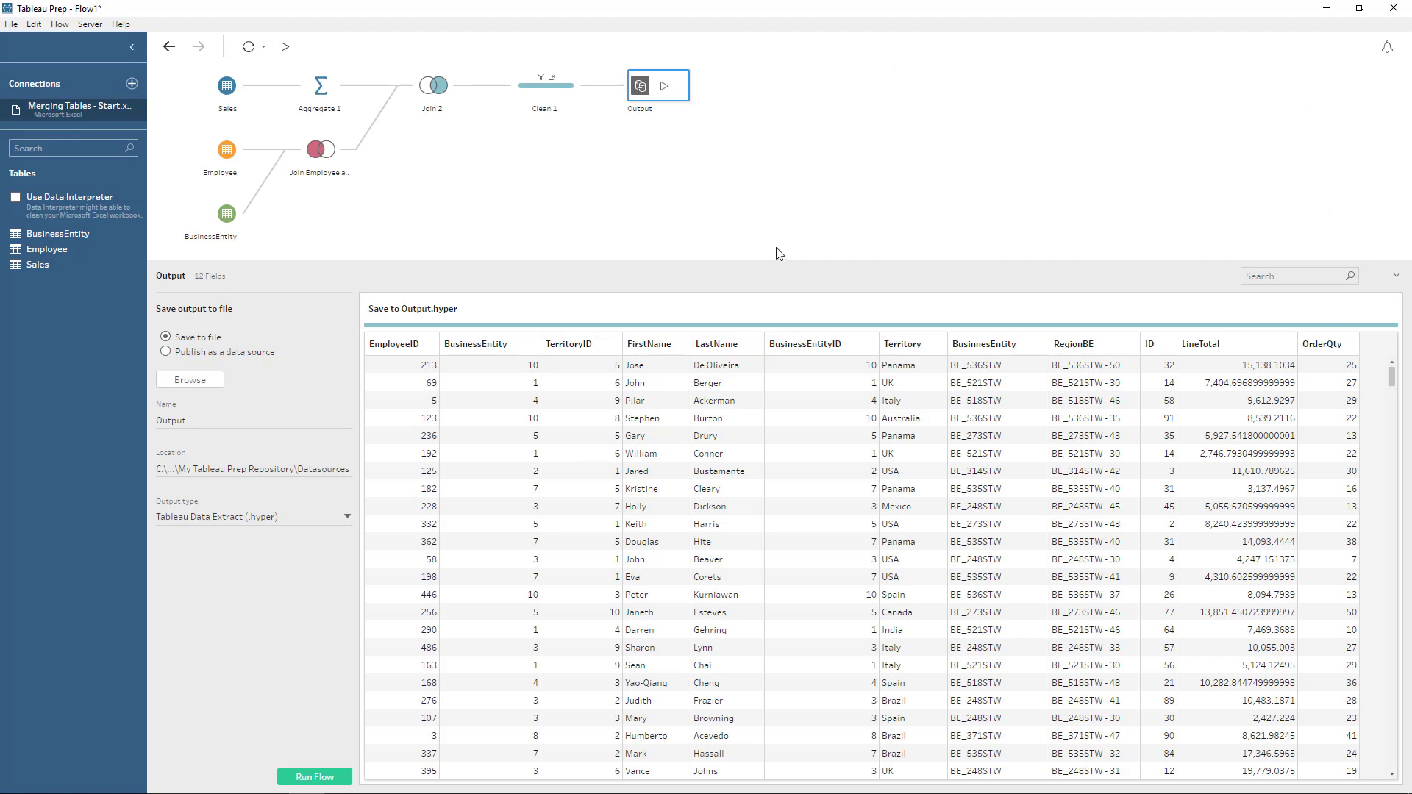
left_click(681, 89)
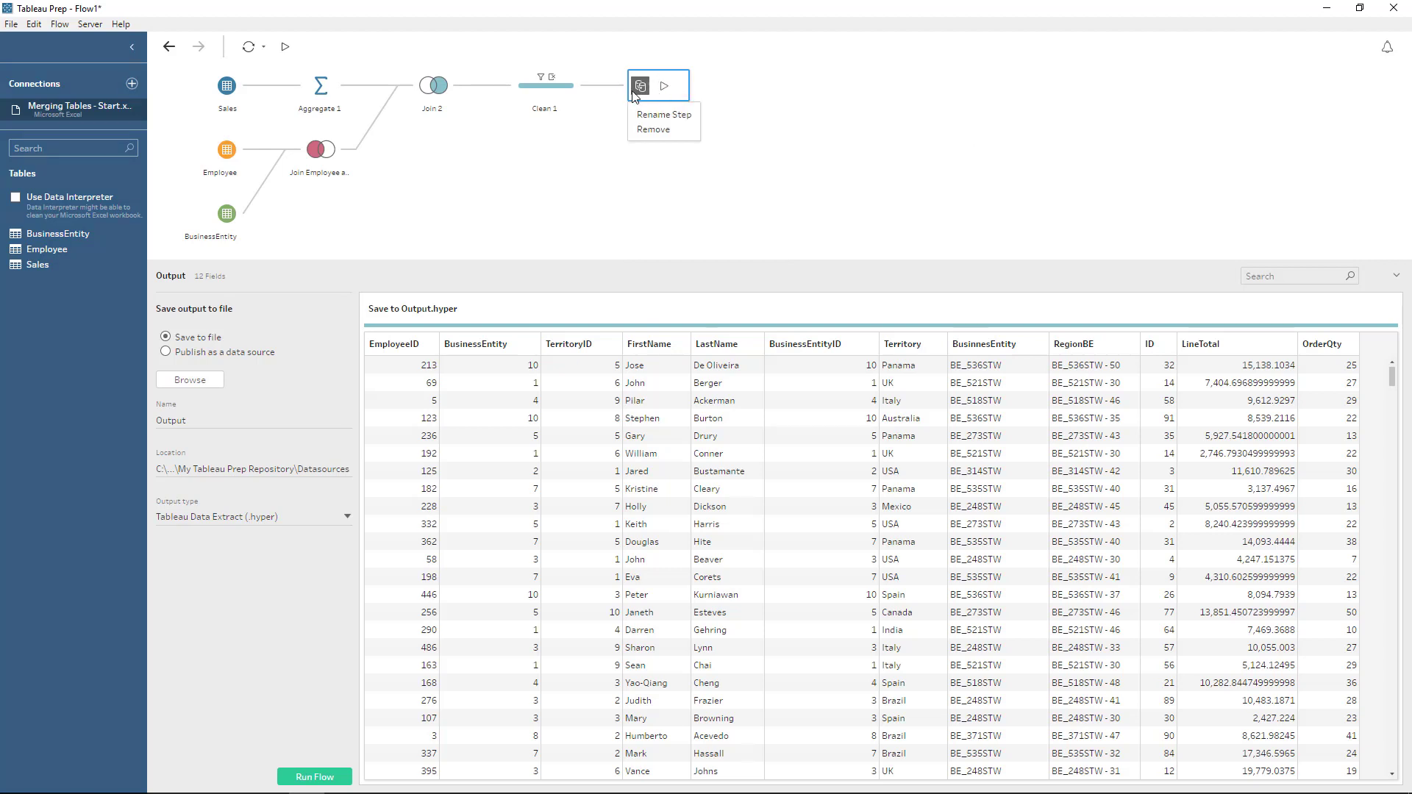
left_click(663, 87)
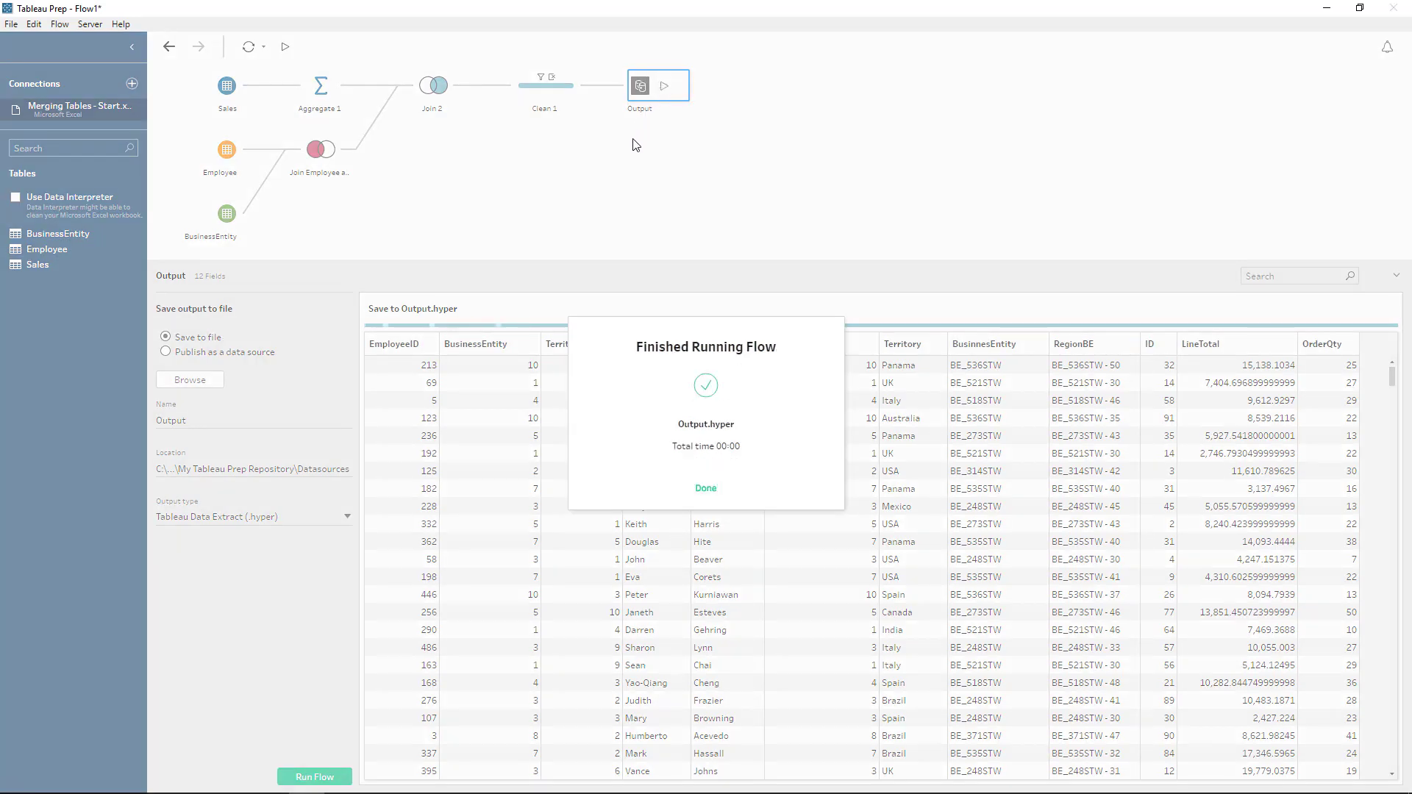
left_click(706, 488)
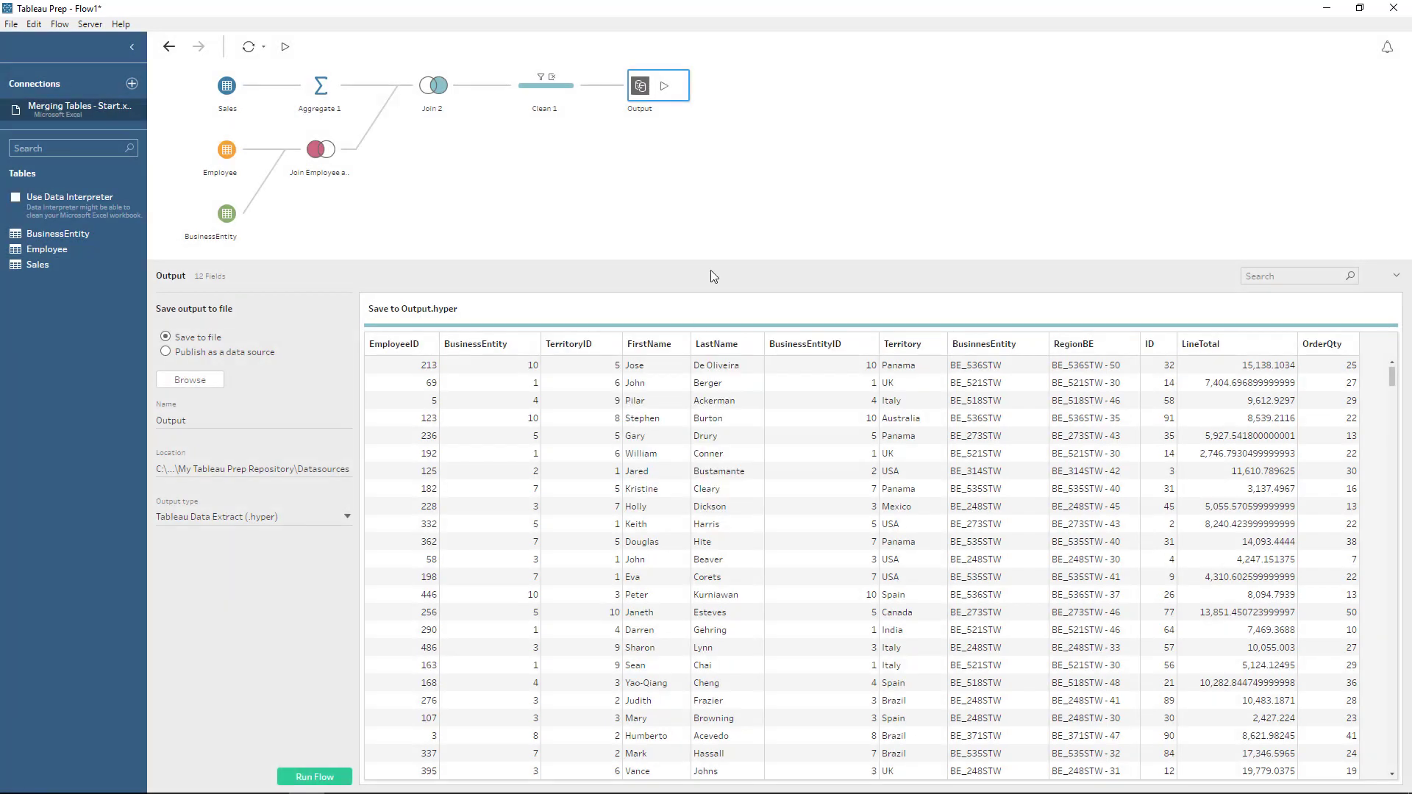
Set the output type of the Output step to Comma Separated Values (.csv)
left_click(180, 421)
left_click(225, 517)
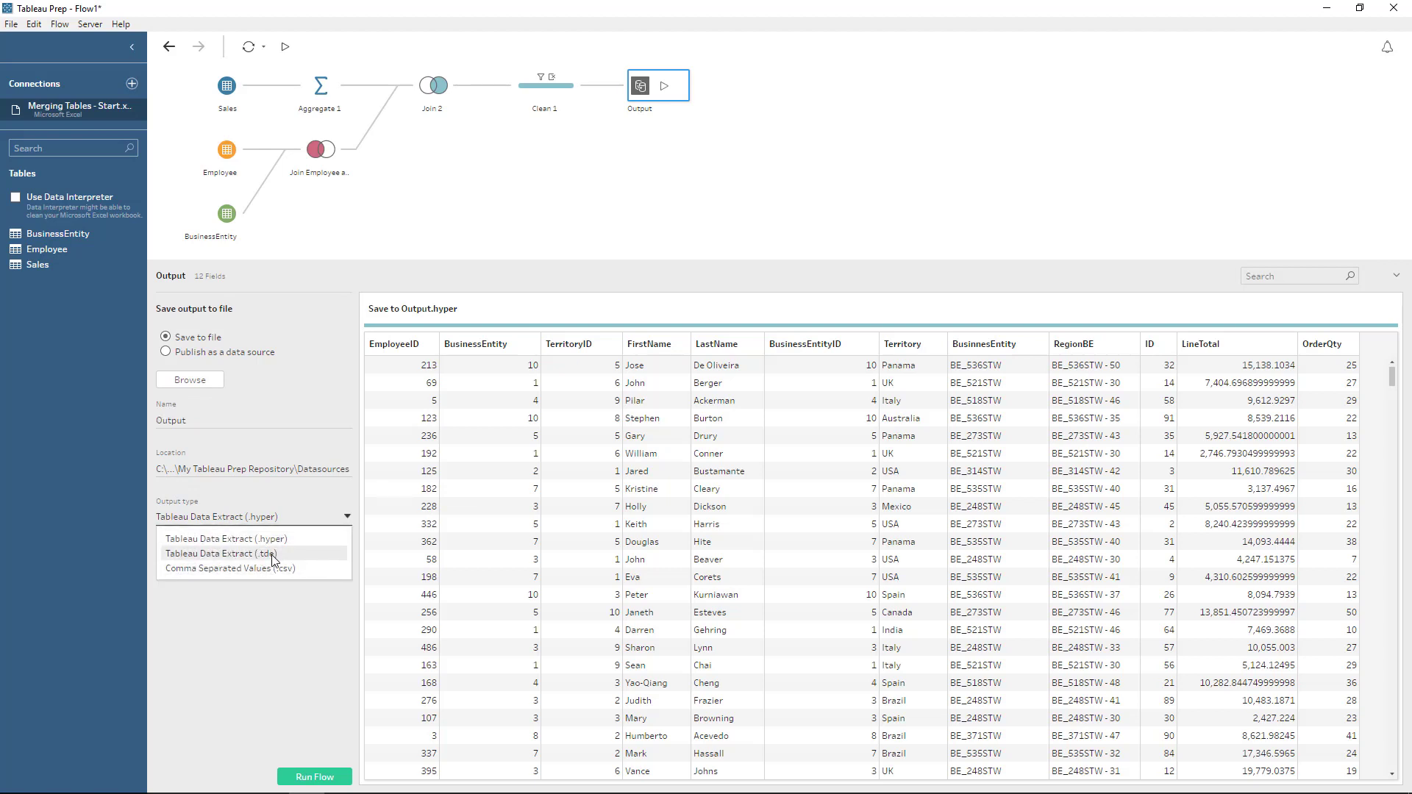
left_click(214, 572)
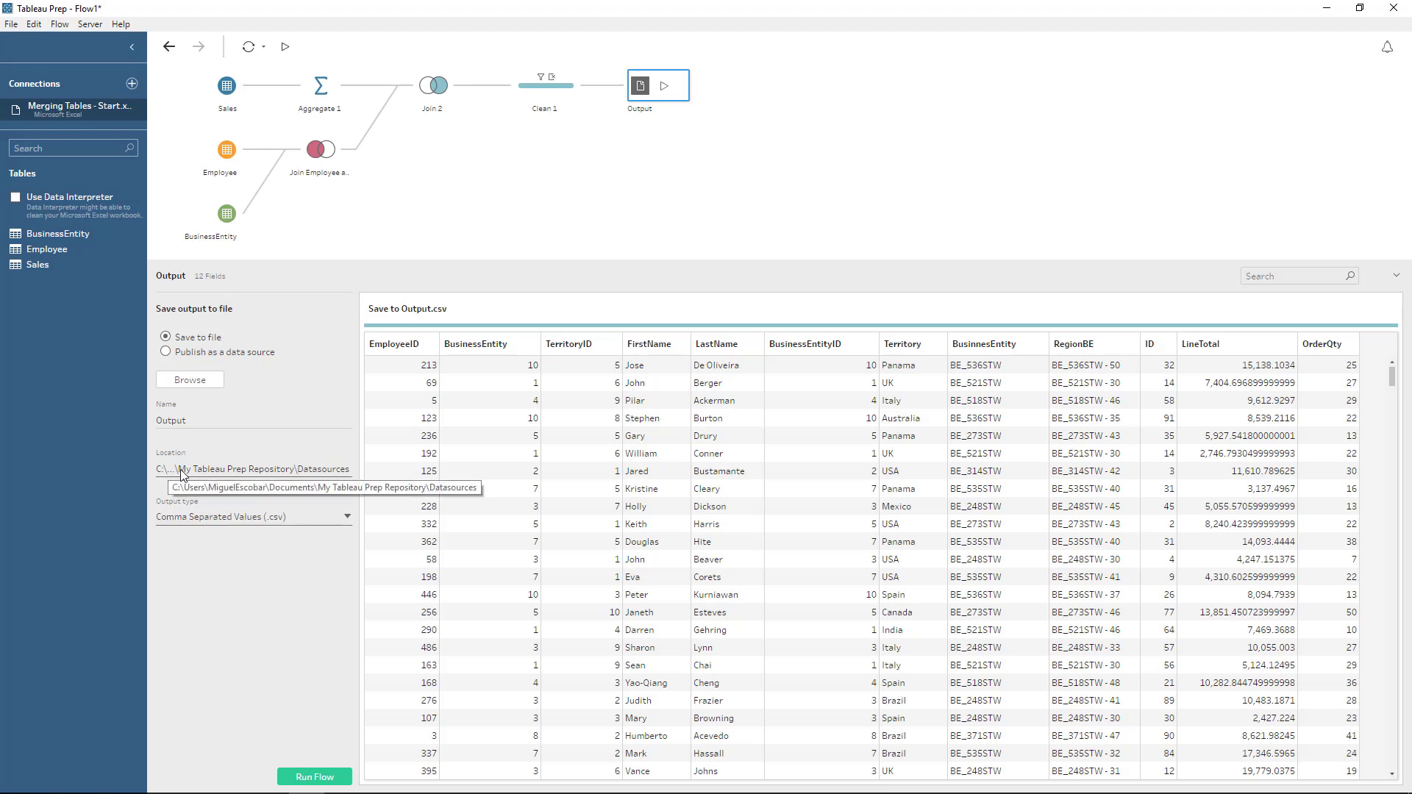
left_click(187, 421)
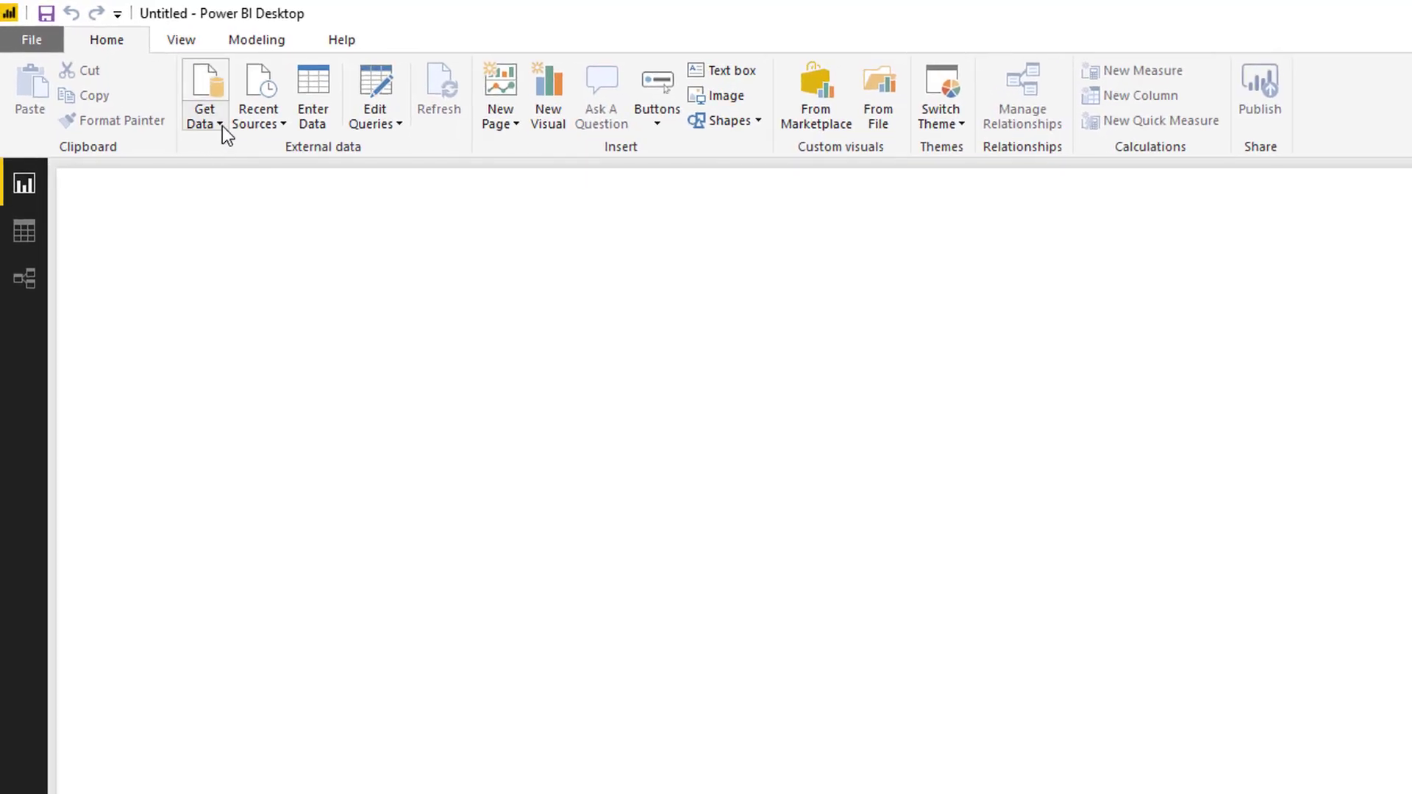
Import data from the Excel workbook Merging Tables - Start.xlsx
left_click(219, 123)
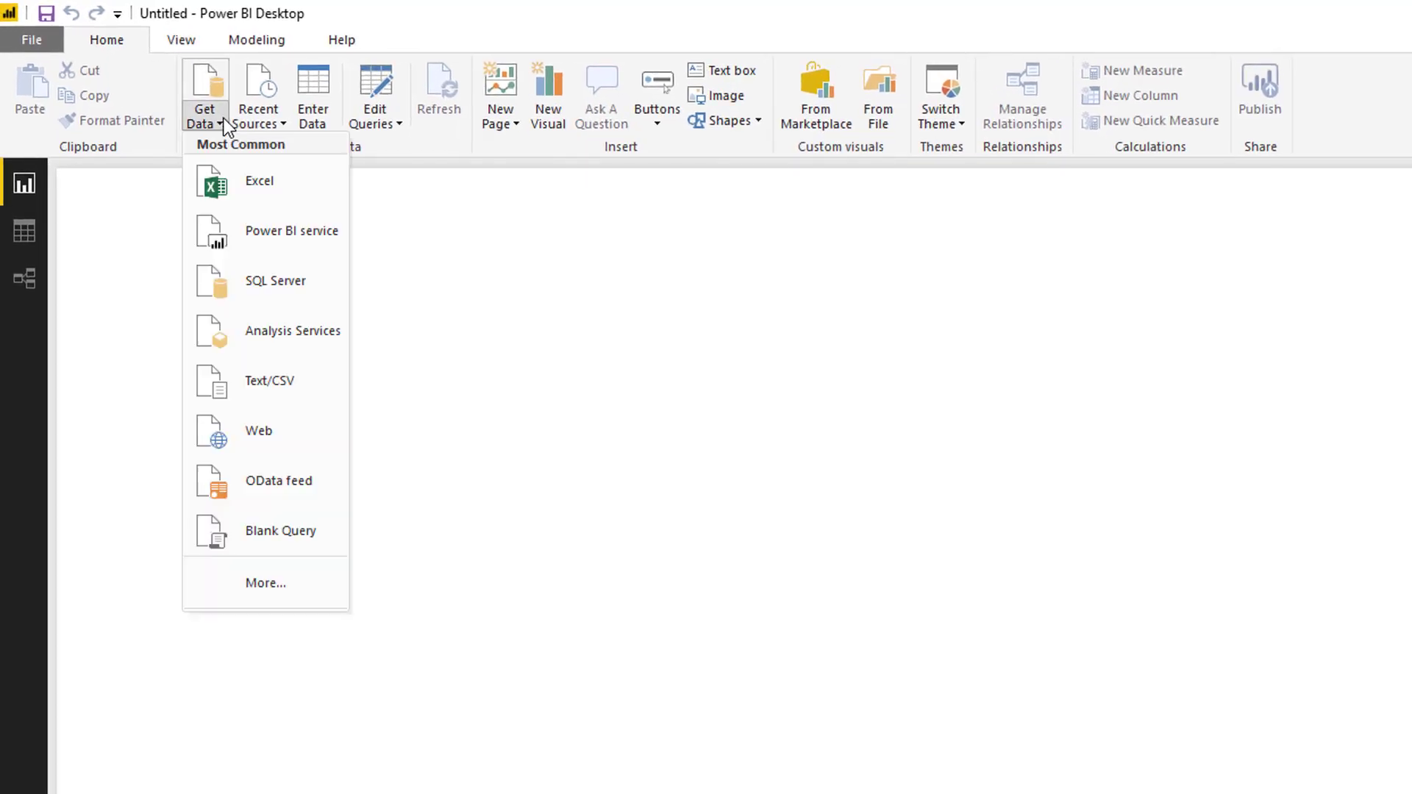
left_click(259, 193)
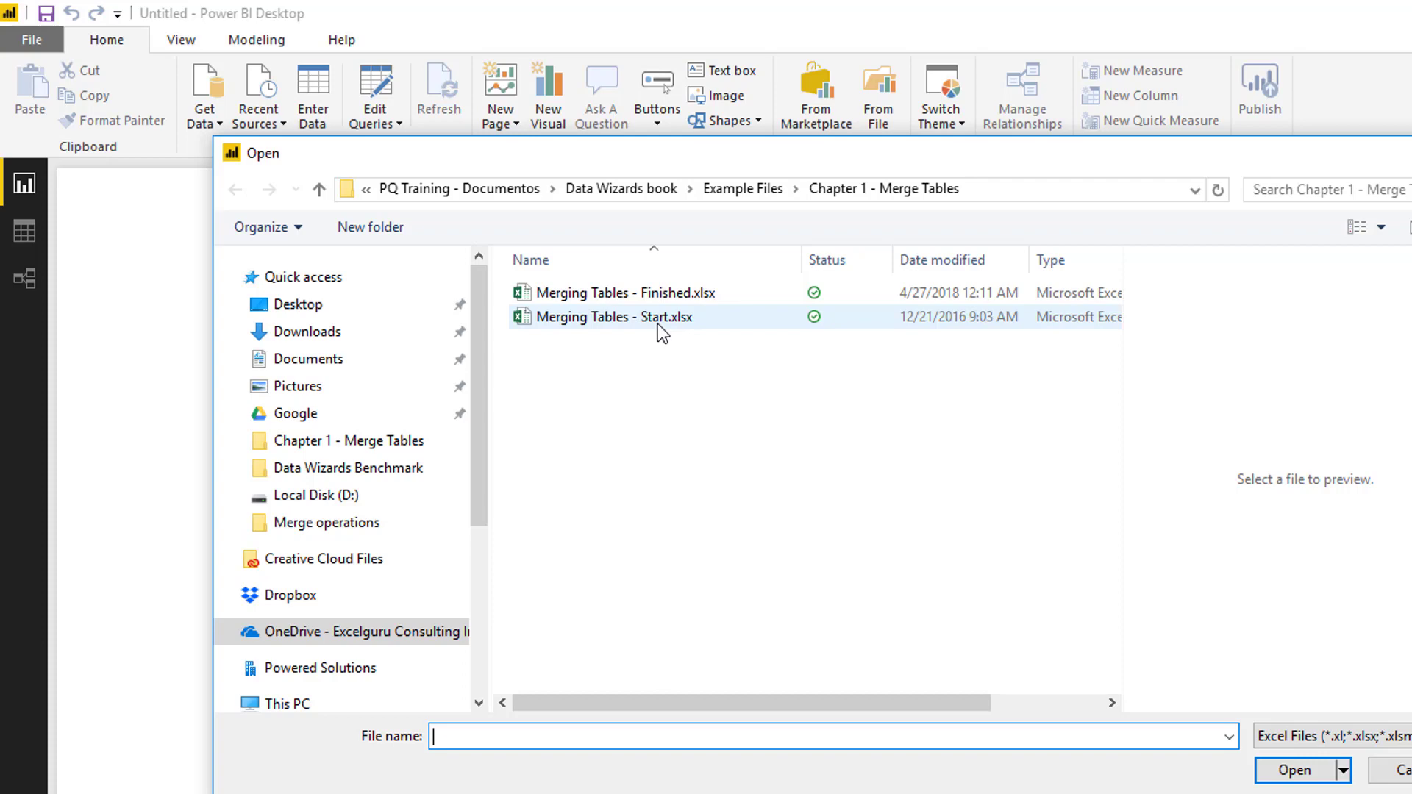
left_click(657, 324)
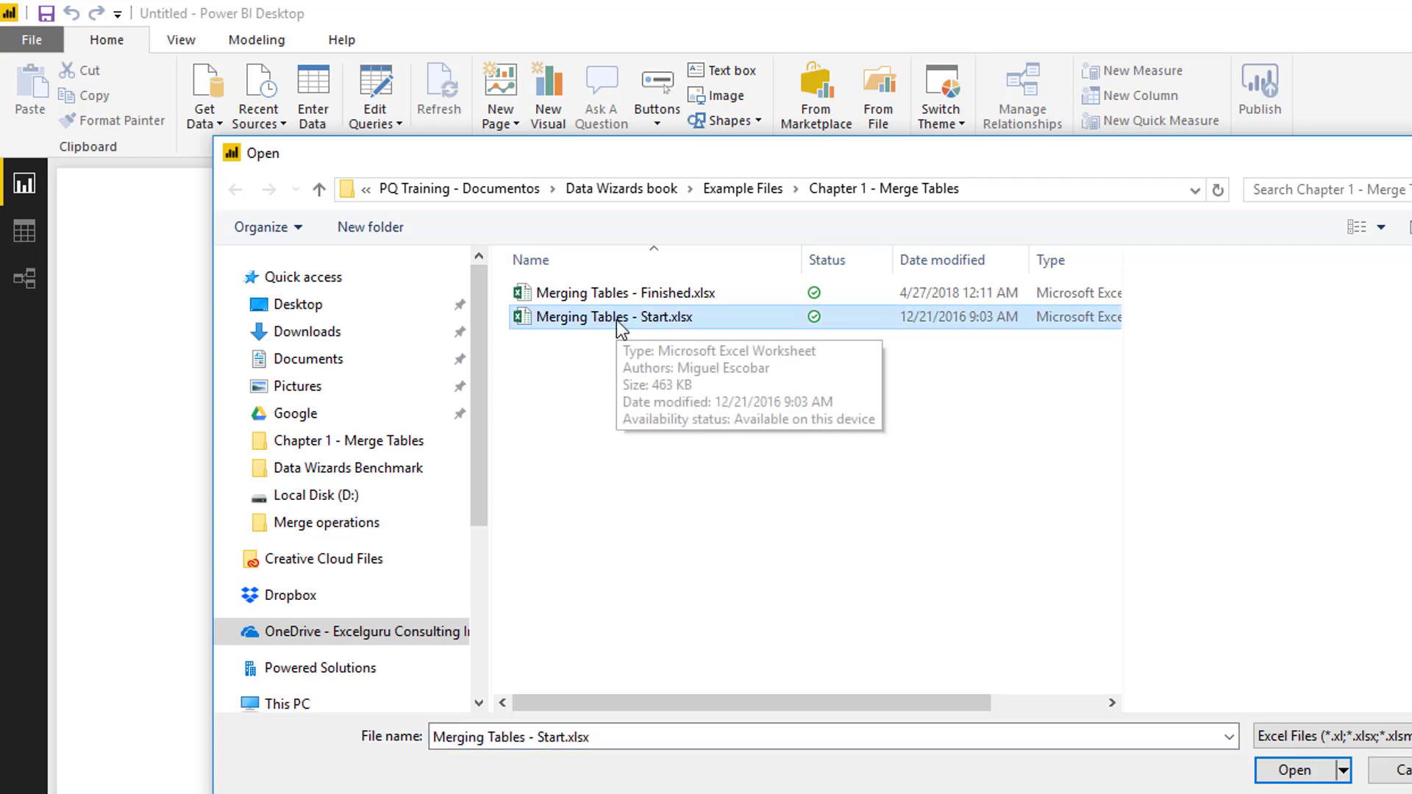
double_click(658, 322)
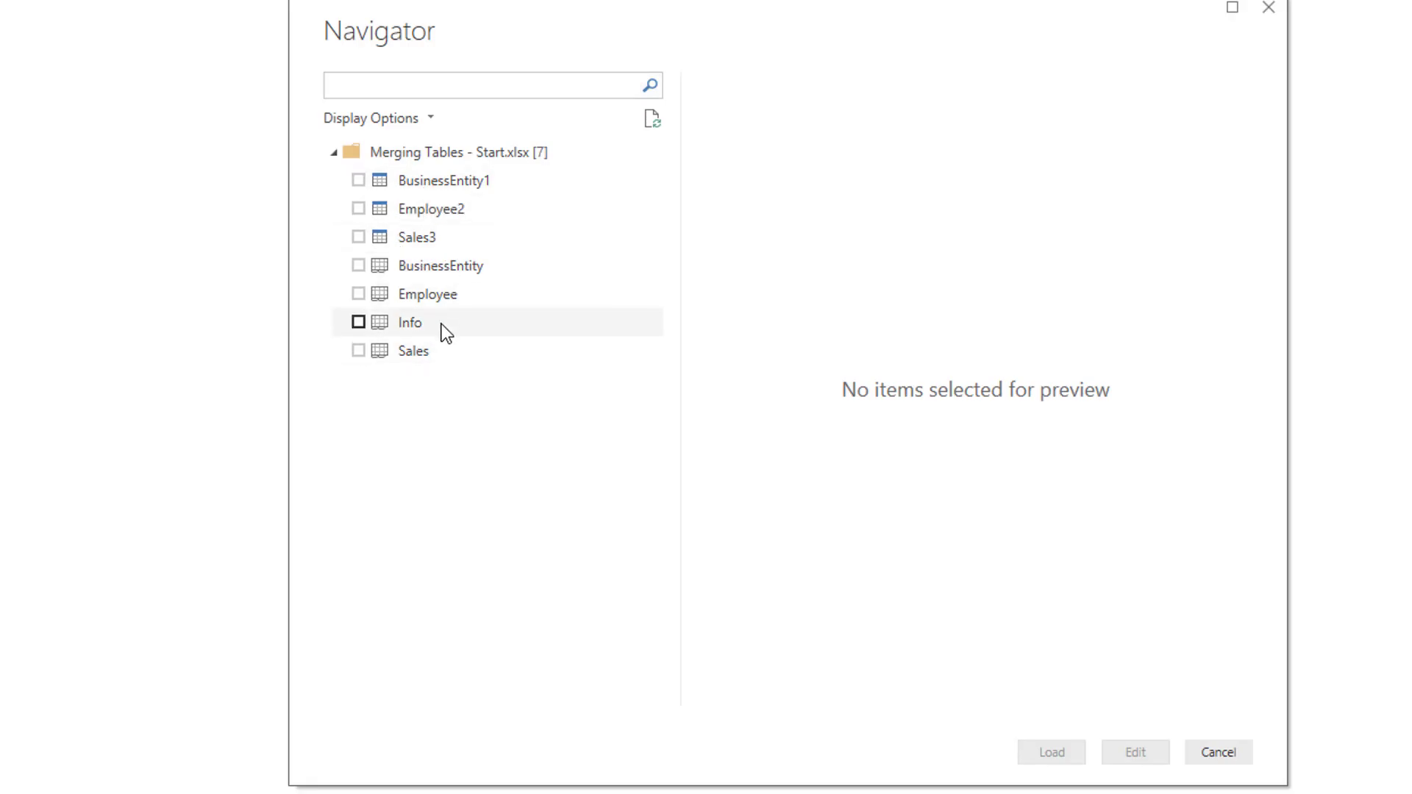
Preview the BusinessEntity items, select the Sales3, Employee2 and BusinessEntity1 tables, and open them for editing in the Power Query Editor
left_click(470, 185)
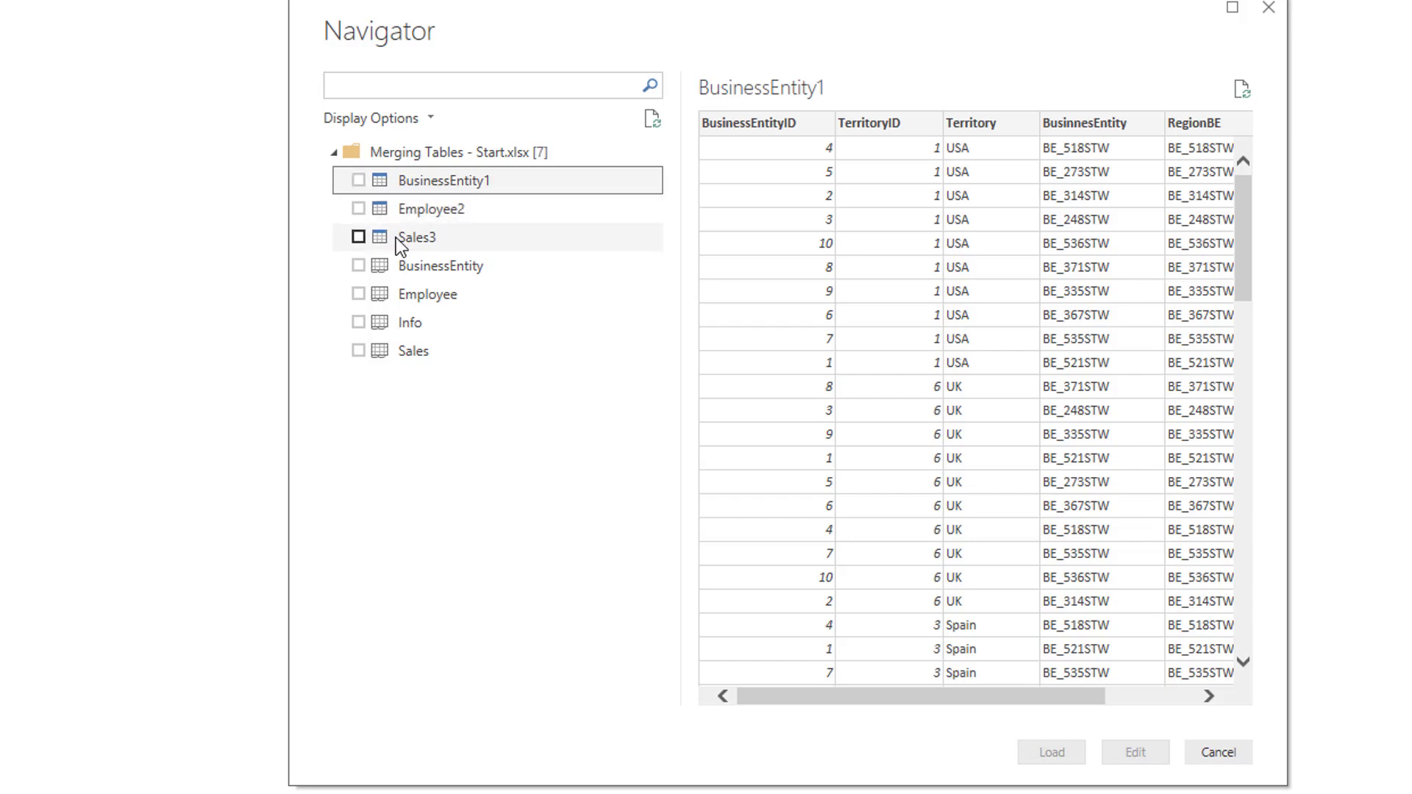
left_click(379, 271)
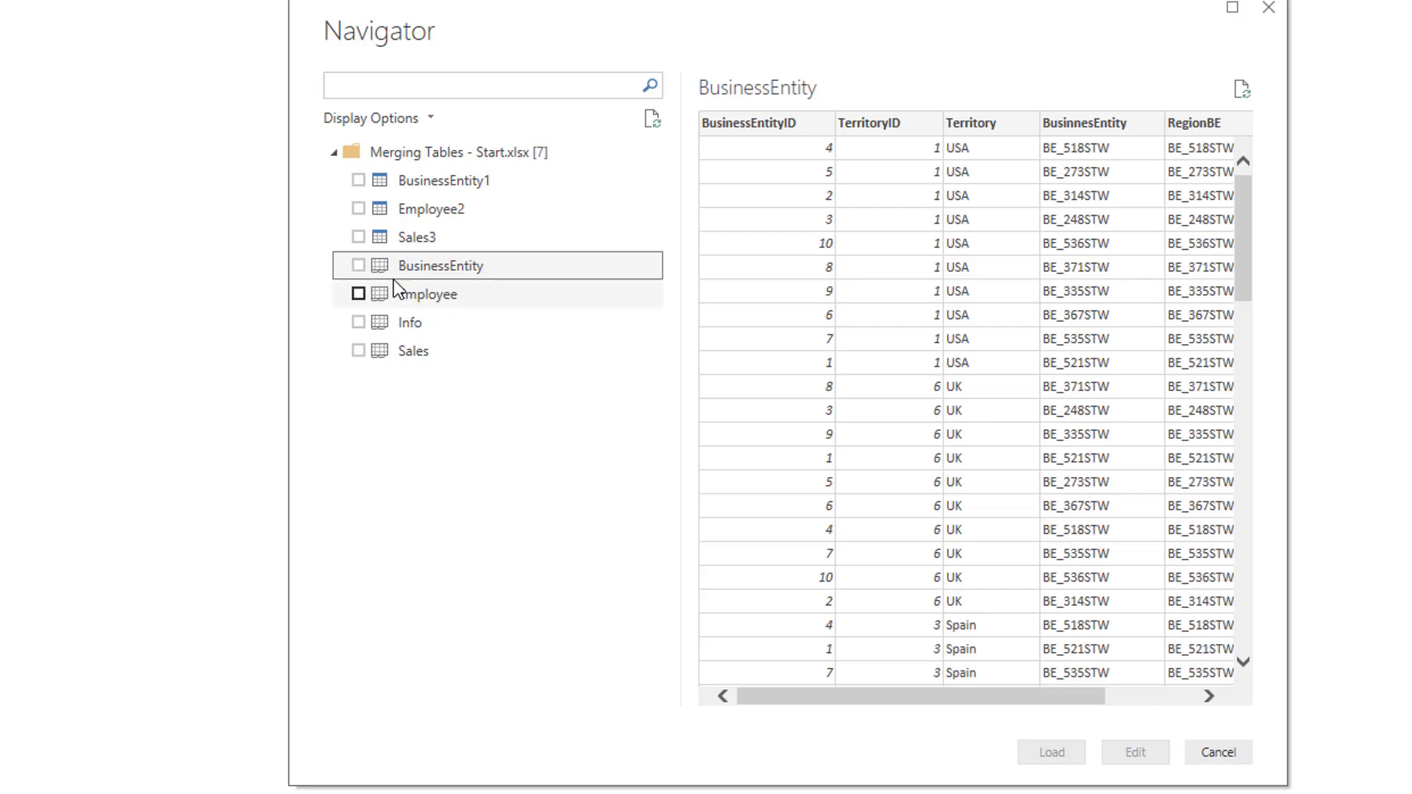
left_click(365, 236)
left_click(358, 237)
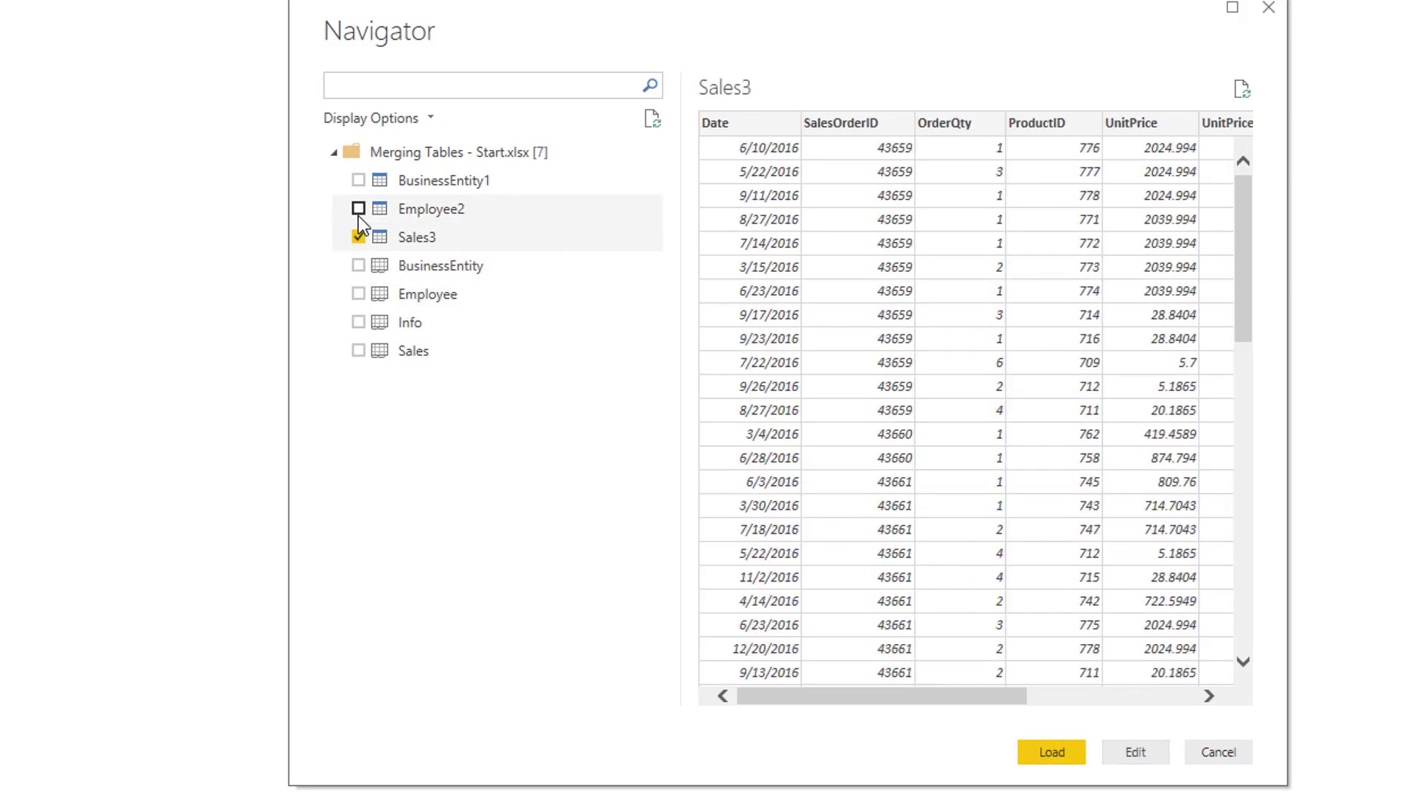
left_click(358, 208)
left_click(362, 191)
left_click(363, 197)
left_click(358, 180)
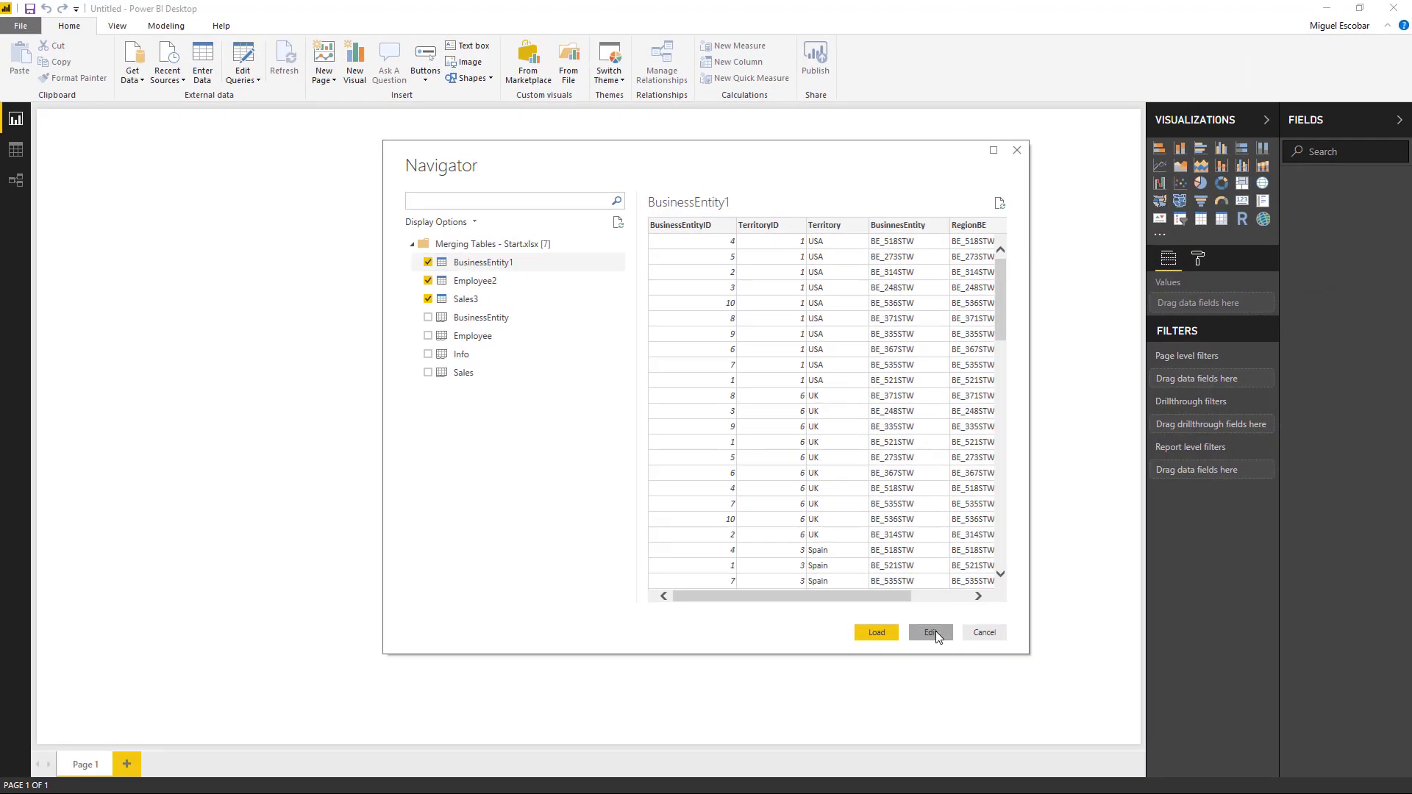
left_click(932, 632)
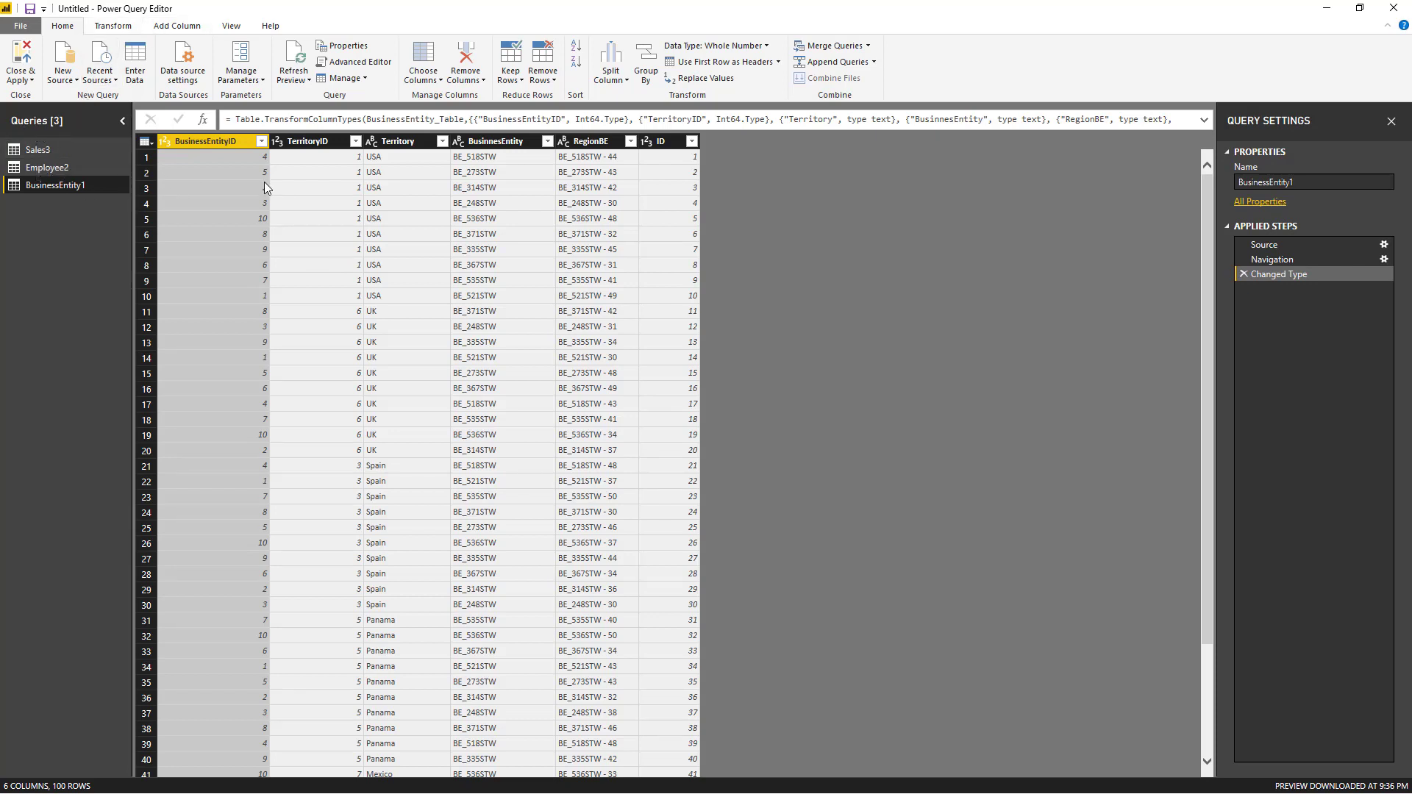
Review the Source, Navigation and Changed Type steps applied to the BusinessEntity1 query
left_click(1300, 183)
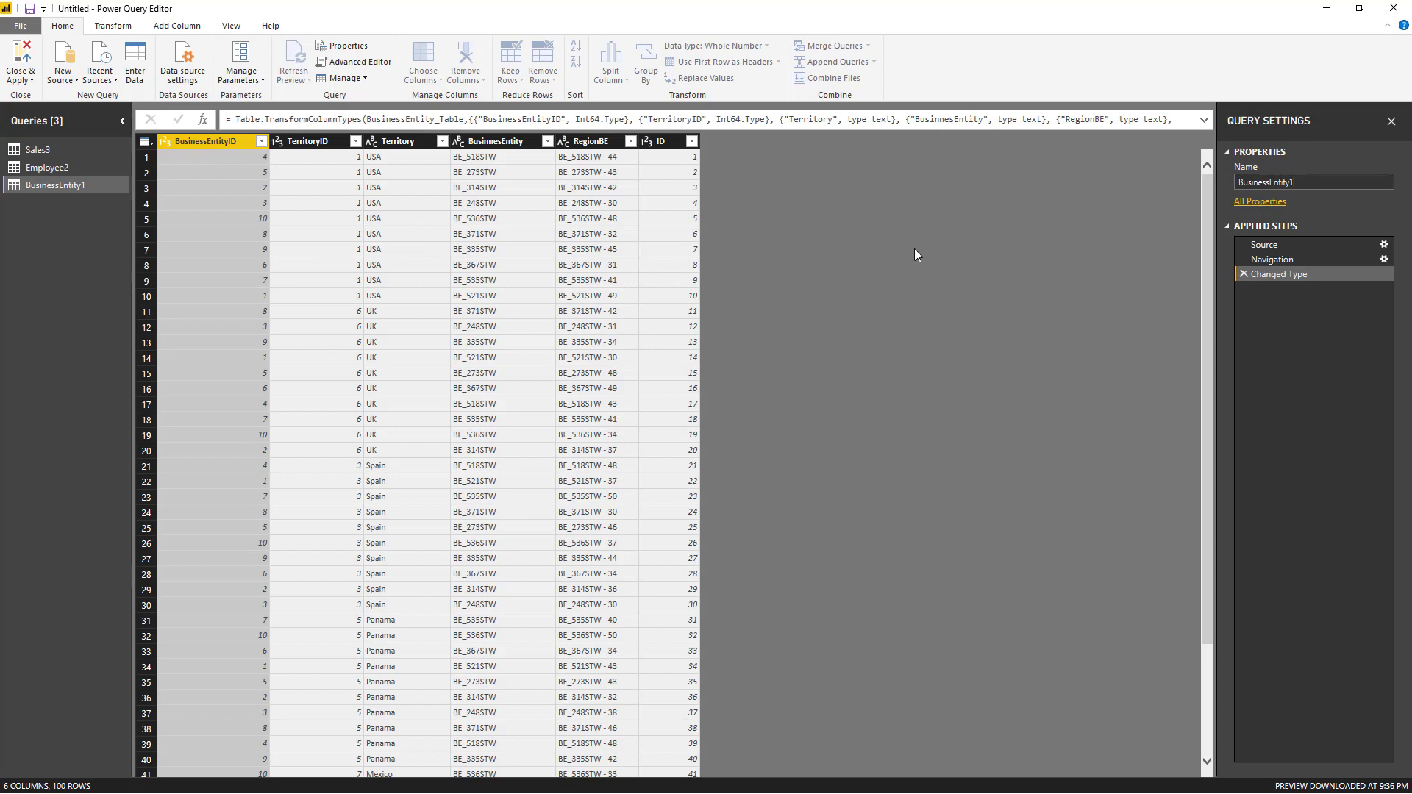
left_click(1272, 268)
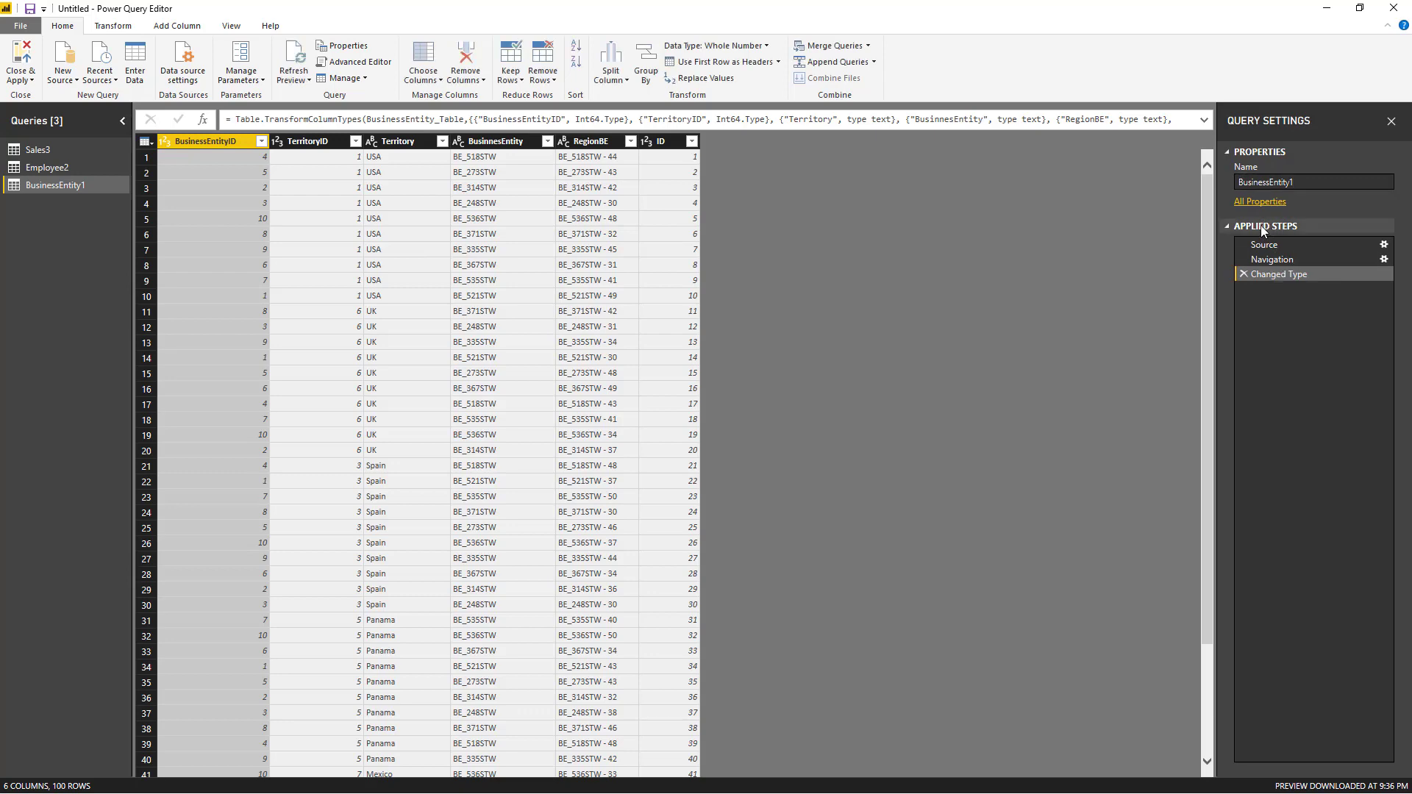
left_click(1283, 245)
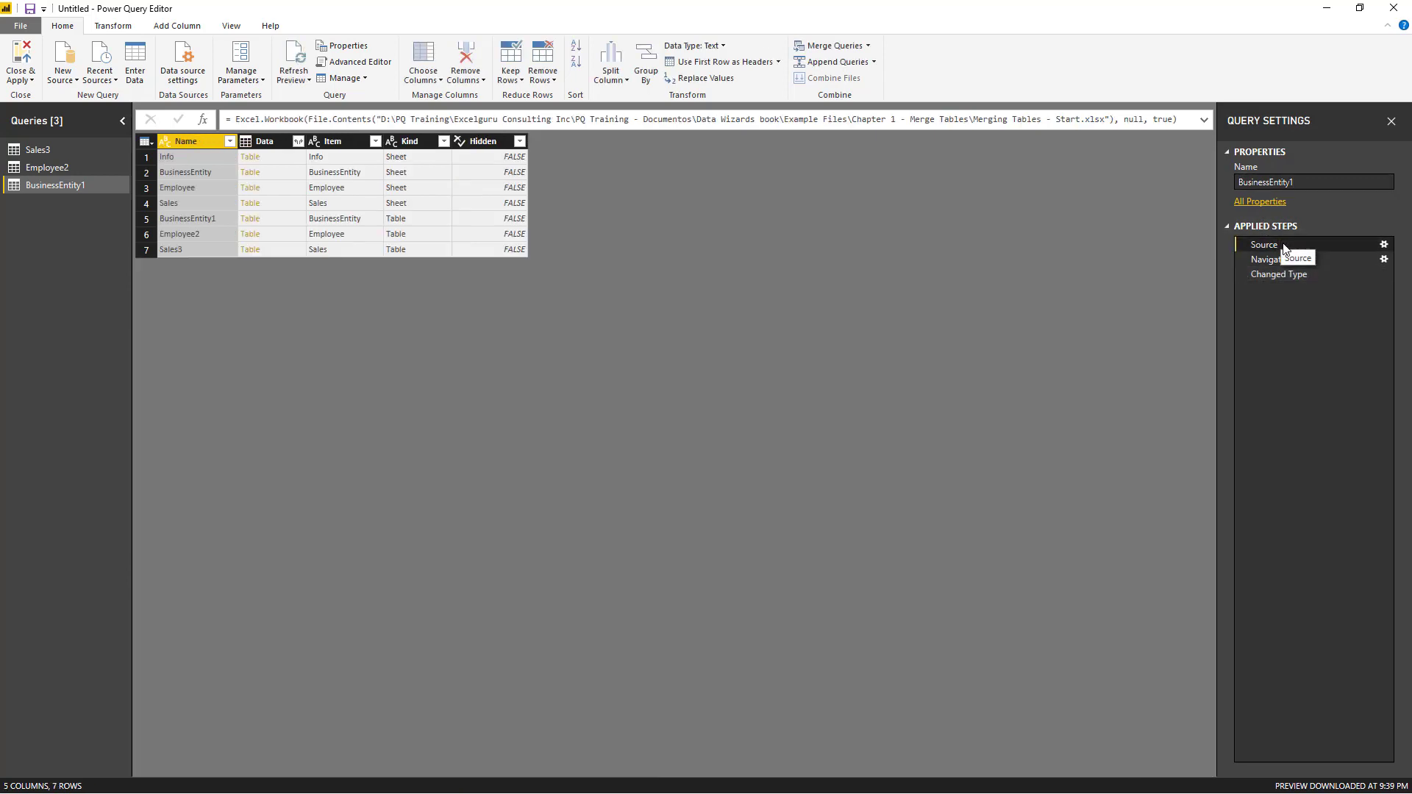
left_click(1288, 258)
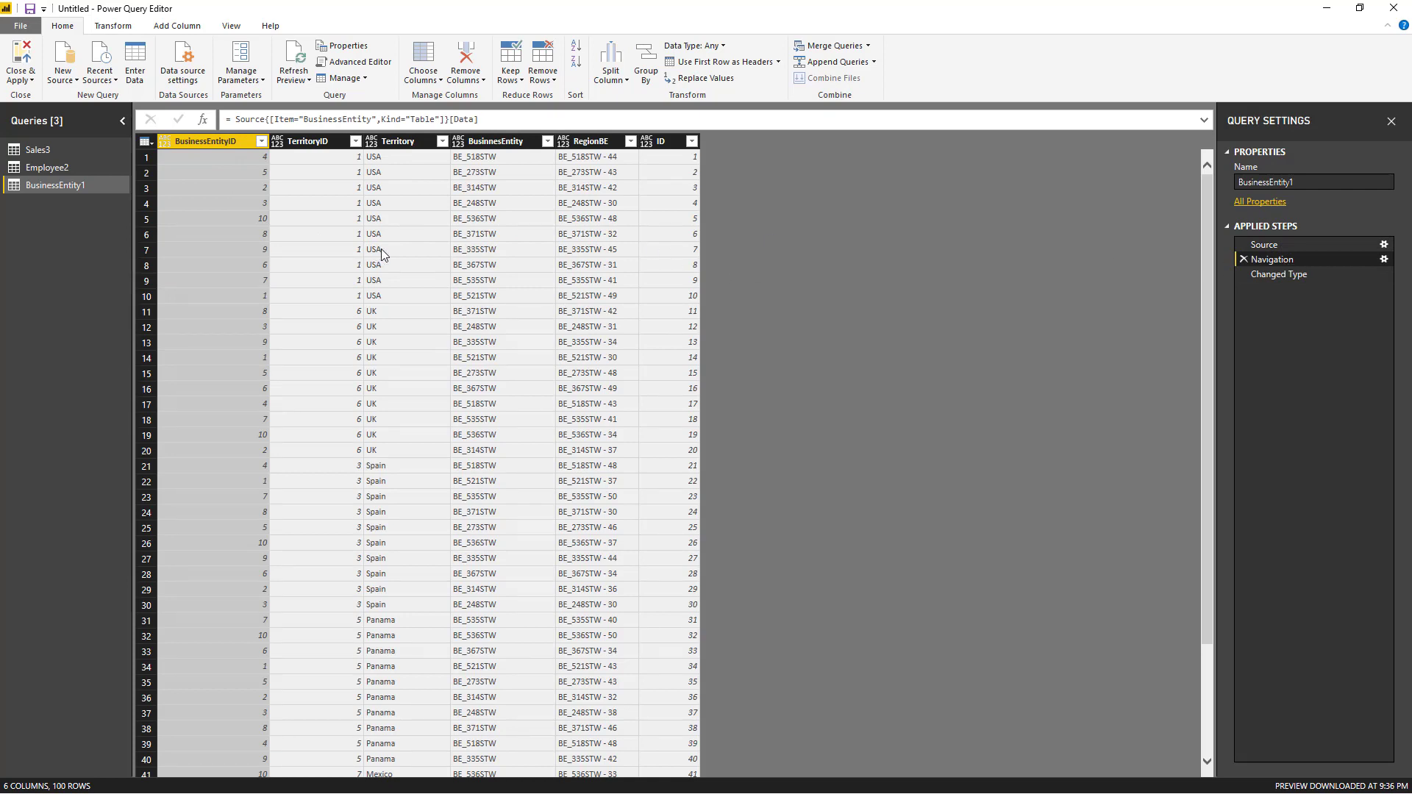
left_click(1307, 275)
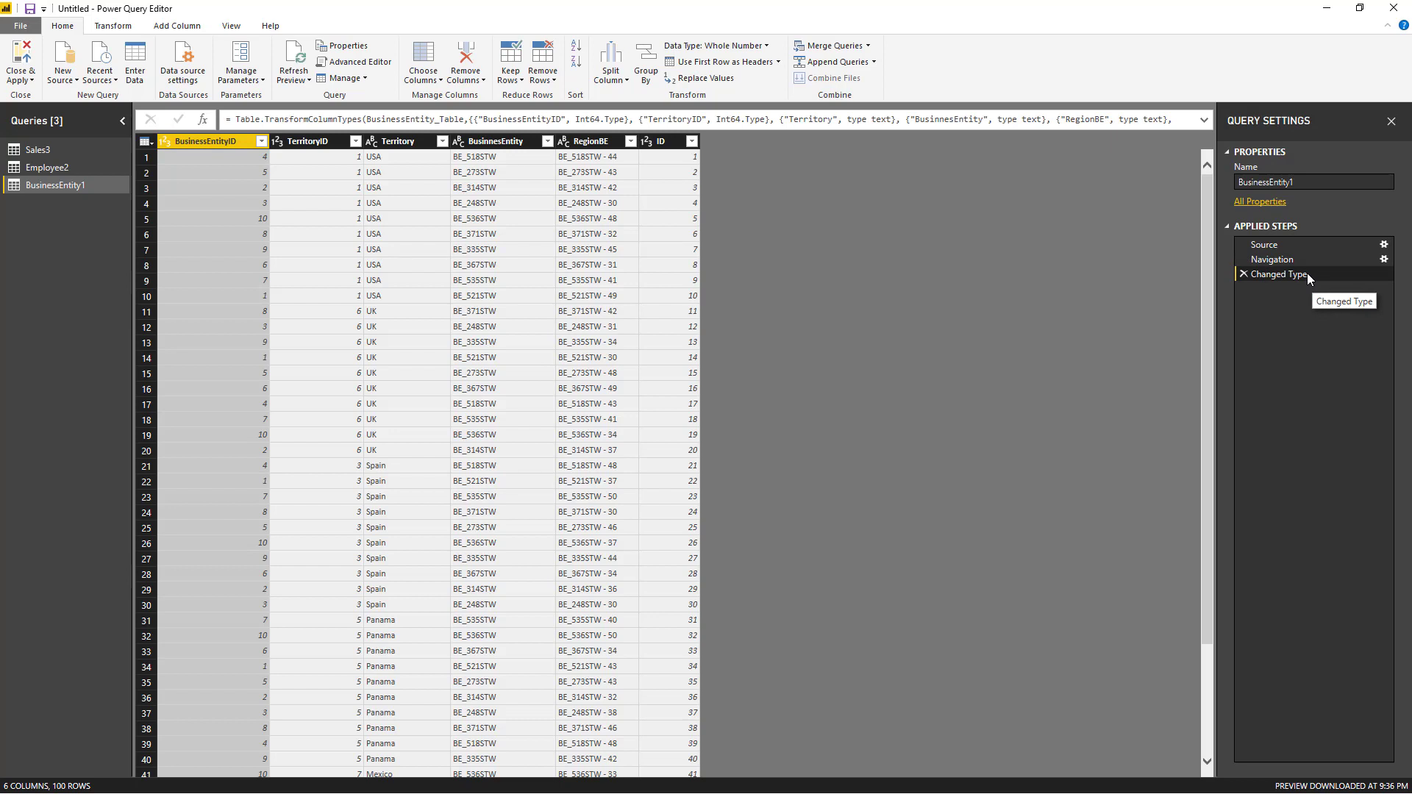
Rename the BusinessEntity1, Employee2 and Sales3 queries to BusinessEntity, Employee and Sales
left_click(1316, 184)
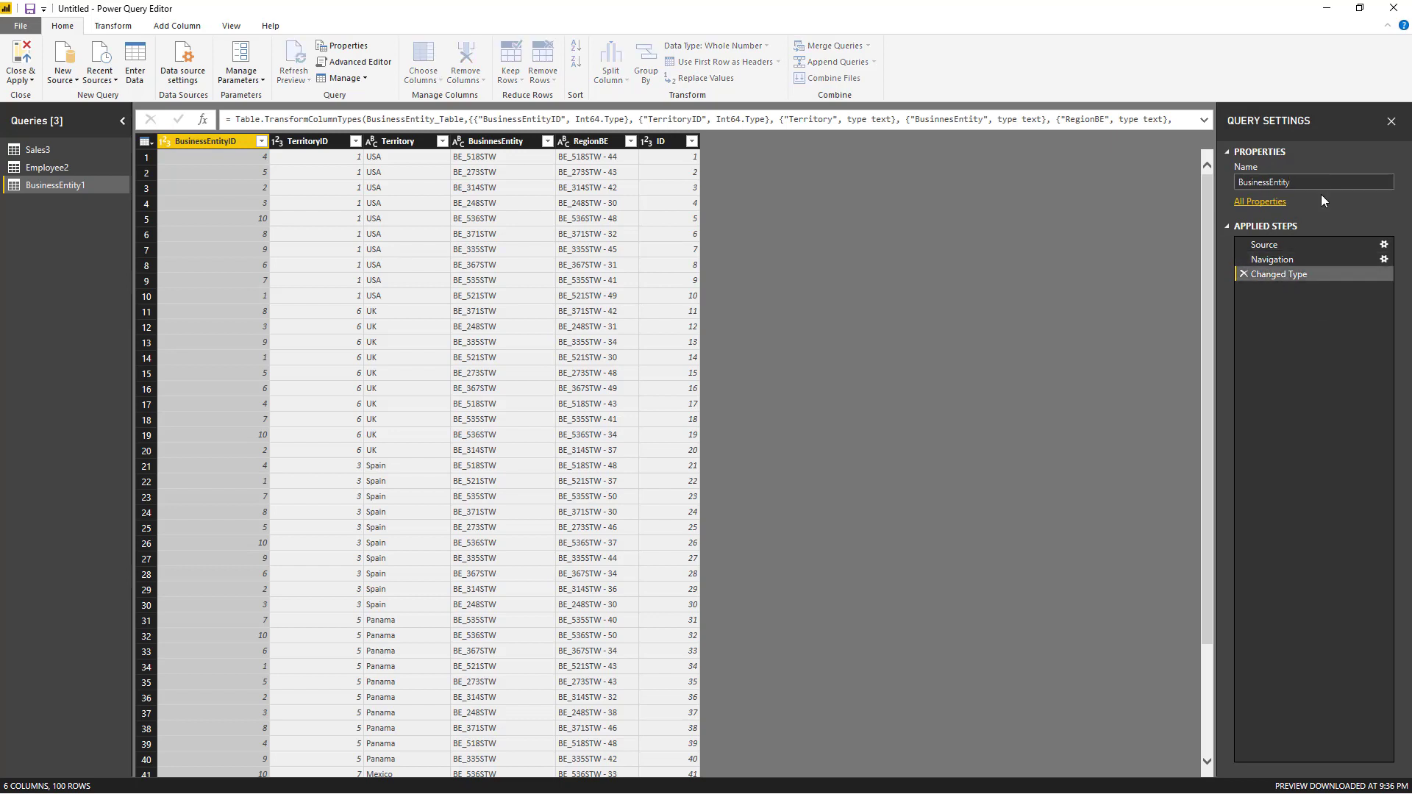
key("Return")
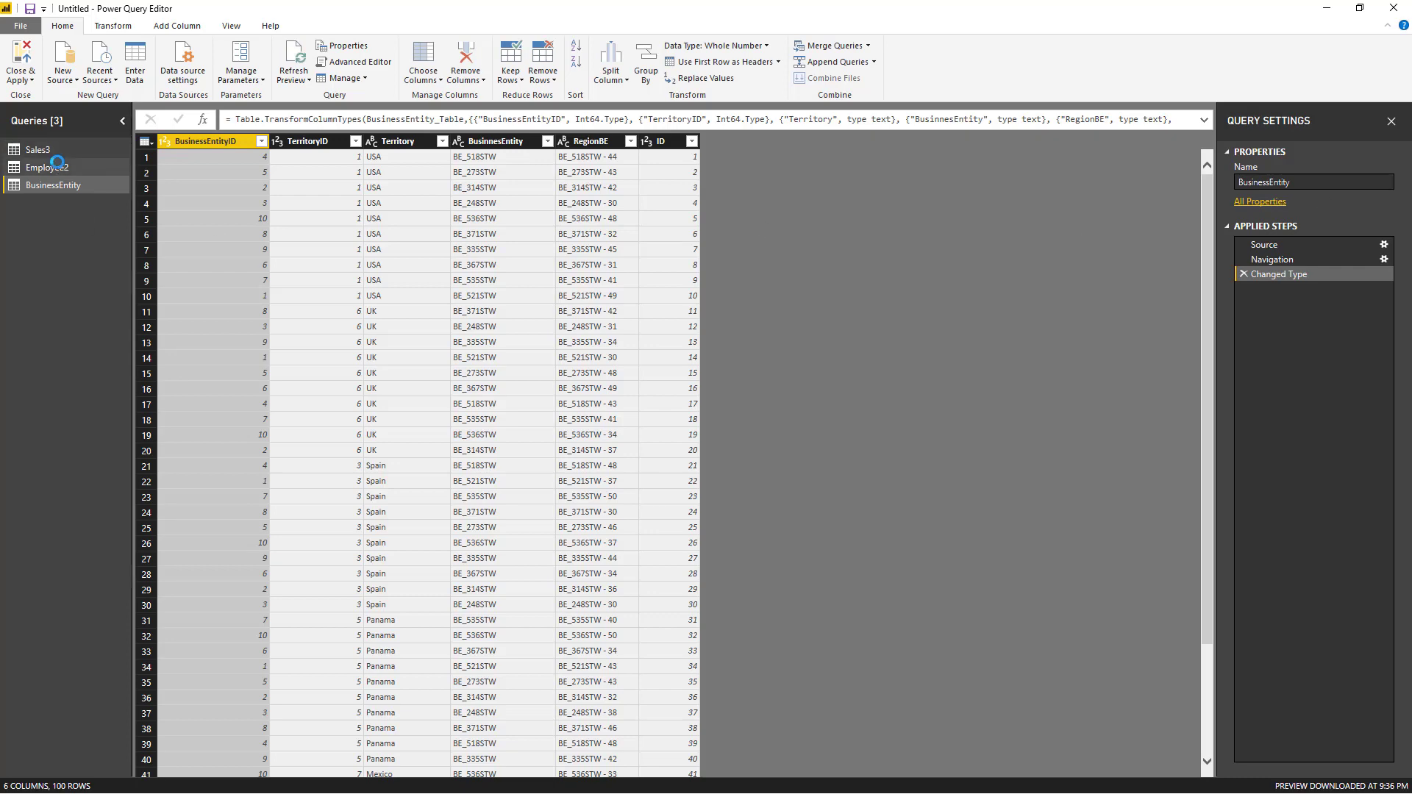
left_click(57, 167)
left_click(1301, 183)
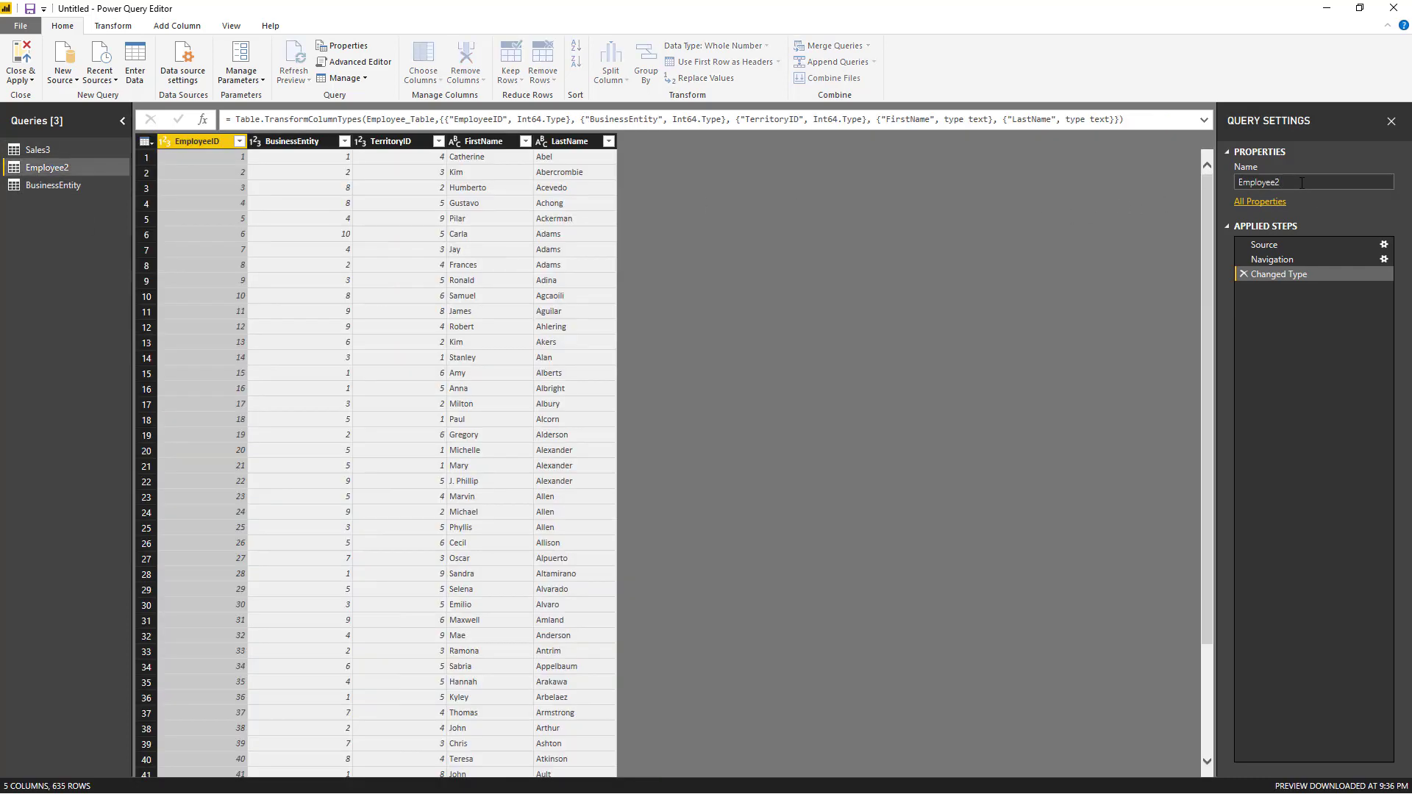
key("BackSpace")
key("Return")
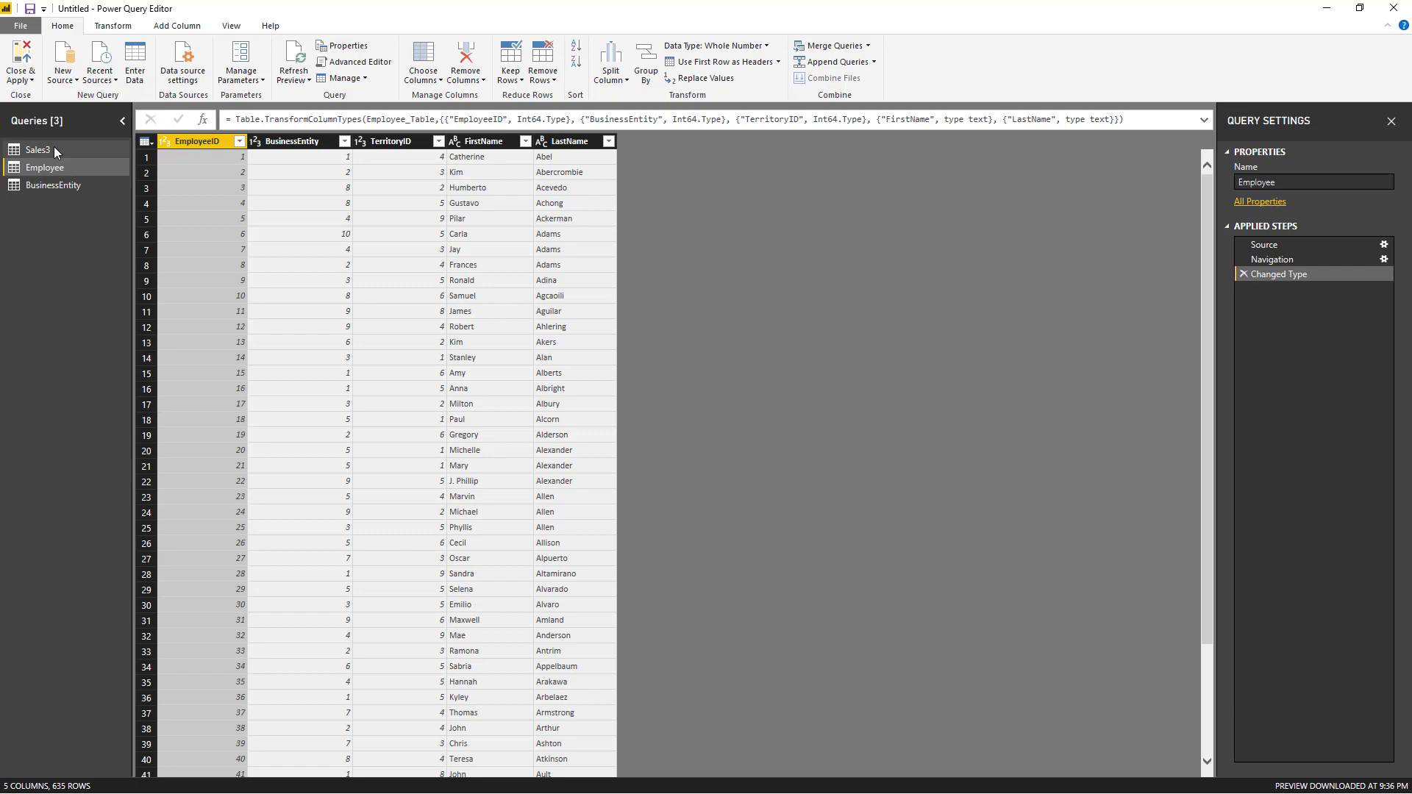
left_click(54, 149)
left_click(1280, 181)
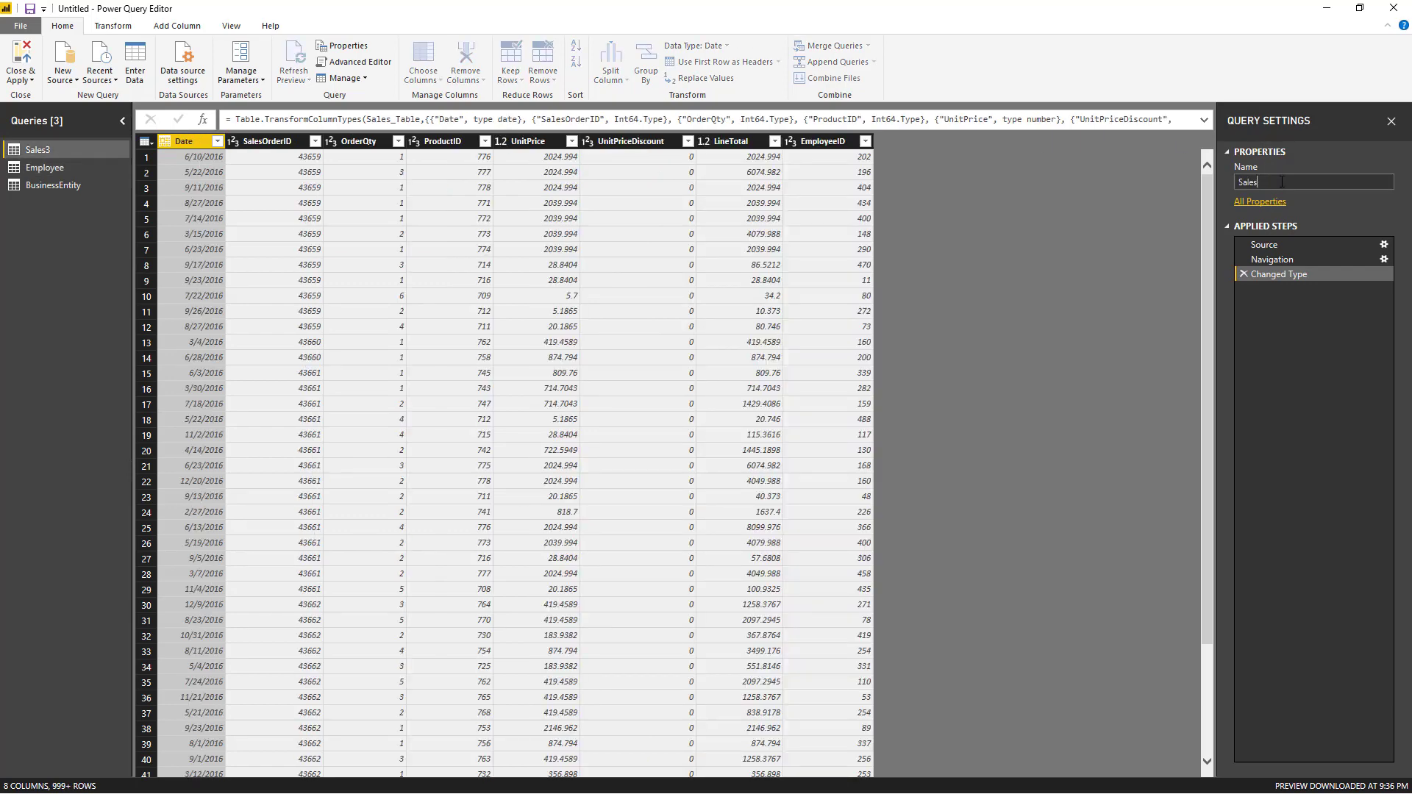
key("Return")
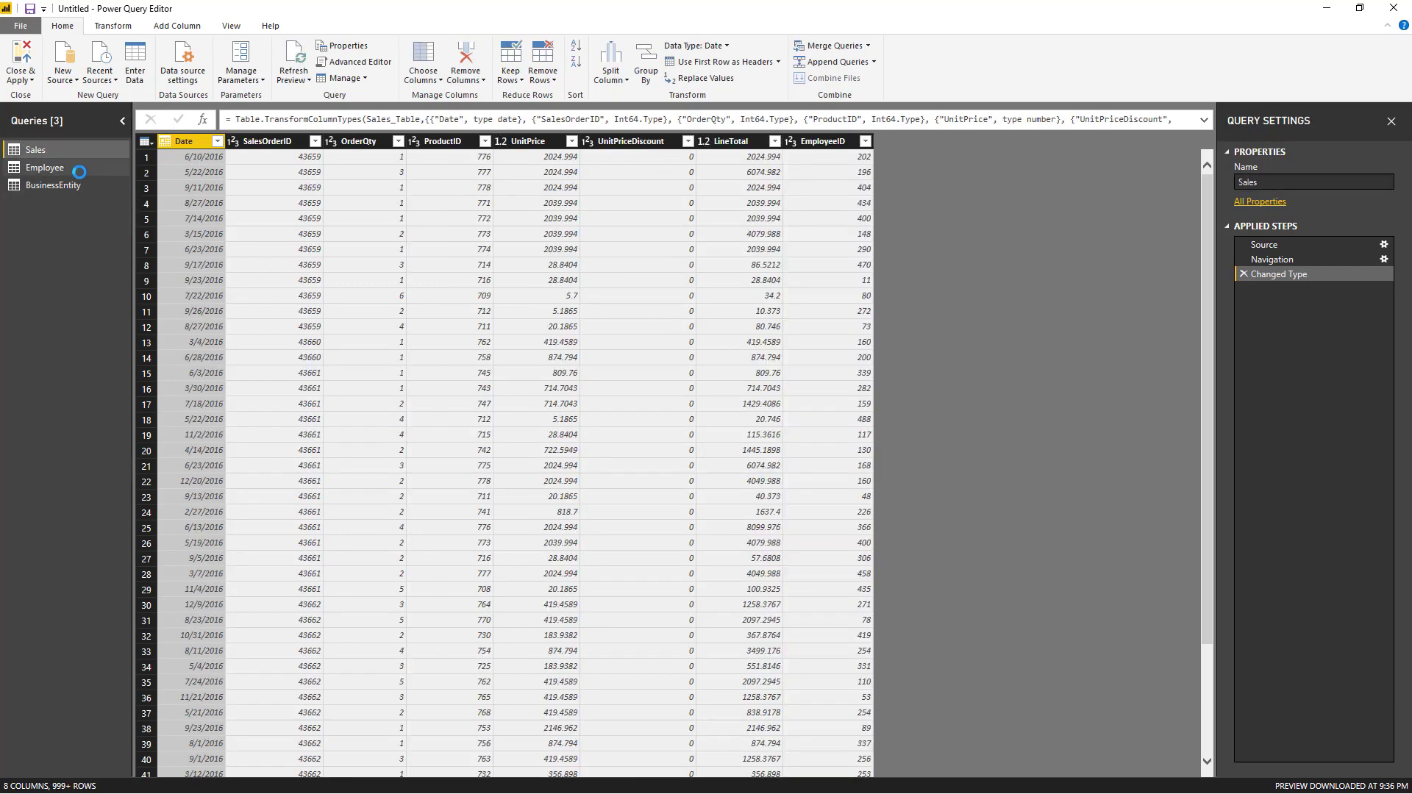
Merge BusinessEntity into the Employee query with a left outer join, matching TerritoryID to TerritoryID and BusinessEntity to BusinessEntityID
left_click(74, 168)
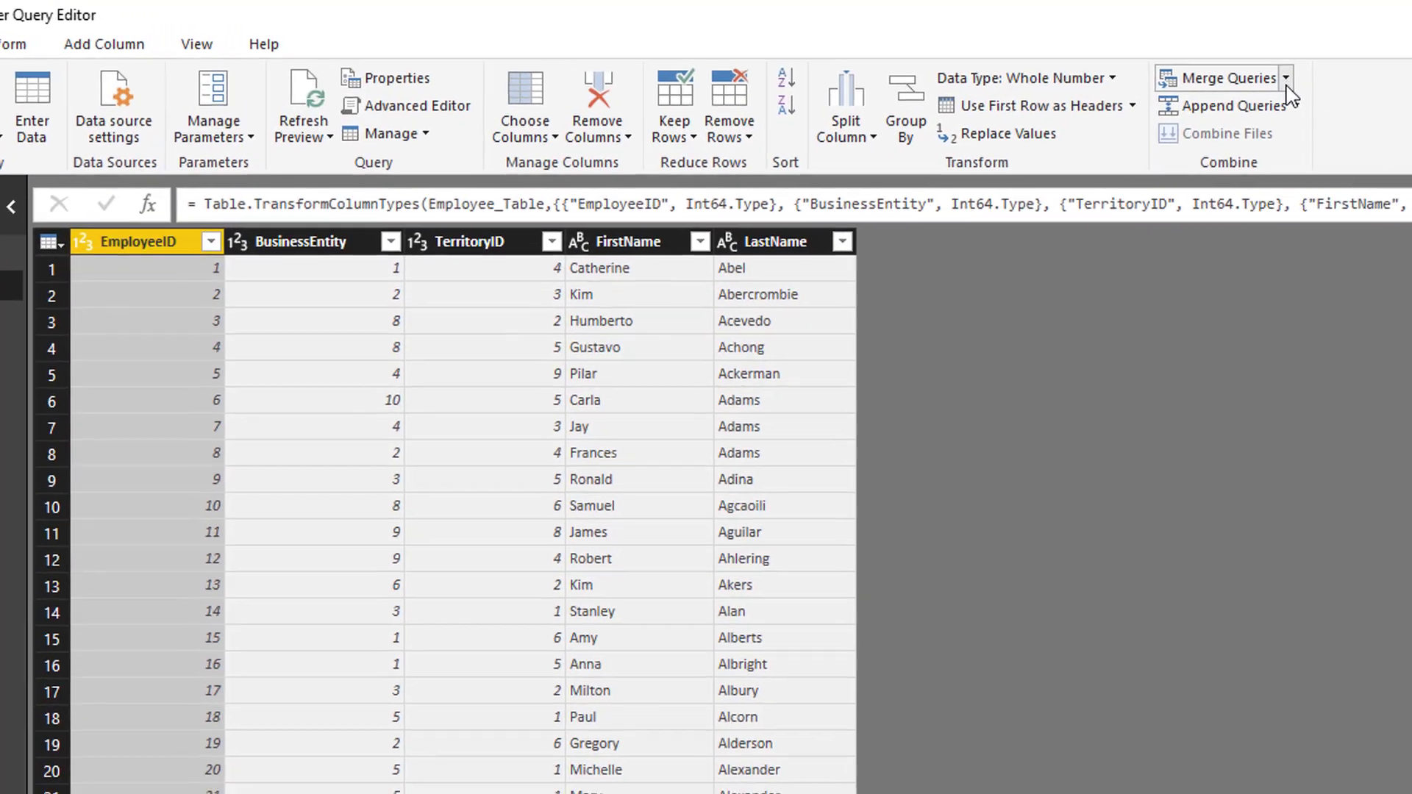
left_click(1294, 79)
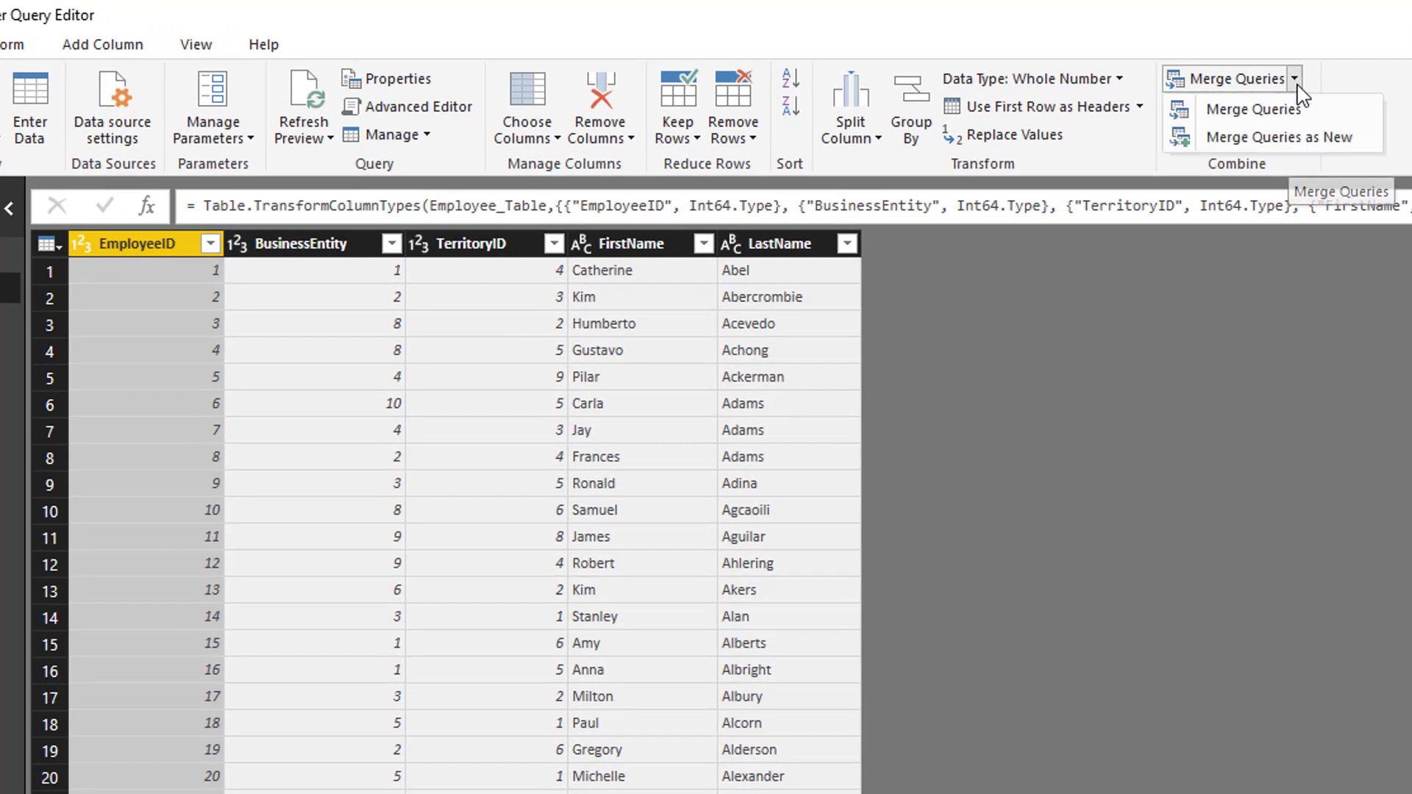
left_click(1261, 107)
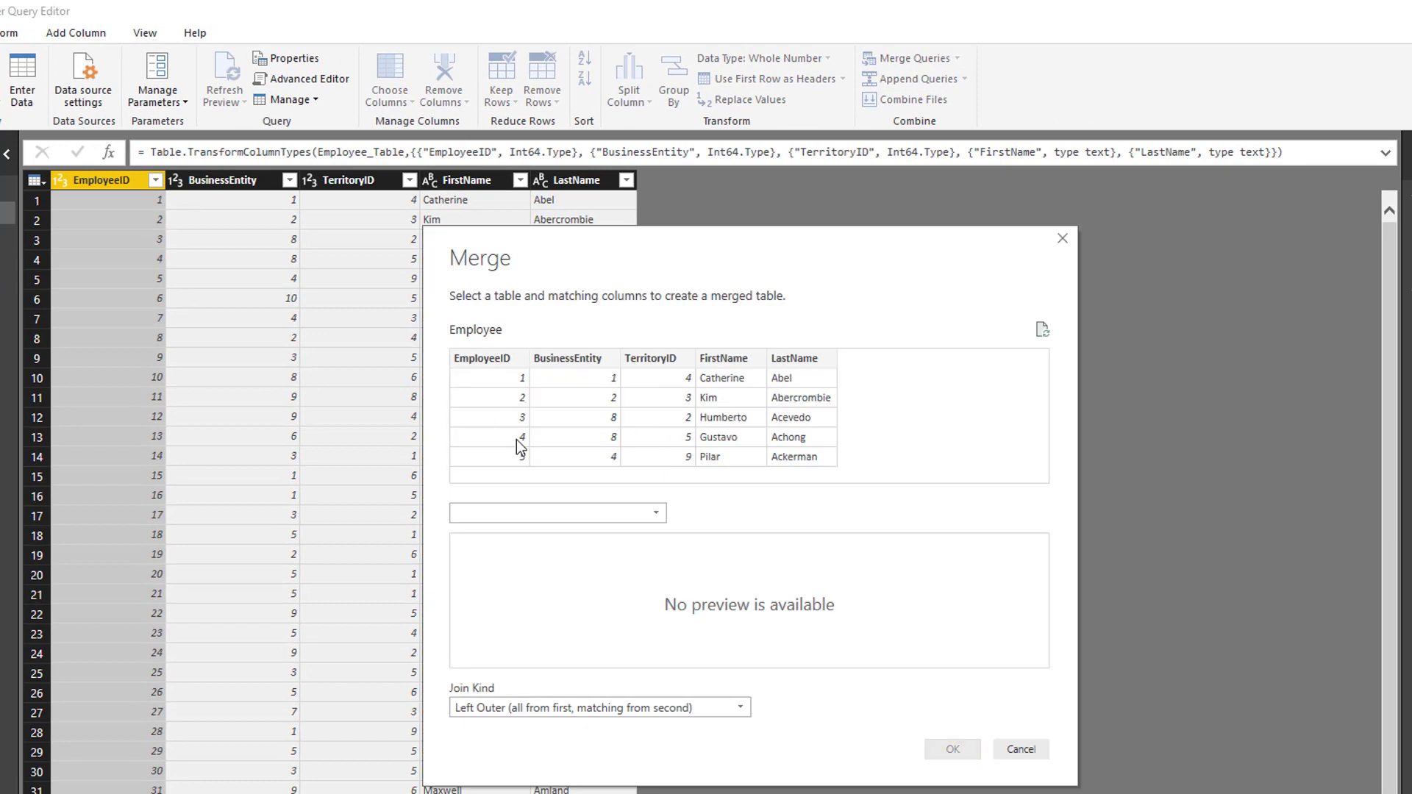
left_click(541, 512)
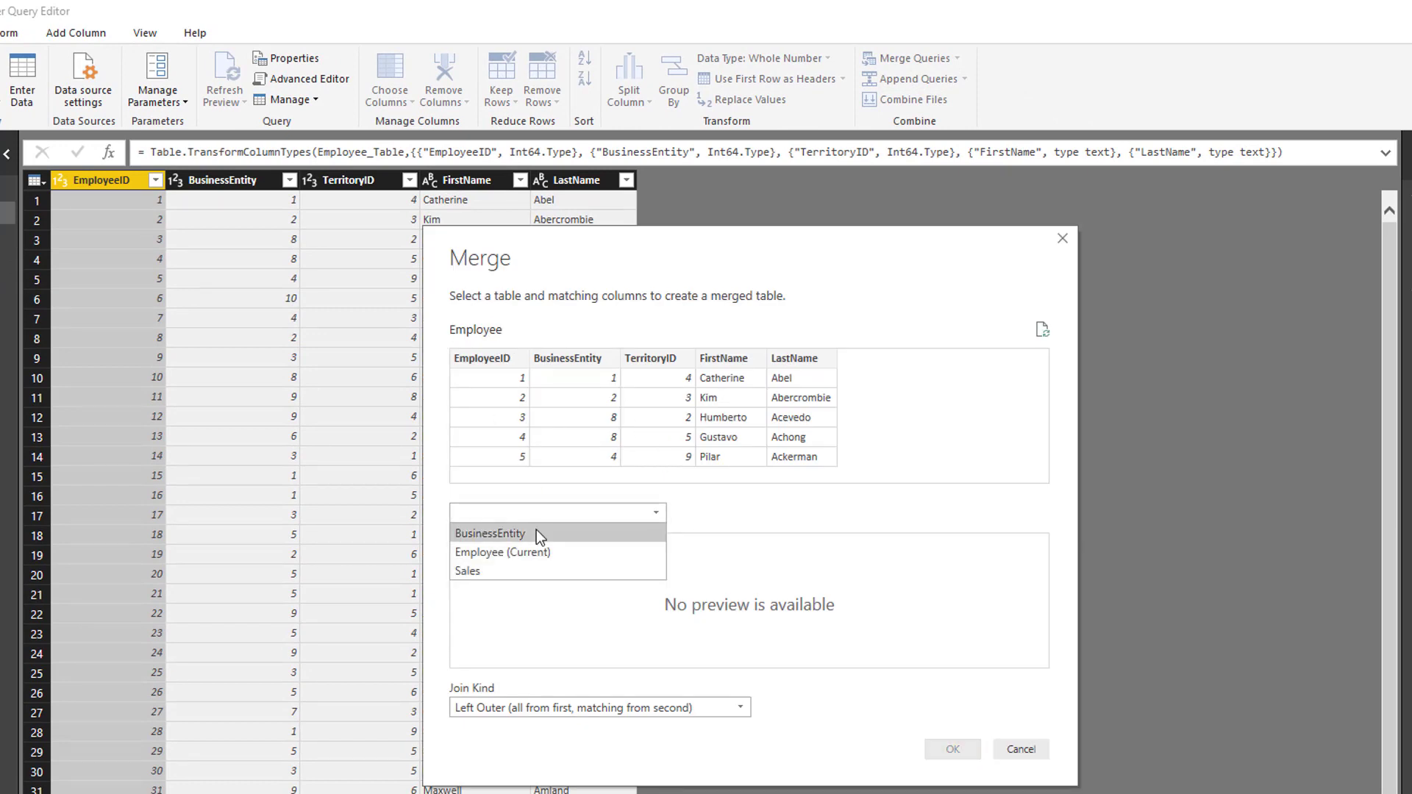
left_click(539, 533)
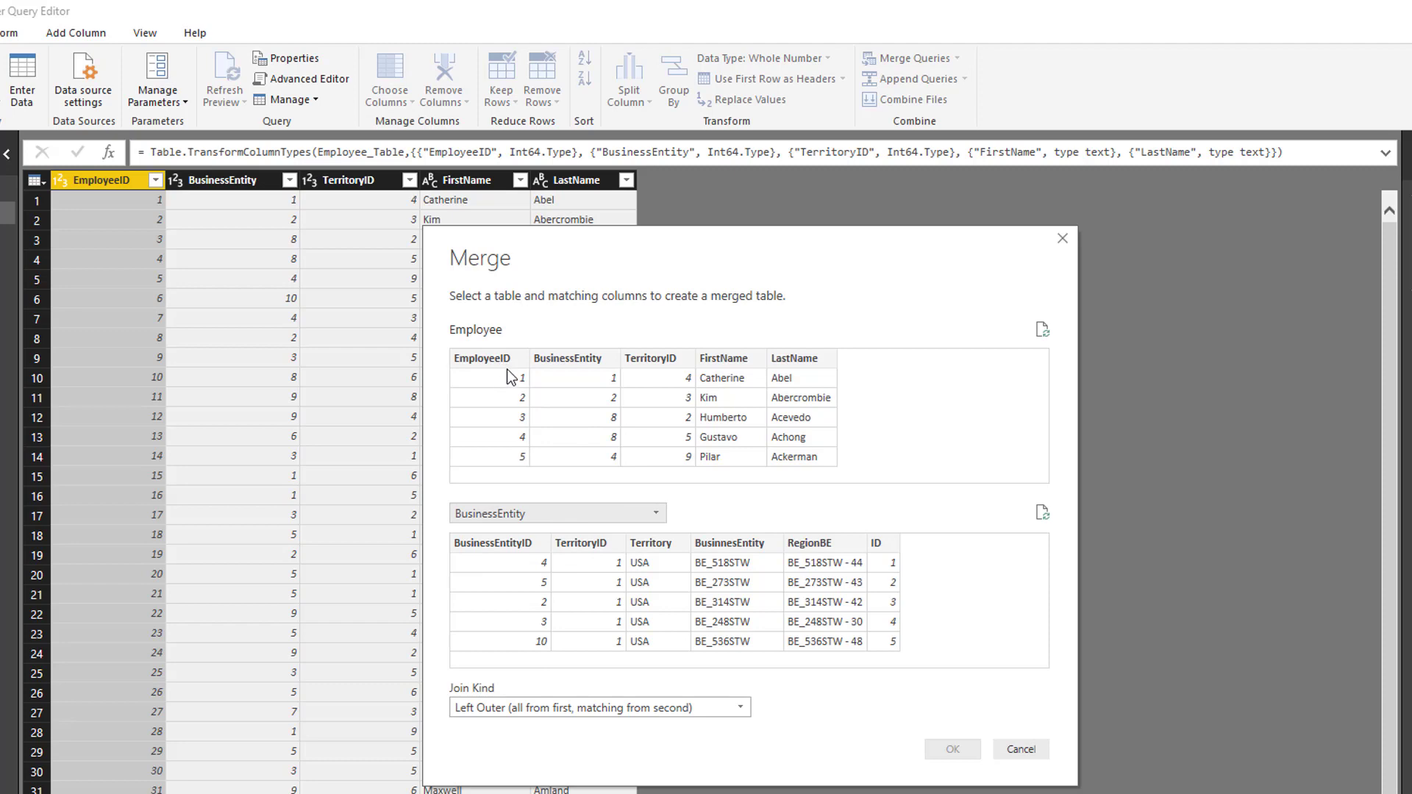
left_click(668, 367)
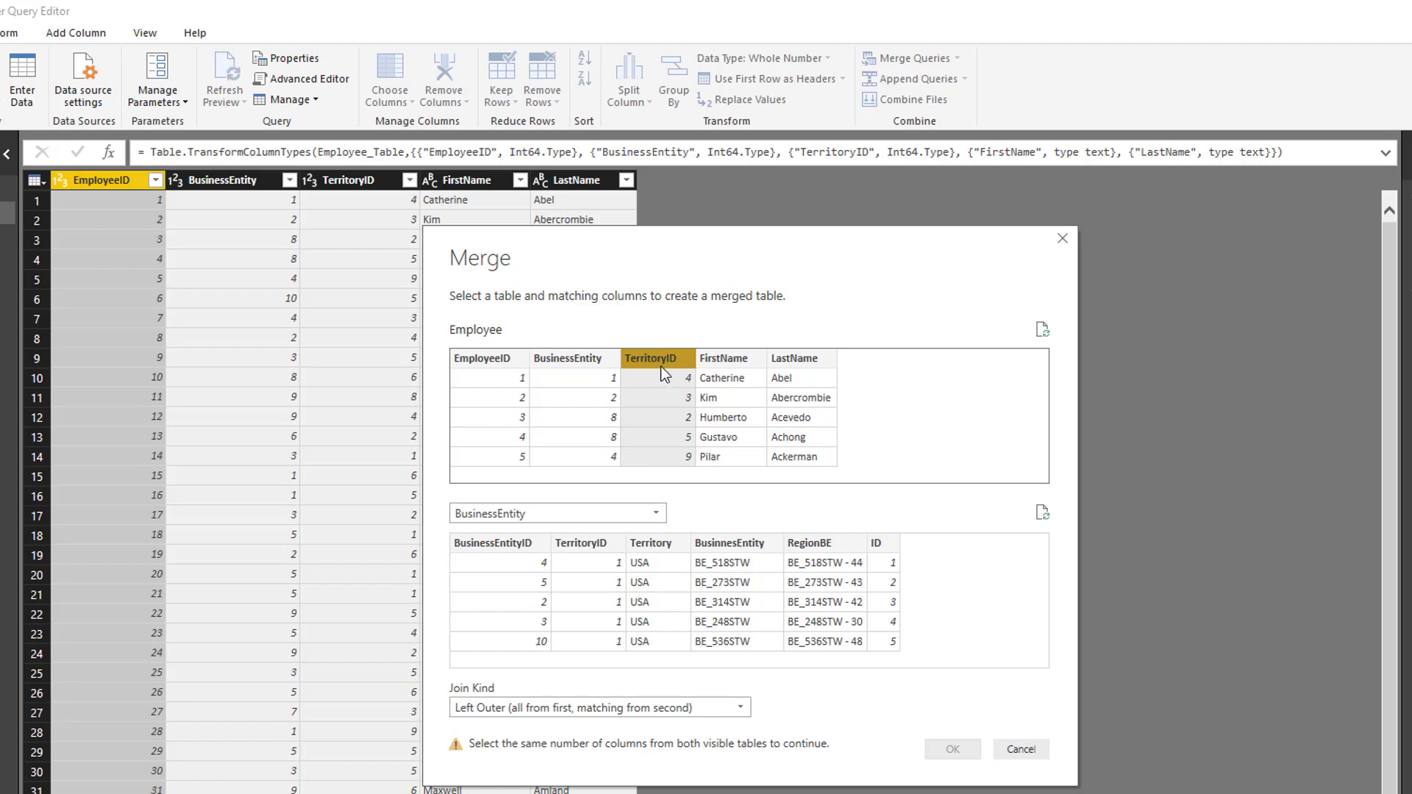
left_click(584, 547)
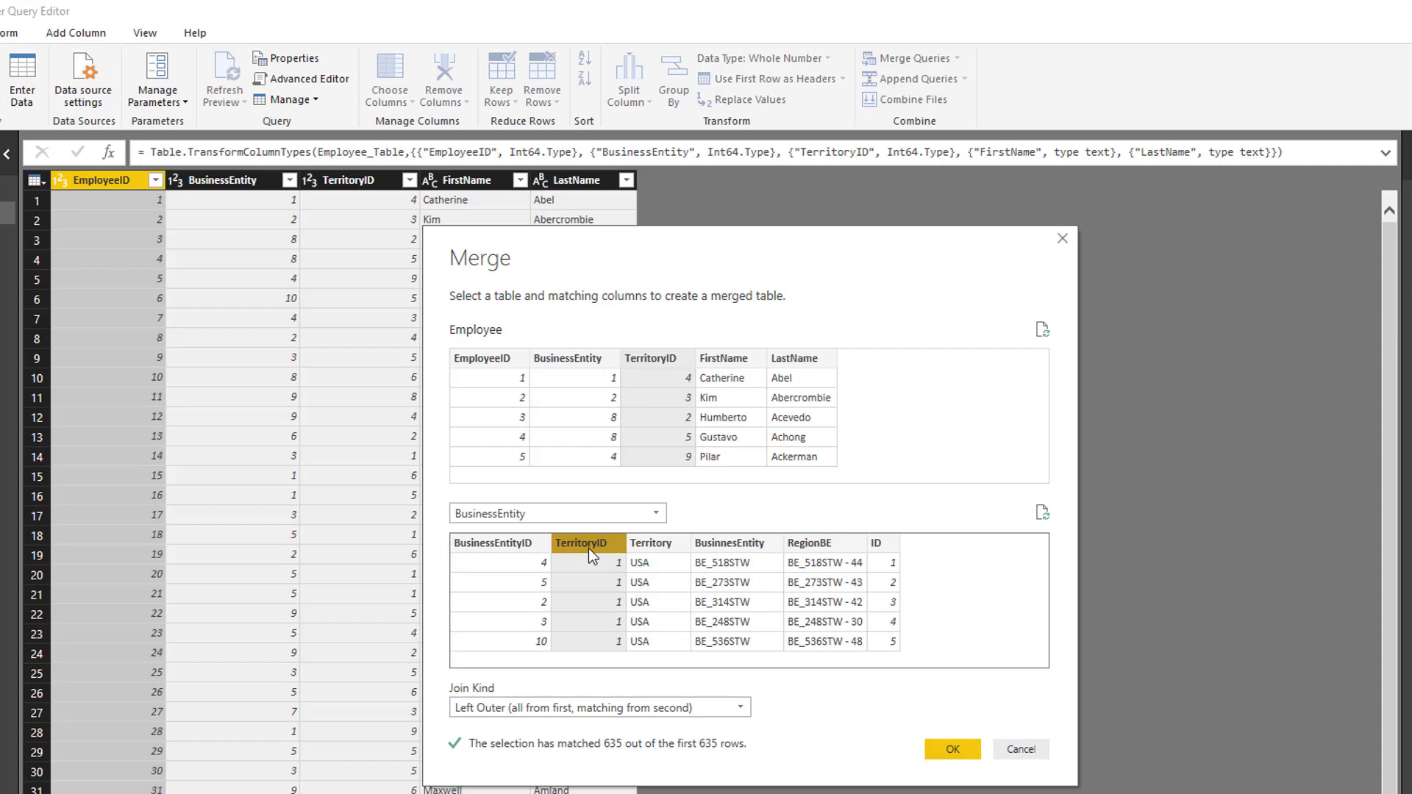
left_click(488, 545, "ctrl")
left_click(576, 359, "ctrl")
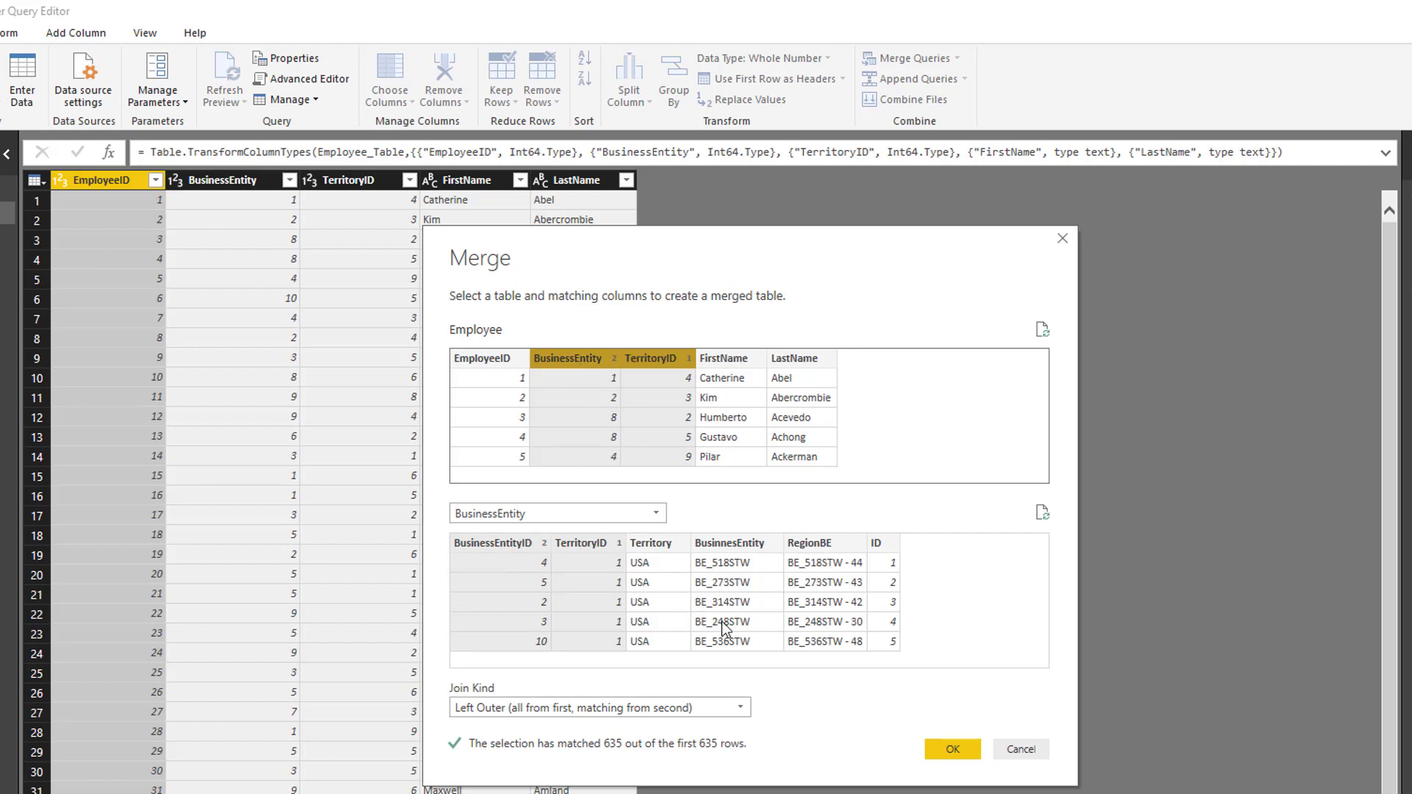
left_click(938, 747)
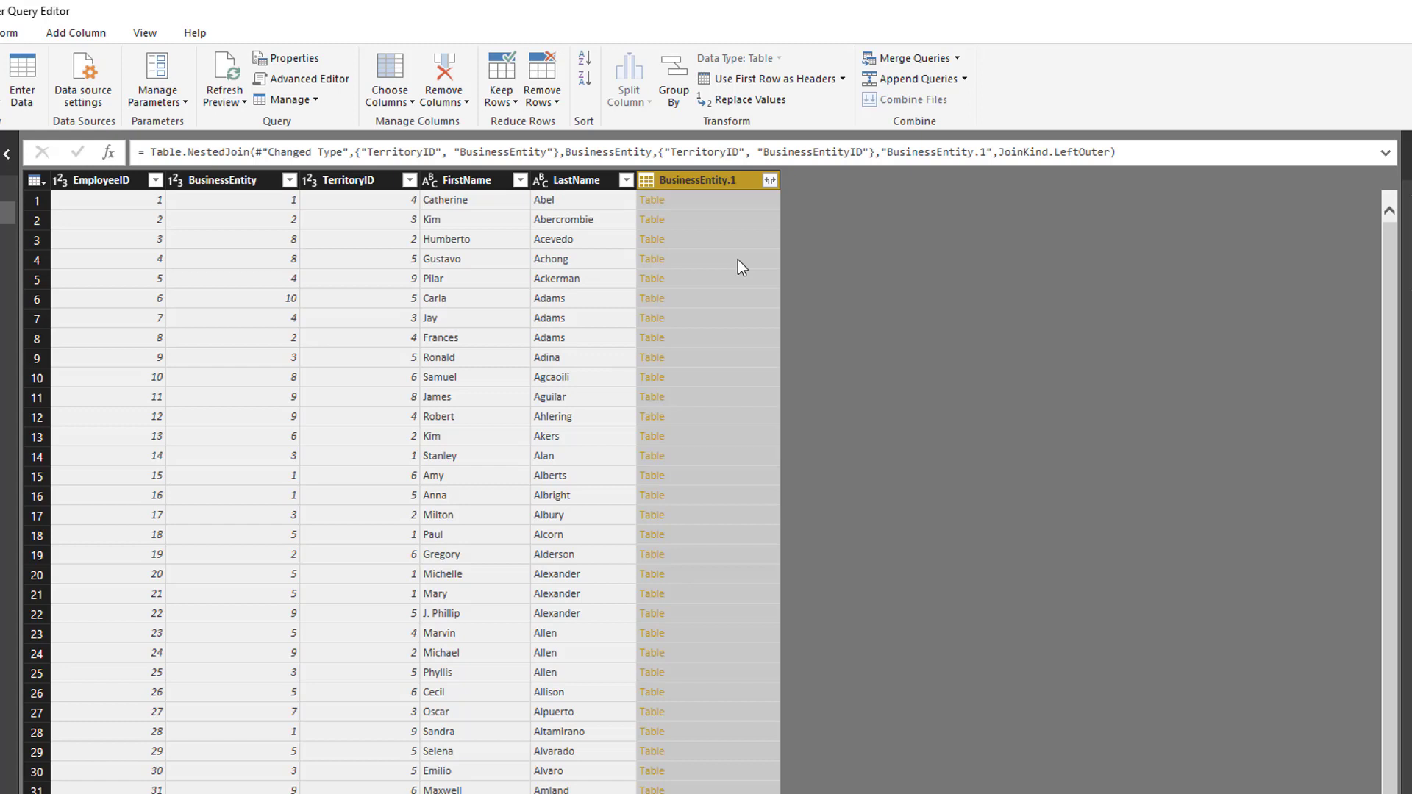
Expand only Territory, BusinnesEntity and RegionBE from the merged BusinessEntity.1 column, without the original column name as prefix
left_click(725, 212)
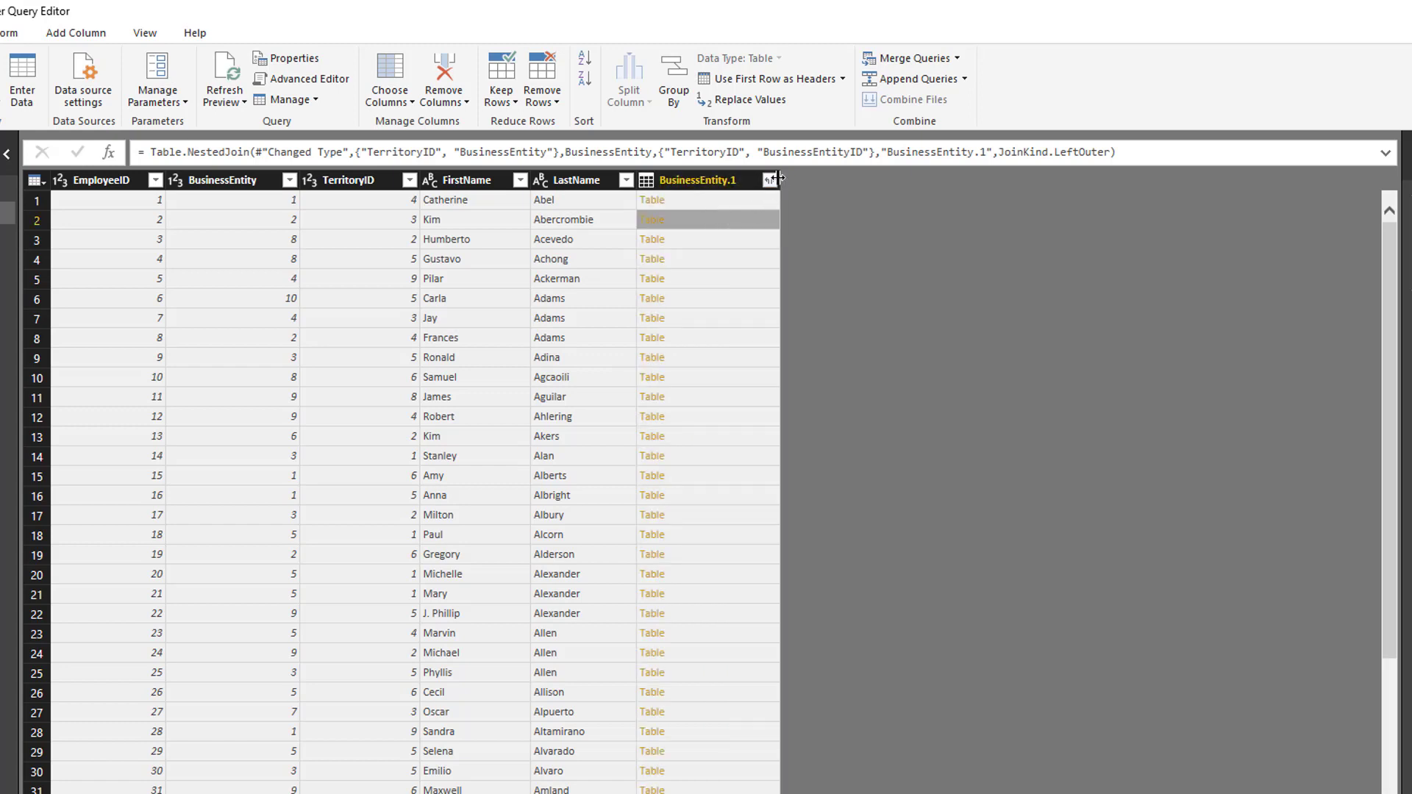
left_click(770, 180)
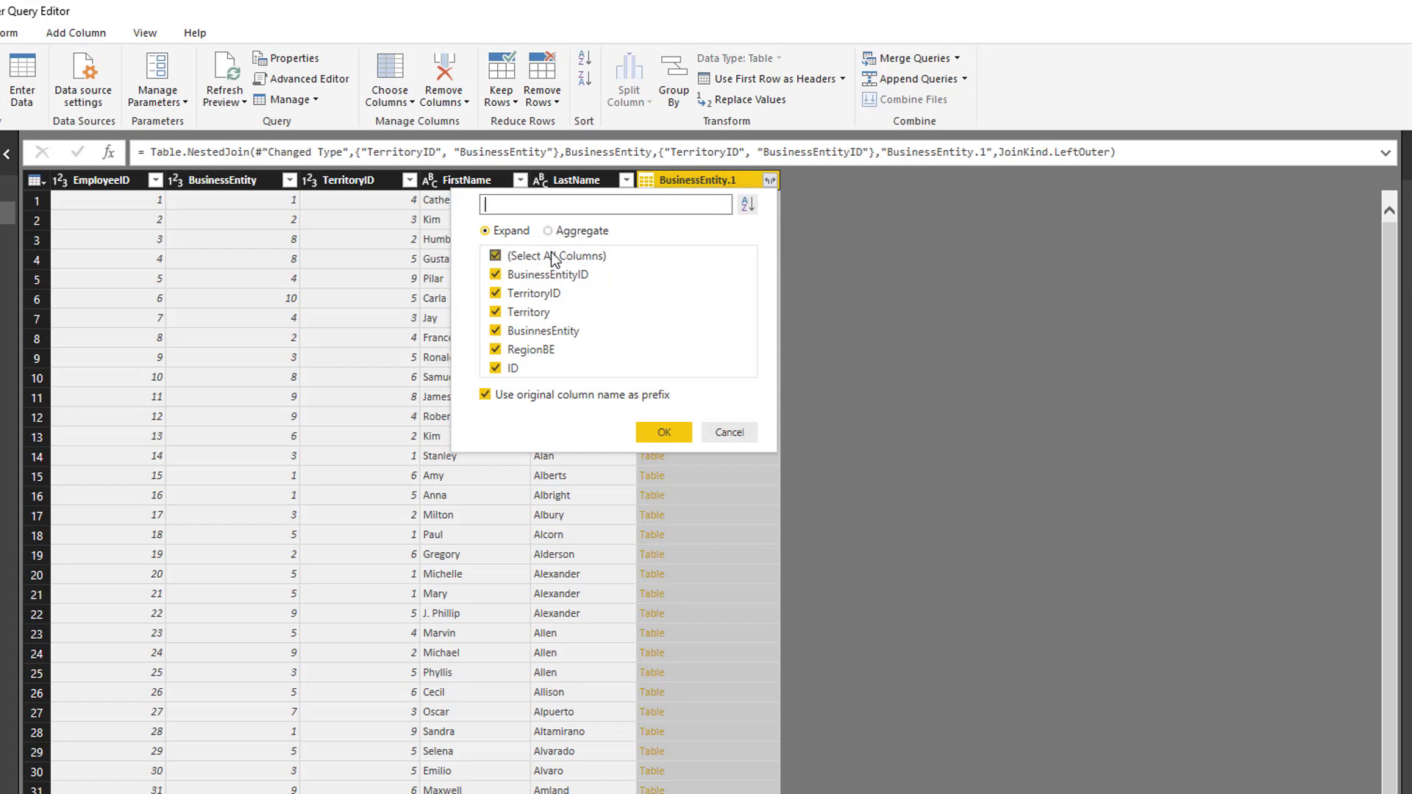
left_click(555, 257)
left_click(519, 394)
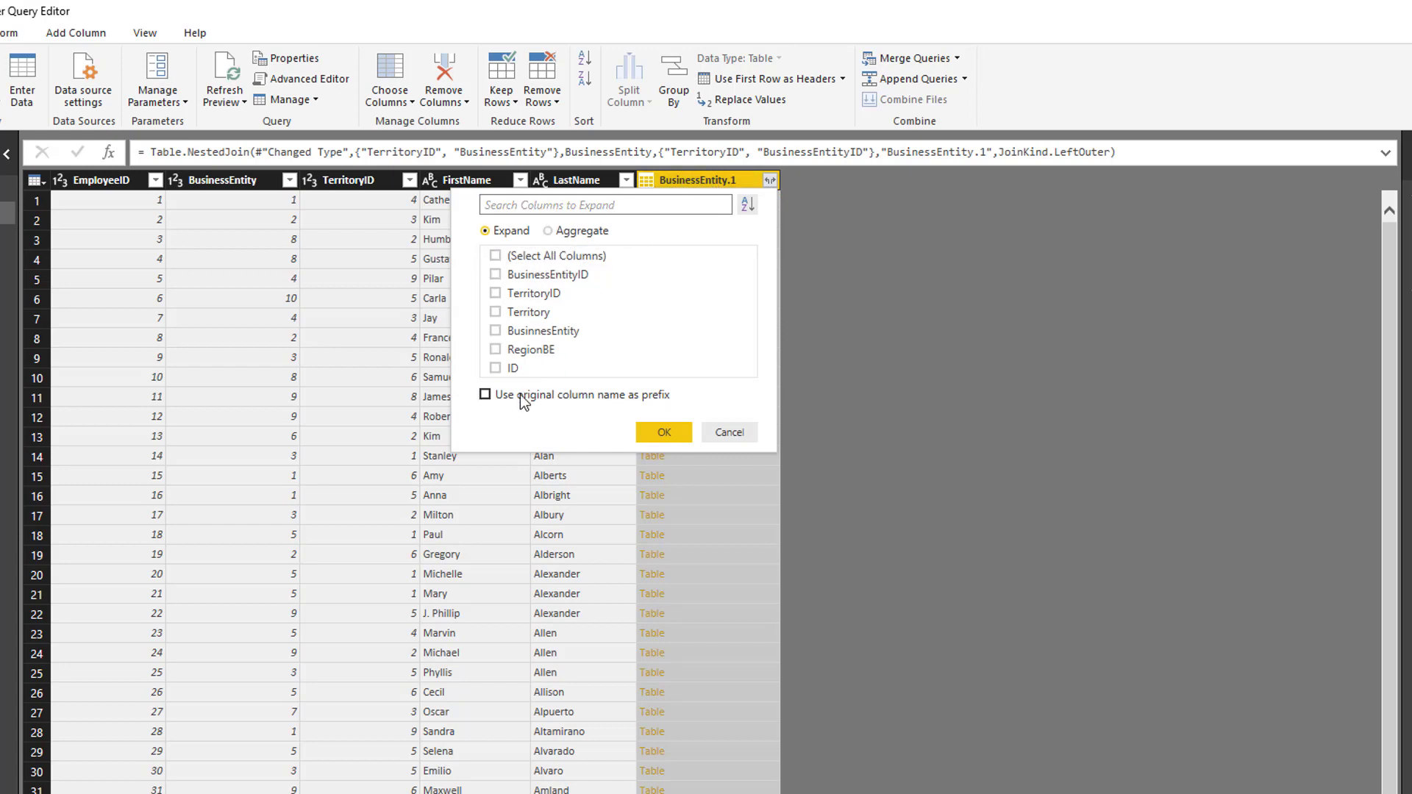
left_click(550, 350)
left_click(554, 335)
left_click(535, 313)
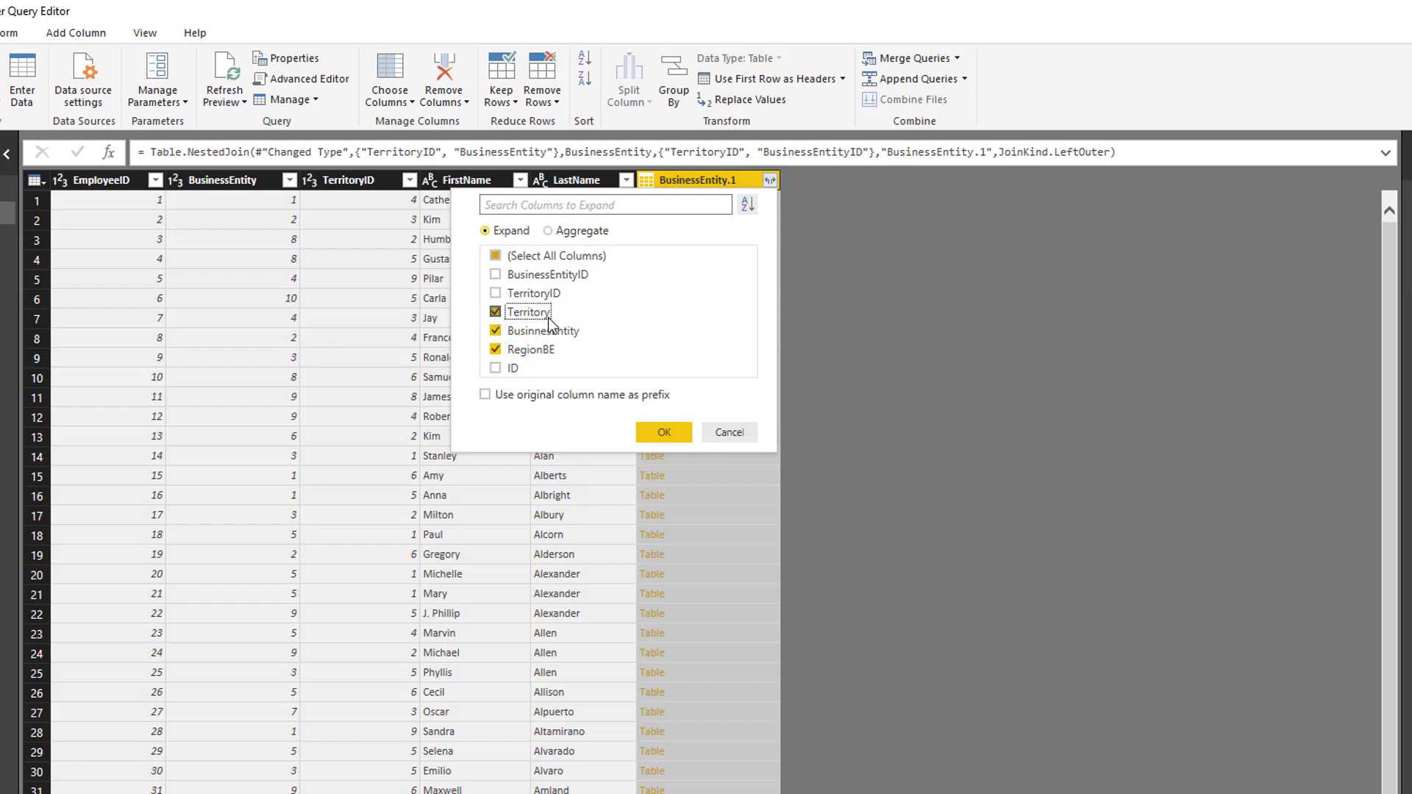
left_click(649, 434)
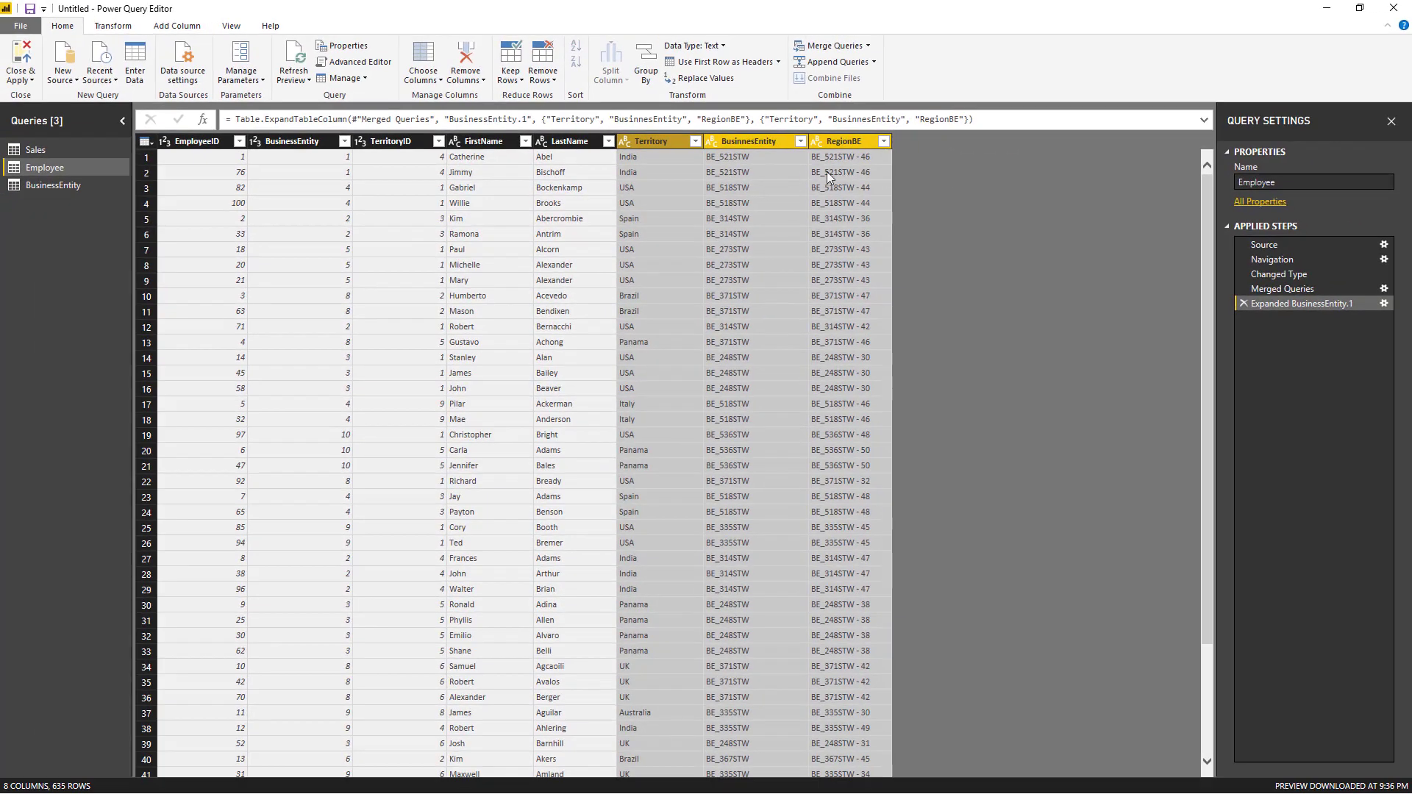
left_click(454, 237)
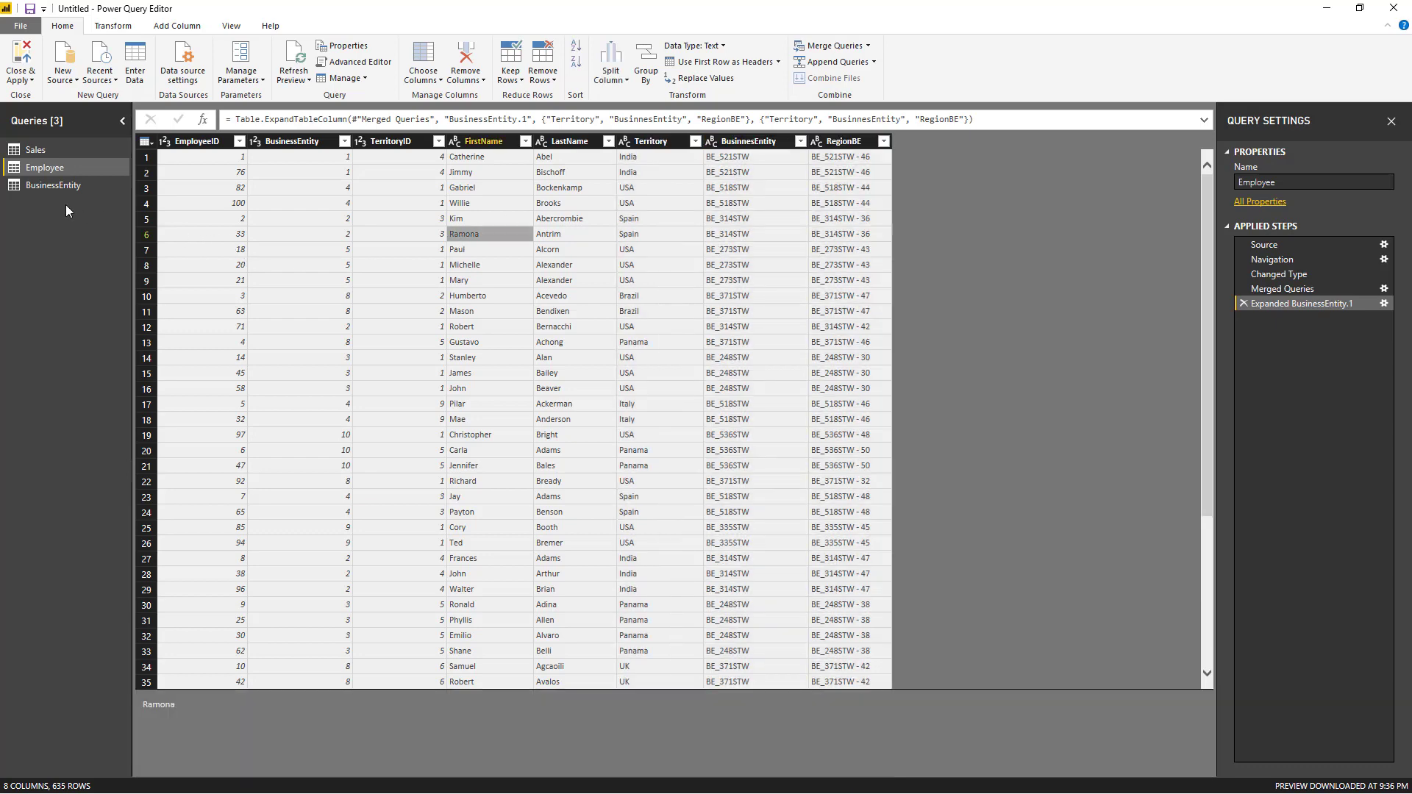
Start an advanced Group By on the Sales query with EmployeeID as the grouping column
left_click(50, 151)
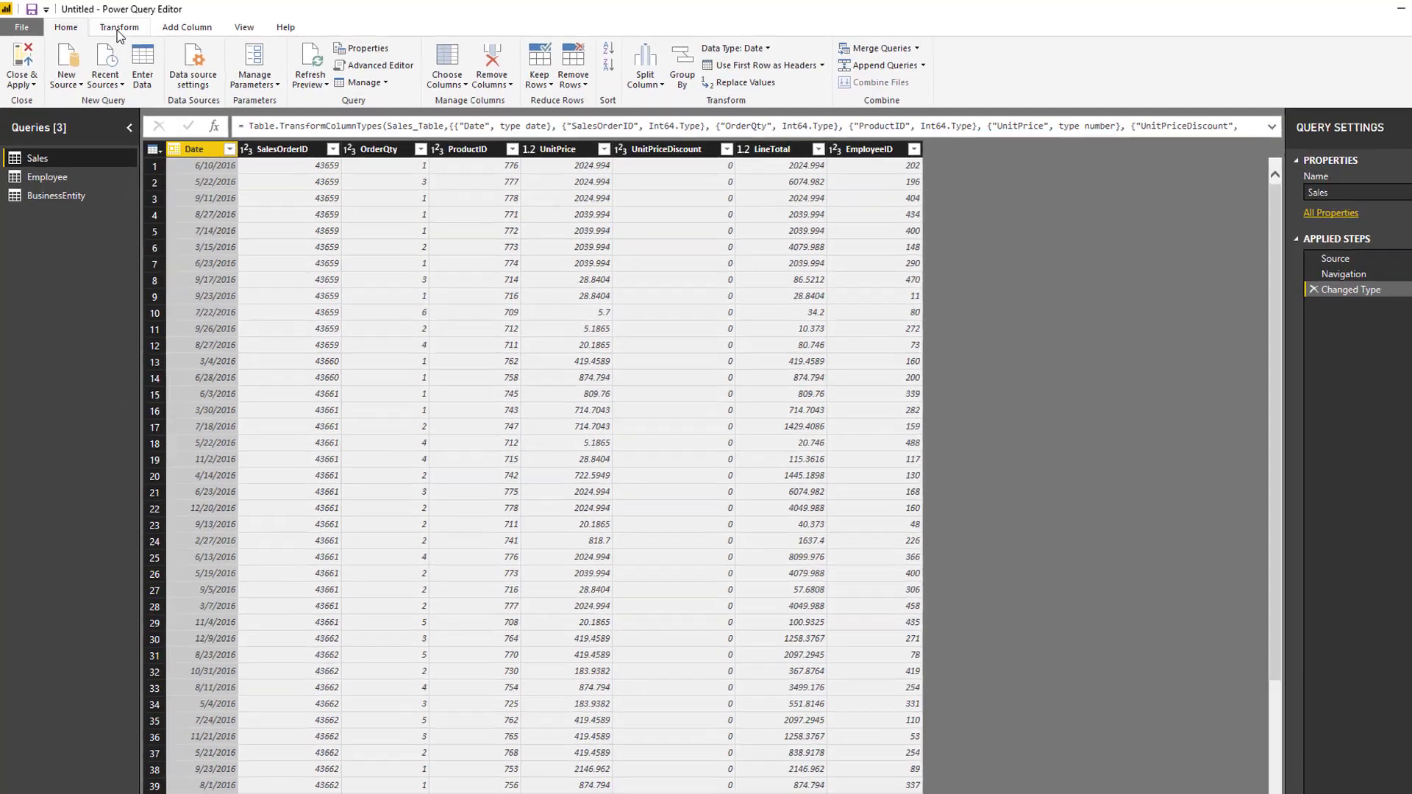
left_click(123, 27)
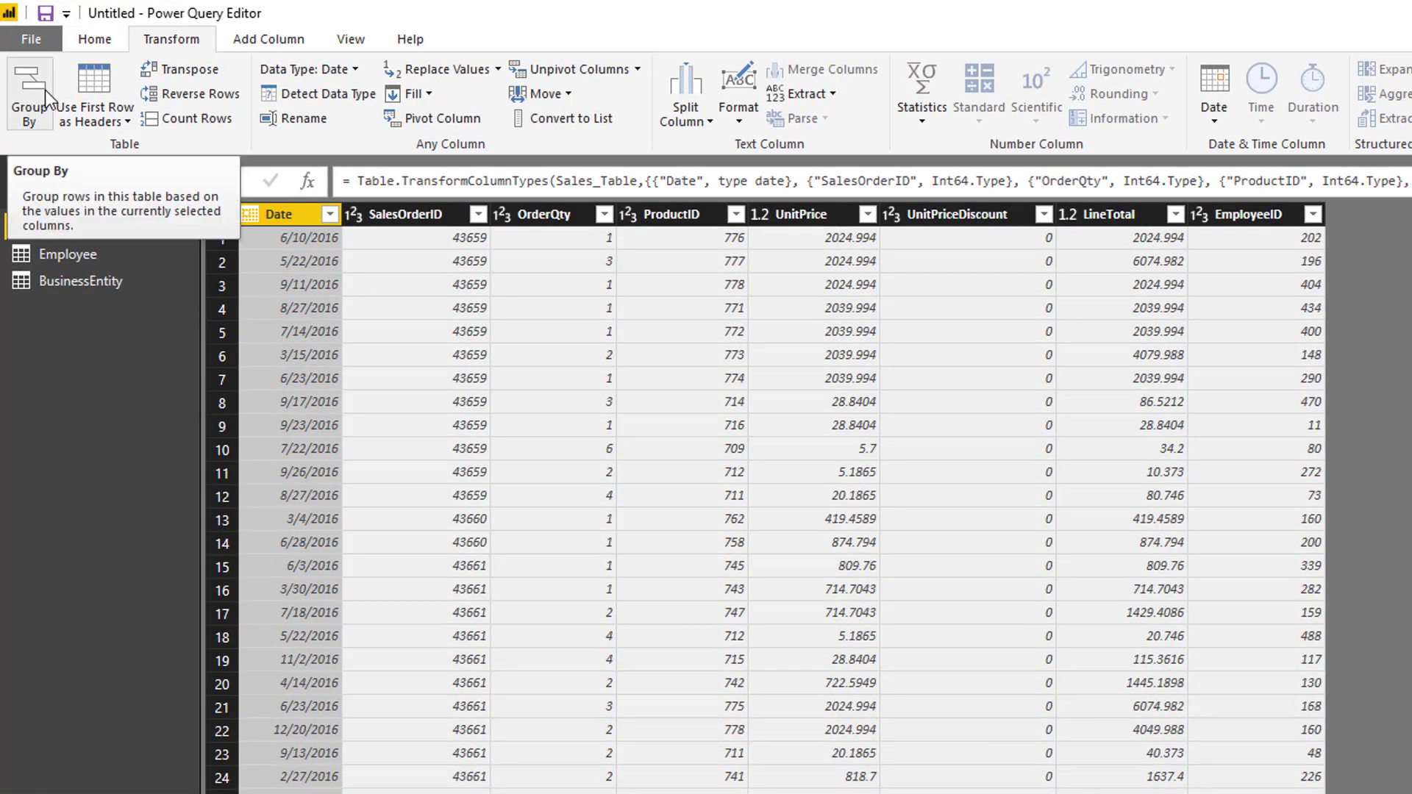
left_click(76, 40)
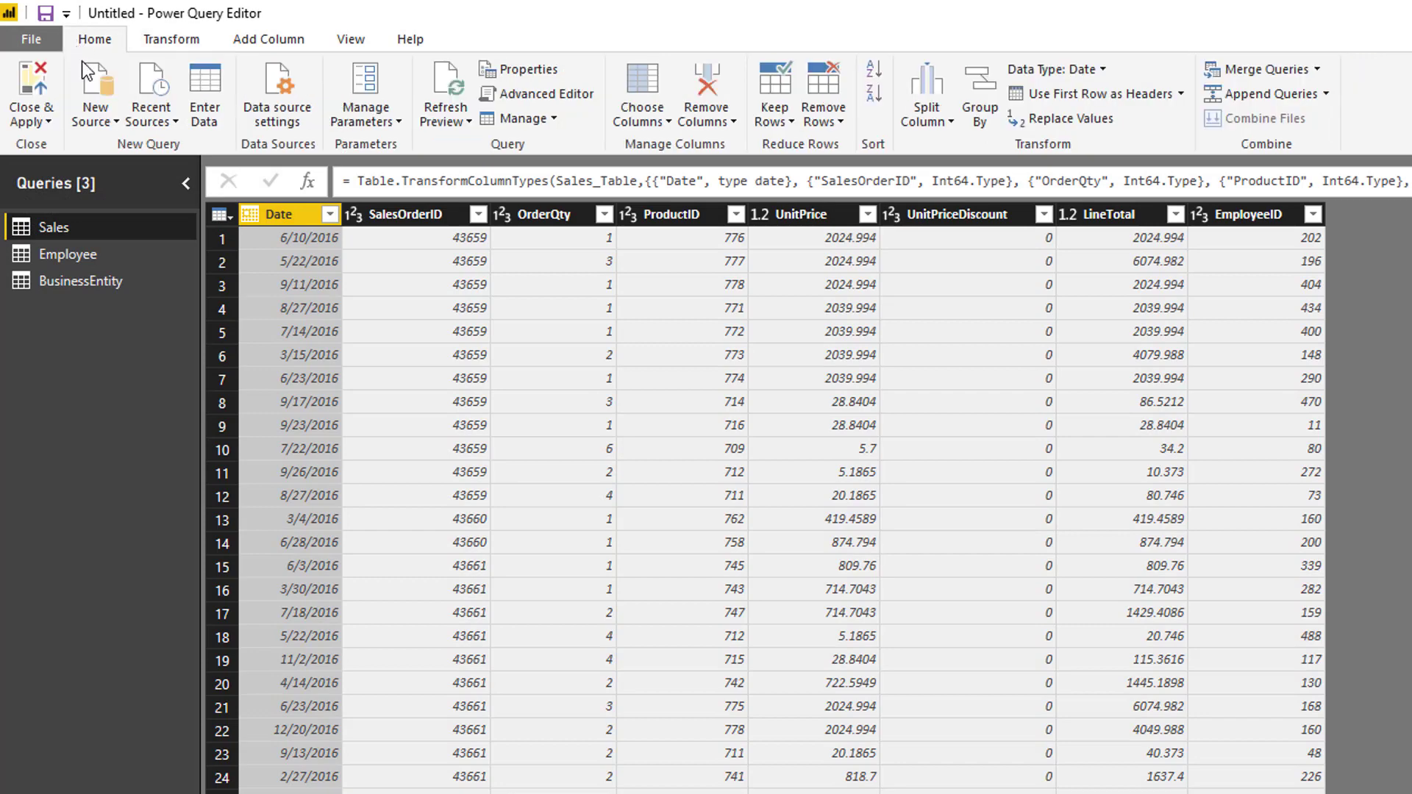
left_click(980, 104)
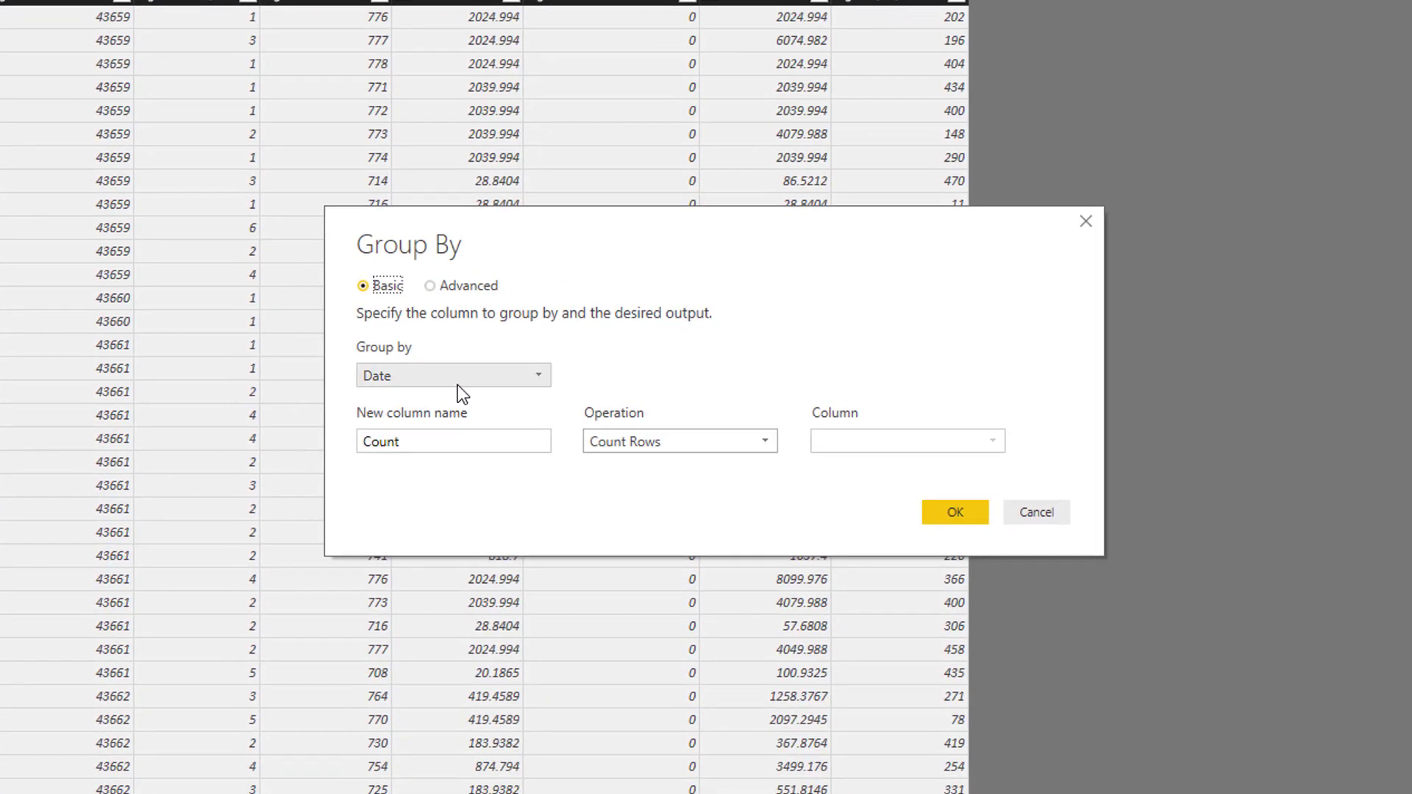
left_click(818, 599)
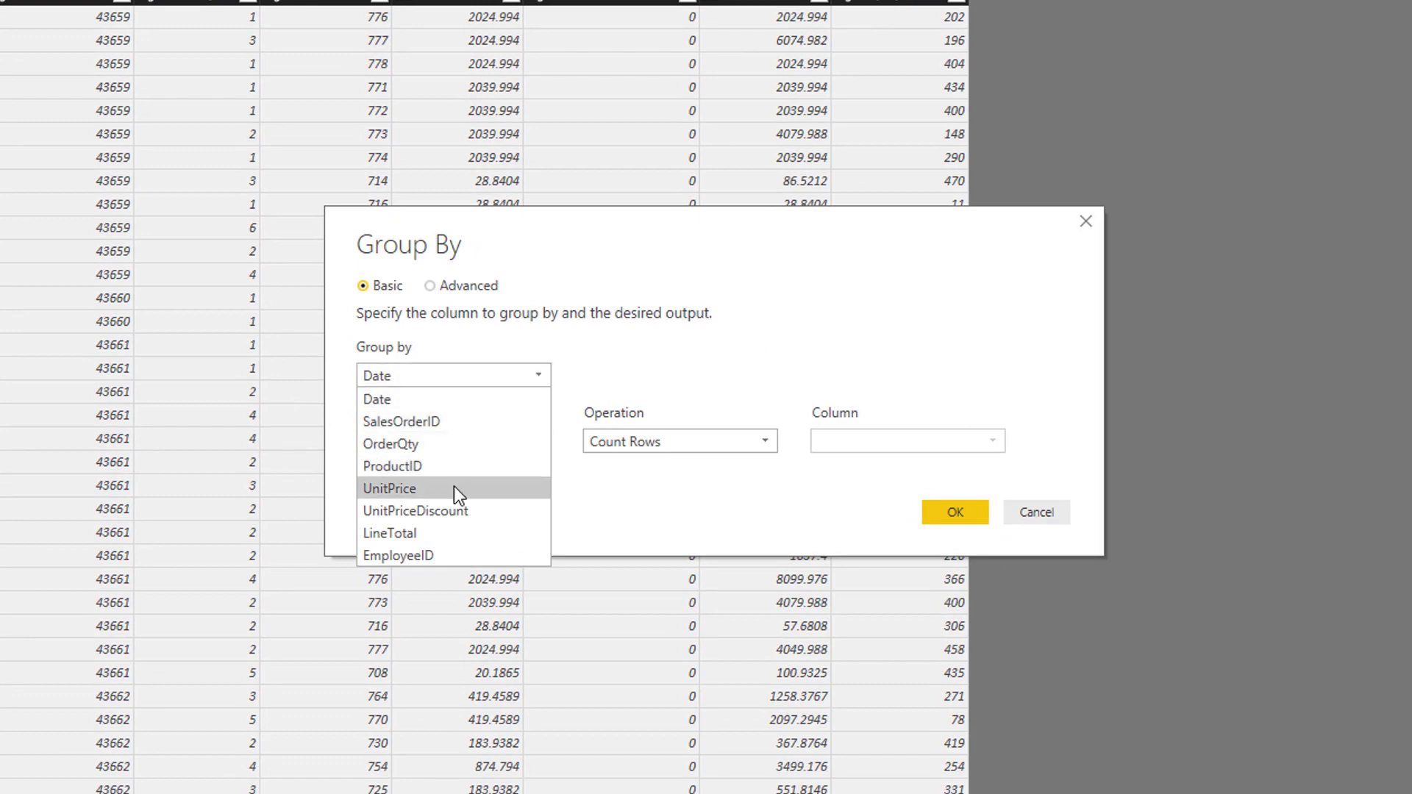
left_click(451, 552)
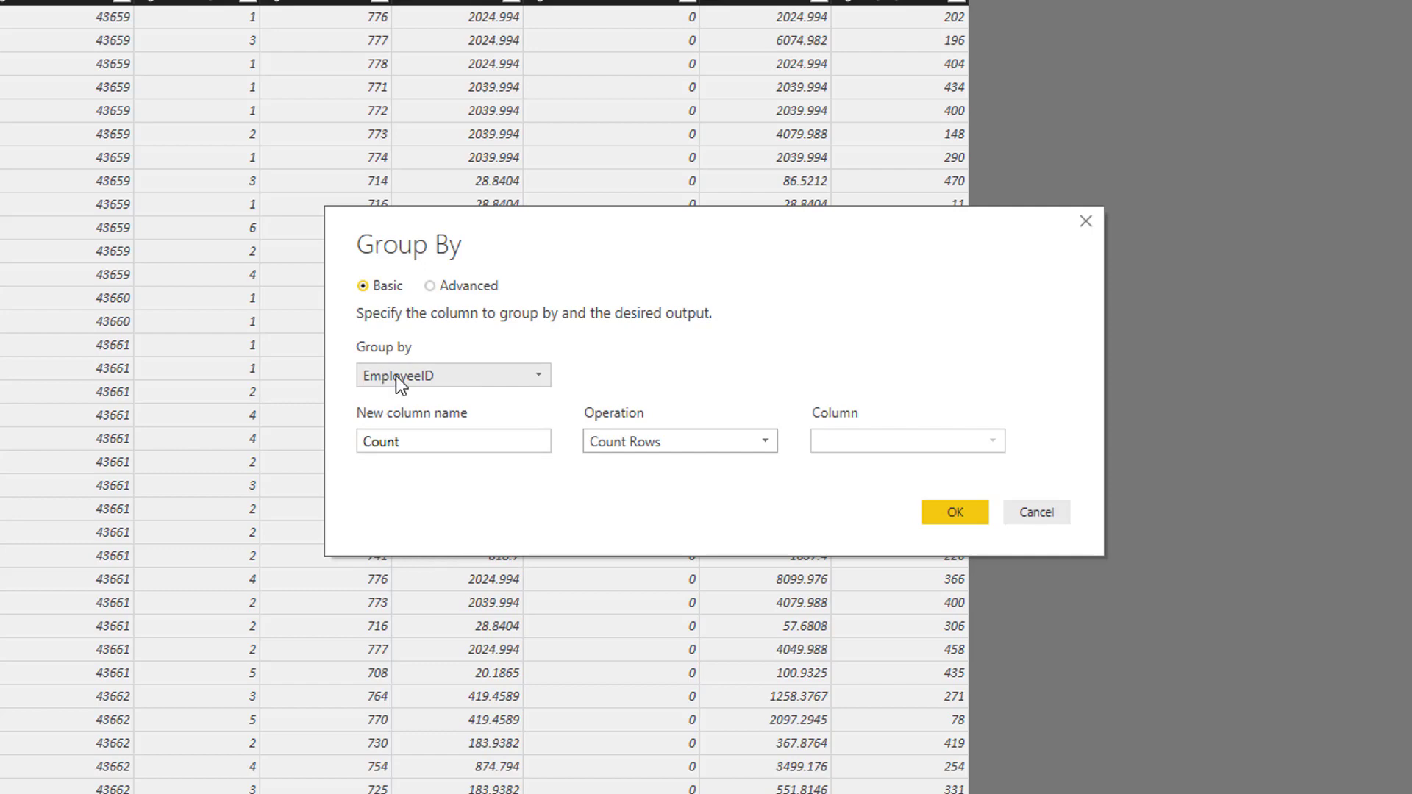
left_click(458, 289)
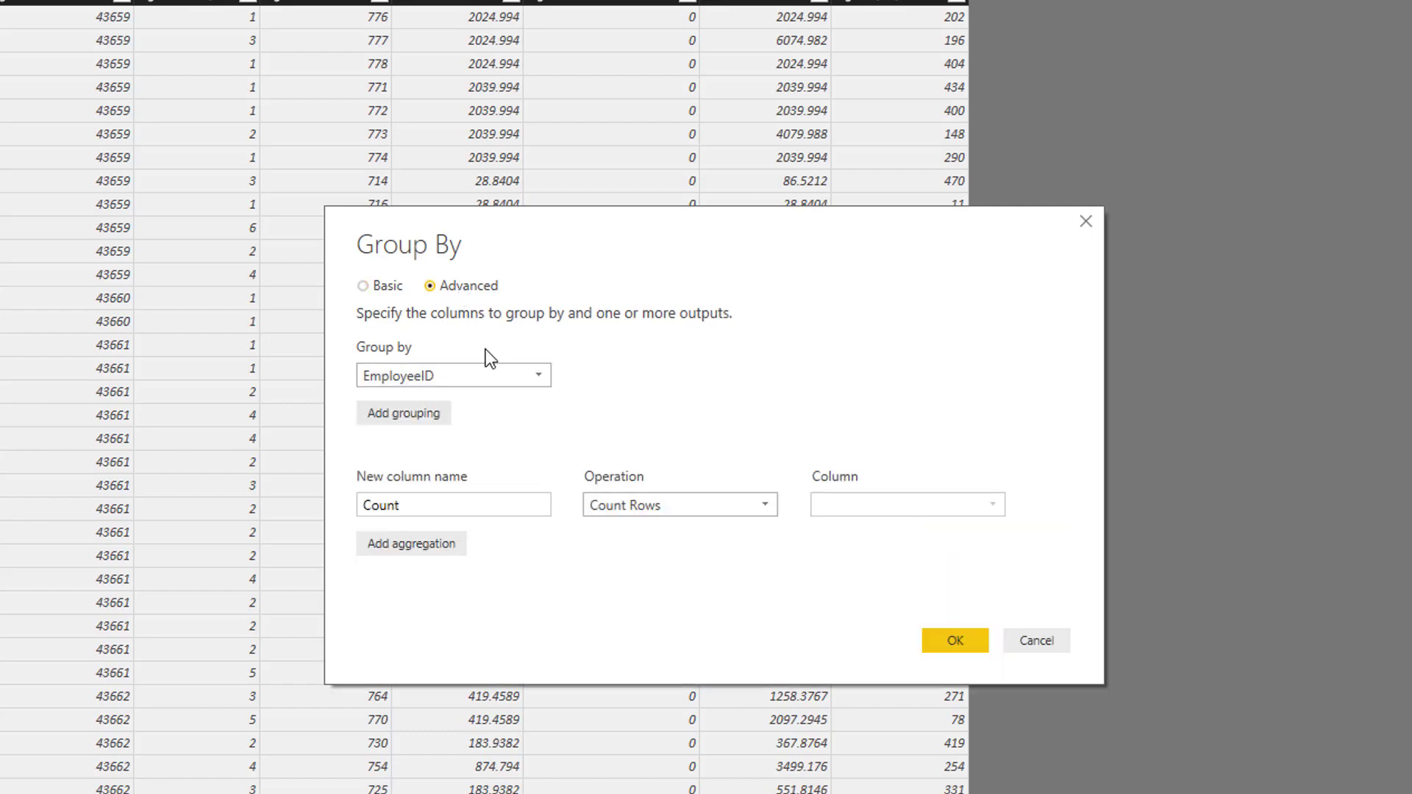
Define the first aggregation as a new column named Sales that sums LineTotal
left_click(469, 502)
left_click_drag(469, 502, 261, 493)
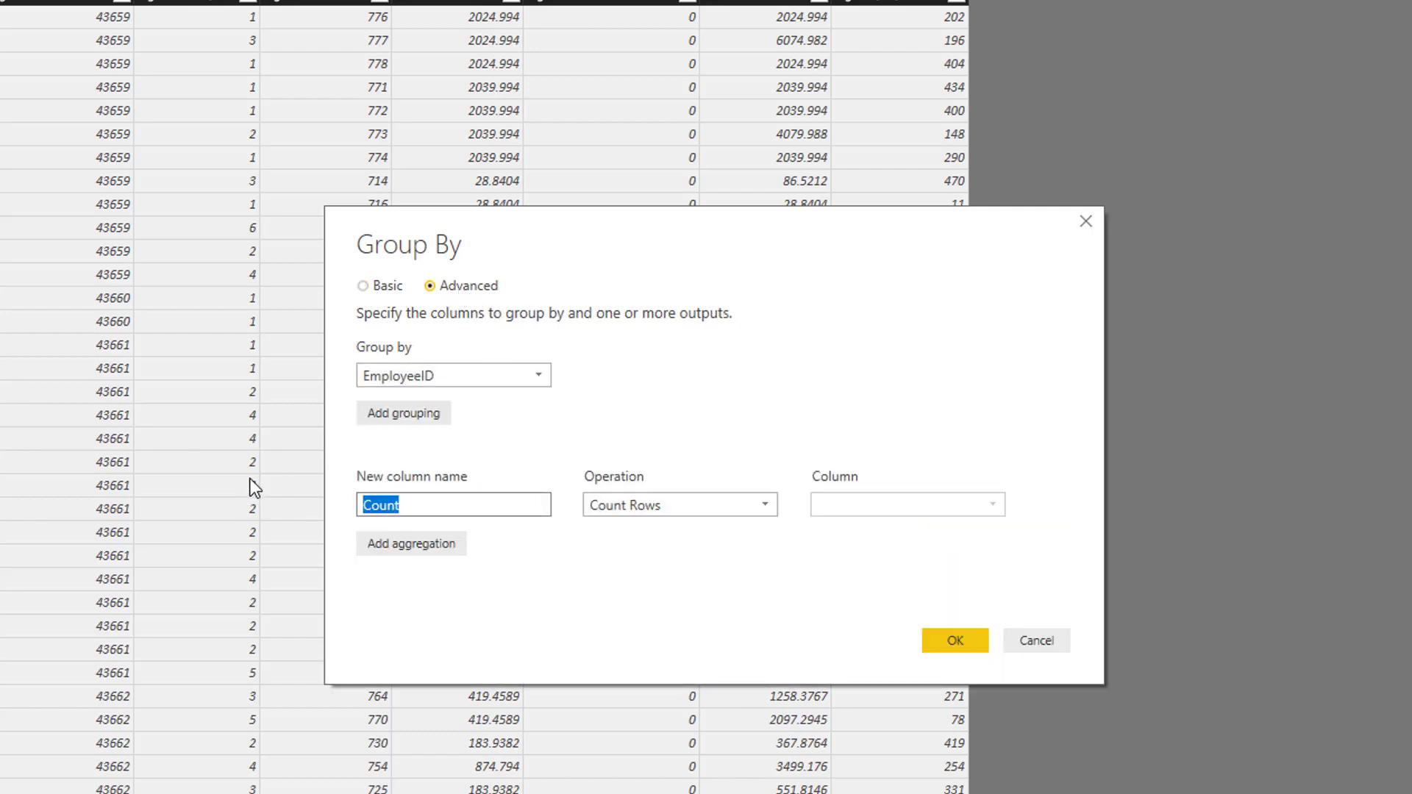
type("sALES")
key("ctrl+a")
type("Sales")
left_click(666, 506)
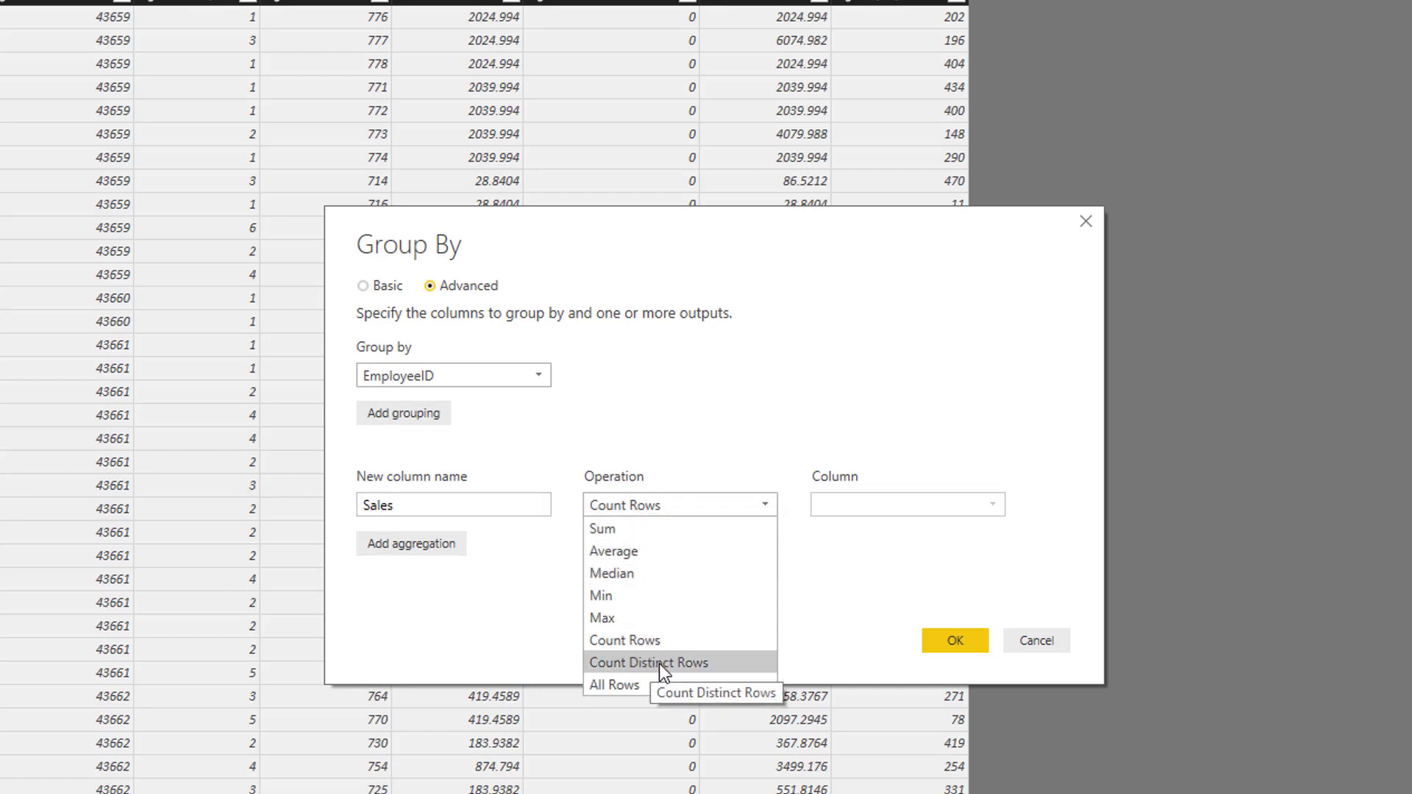
left_click(630, 529)
left_click(875, 505)
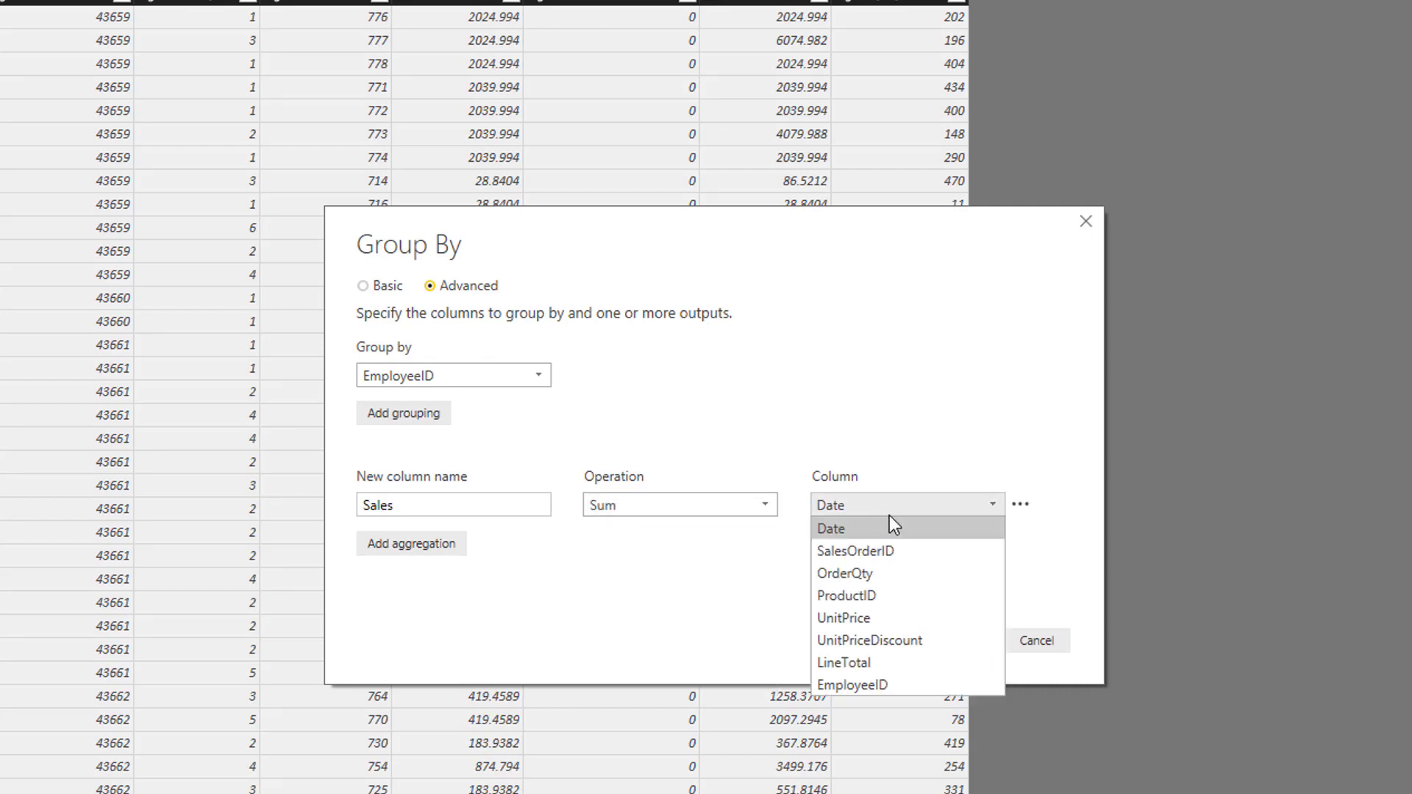
left_click(857, 663)
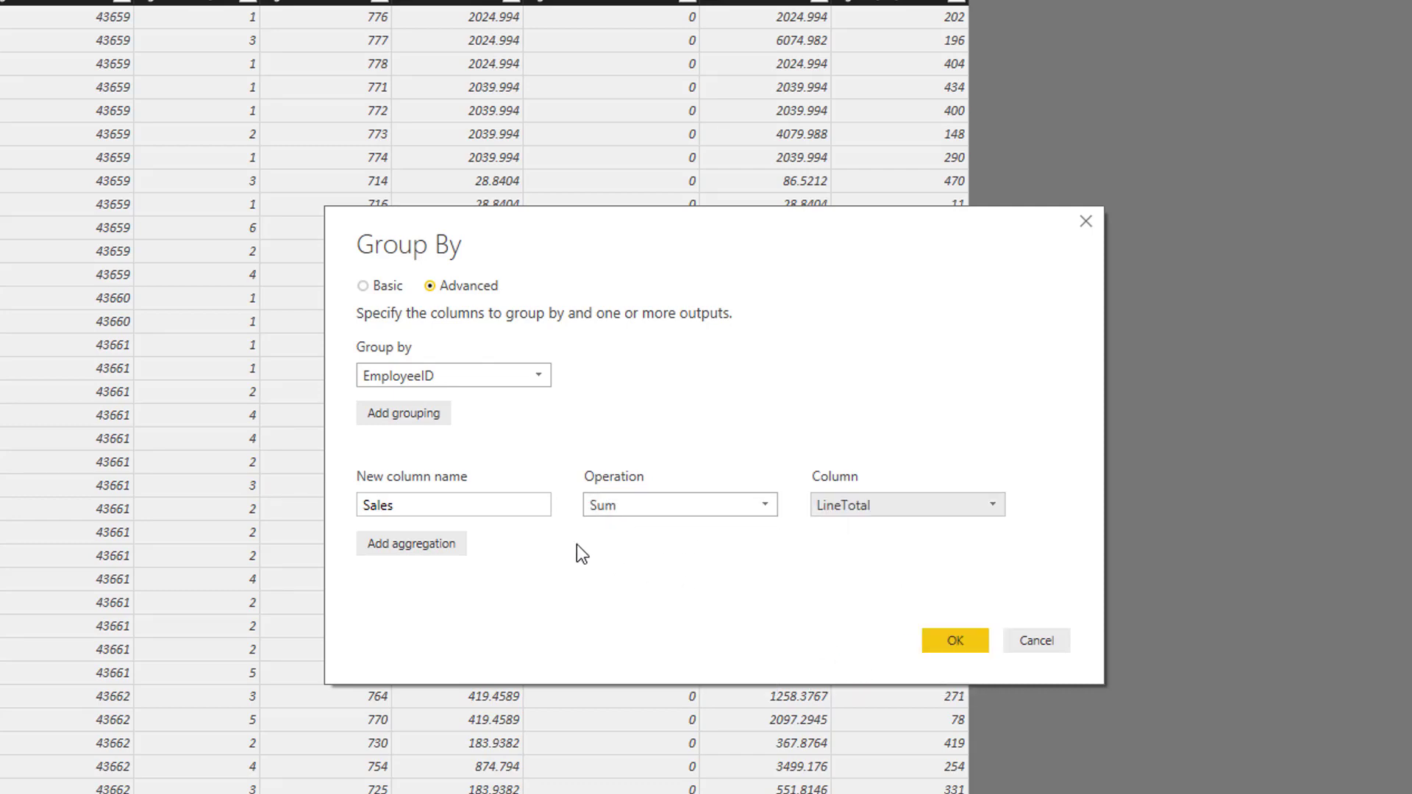
Add a second aggregation named Qty that sums OrderQty, and apply the grouping
left_click(429, 545)
left_click(447, 542)
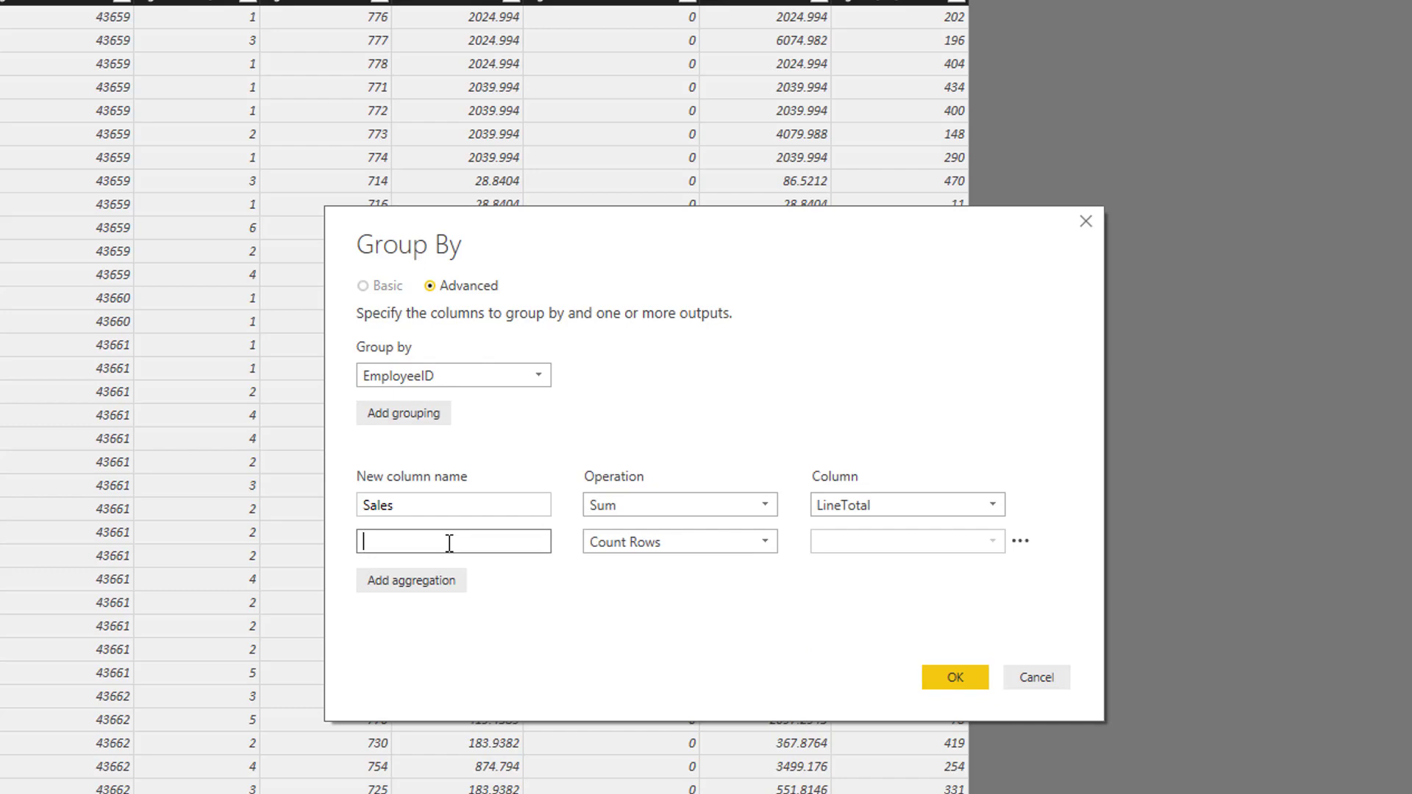
type("U")
key("BackSpace")
type("u")
key("BackSpace")
type("Qty")
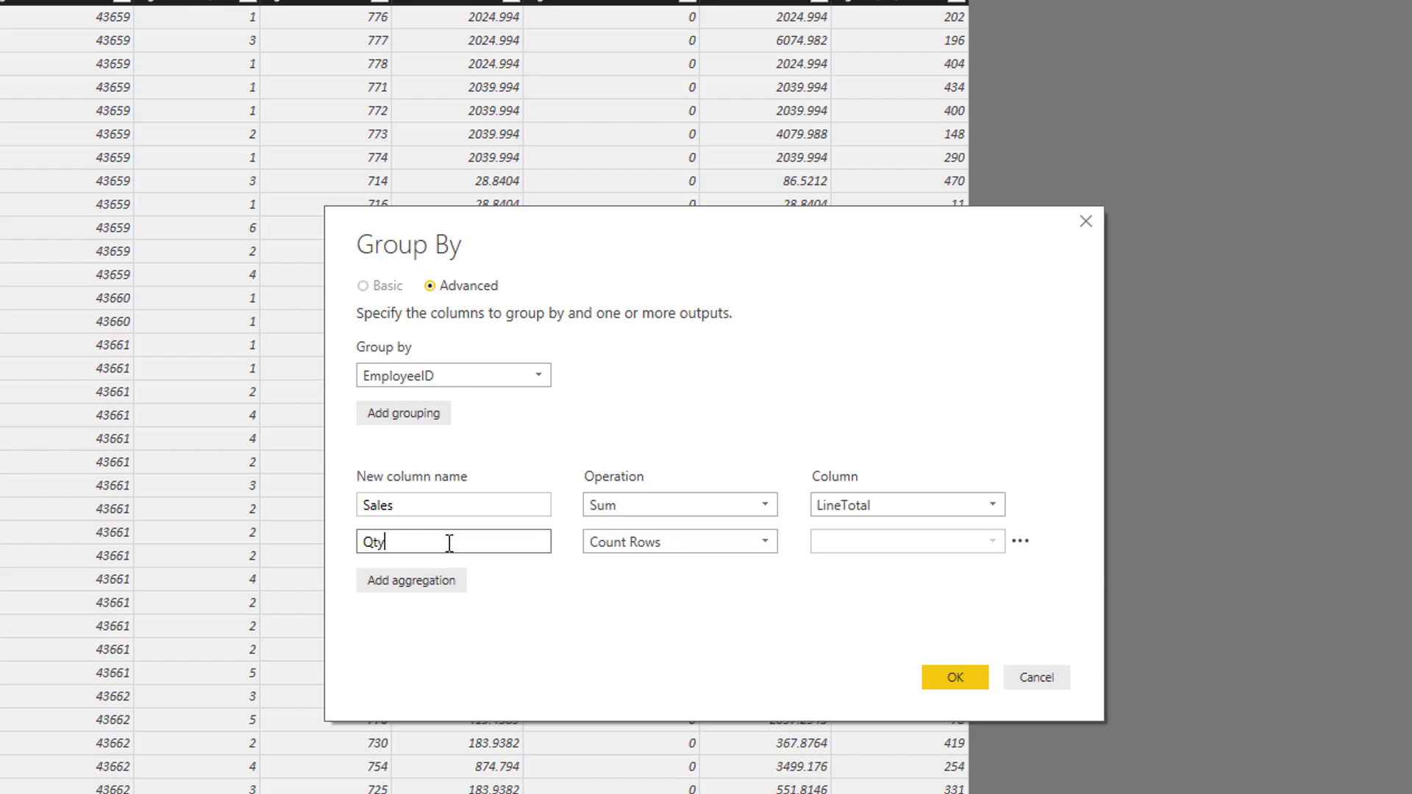
left_click(608, 548)
left_click(612, 563)
left_click(833, 544)
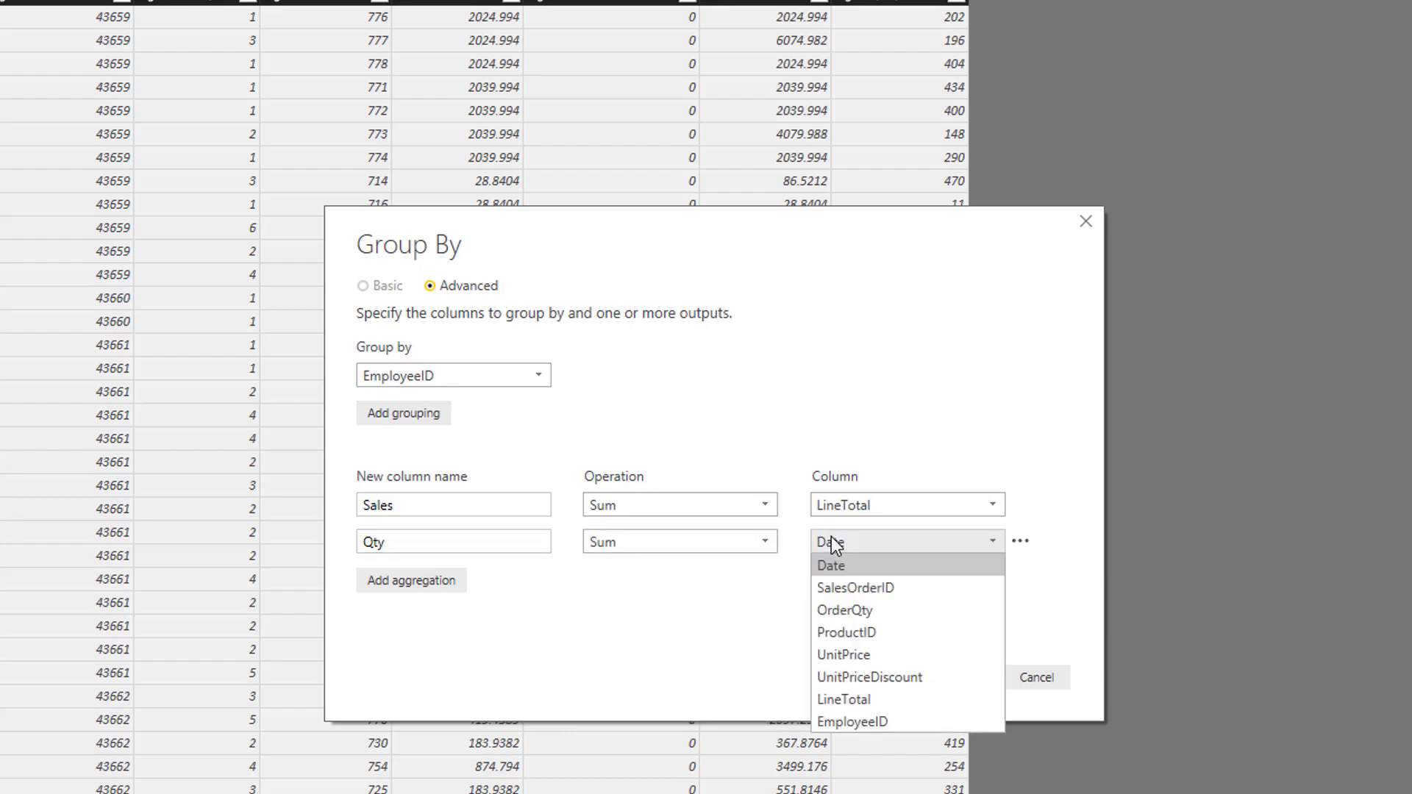
left_click(847, 608)
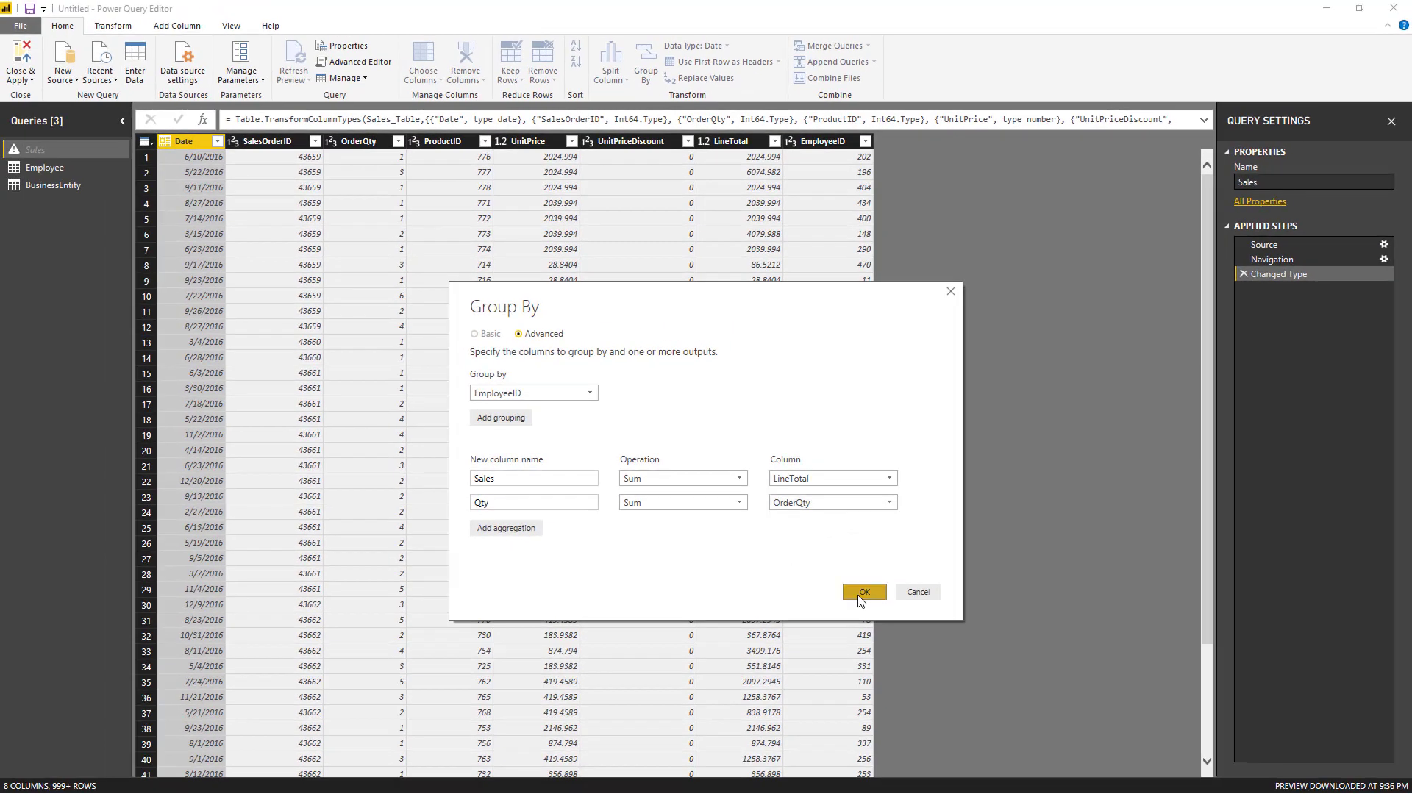
left_click(882, 613)
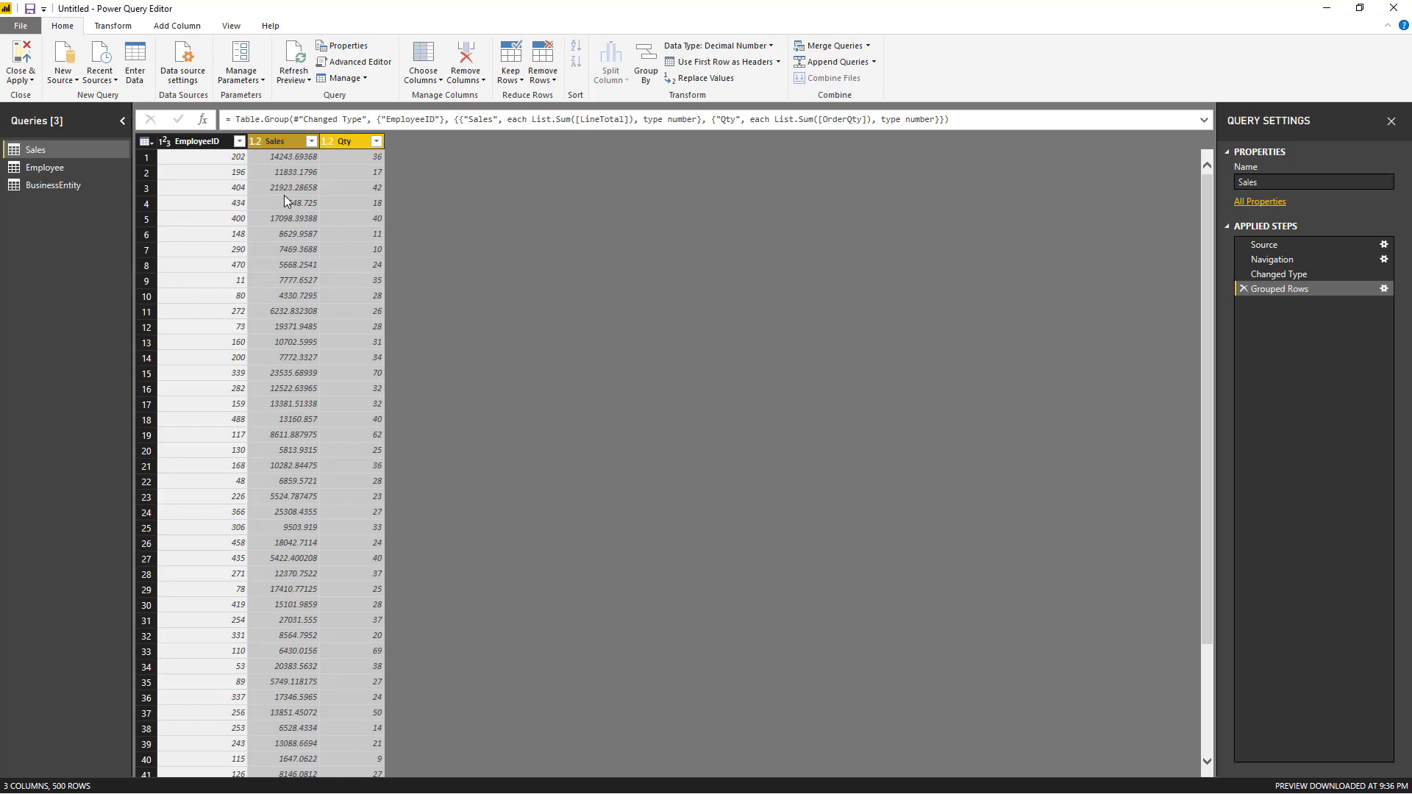
Merge the Sales query into the Employee query with a left outer join, matching EmployeeID to EmployeeID
left_click(71, 170)
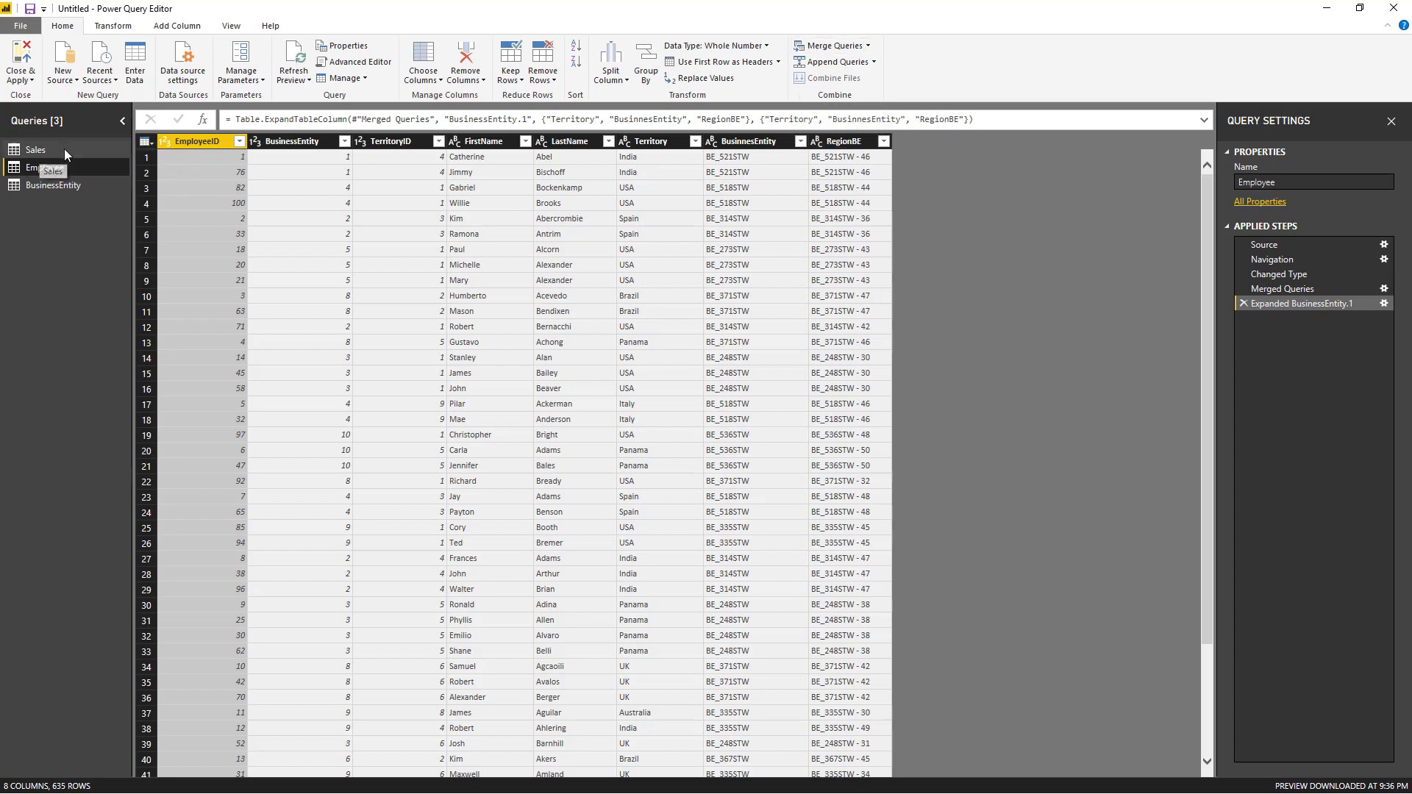
left_click(838, 48)
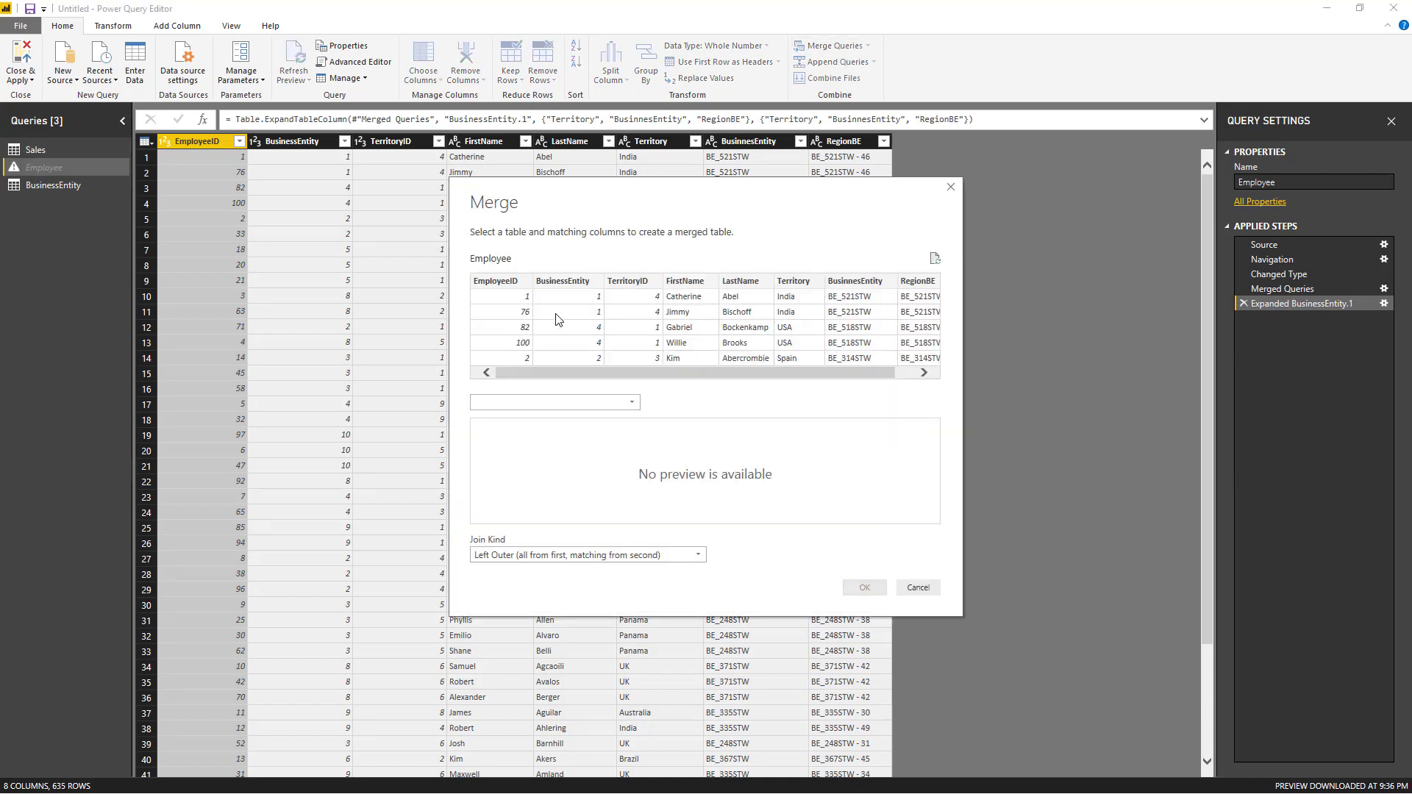
left_click(550, 401)
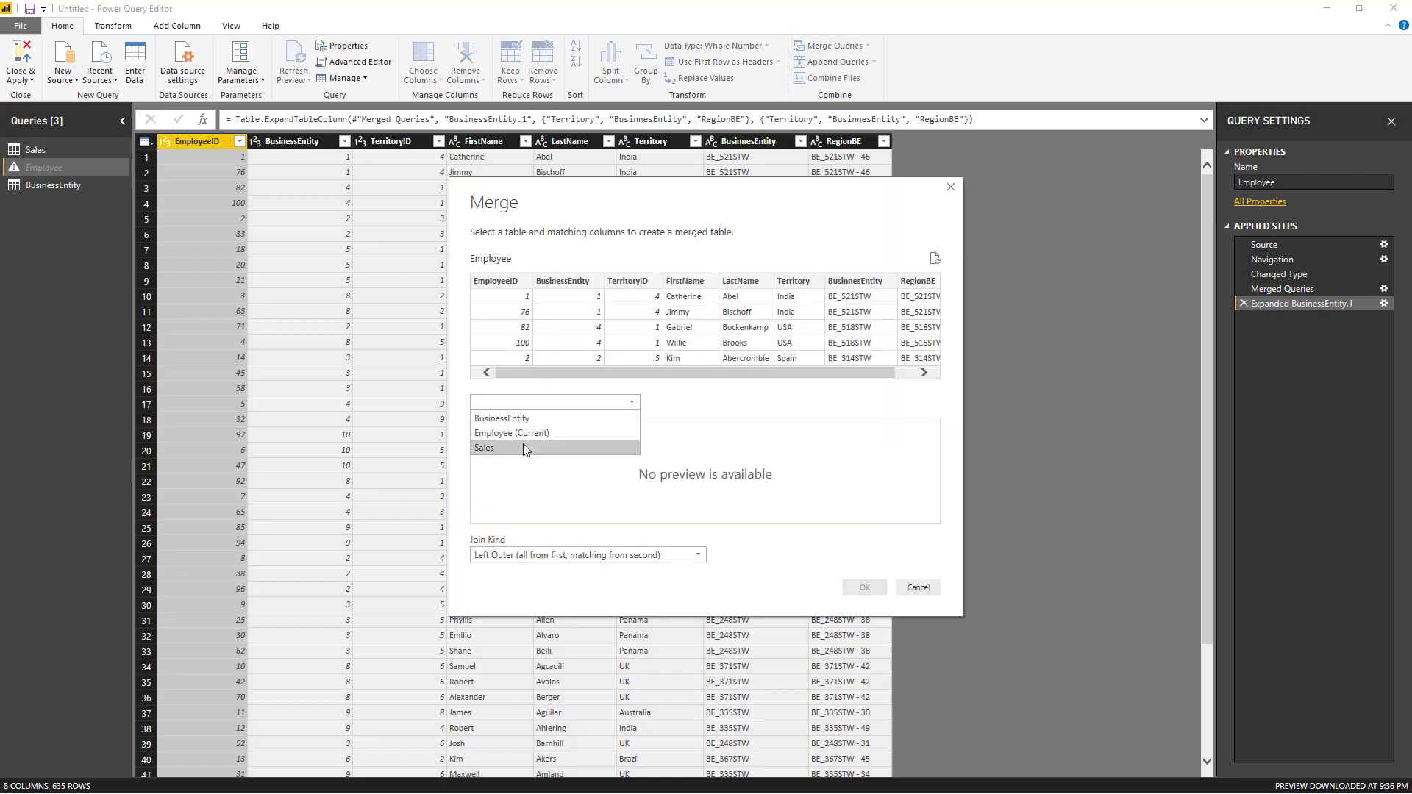
left_click(523, 447)
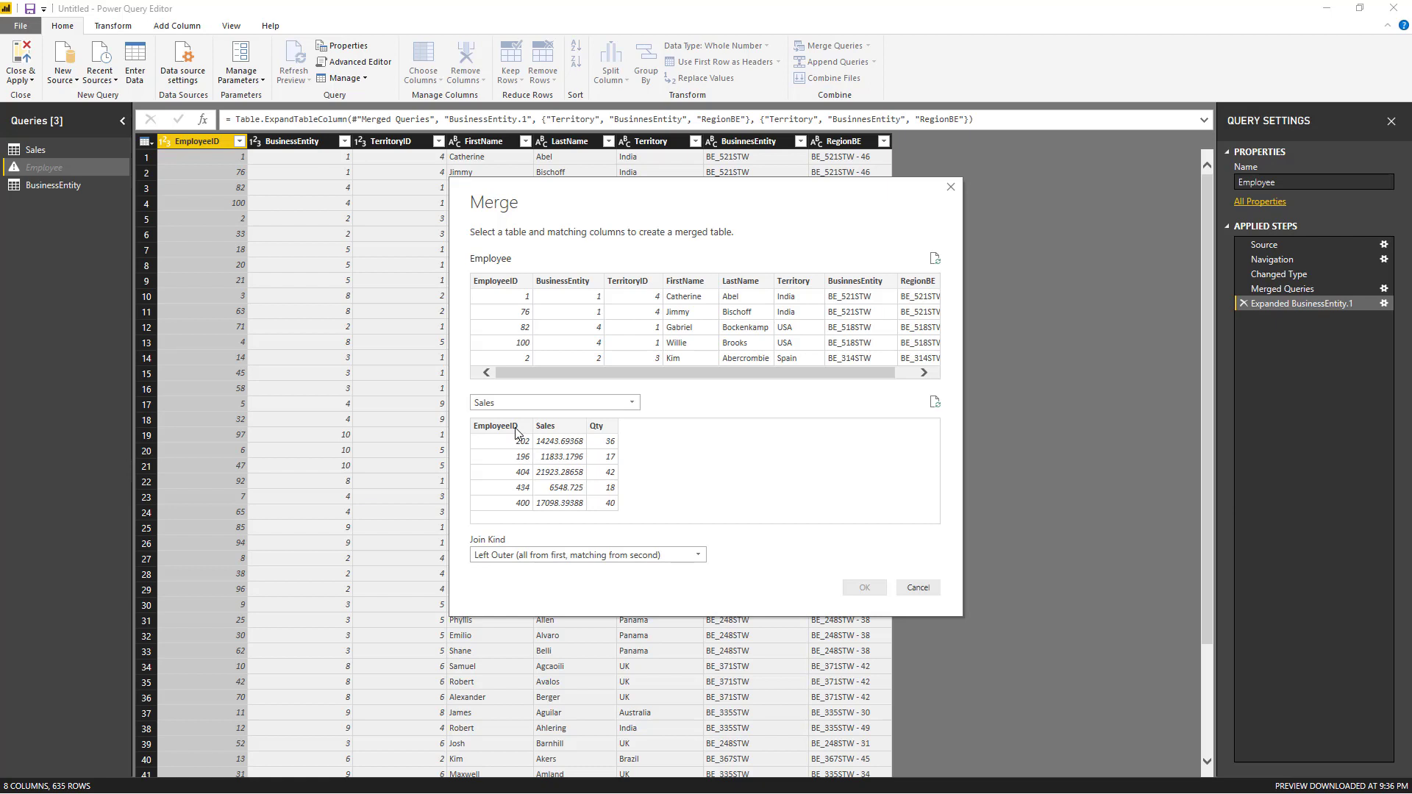
left_click(517, 429)
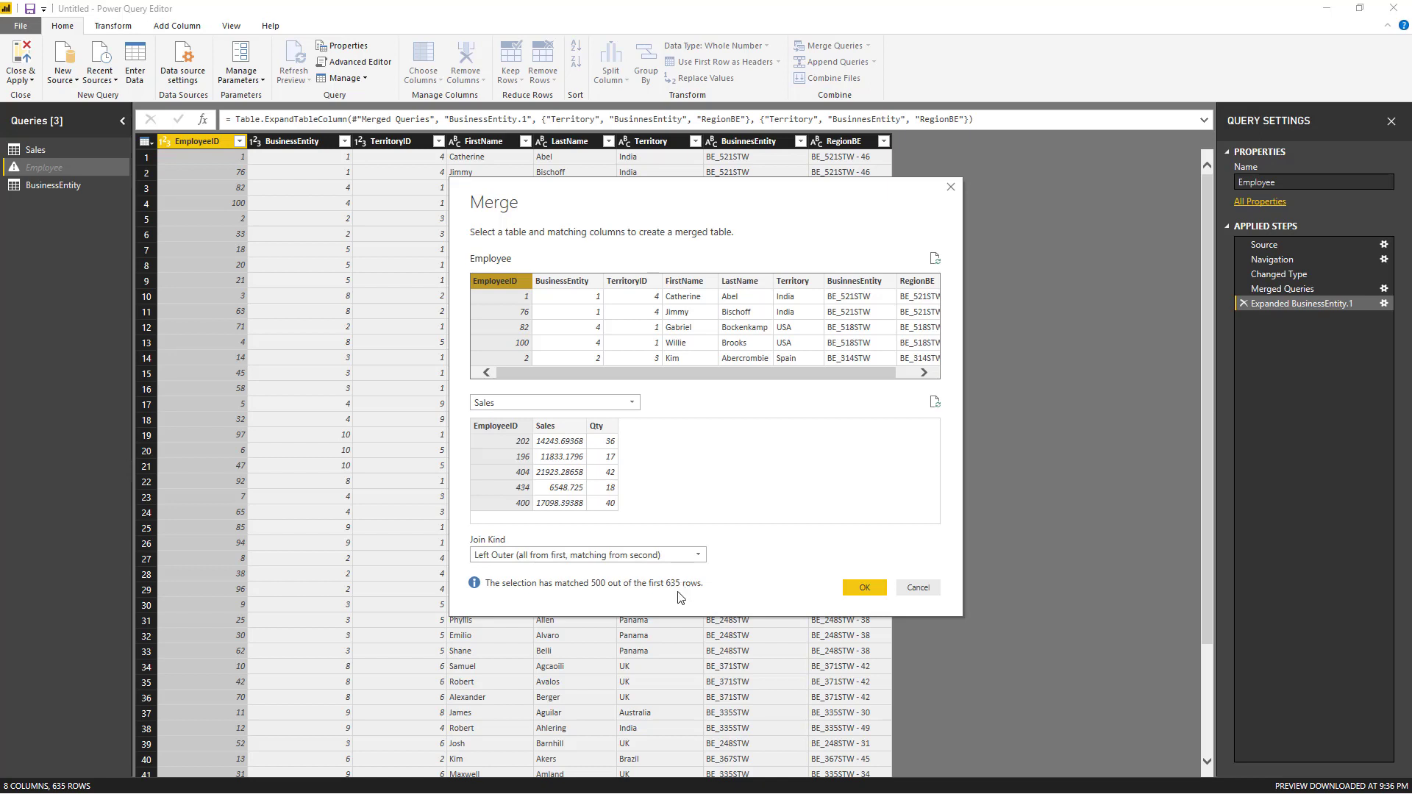
left_click(849, 591)
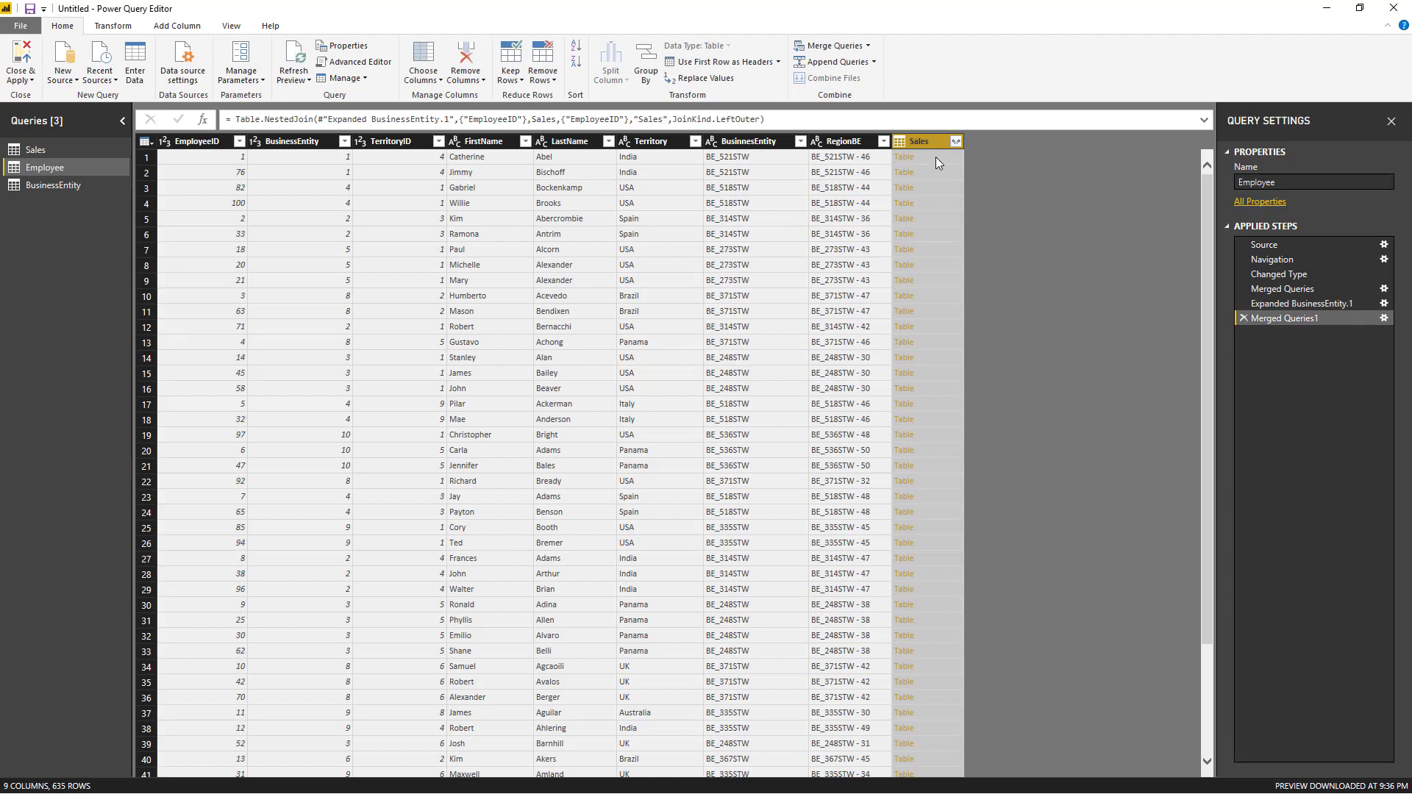
Expand only the Sales and Qty fields from the merged Sales column, leaving out EmployeeID
left_click(935, 156)
left_click(955, 143)
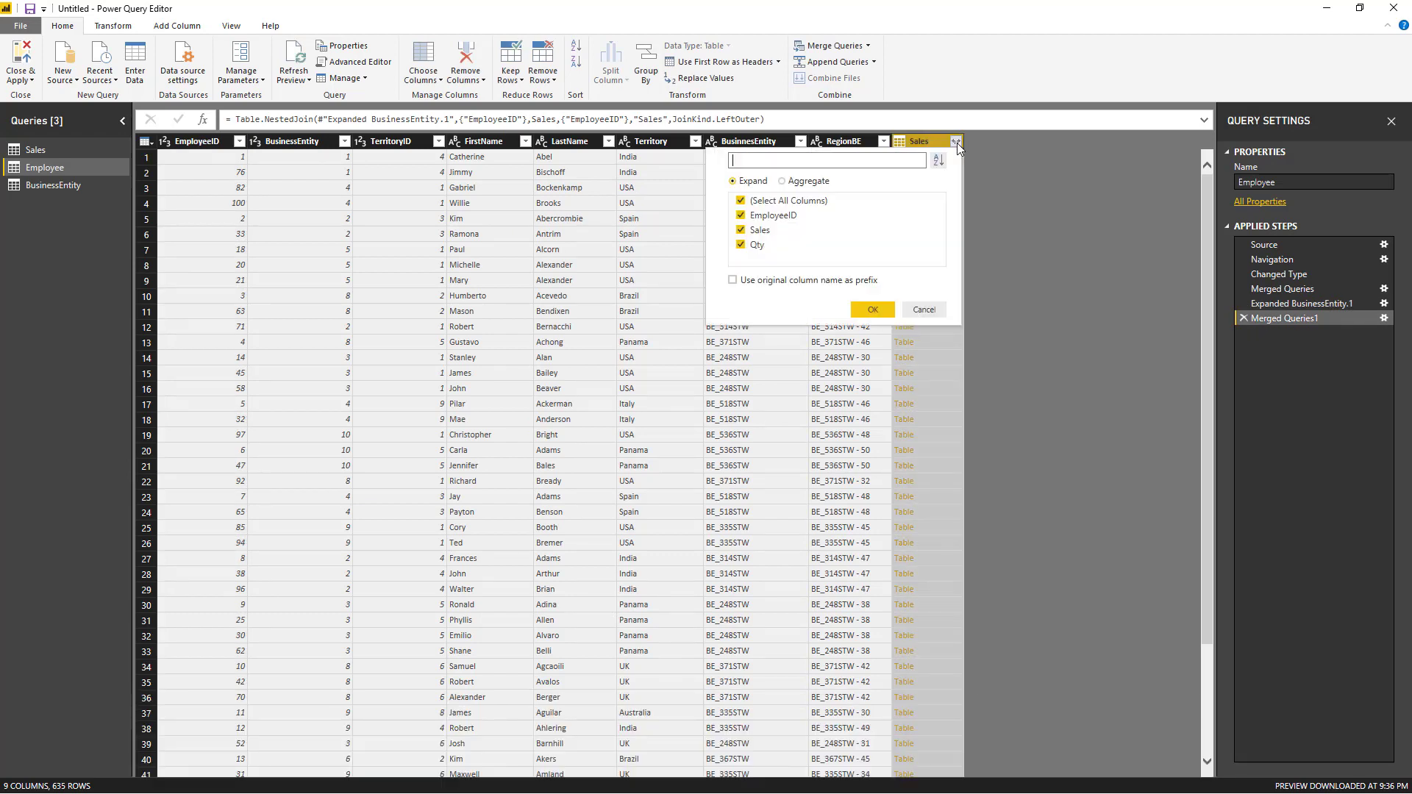
left_click(741, 215)
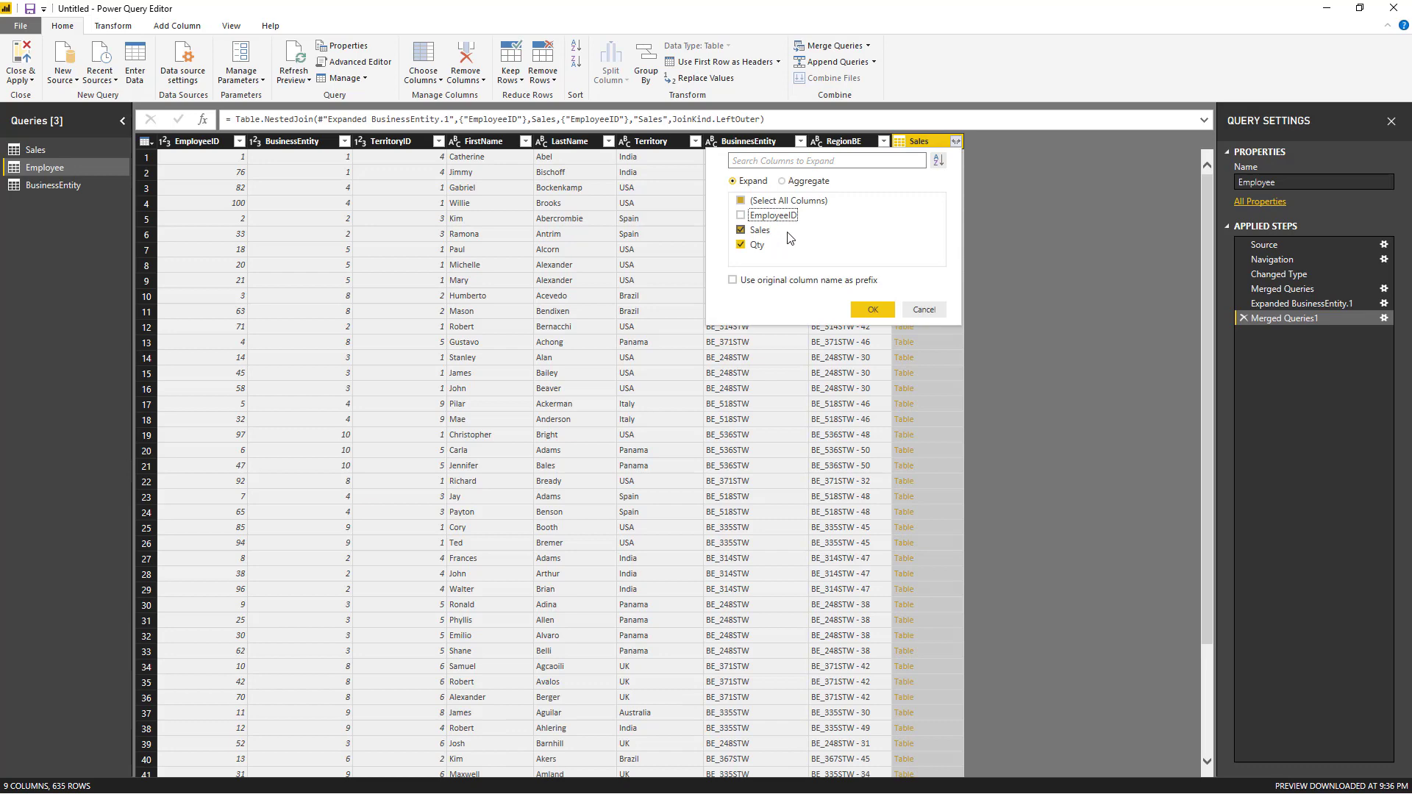
left_click(871, 310)
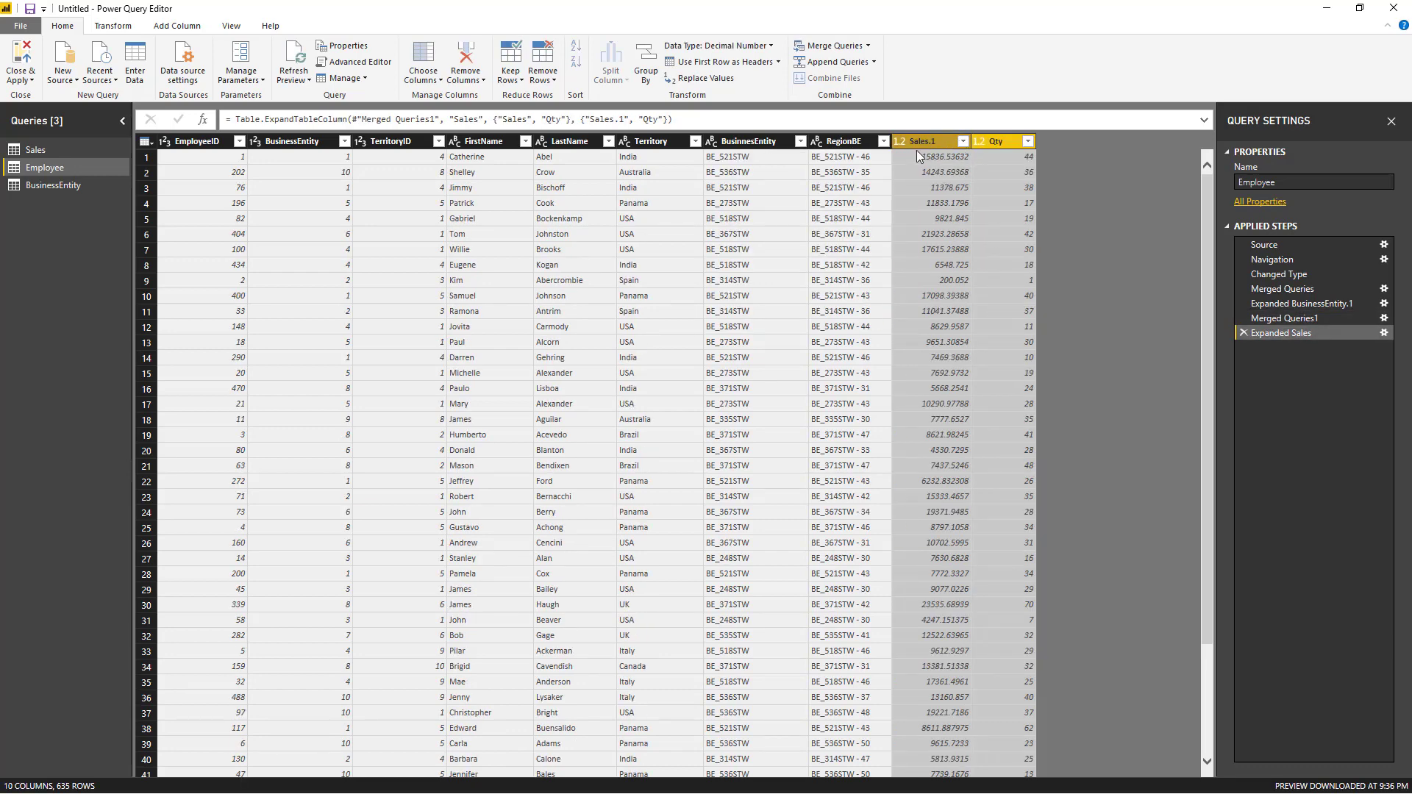
Filter the null values out of the Sales.1 column
left_click(963, 143)
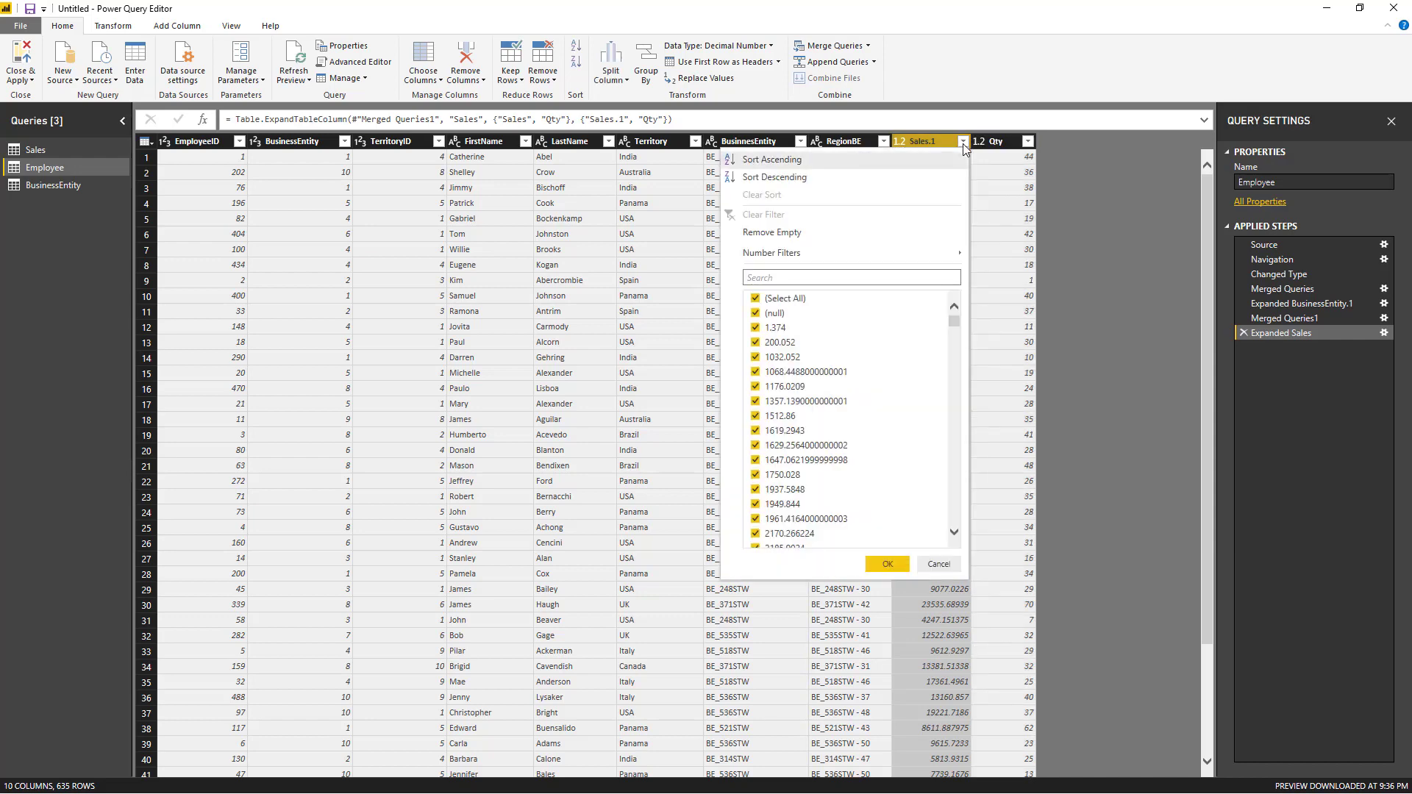
left_click(767, 315)
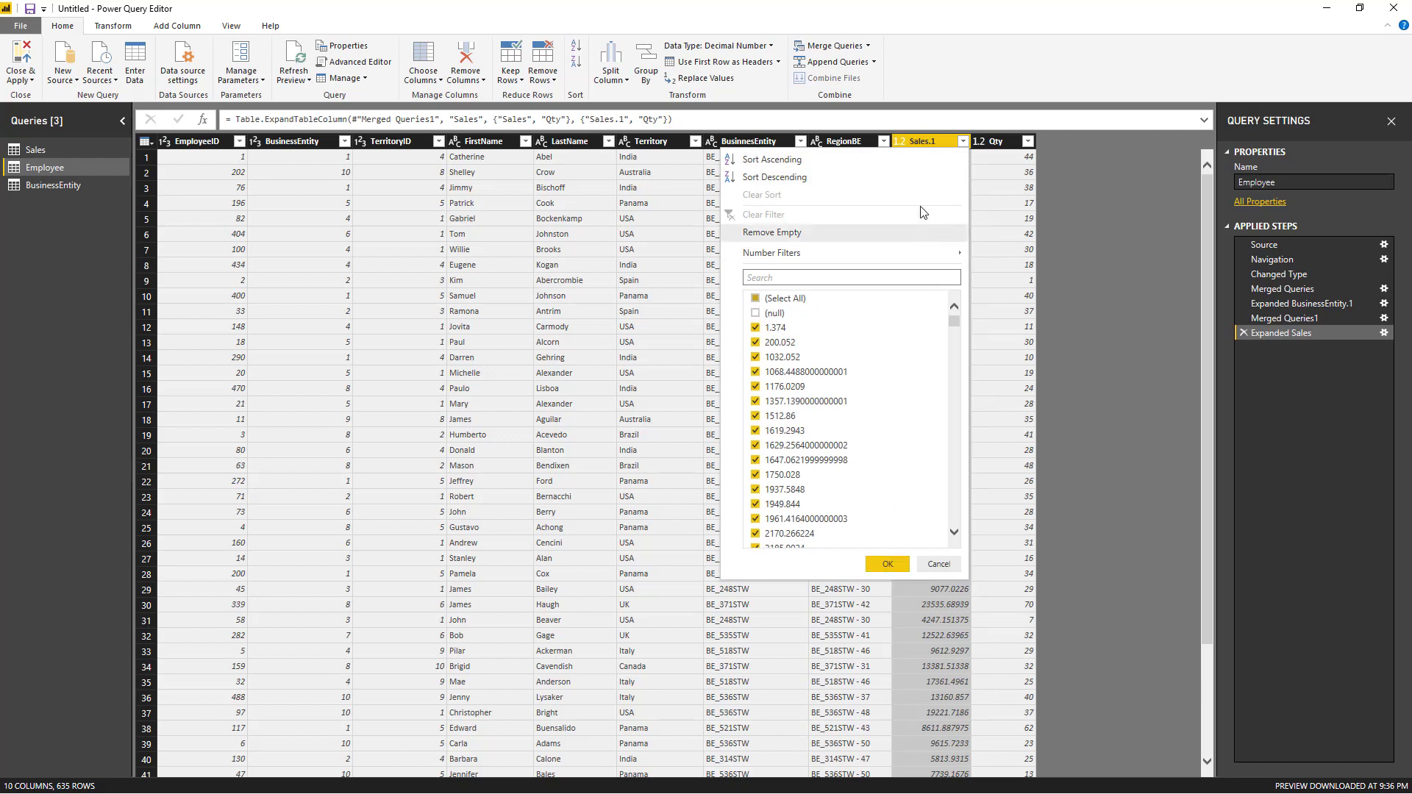
left_click(886, 564)
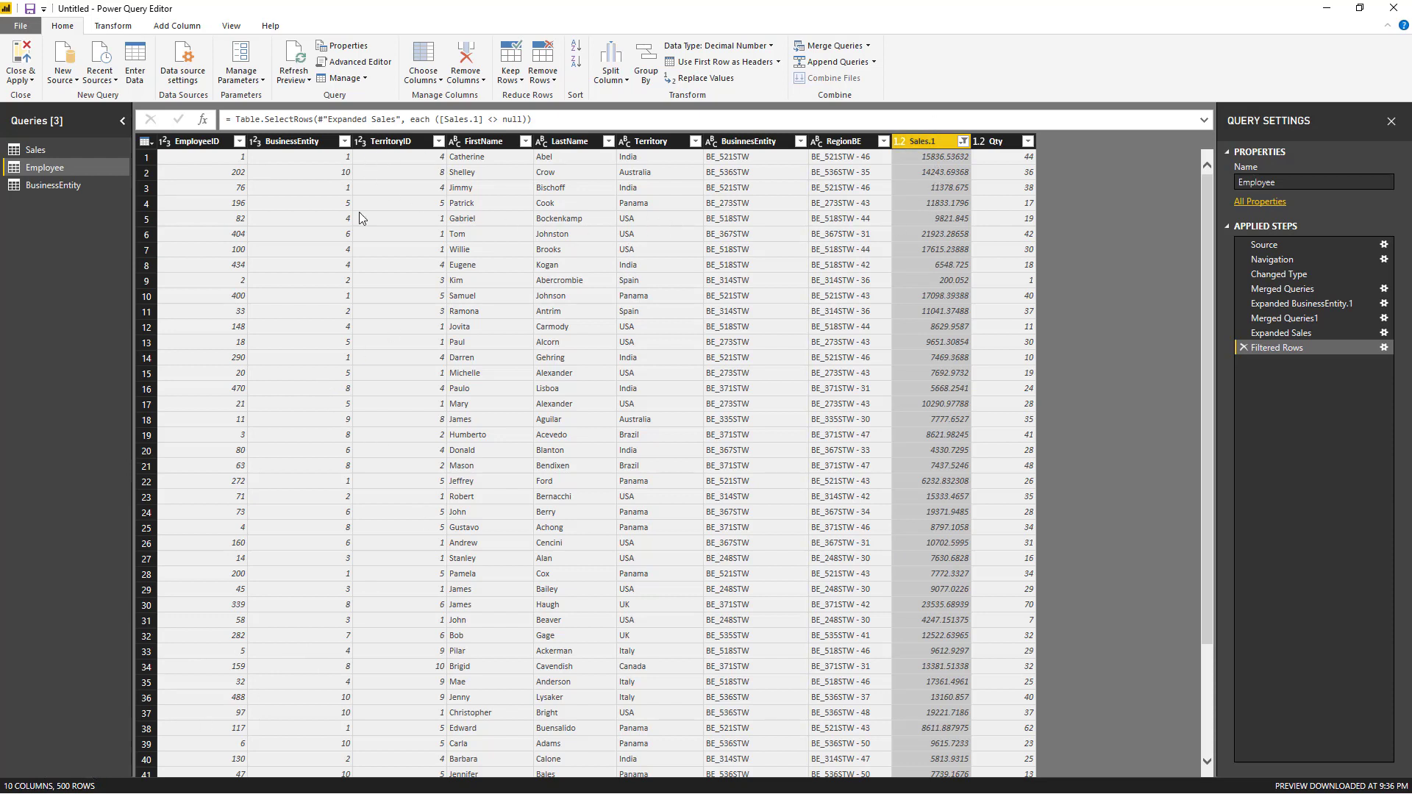
Disable loading for the BusinessEntity and Sales queries
left_click(48, 187)
right_click(47, 187)
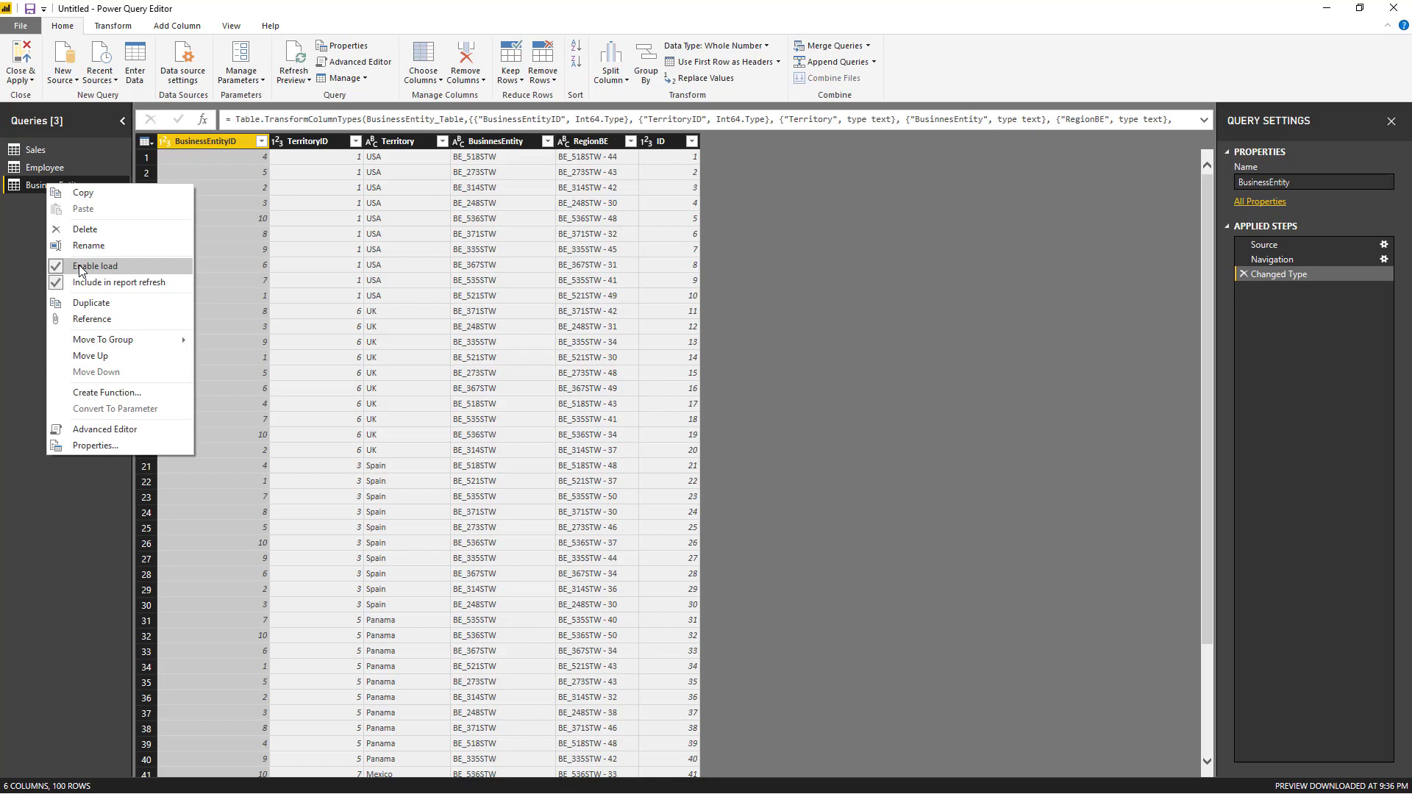
left_click(82, 266)
left_click(32, 151)
right_click(34, 152)
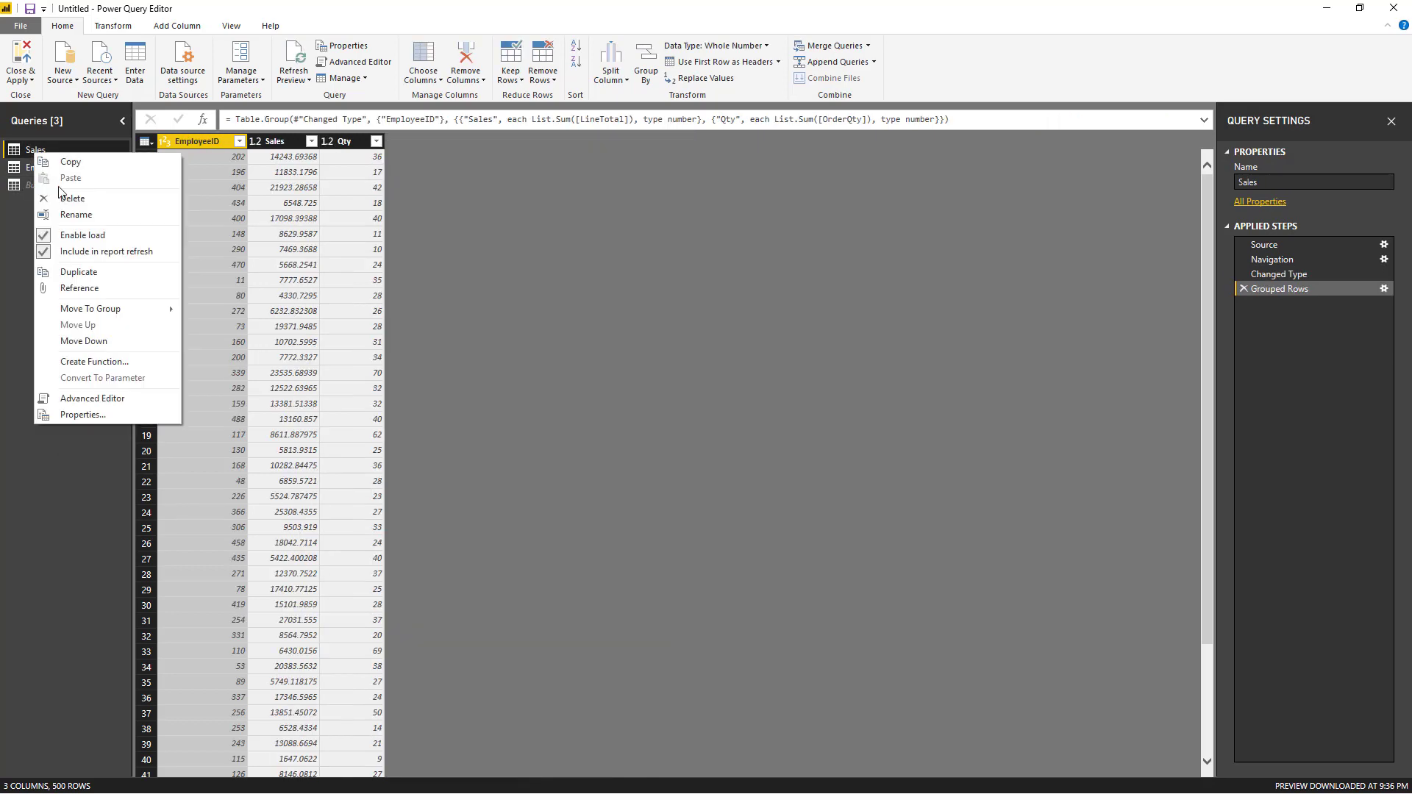
left_click(79, 235)
Rename the Employee query to Output, then close the query editor and apply the changes to the report
left_click(52, 167)
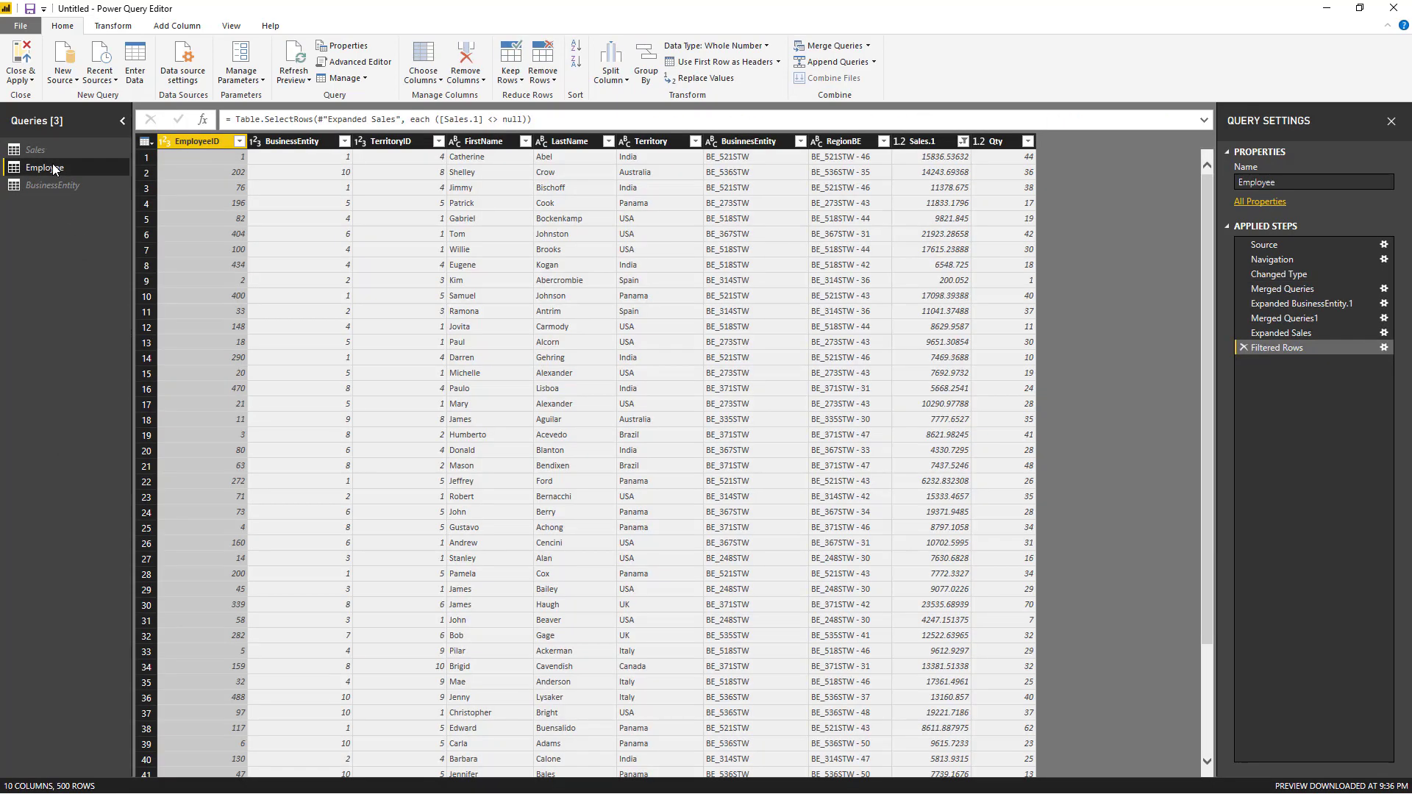
key("Tab")
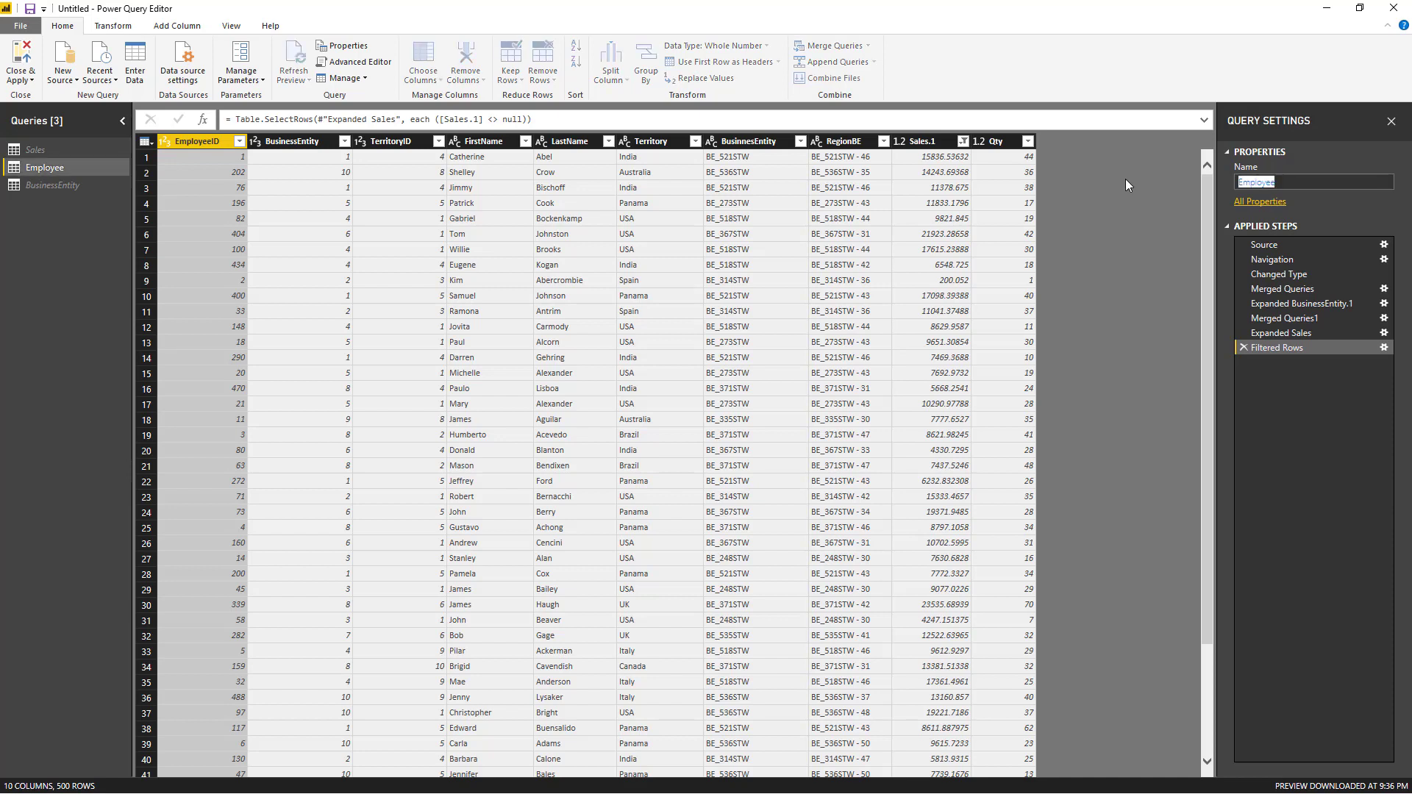
type("Output")
key("Return")
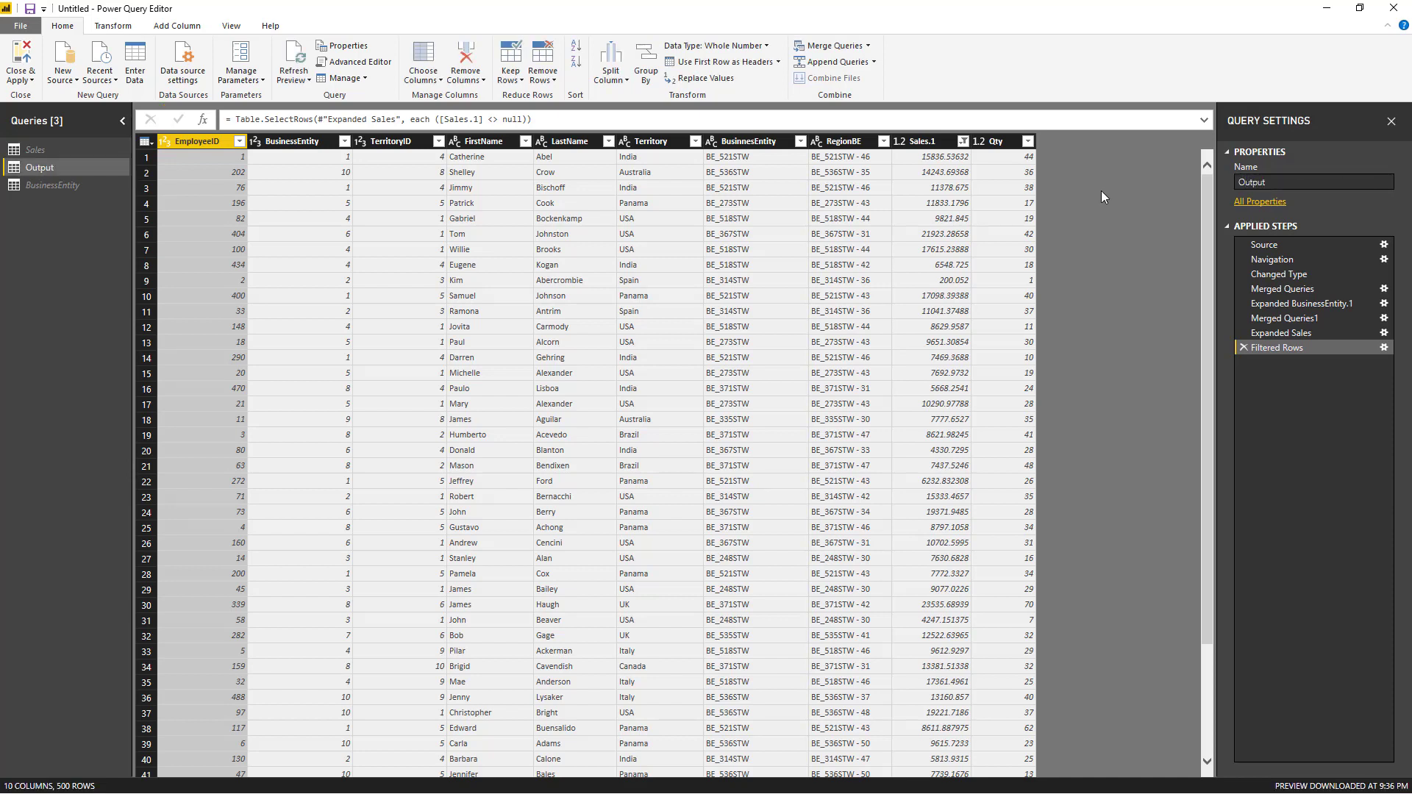
left_click(28, 81)
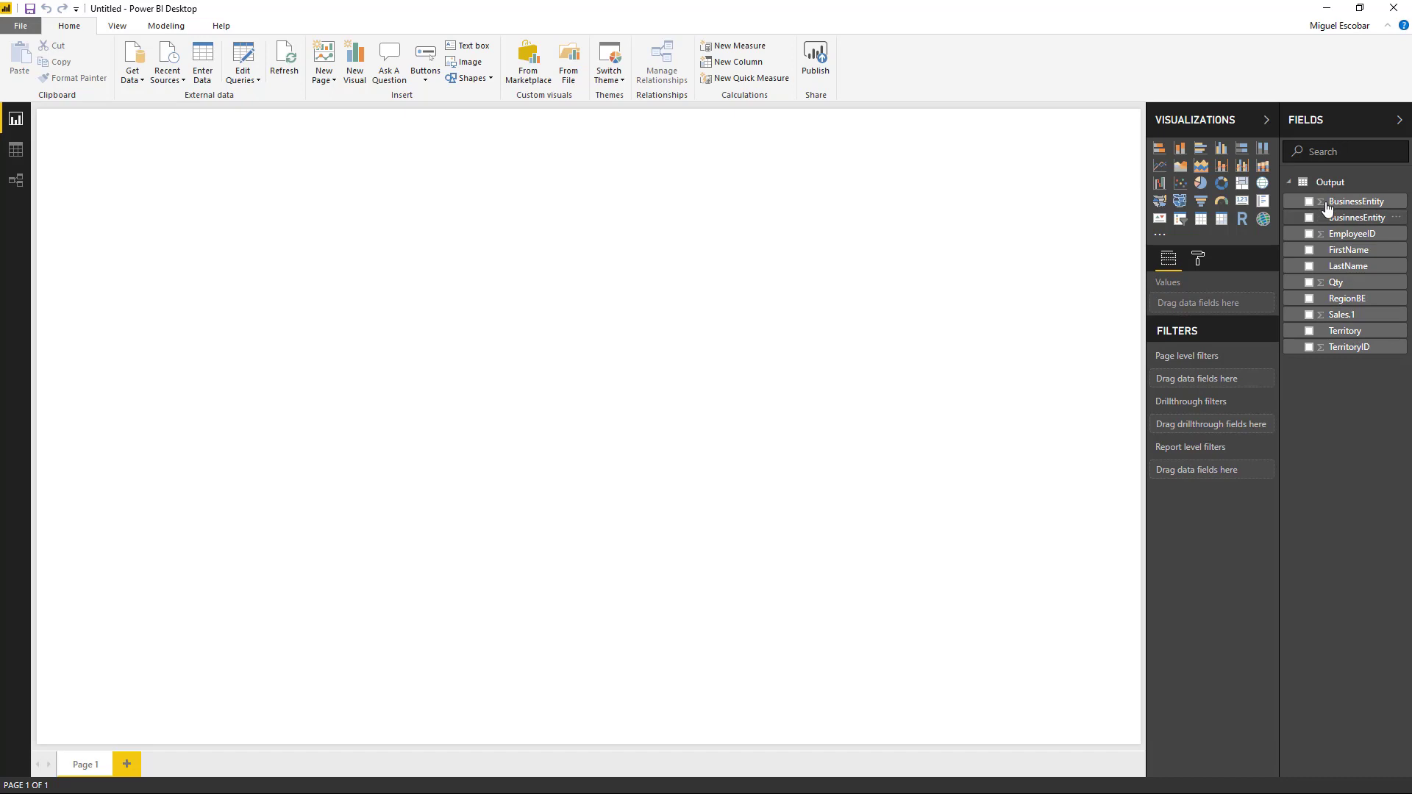
left_click(1310, 283)
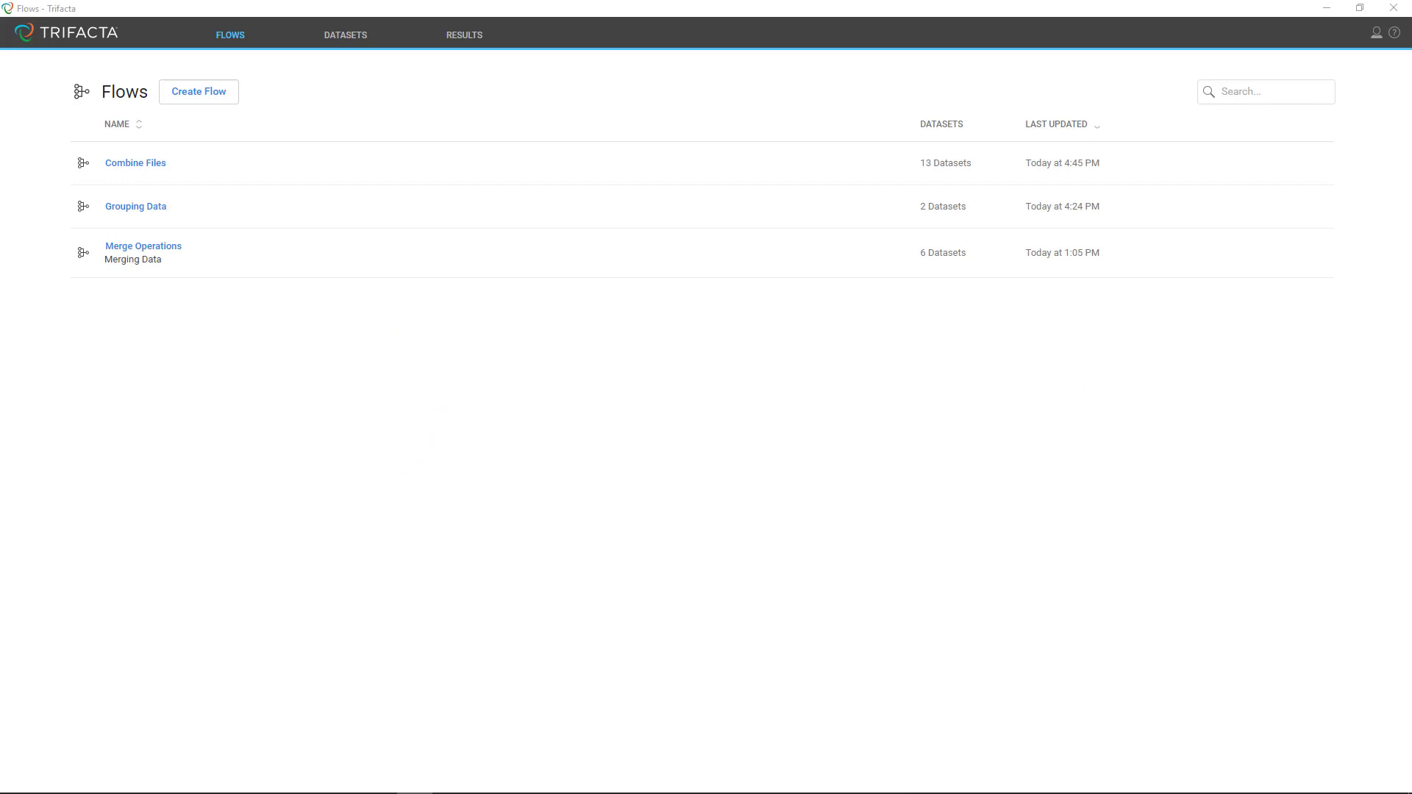
Create a new flow named "Merge Operations - Youtube"
left_click(185, 99)
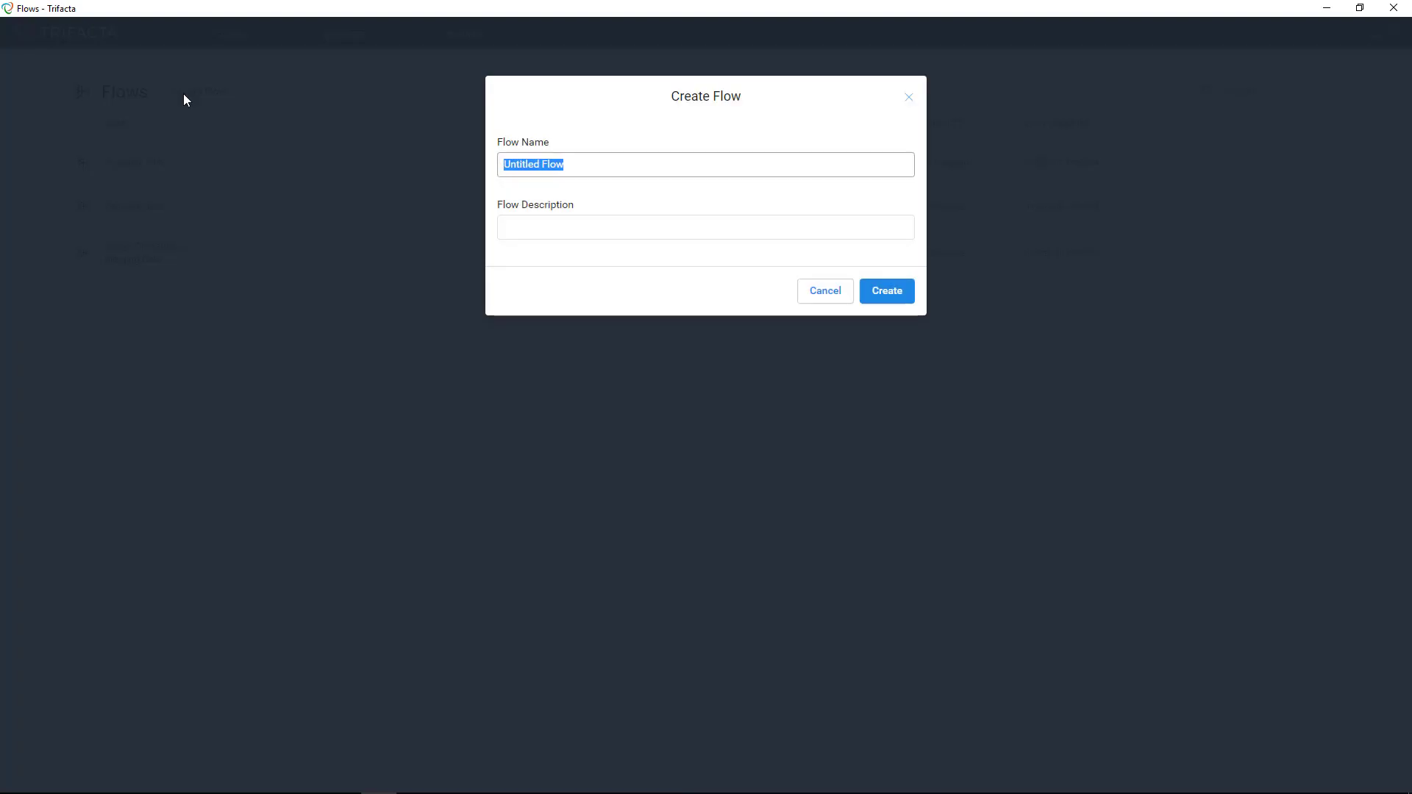
type("Merge Operations - Youtube")
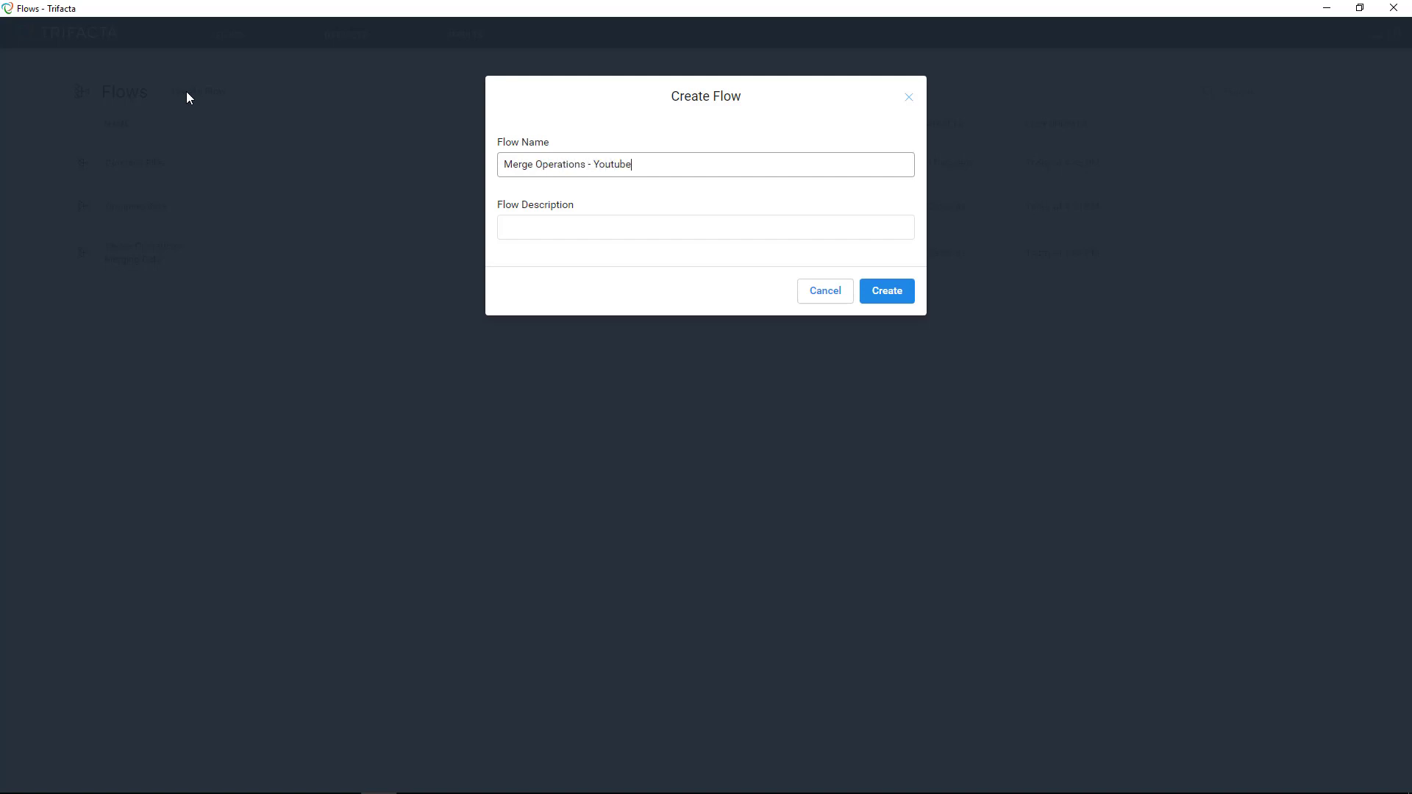
key("Return")
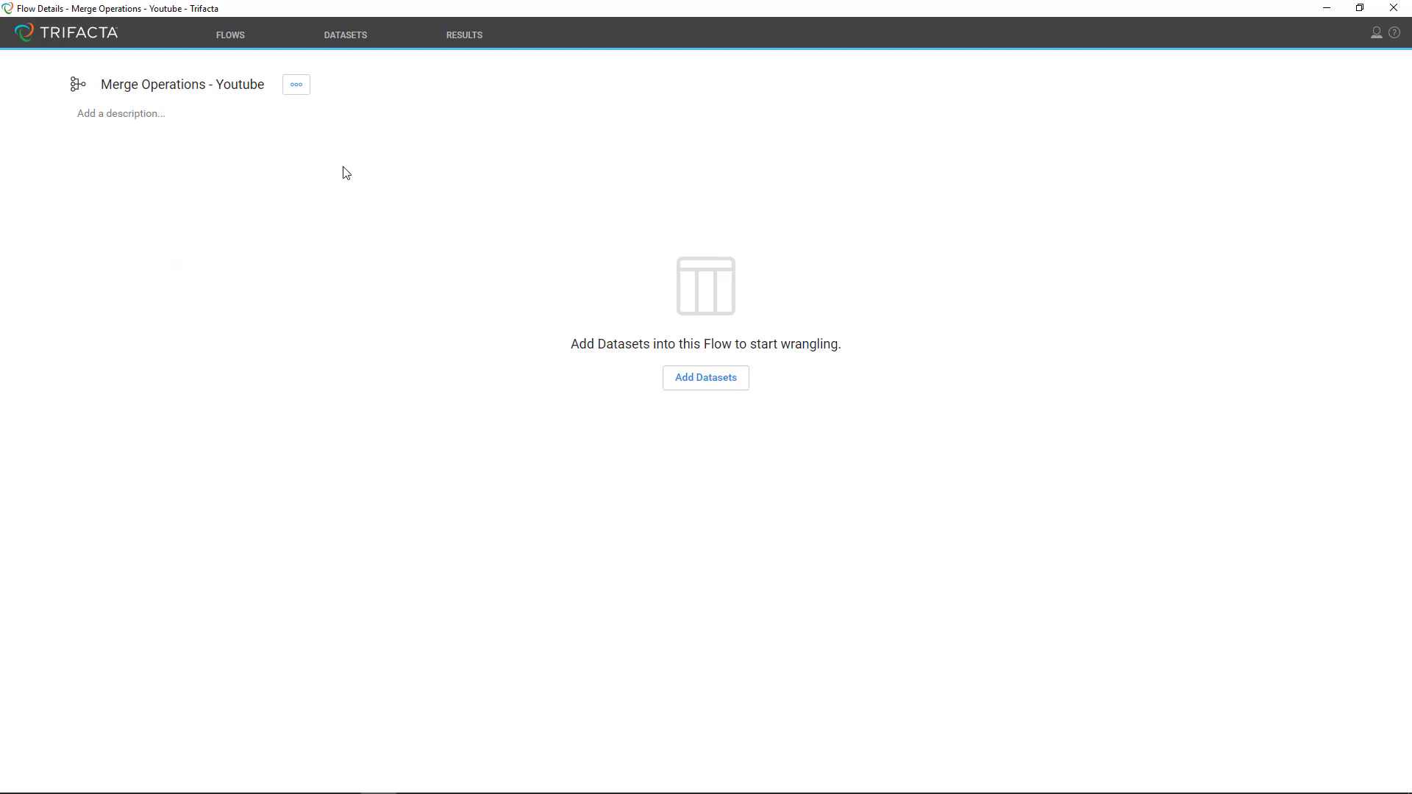
Add the imported BusinessEntity and Employee datasets to the flow, along with the Sales dataset updated at 1:05 PM
left_click(703, 379)
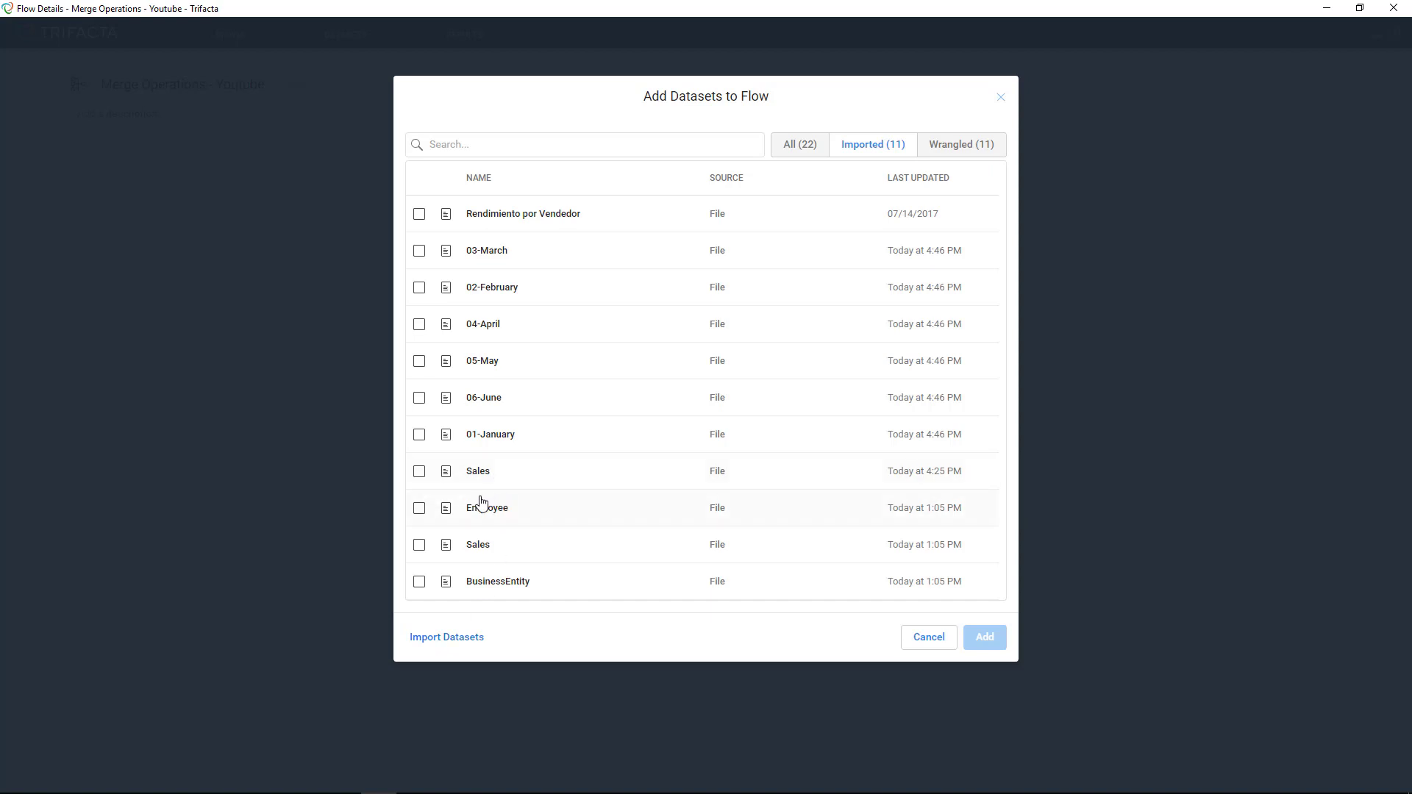
left_click(418, 583)
left_click(418, 545)
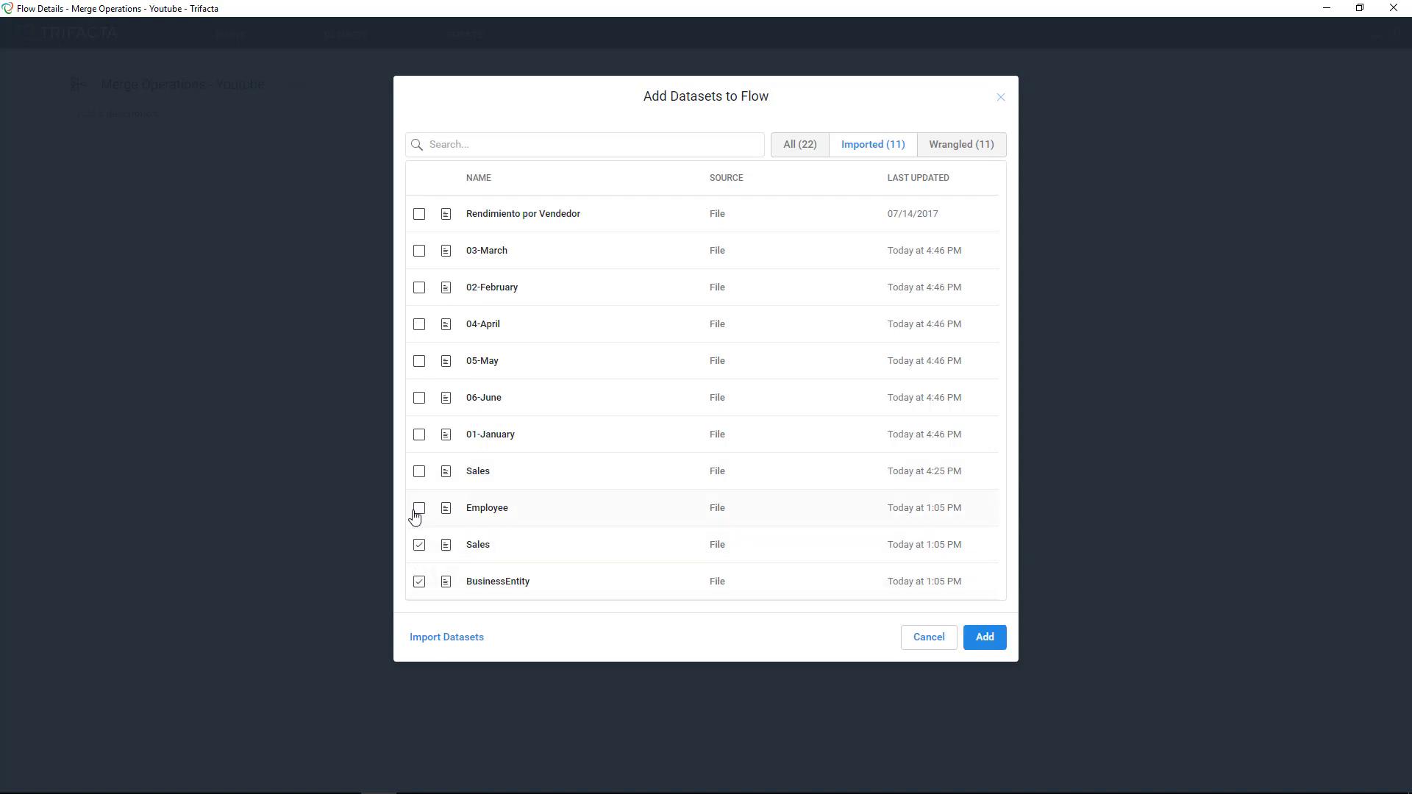
left_click(418, 509)
left_click(986, 638)
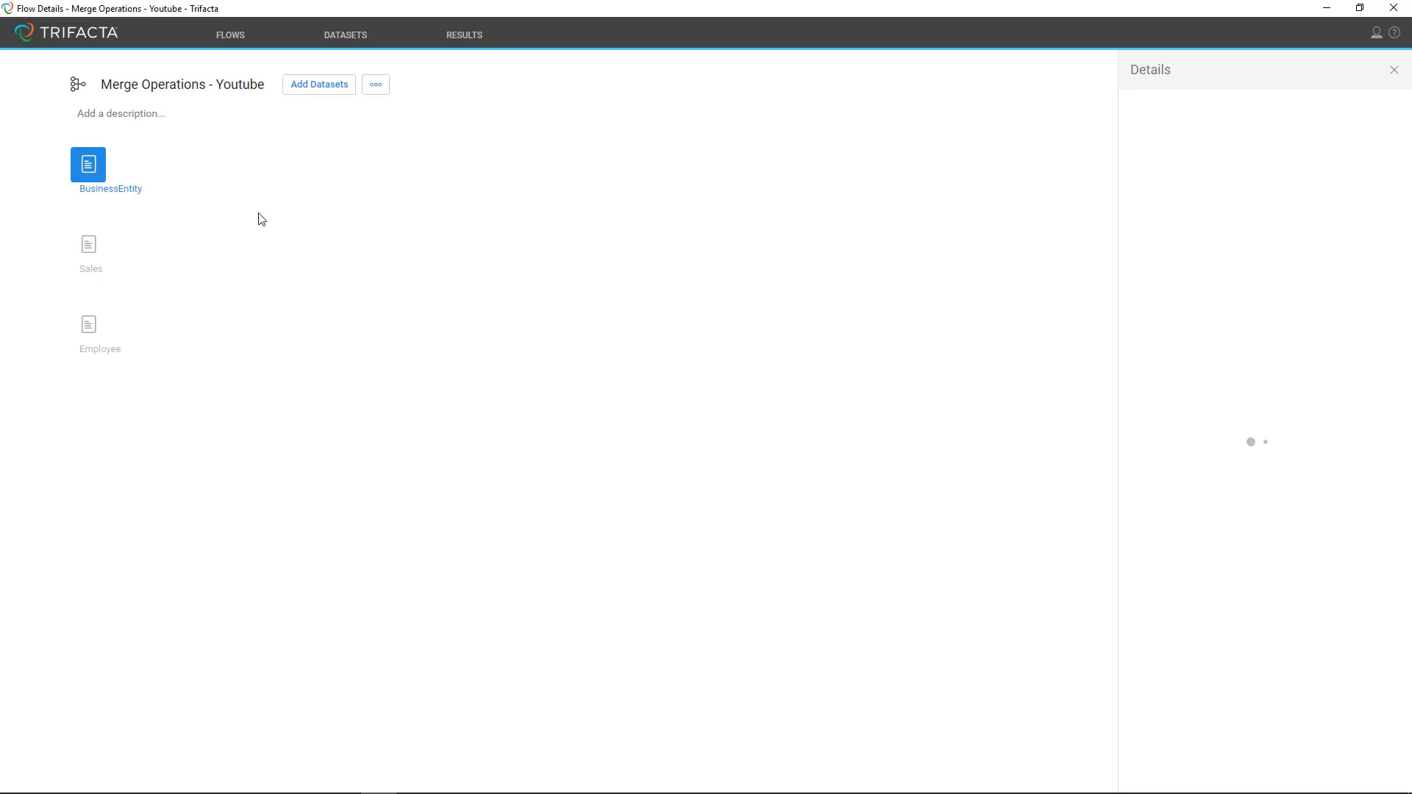
Add a new recipe to the Sales dataset and open it for editing
left_click(97, 197)
mouse_move(1267, 235)
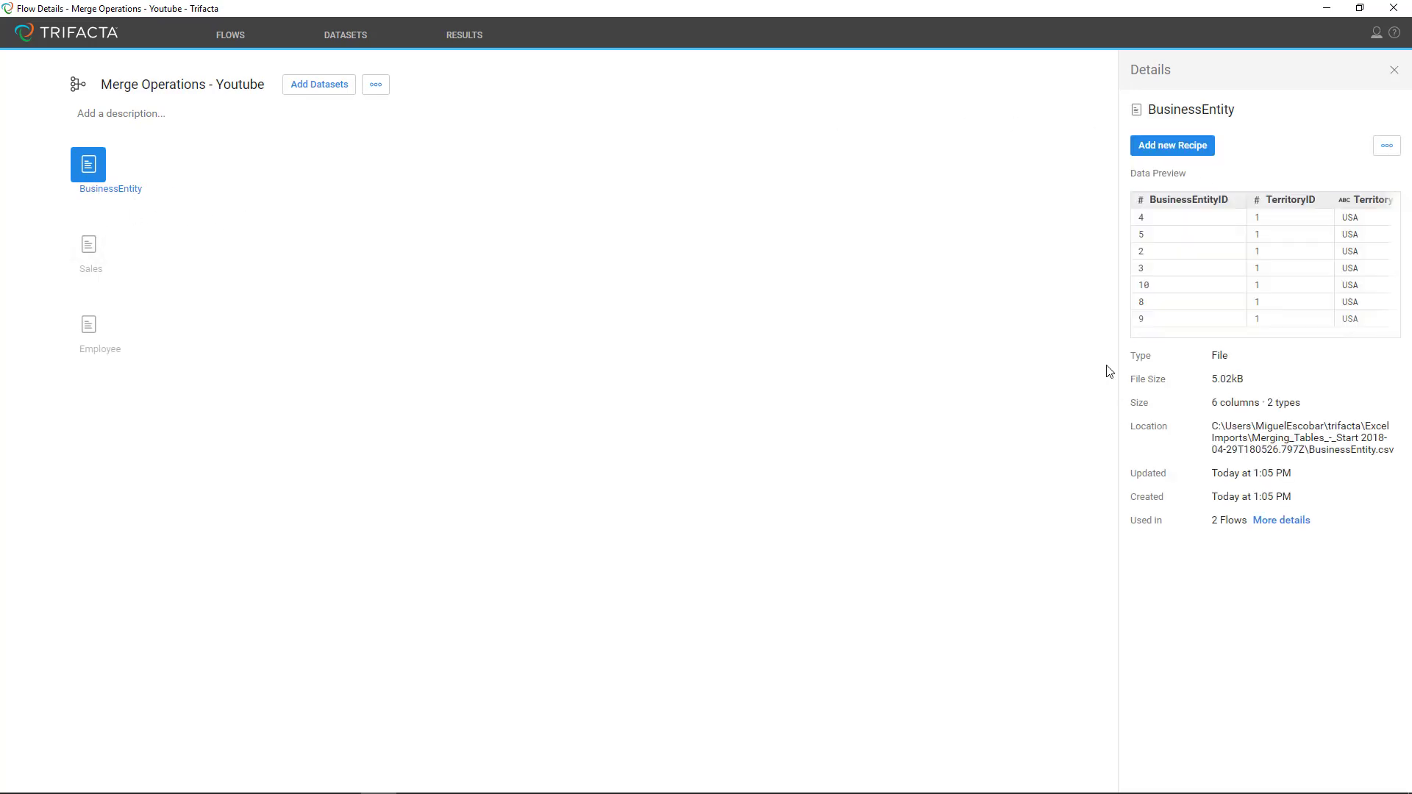
left_click(96, 261)
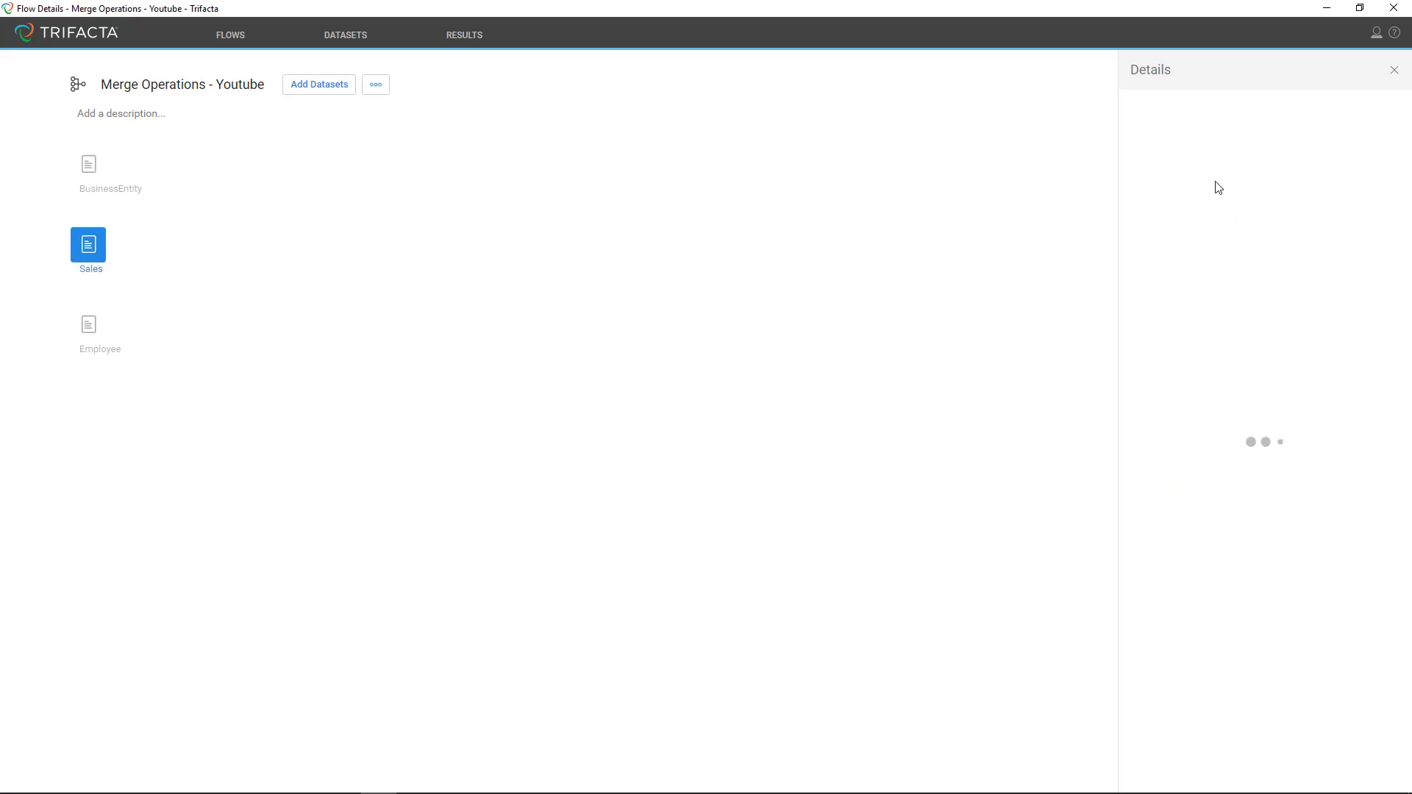
mouse_move(1238, 266)
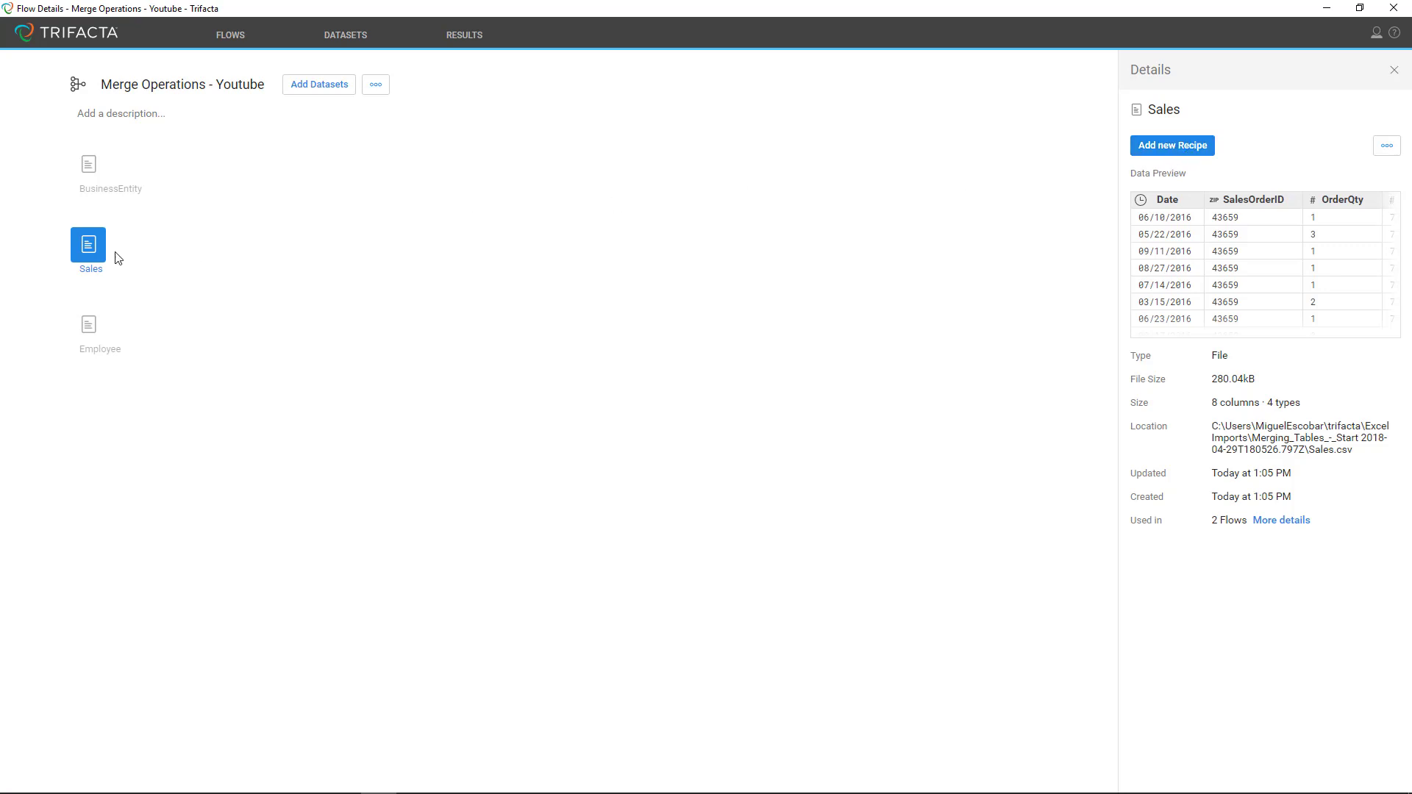
left_click(1176, 155)
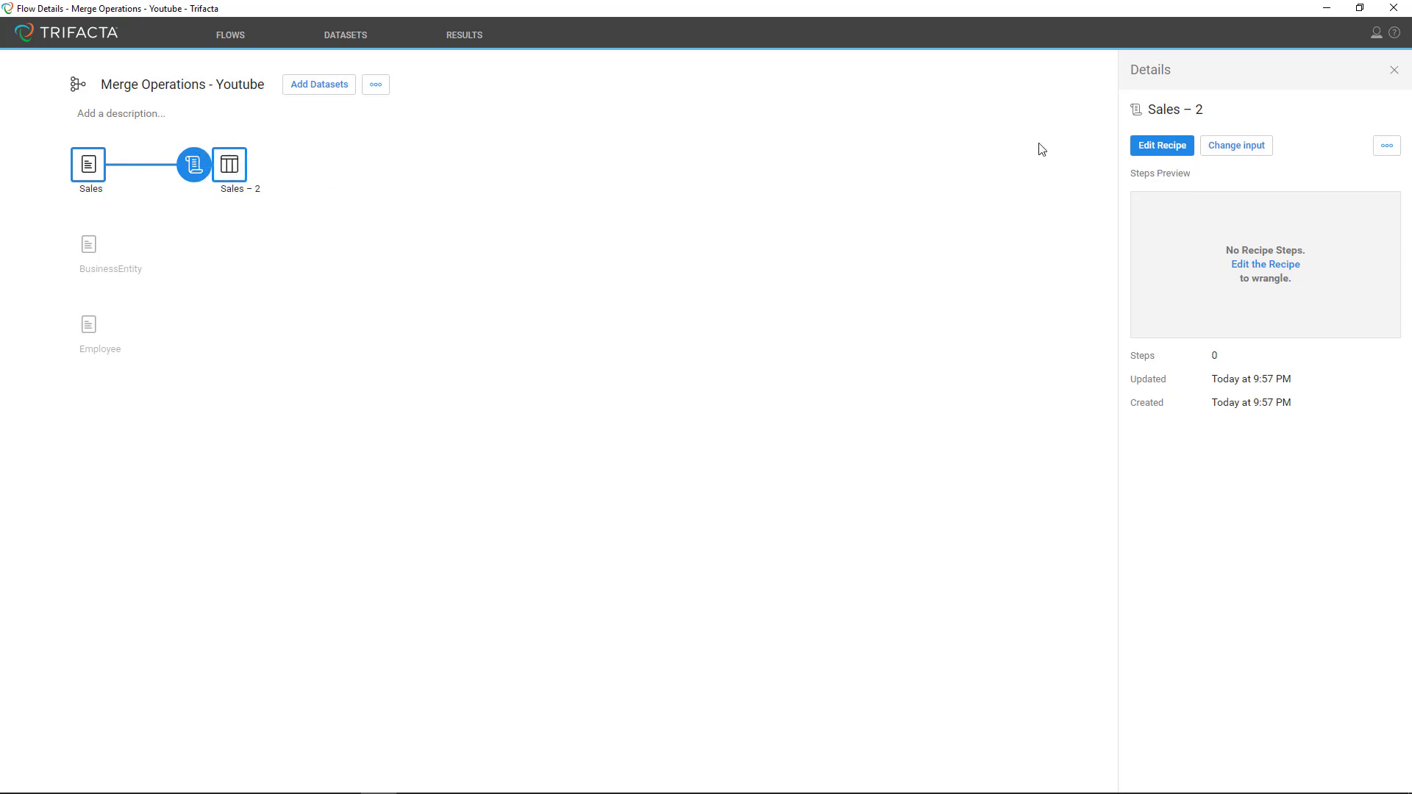
left_click(1169, 154)
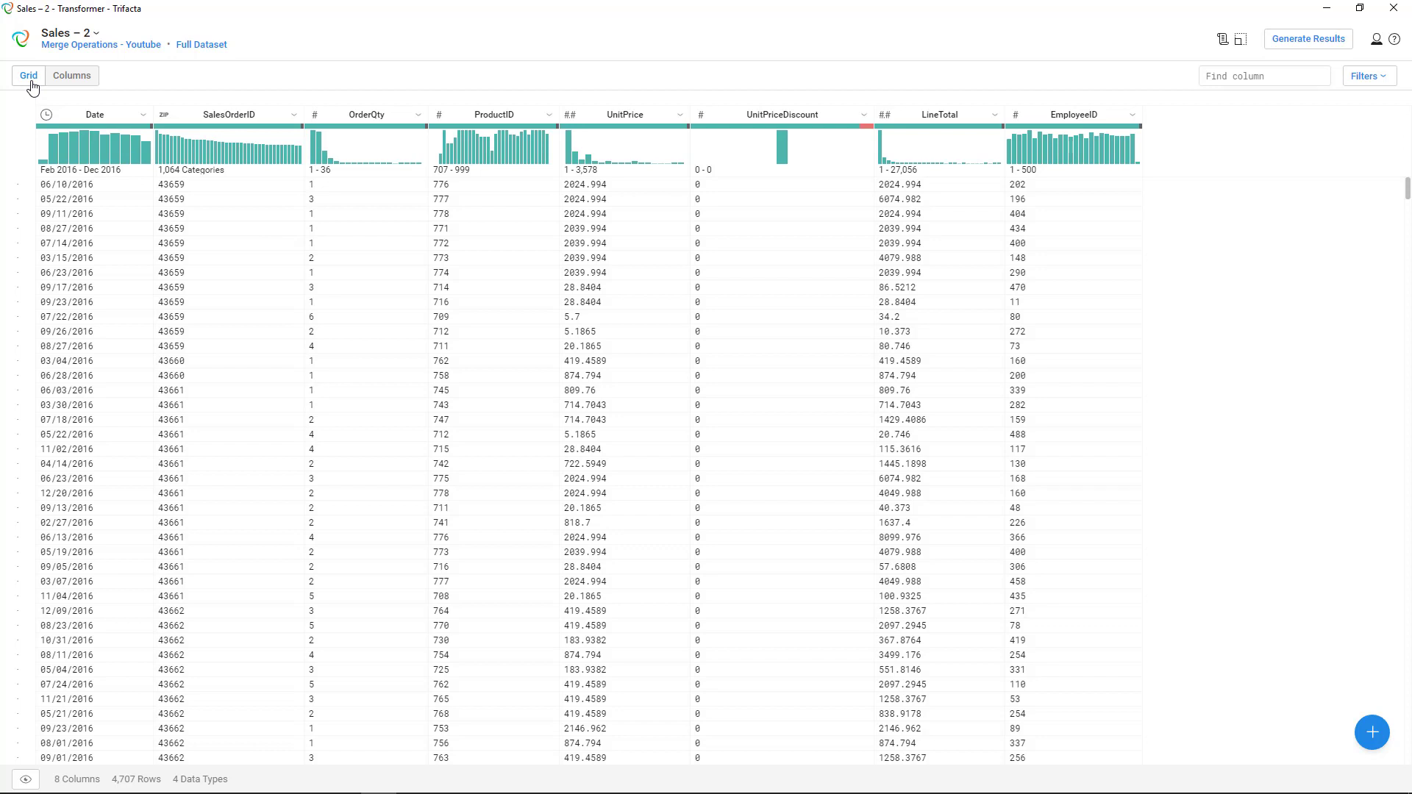
Start an aggregate transformation that groups the Sales data by EmployeeID as a new table
left_click(73, 78)
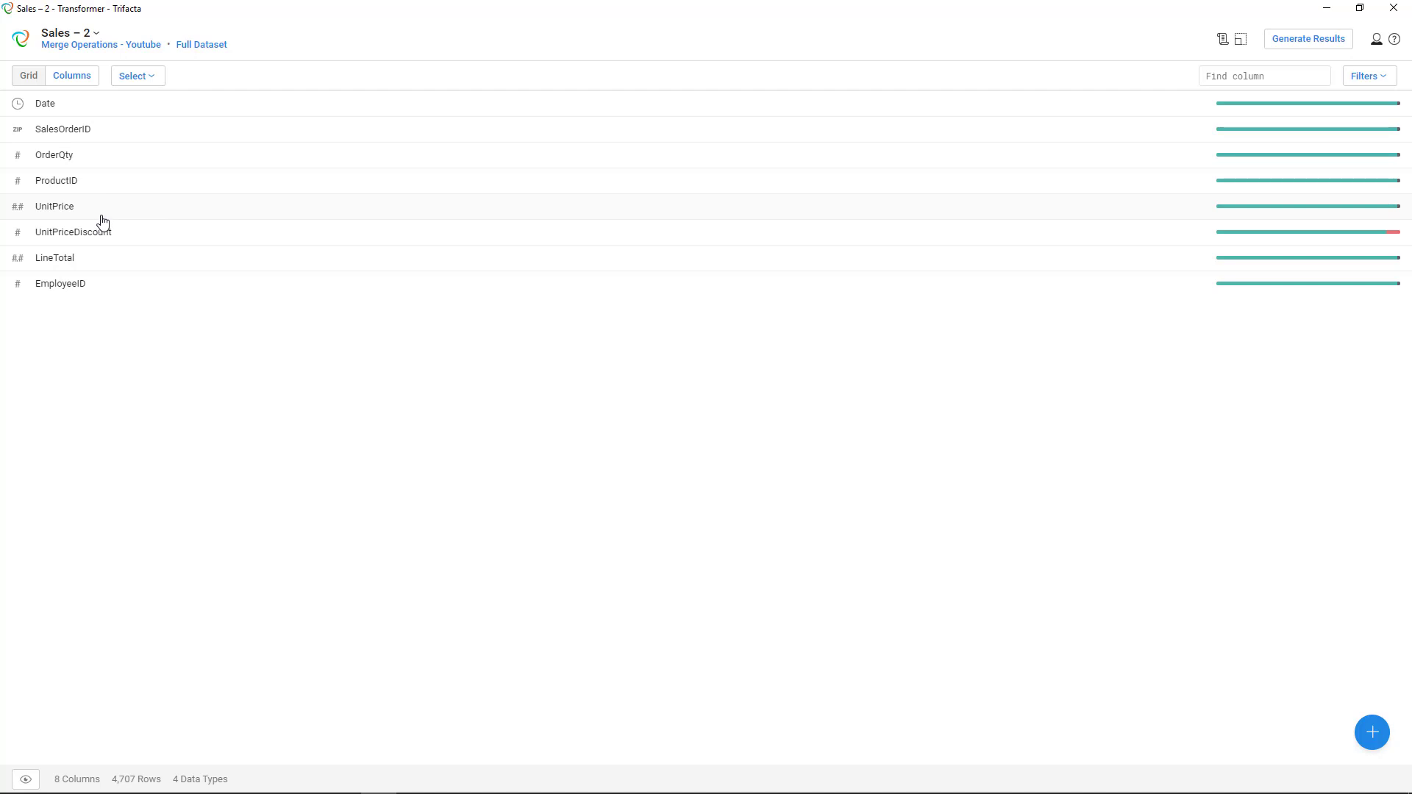
left_click(98, 290)
right_click(97, 289)
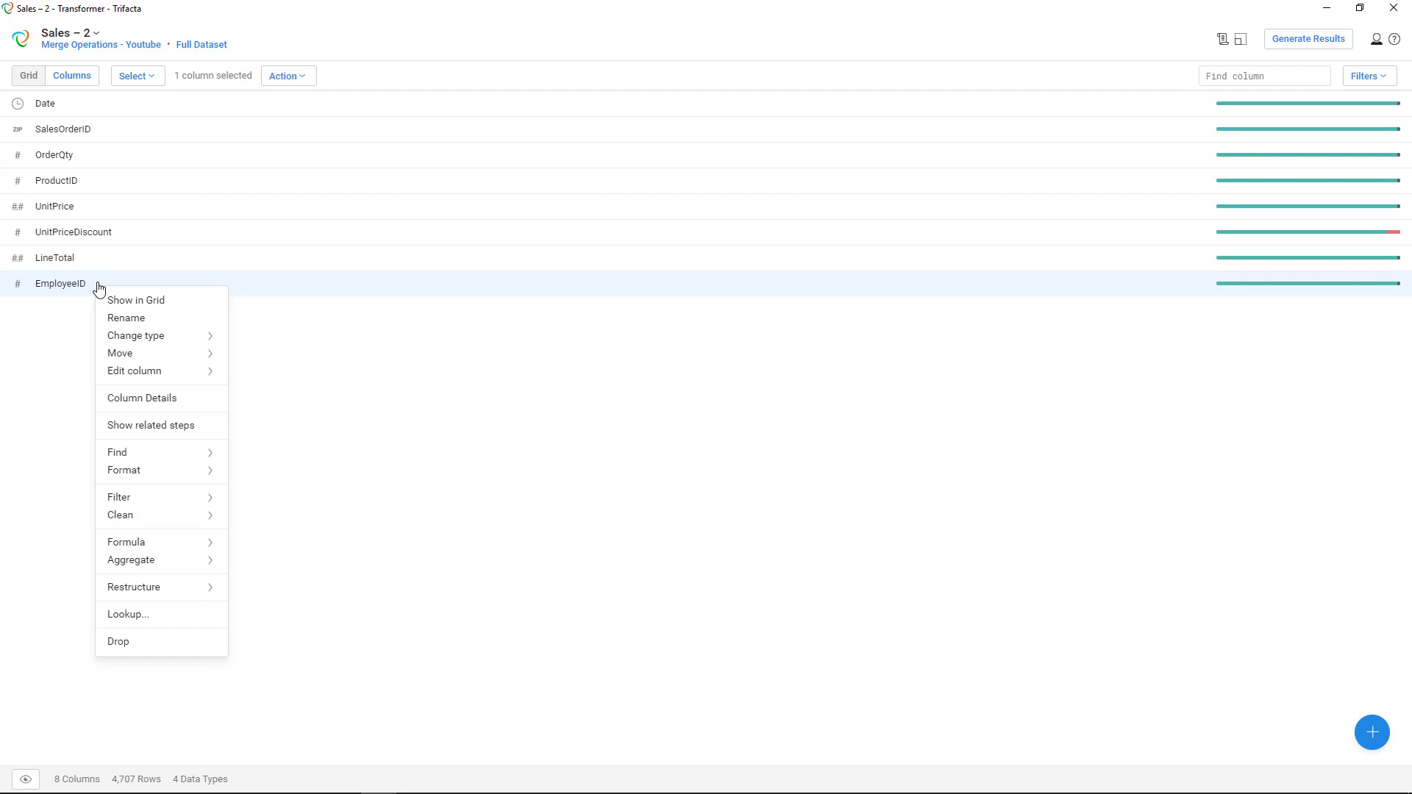
mouse_move(183, 565)
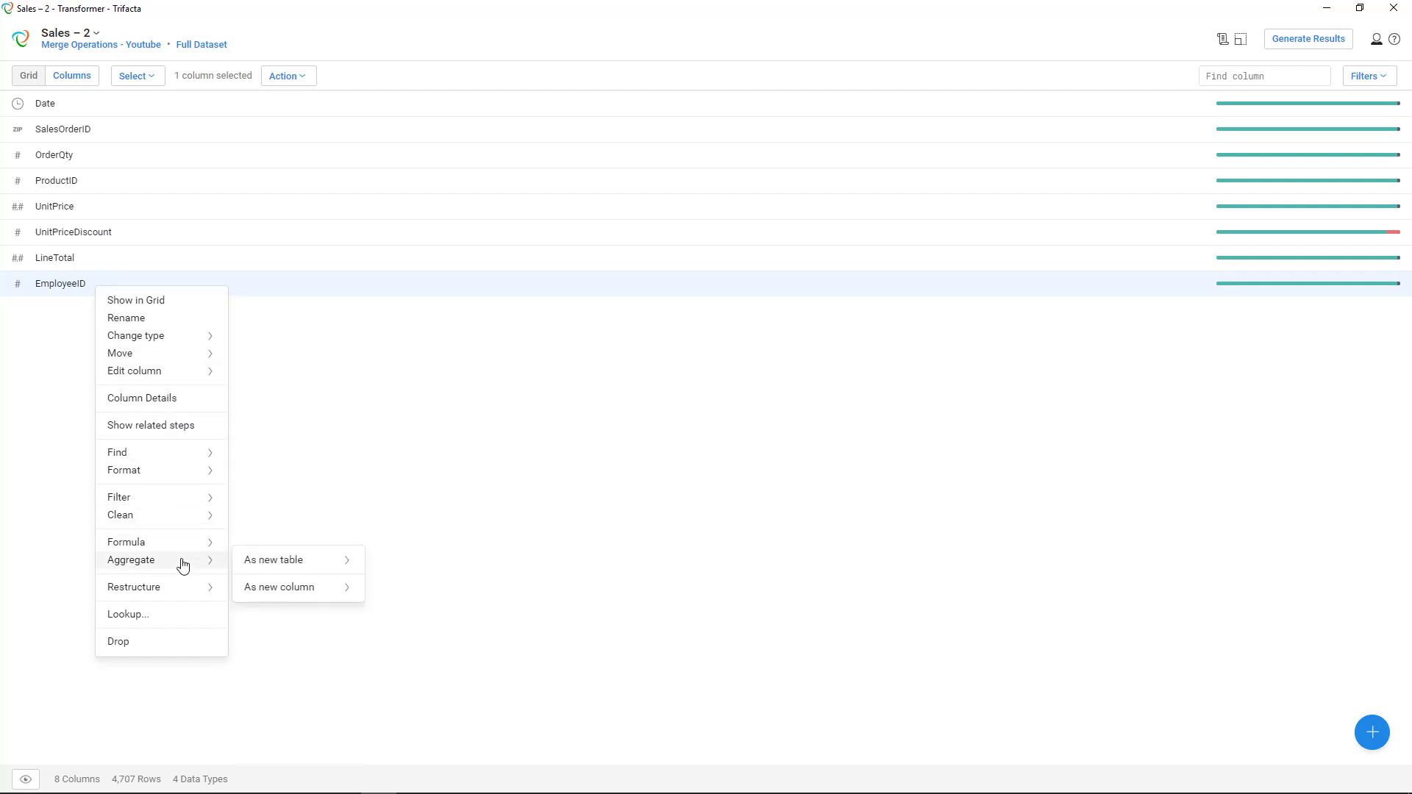
mouse_move(267, 561)
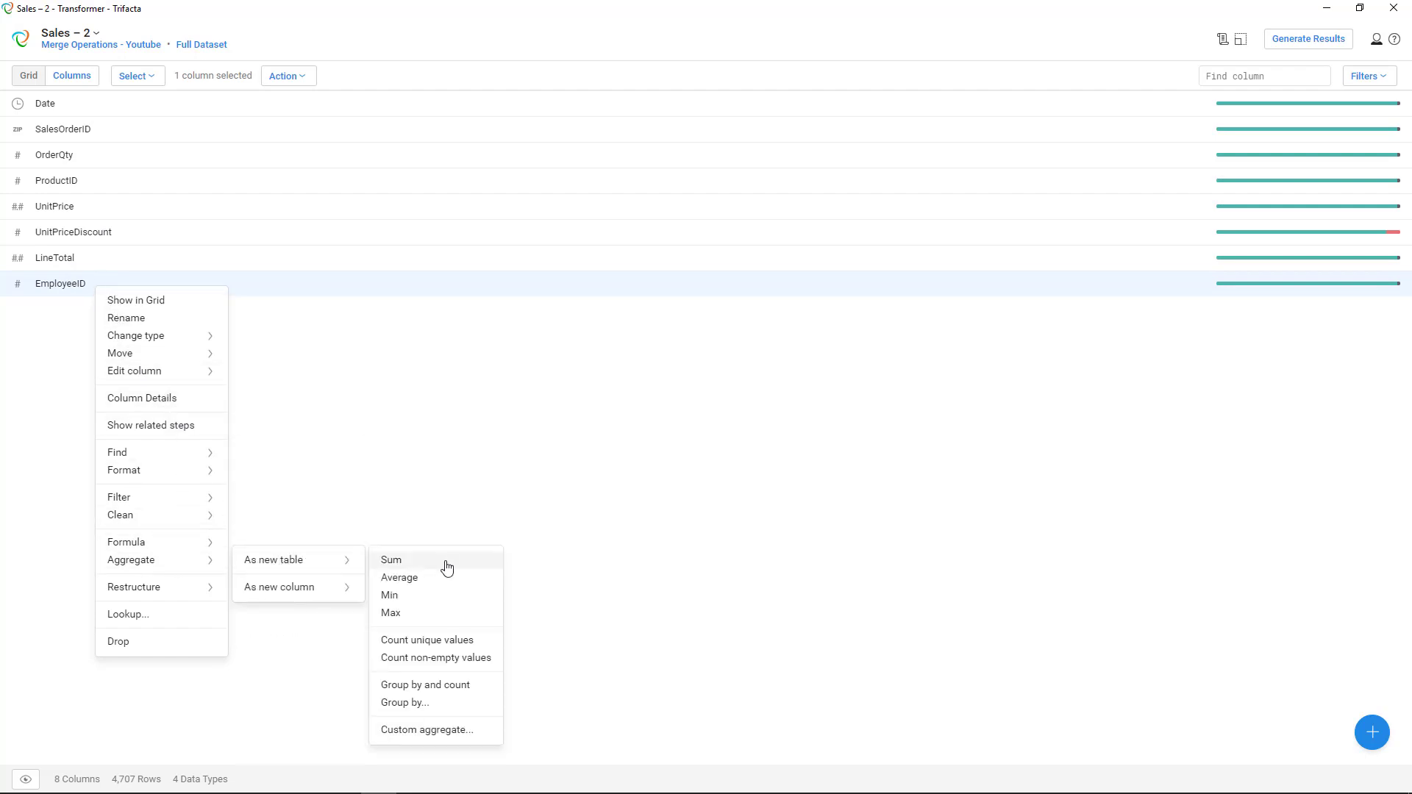
left_click(432, 712)
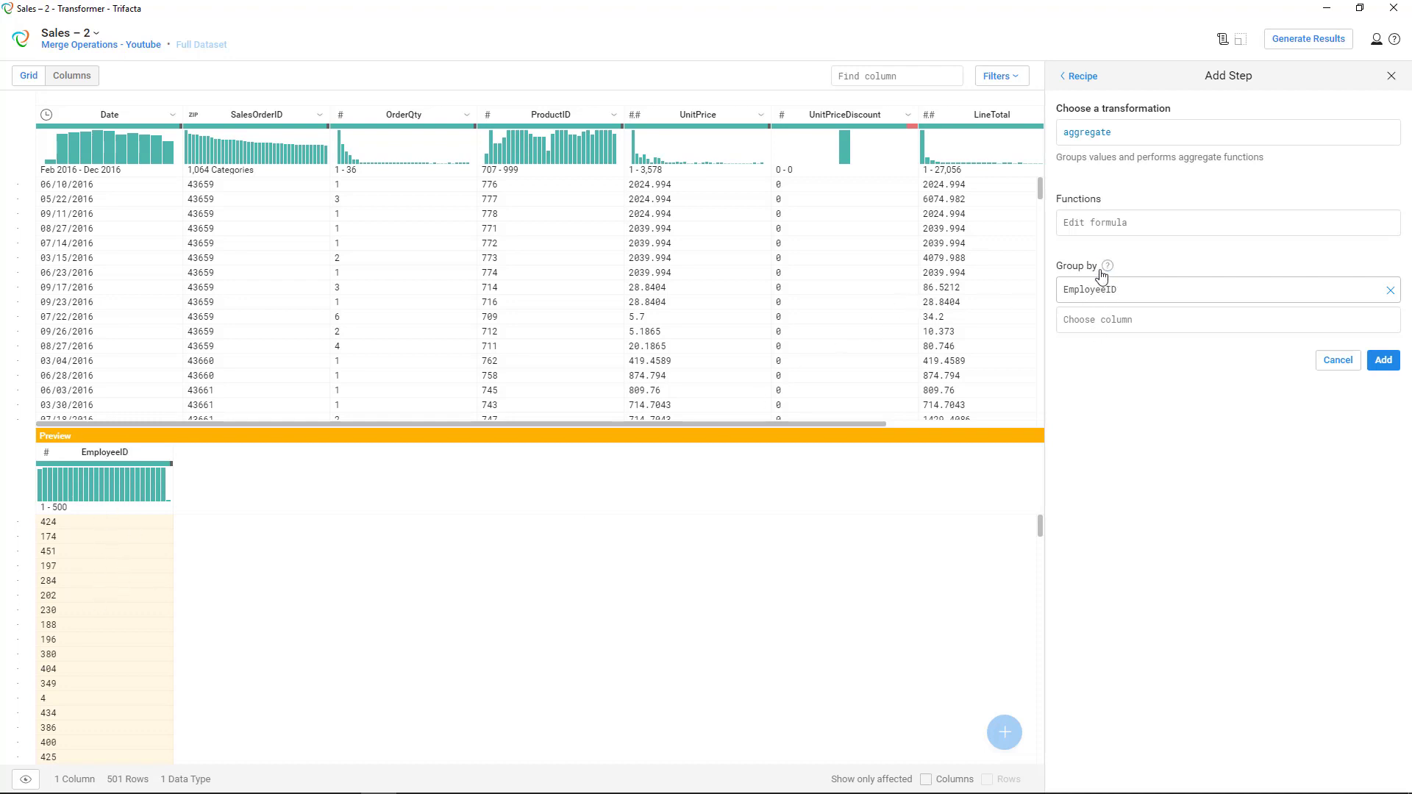
left_click(1097, 324)
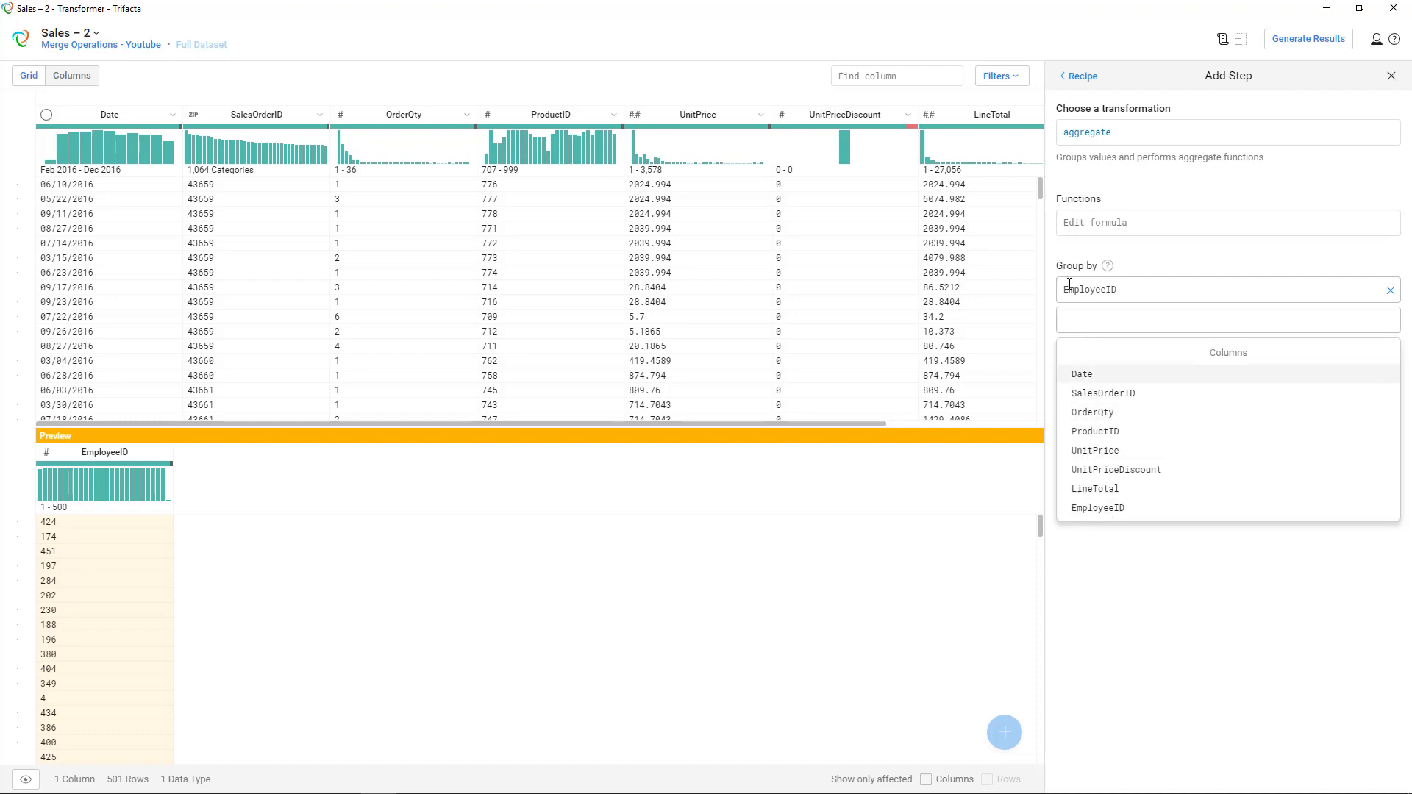
Add the function SUM(LineTotal) to the aggregate transformation
left_click(1110, 223)
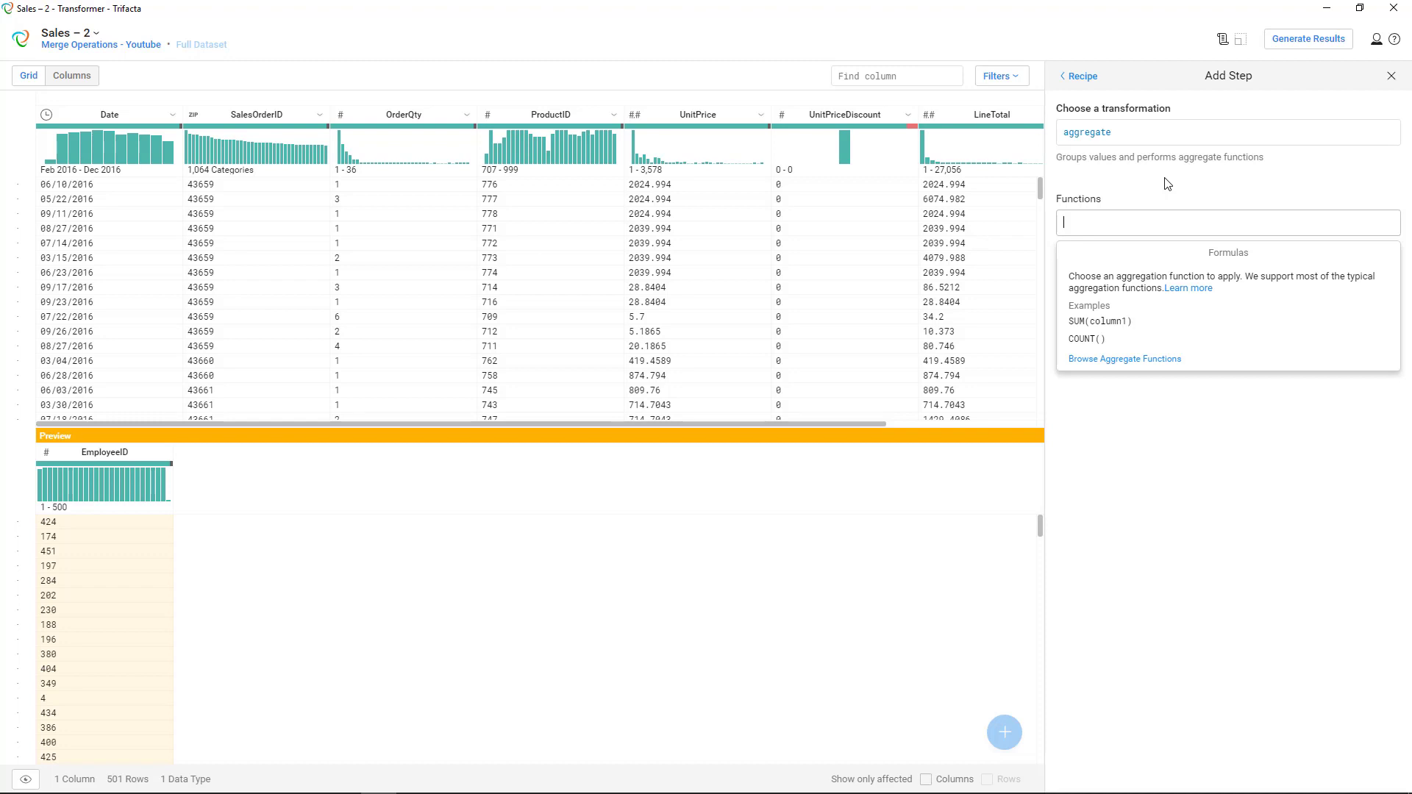
type("sum")
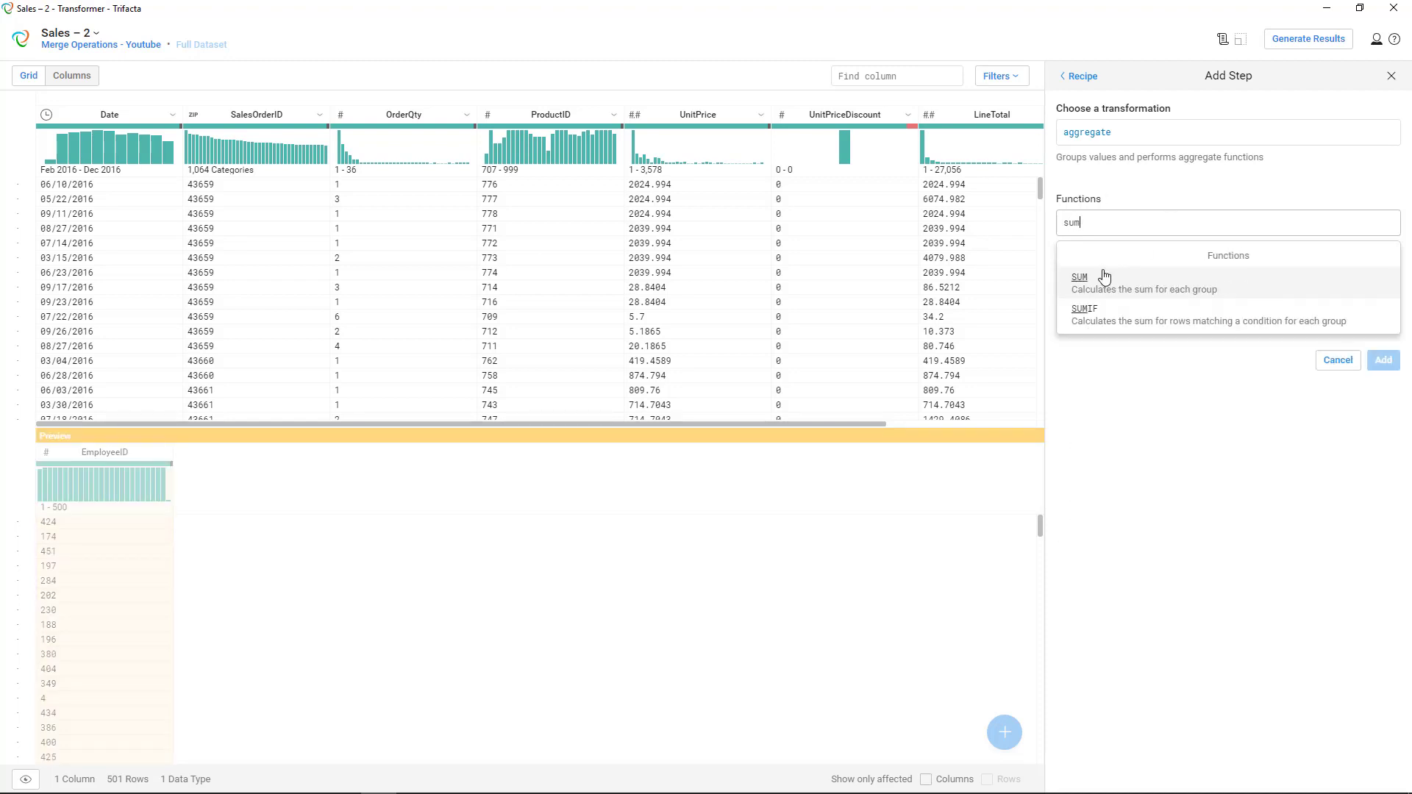
left_click(1103, 279)
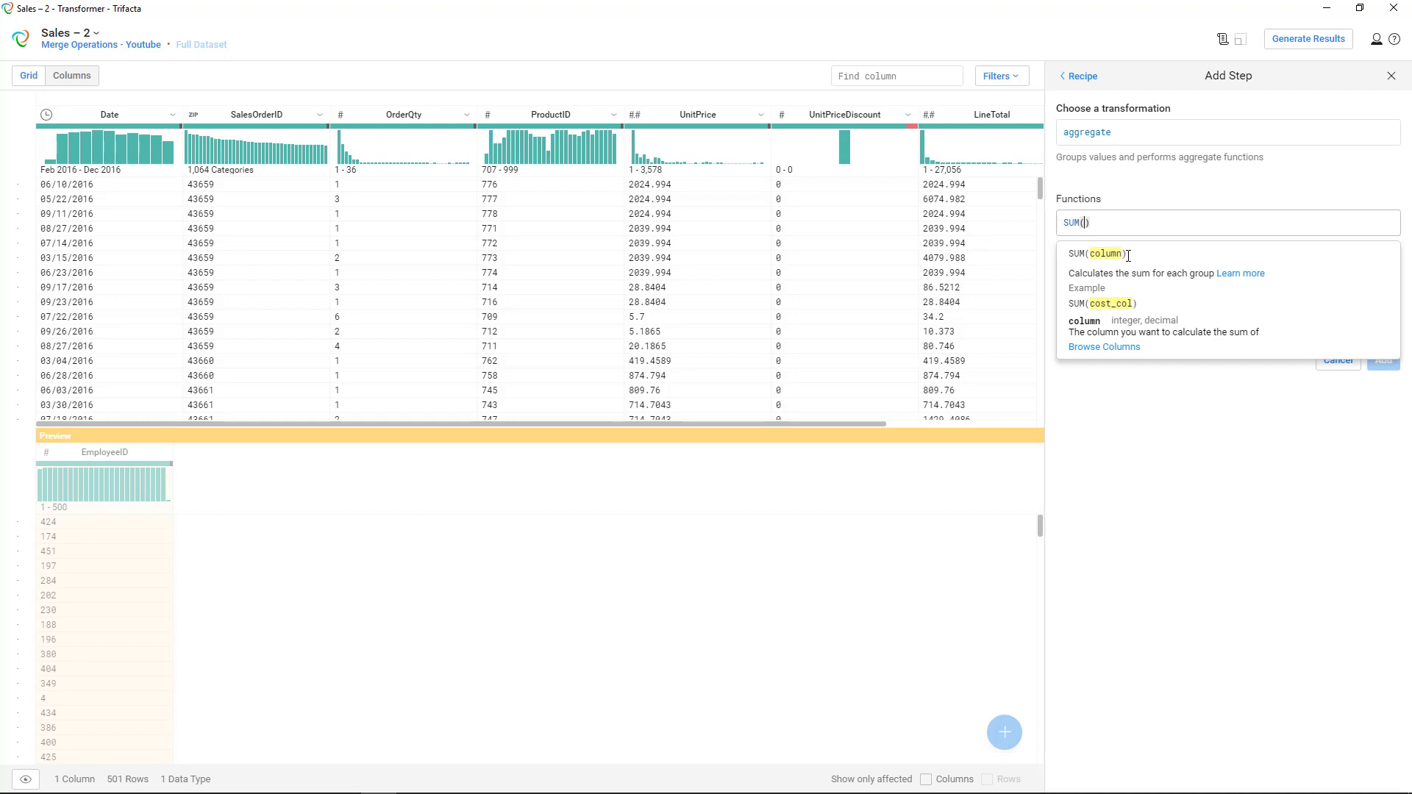
left_click(1110, 347)
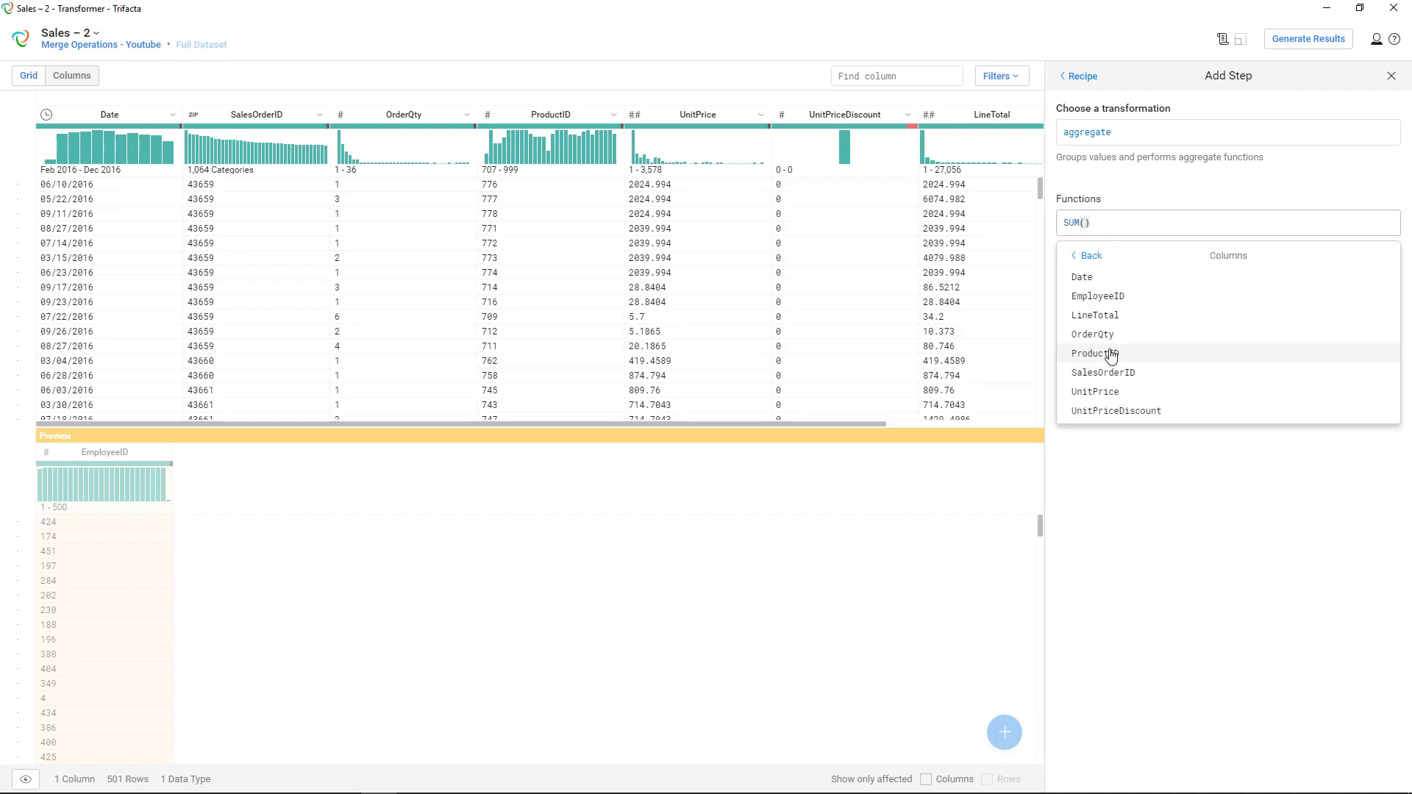
left_click(1121, 315)
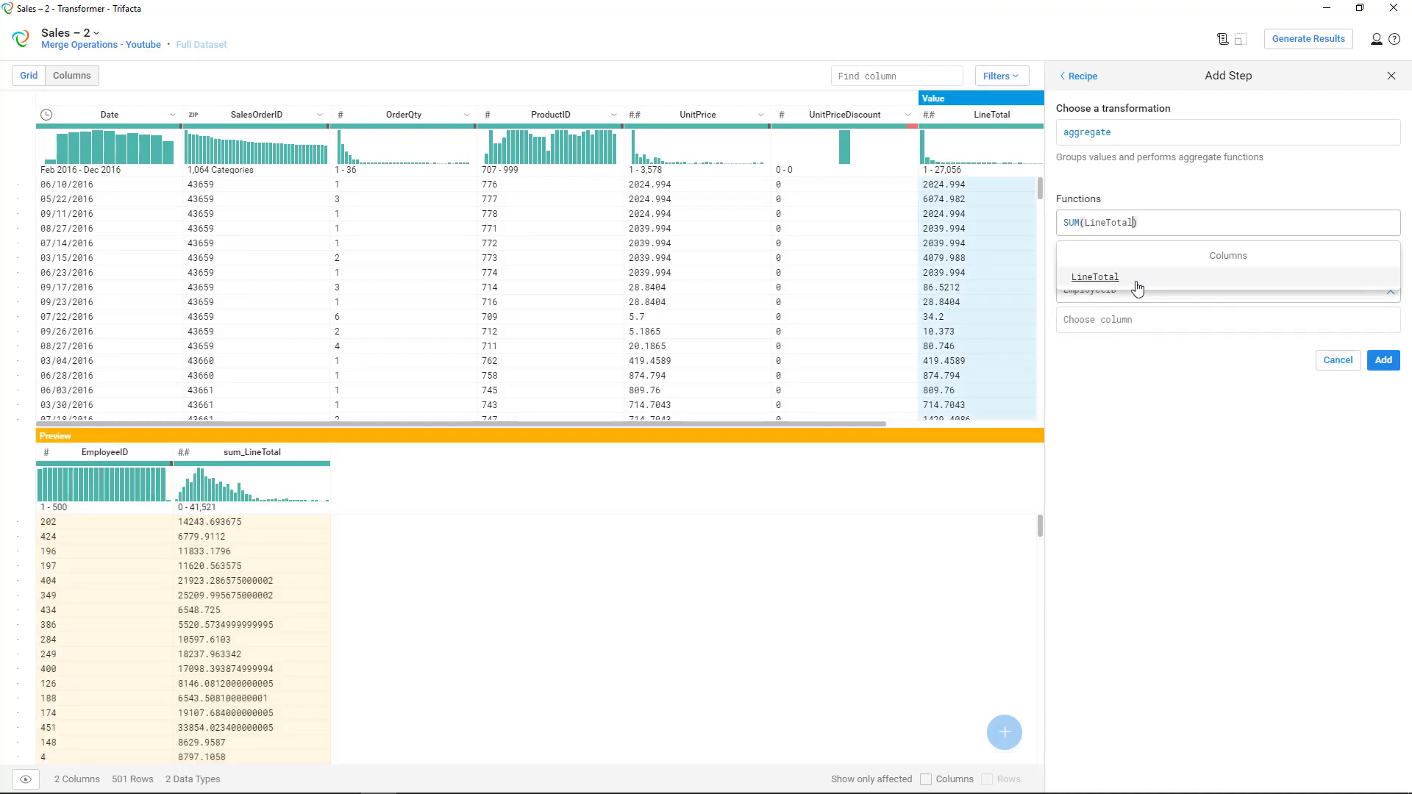
left_click(1162, 359)
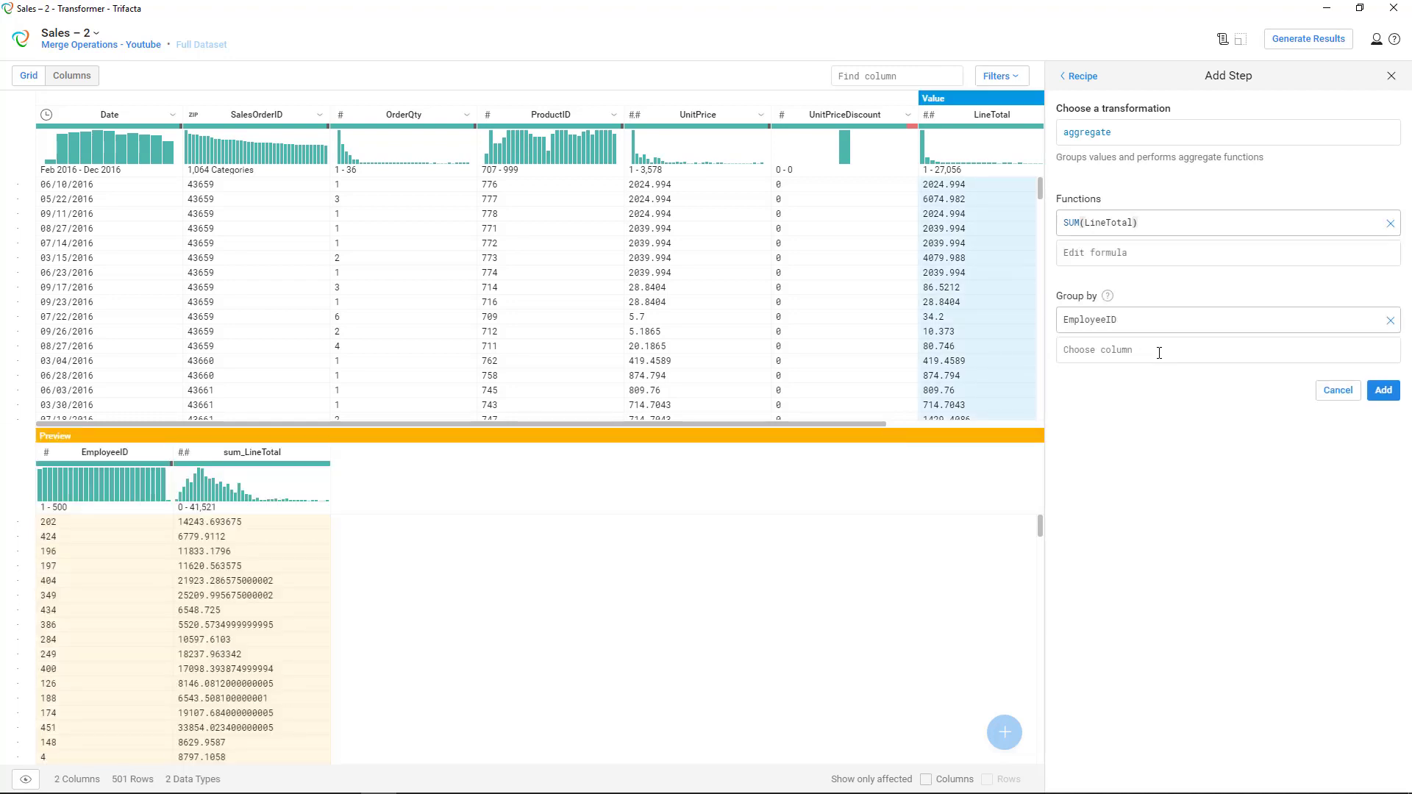
Include SUM(OrderQty) as a second aggregate function and add the aggregate step to the recipe
left_click(1123, 255)
type("sum")
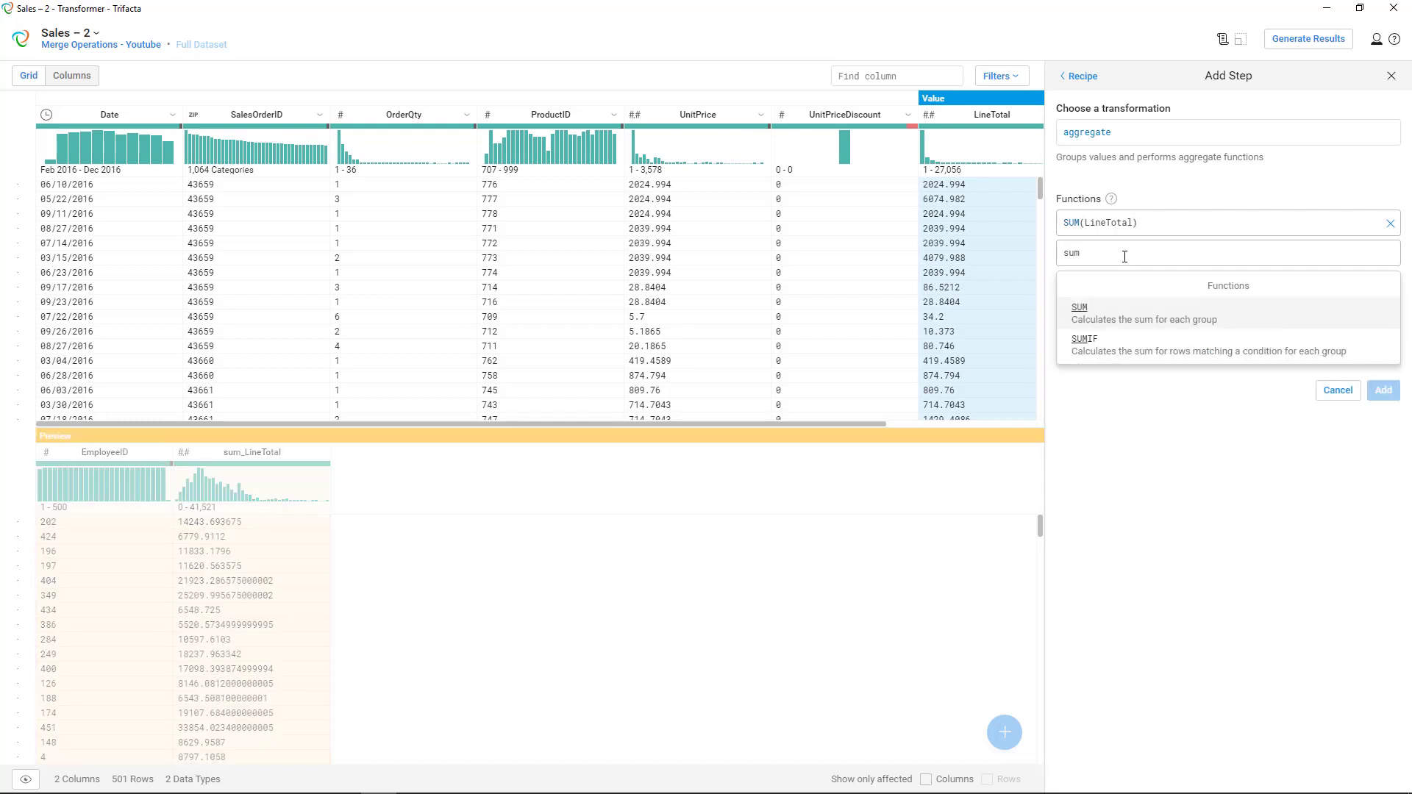
key("Return")
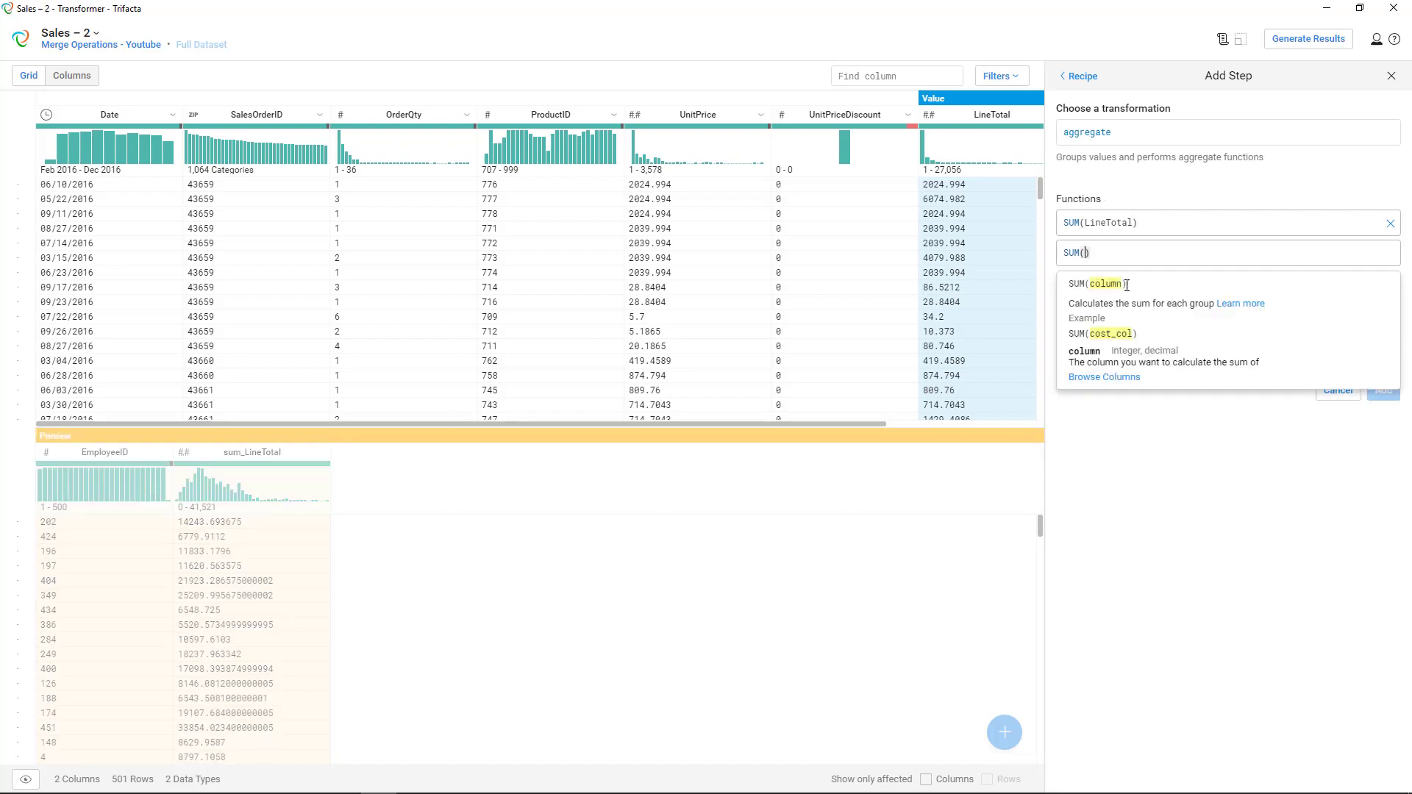
left_click(1110, 376)
left_click(1115, 363)
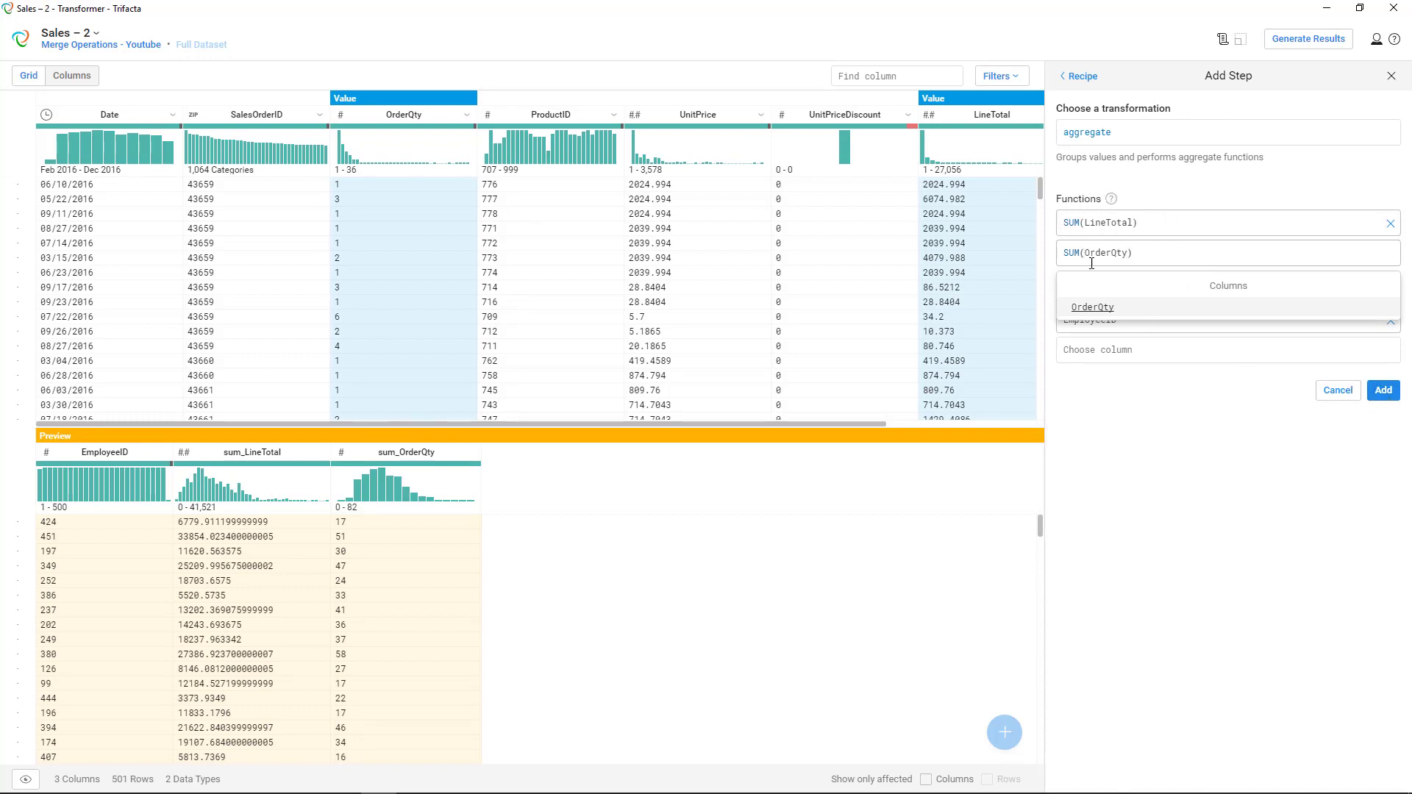
left_click(1383, 391)
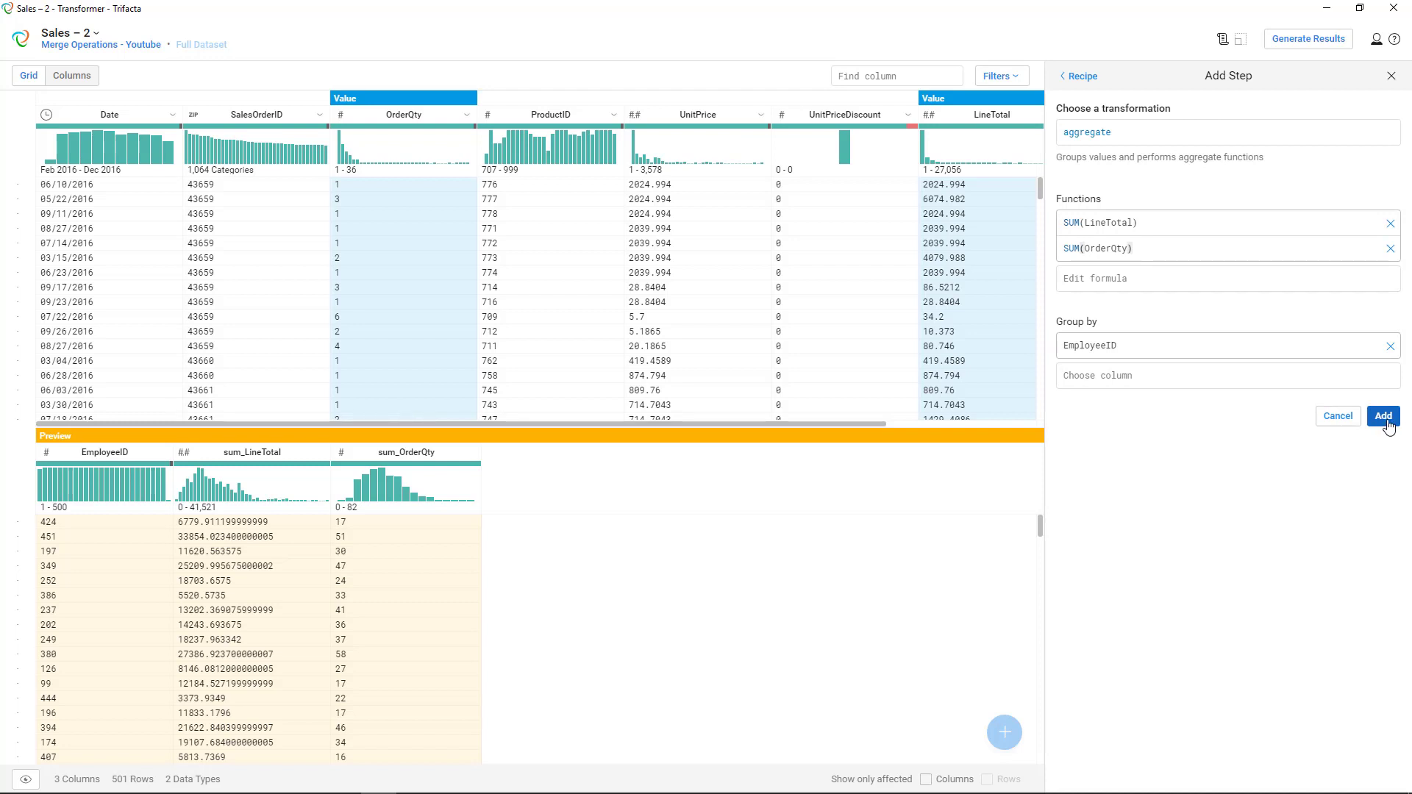
left_click(1384, 418)
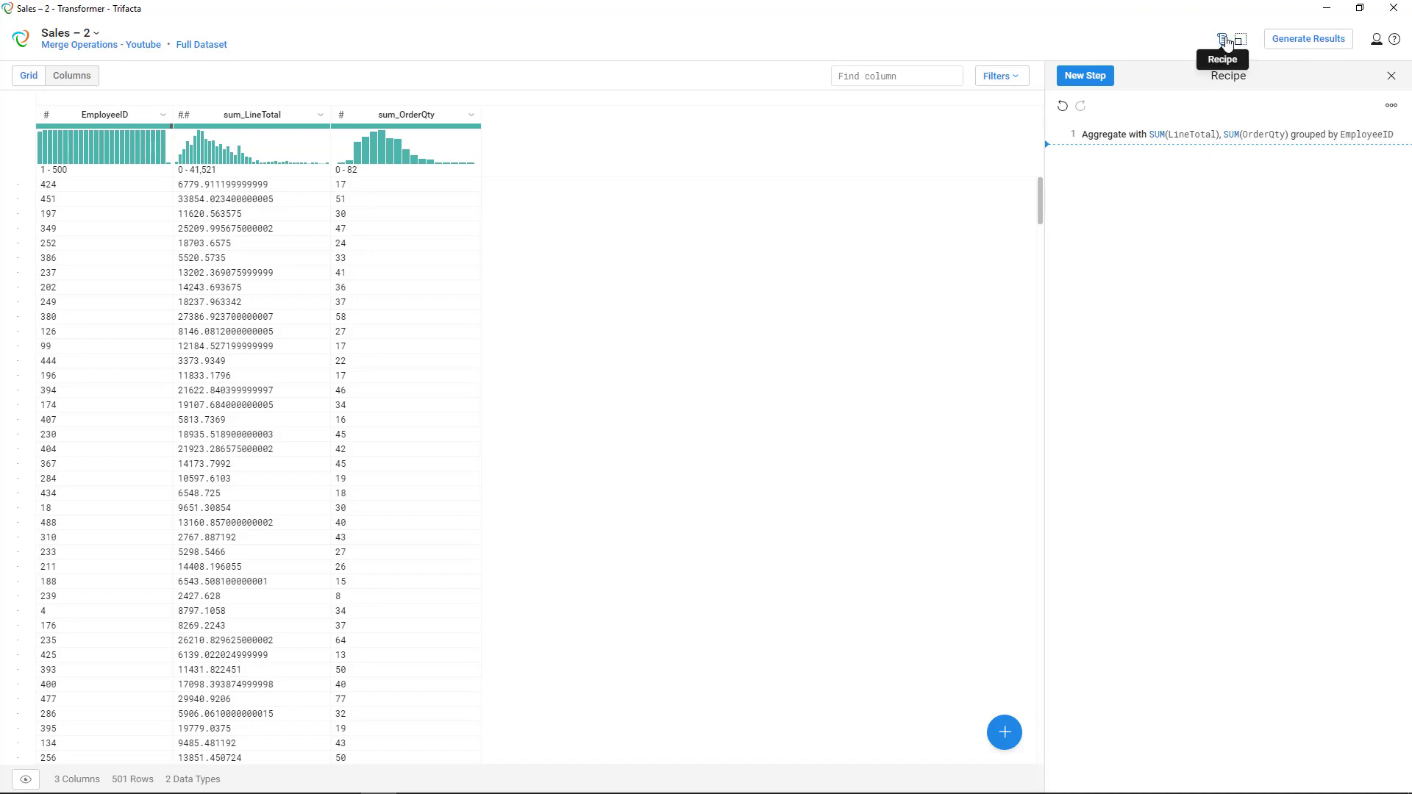
Display the recipe as Wrangle code, return it to natural language, and set it to Wrangle code again
left_click(1389, 107)
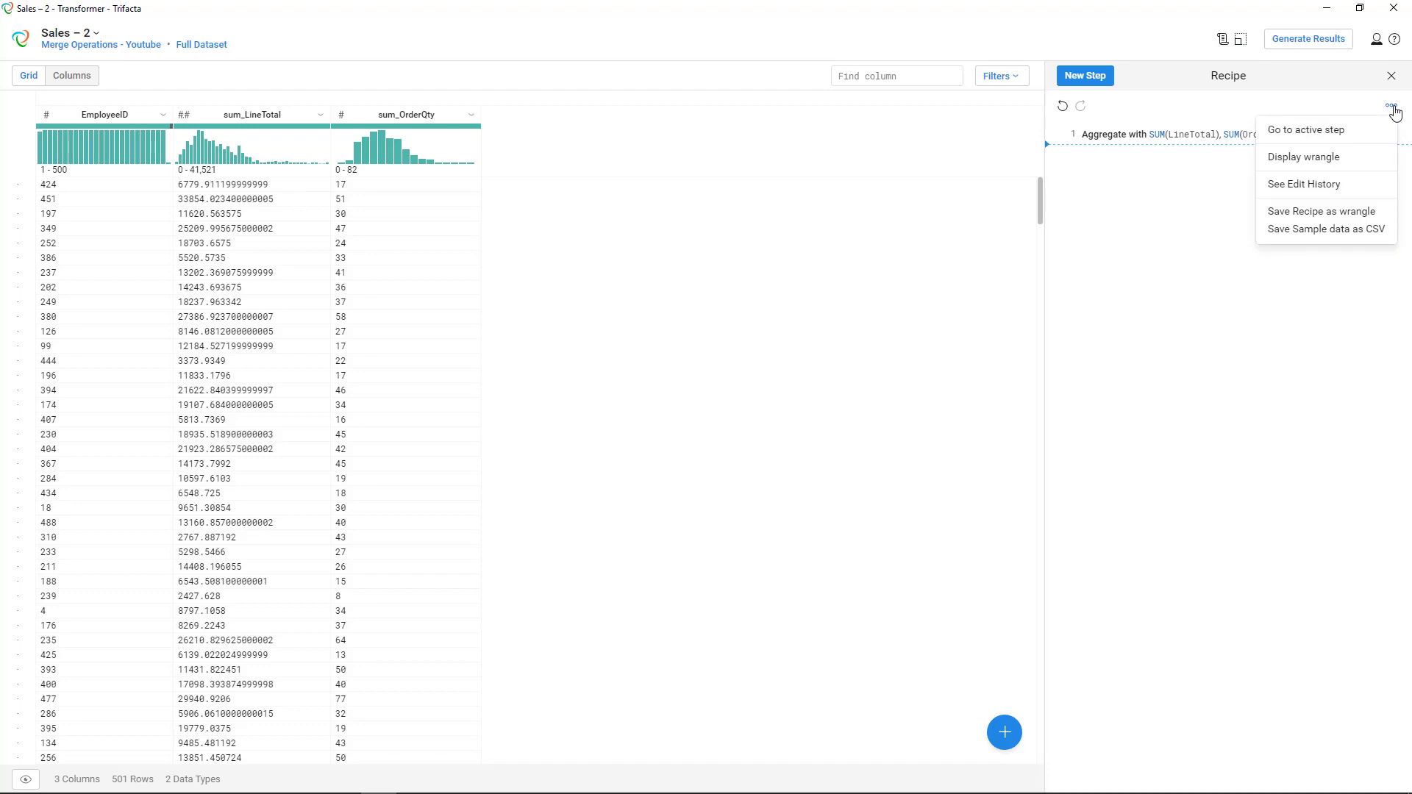
left_click(1340, 154)
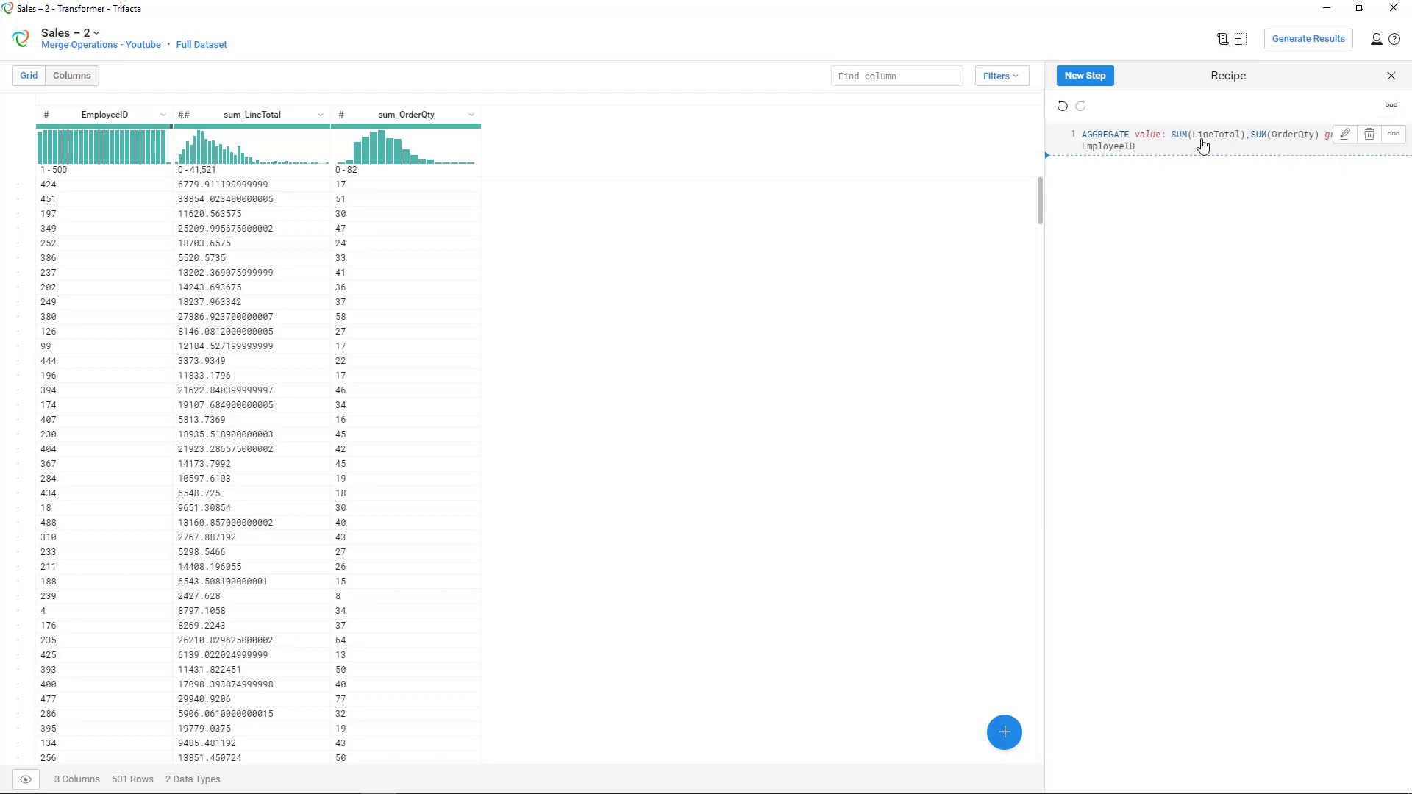
left_click(1390, 105)
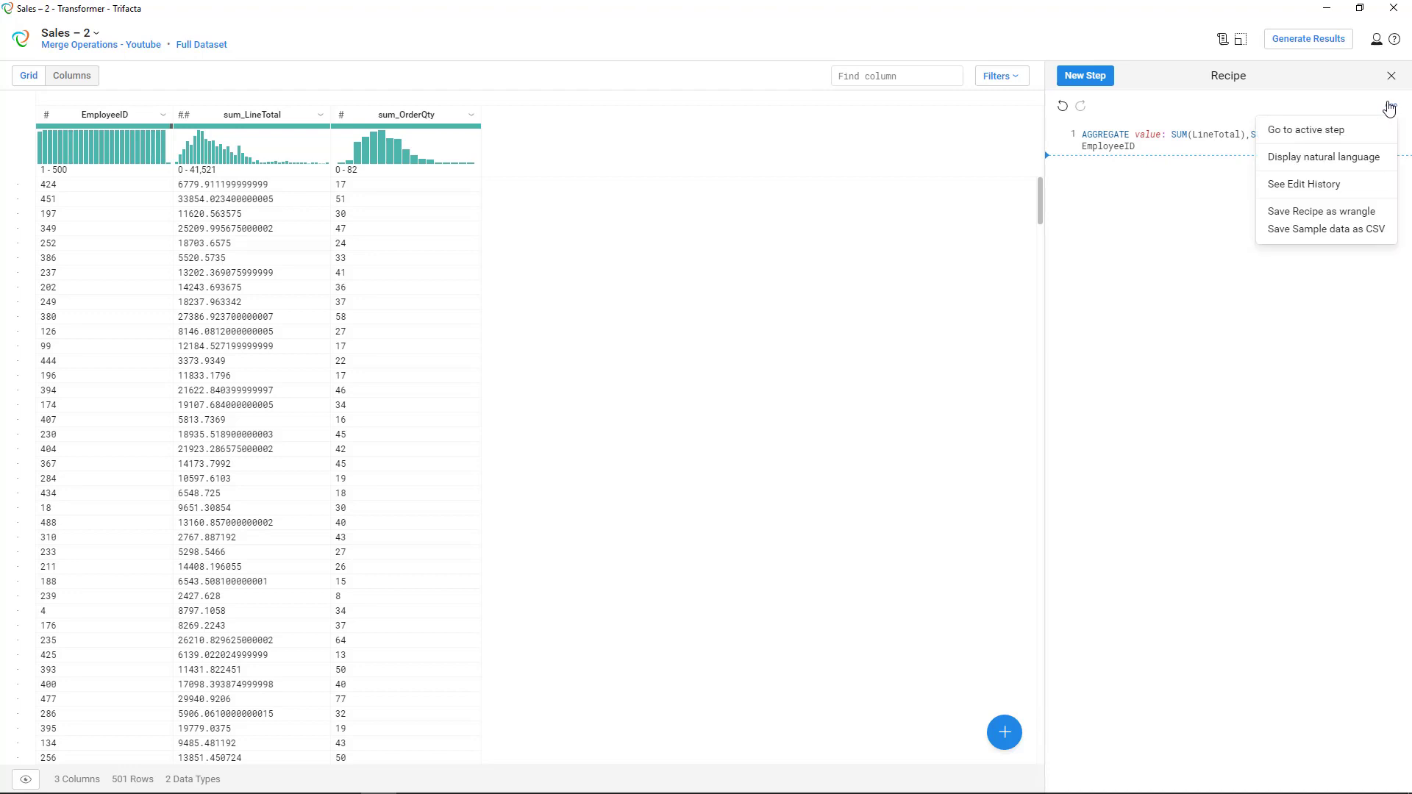
left_click(1327, 157)
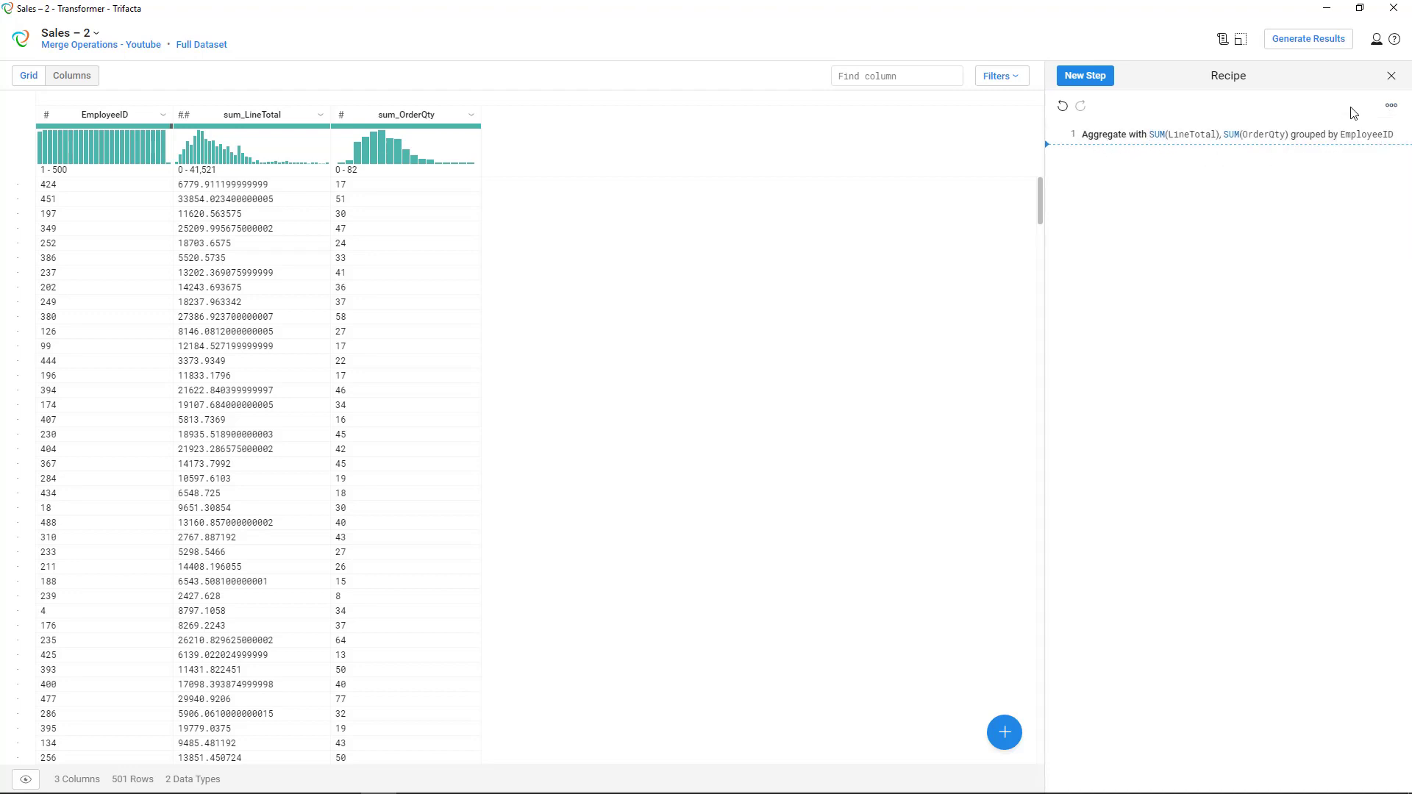
left_click(1391, 105)
left_click(1313, 158)
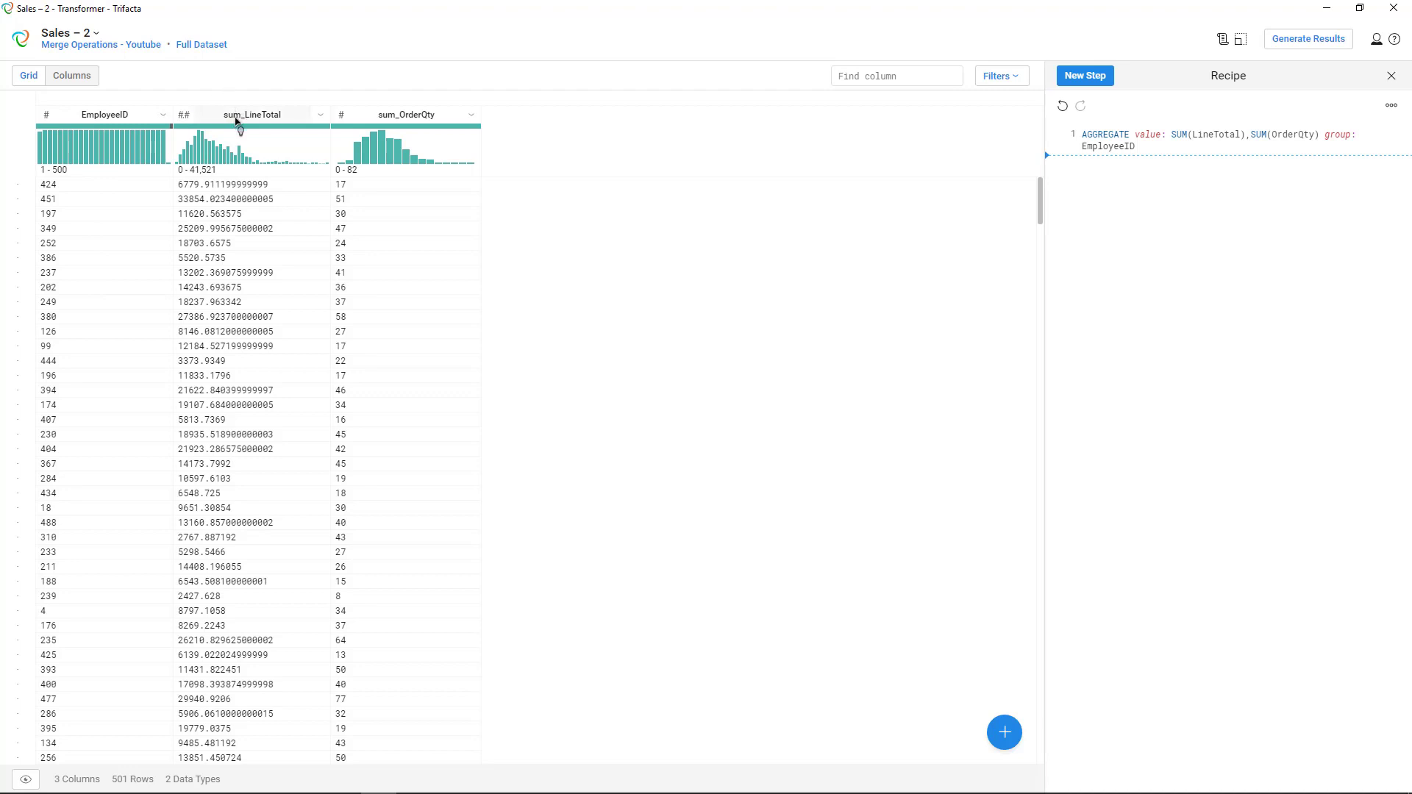
Add a rename step that changes the sum_LineTotal column's name to Sales
left_click(319, 119)
left_click(332, 144)
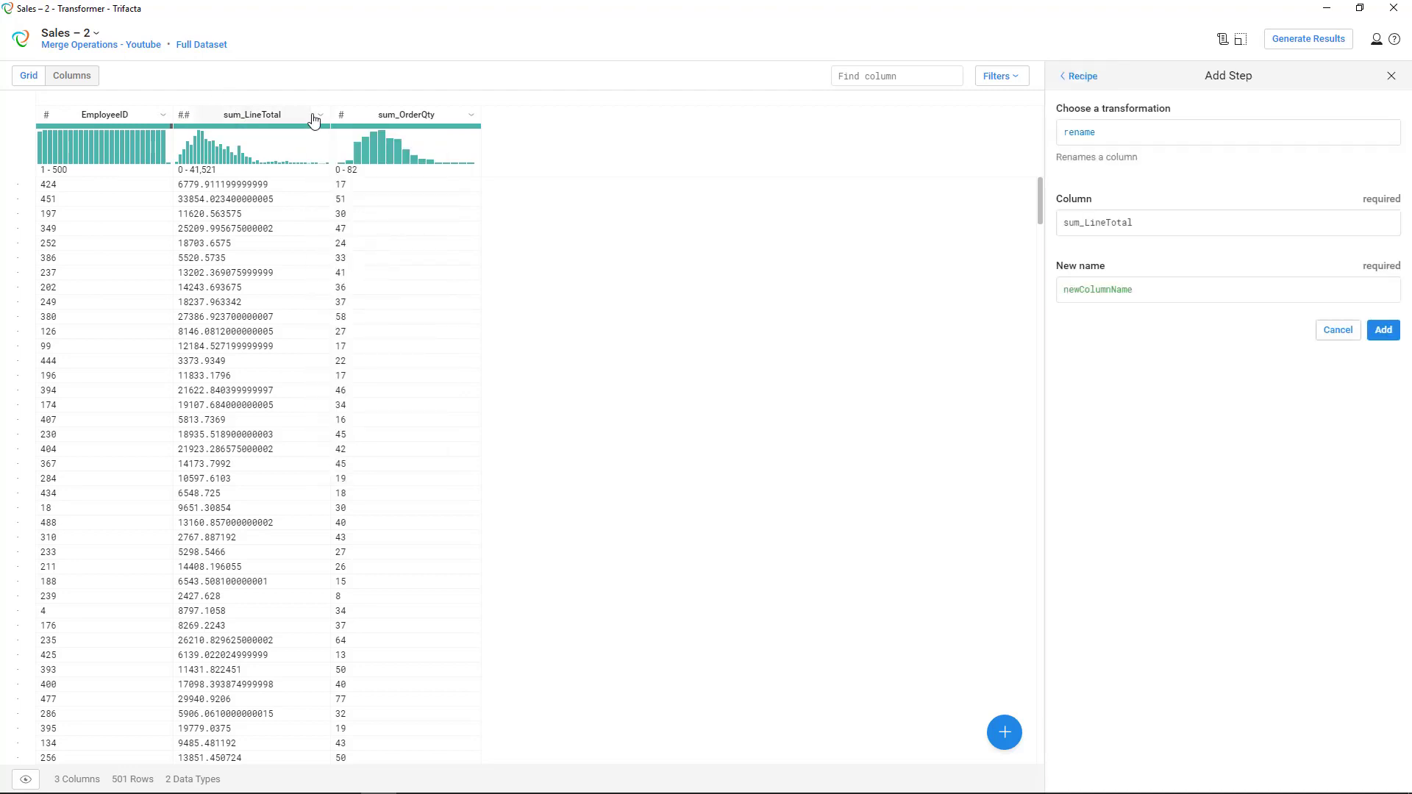
left_click(1156, 289)
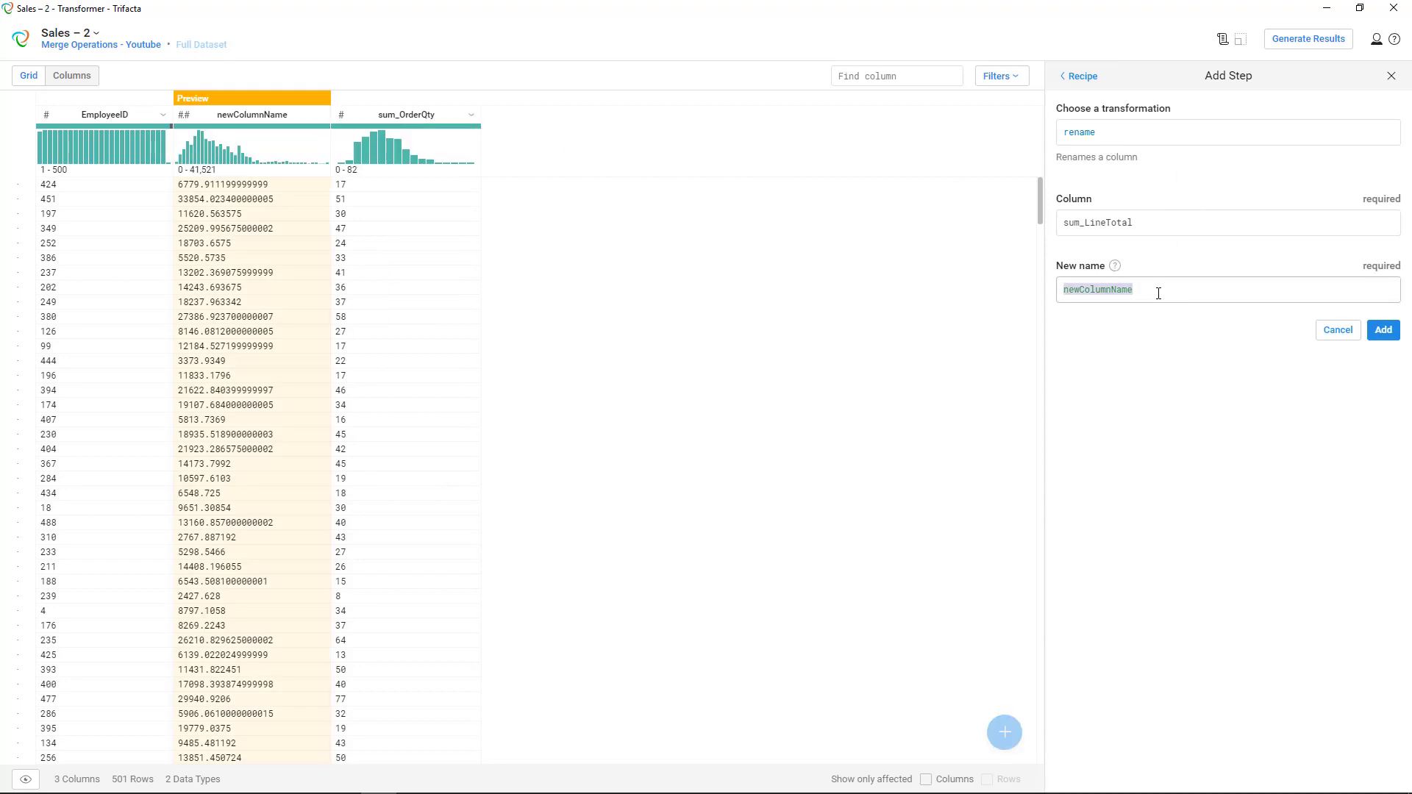
type("Sales")
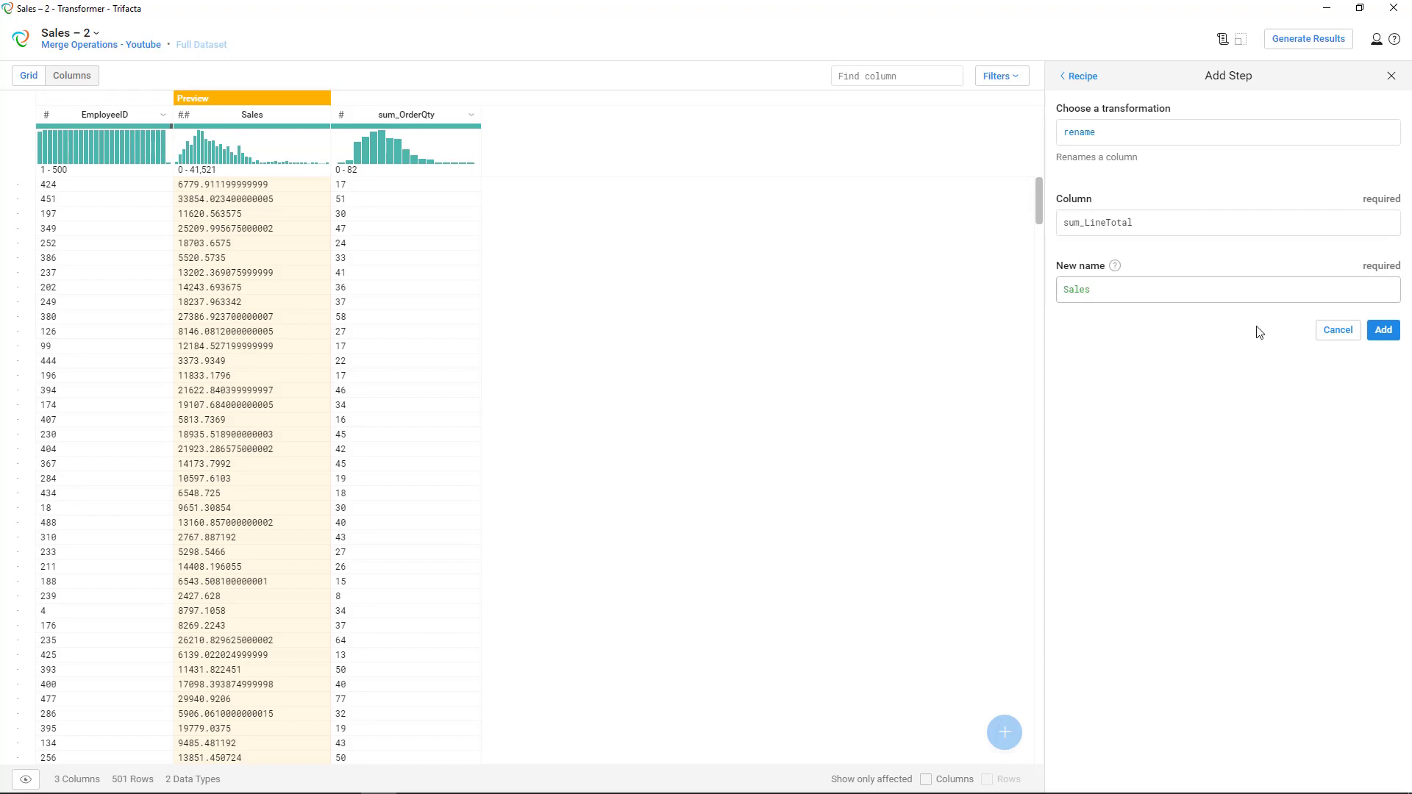
left_click(1382, 330)
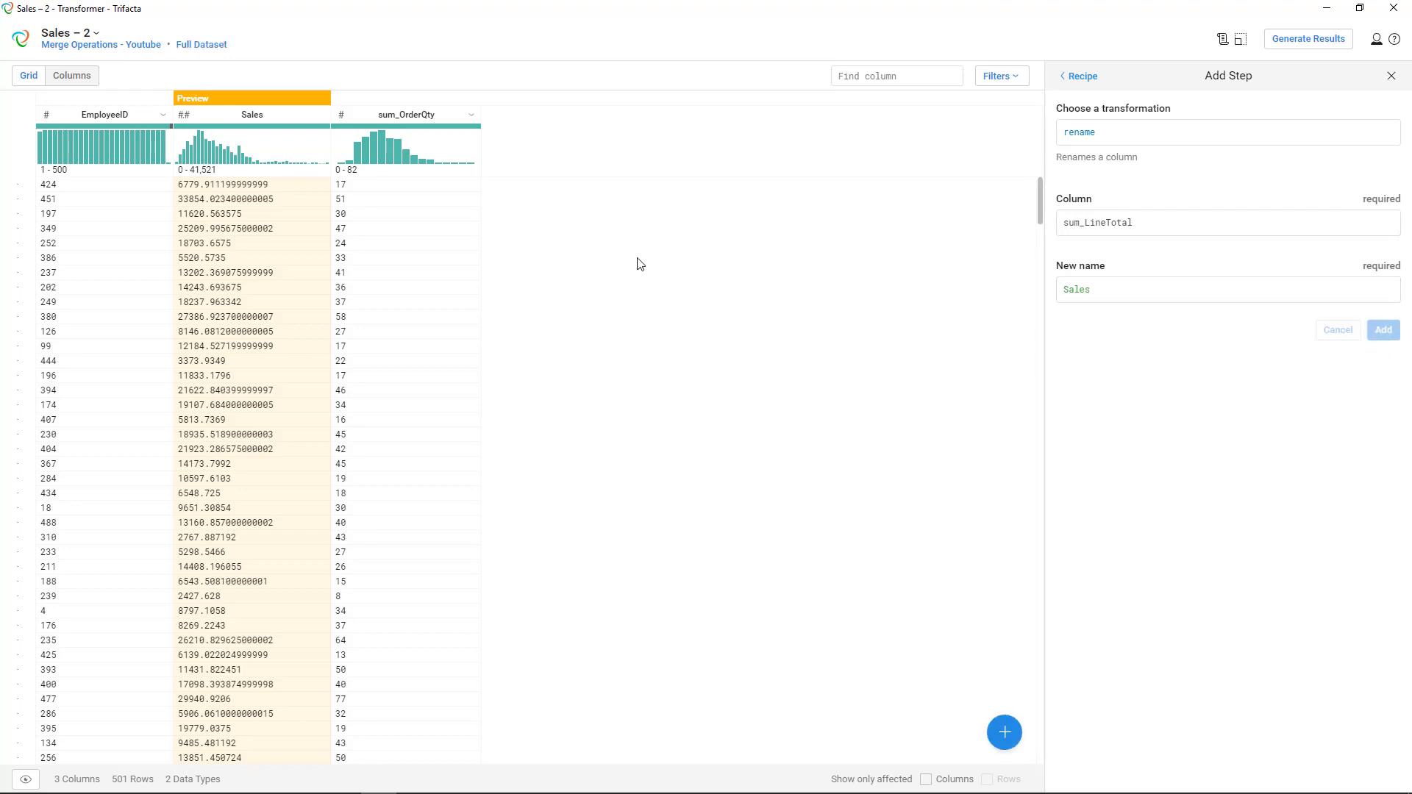
Rename the sum_OrderQty column to Qty as another recipe step
left_click(471, 115)
left_click(512, 150)
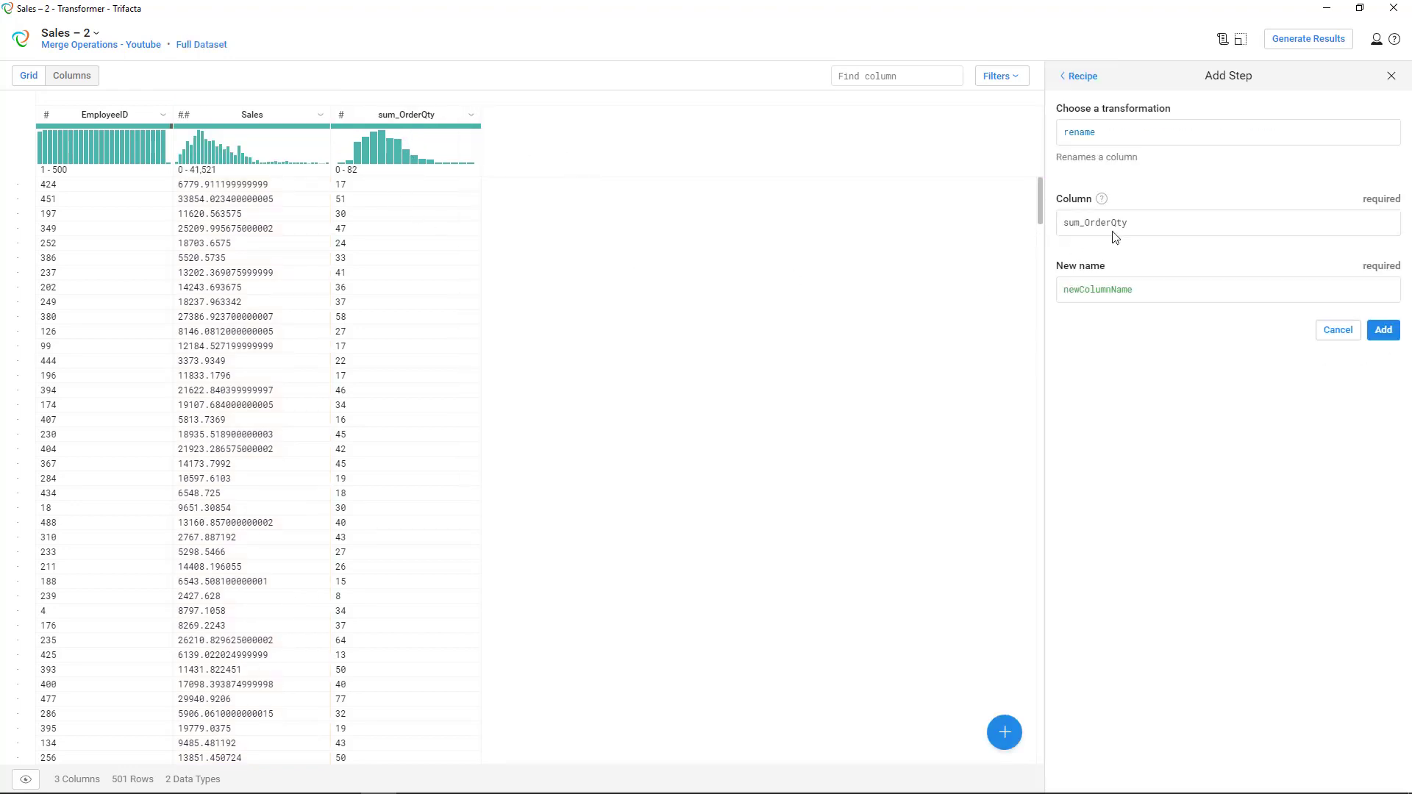
type("Qty")
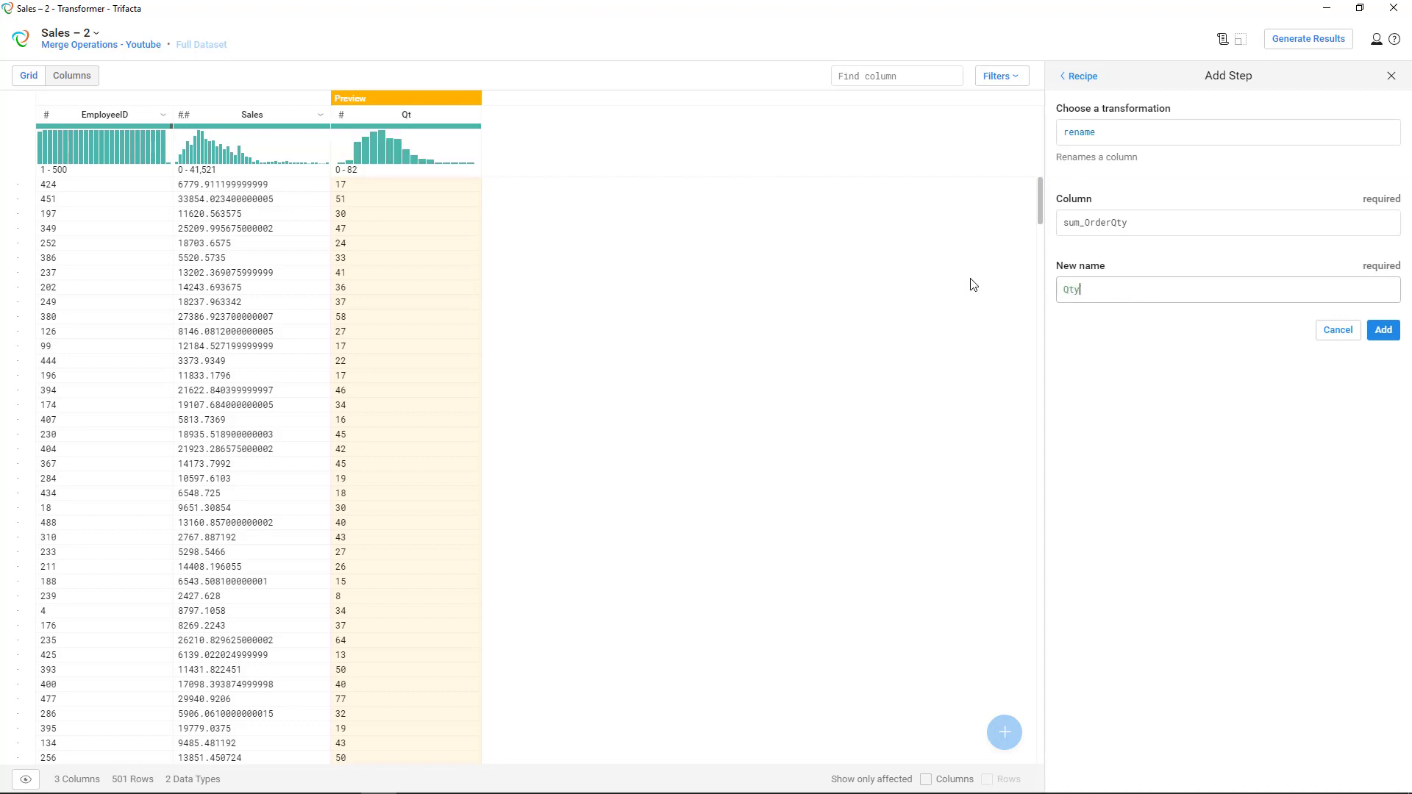
left_click(1383, 333)
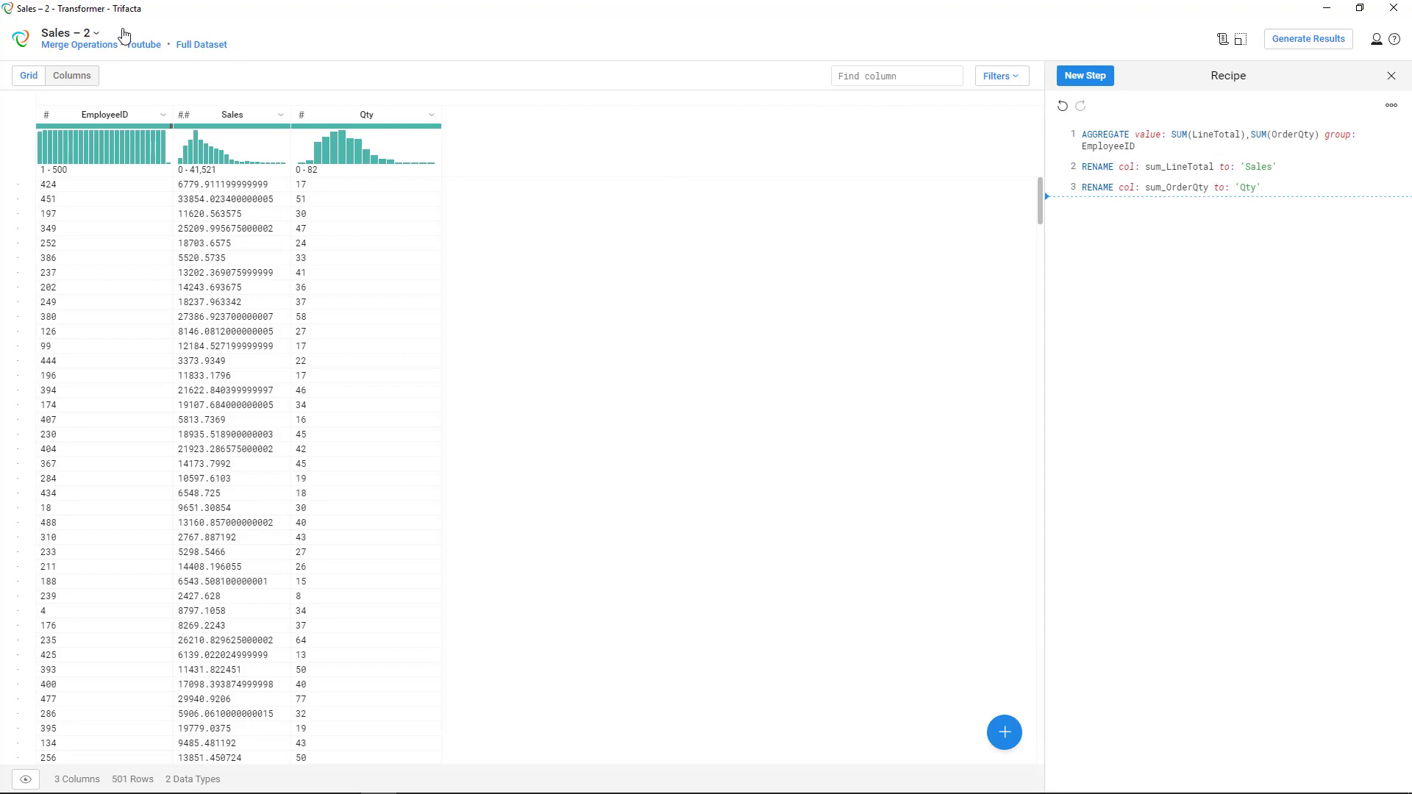
Return to the Merge Operations - Youtube flow and rename the Sales – 2 dataset as Summarized Sales
left_click(77, 47)
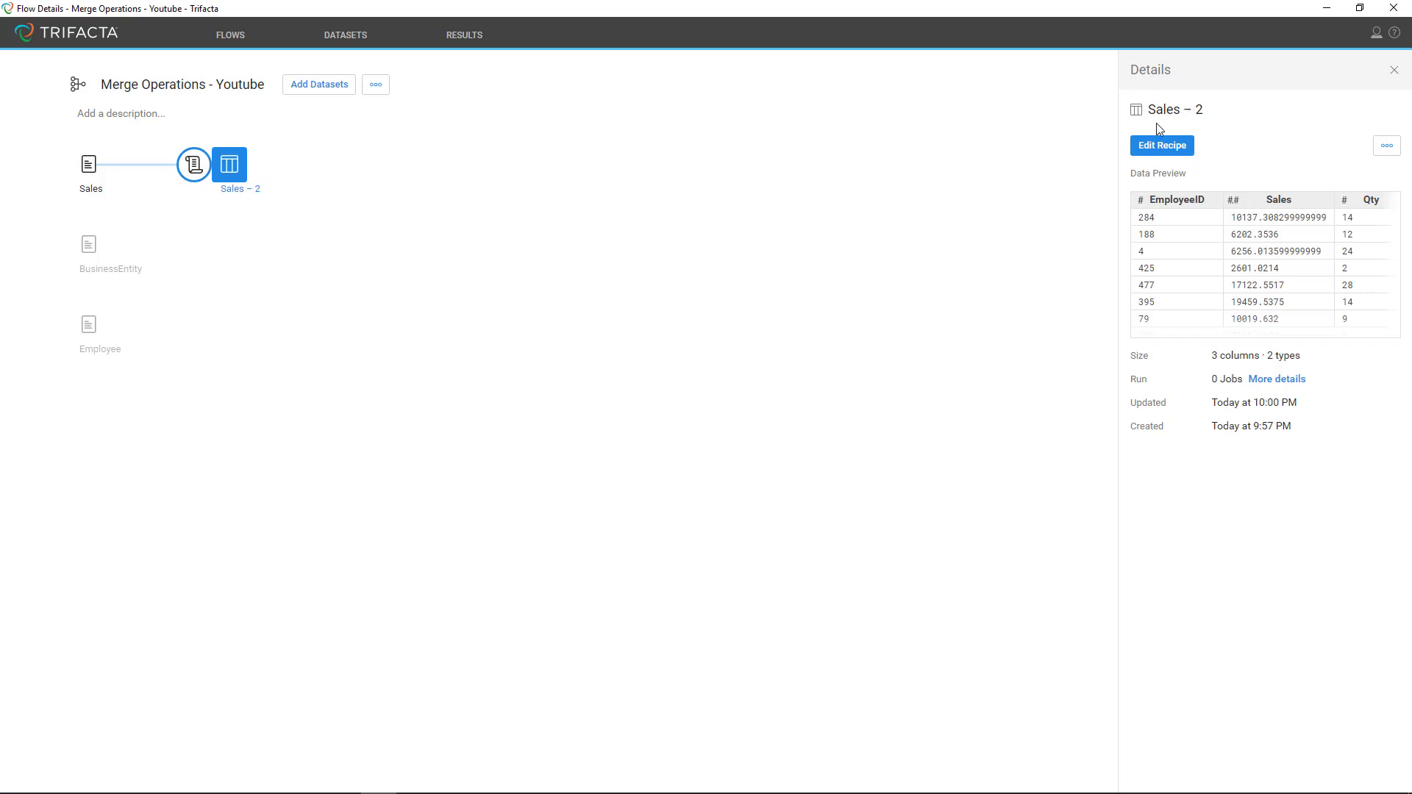
left_click(251, 194)
left_click(281, 211)
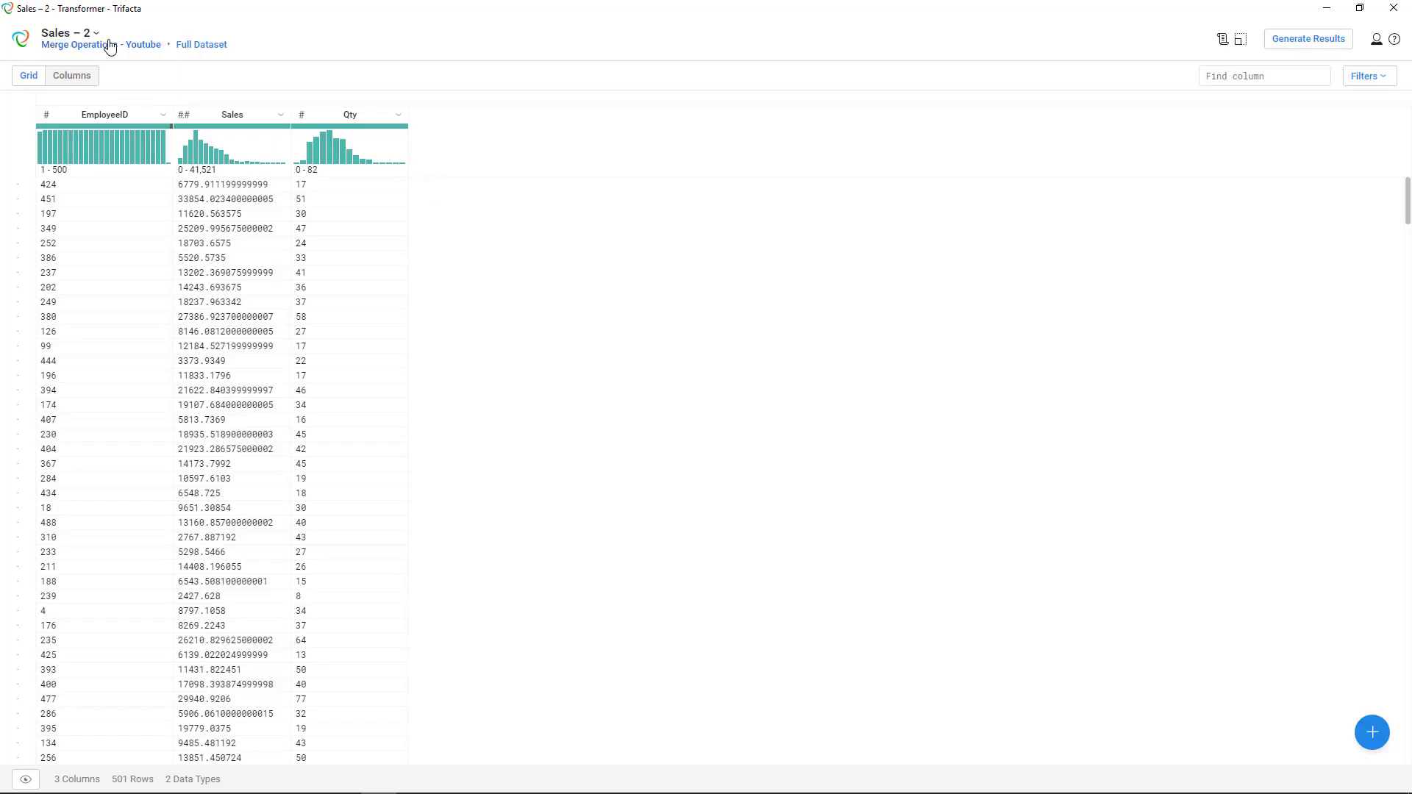
left_click(110, 47)
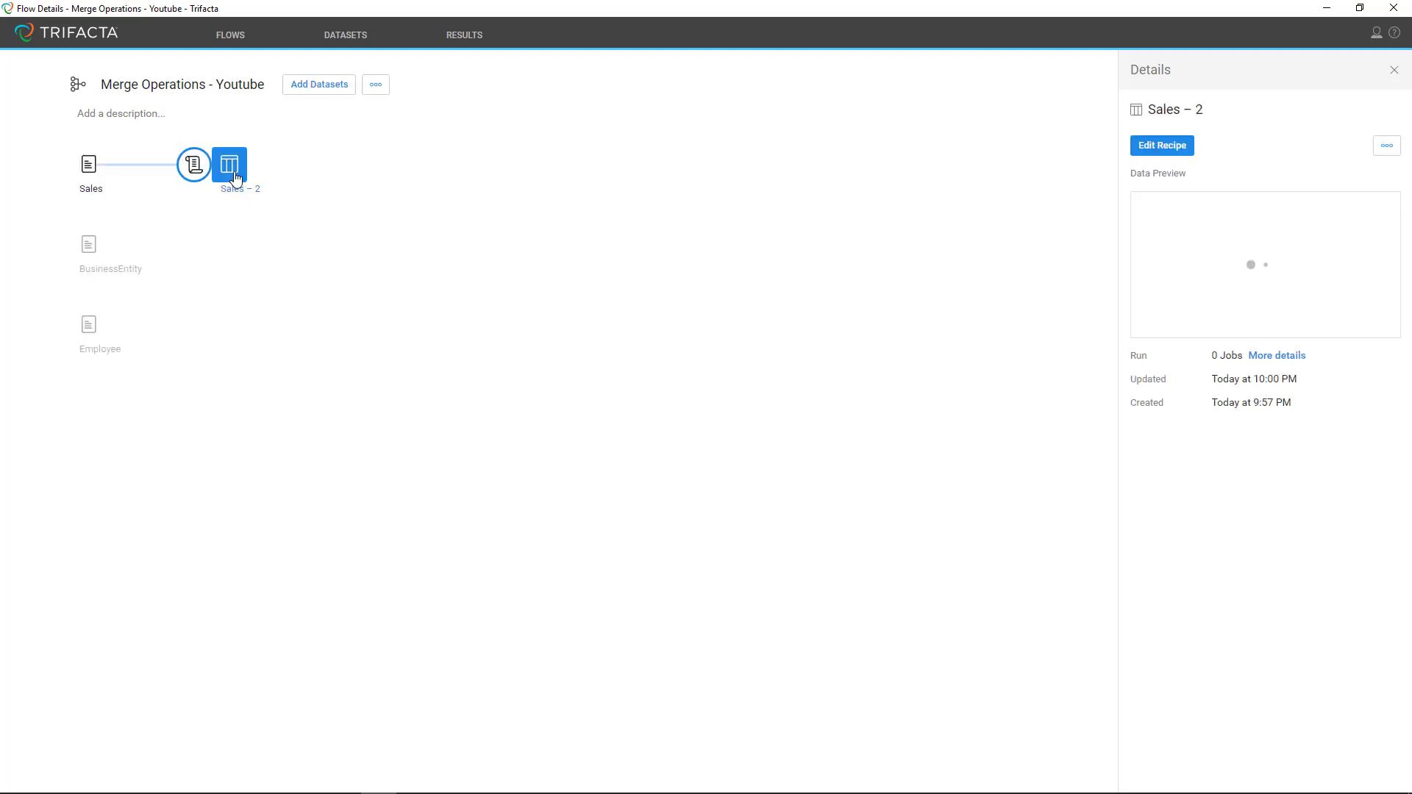
left_click(235, 177)
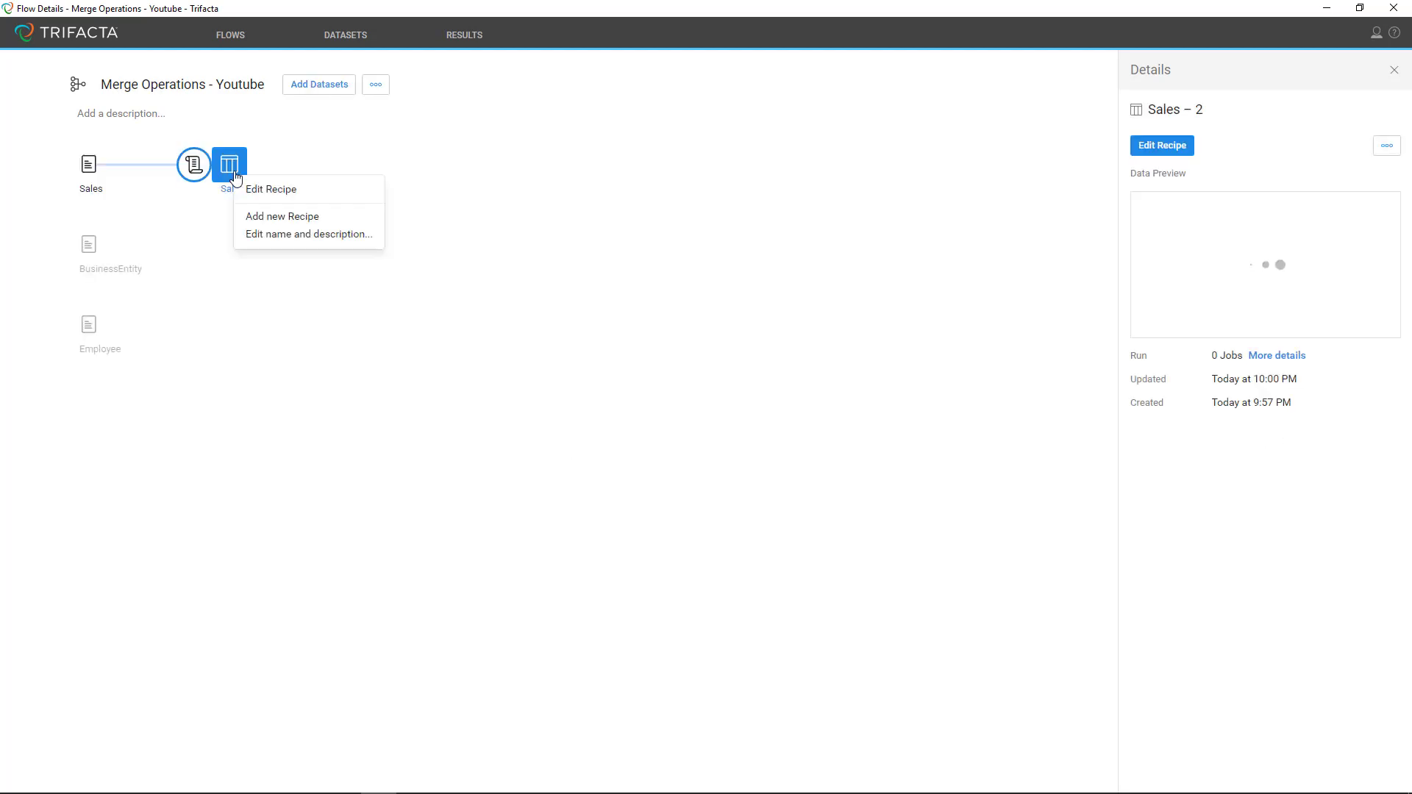
left_click(321, 233)
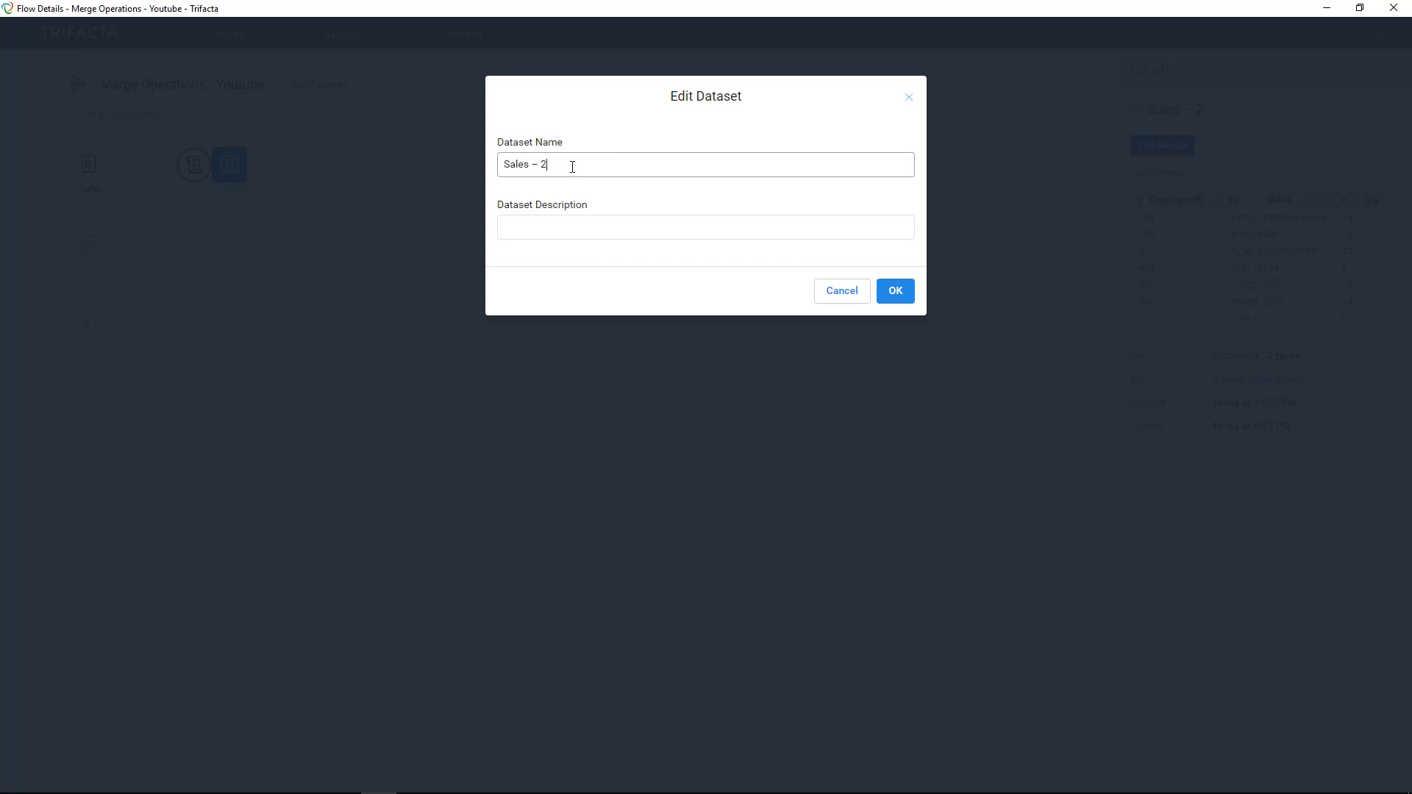
type("Summarize d")
left_click(895, 292)
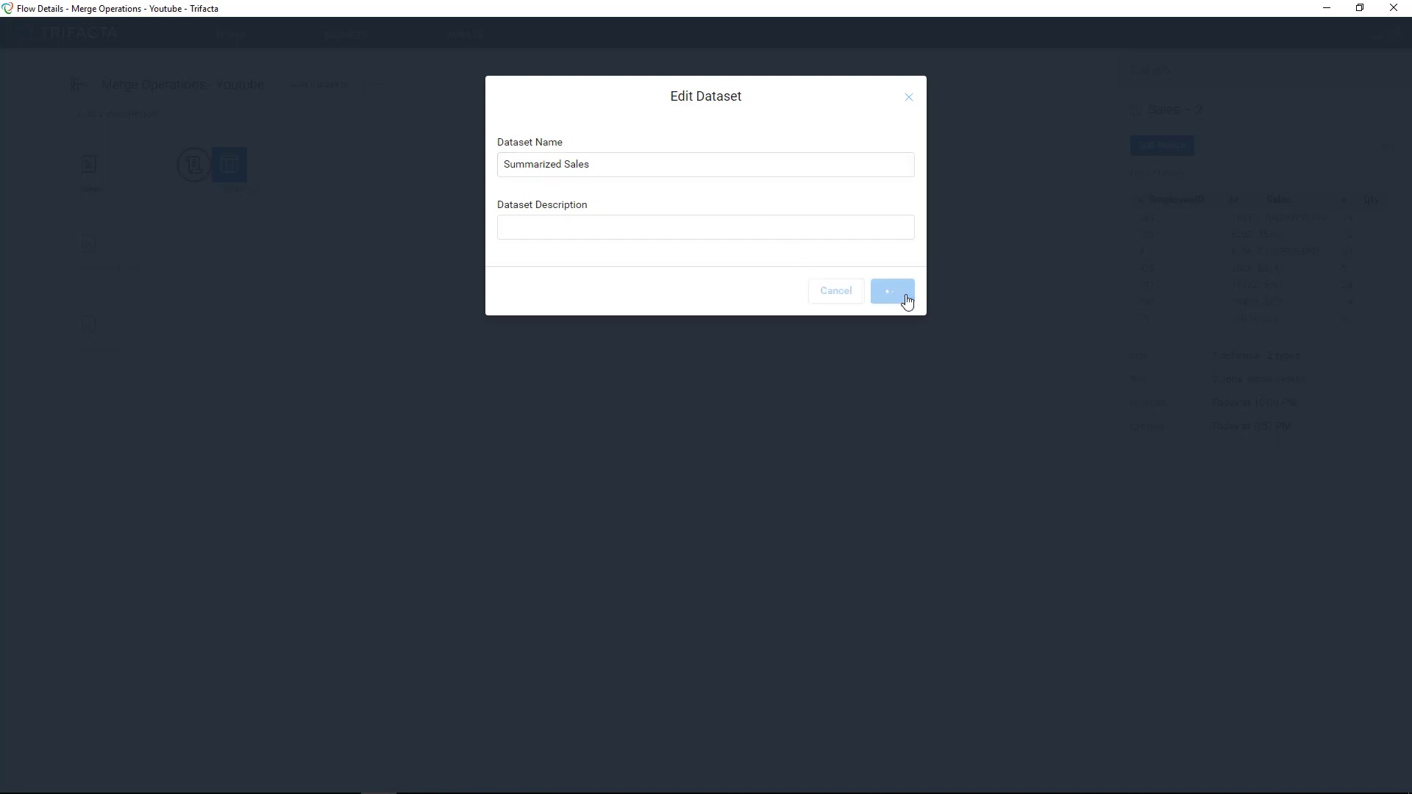
Add a new recipe to the Employee dataset in the flow
left_click(120, 270)
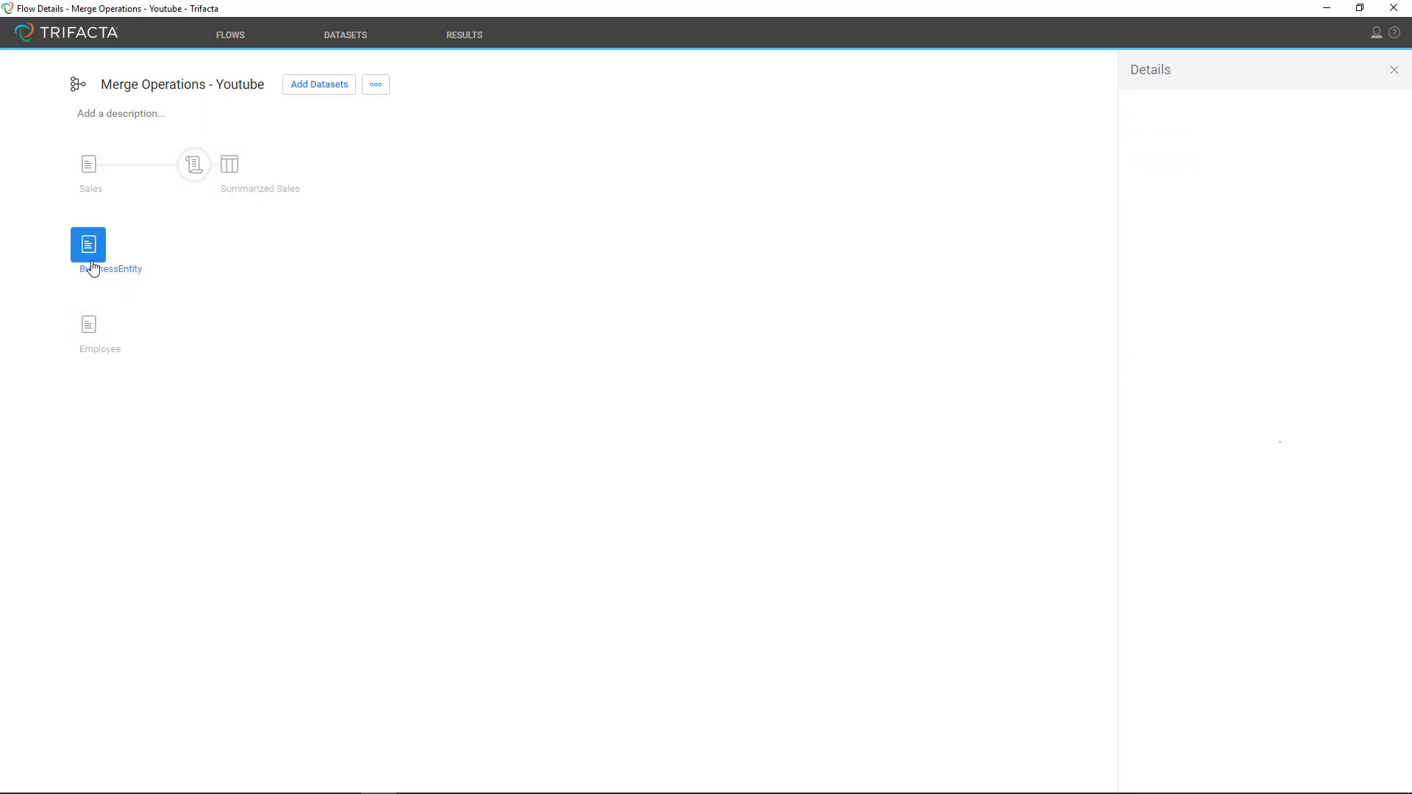
left_click(90, 337)
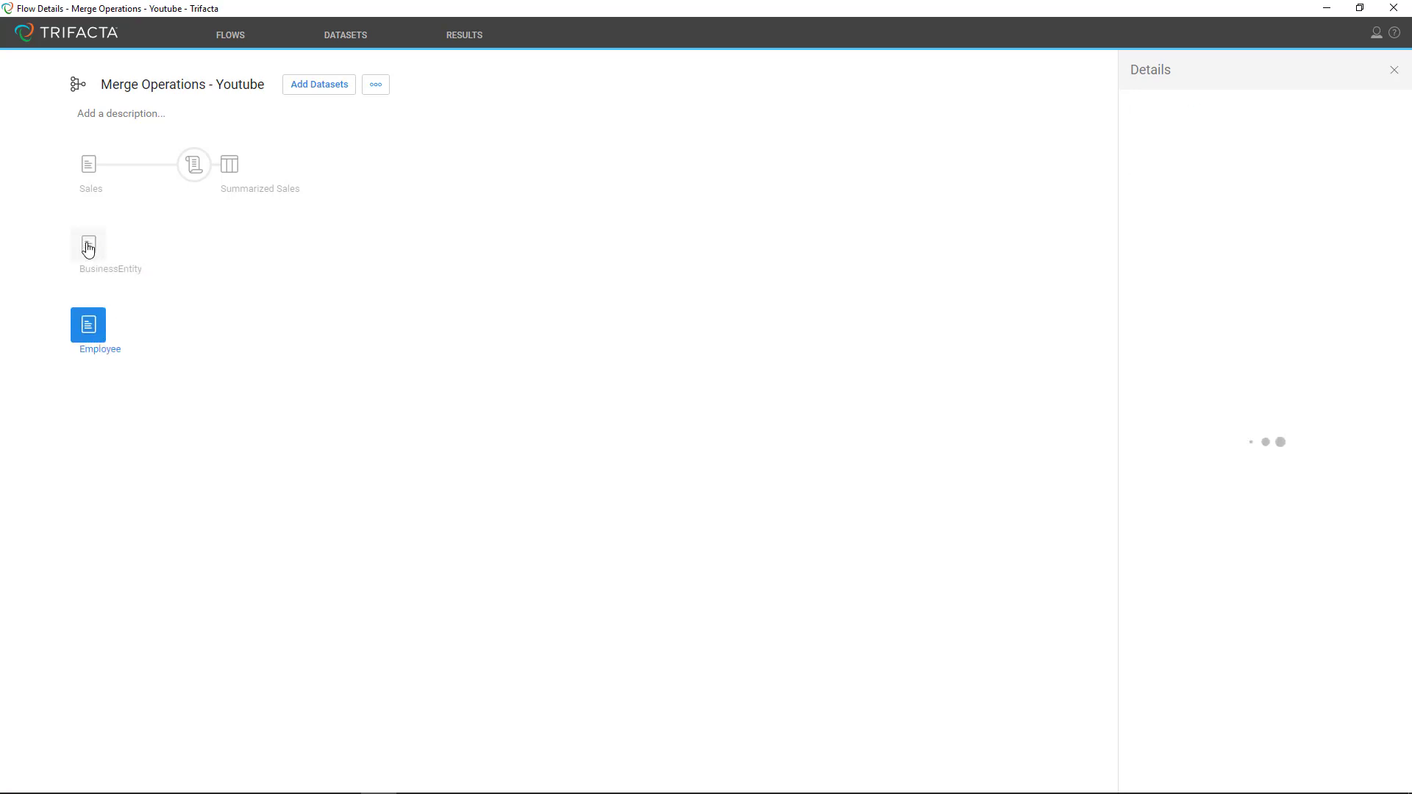
left_click(90, 280)
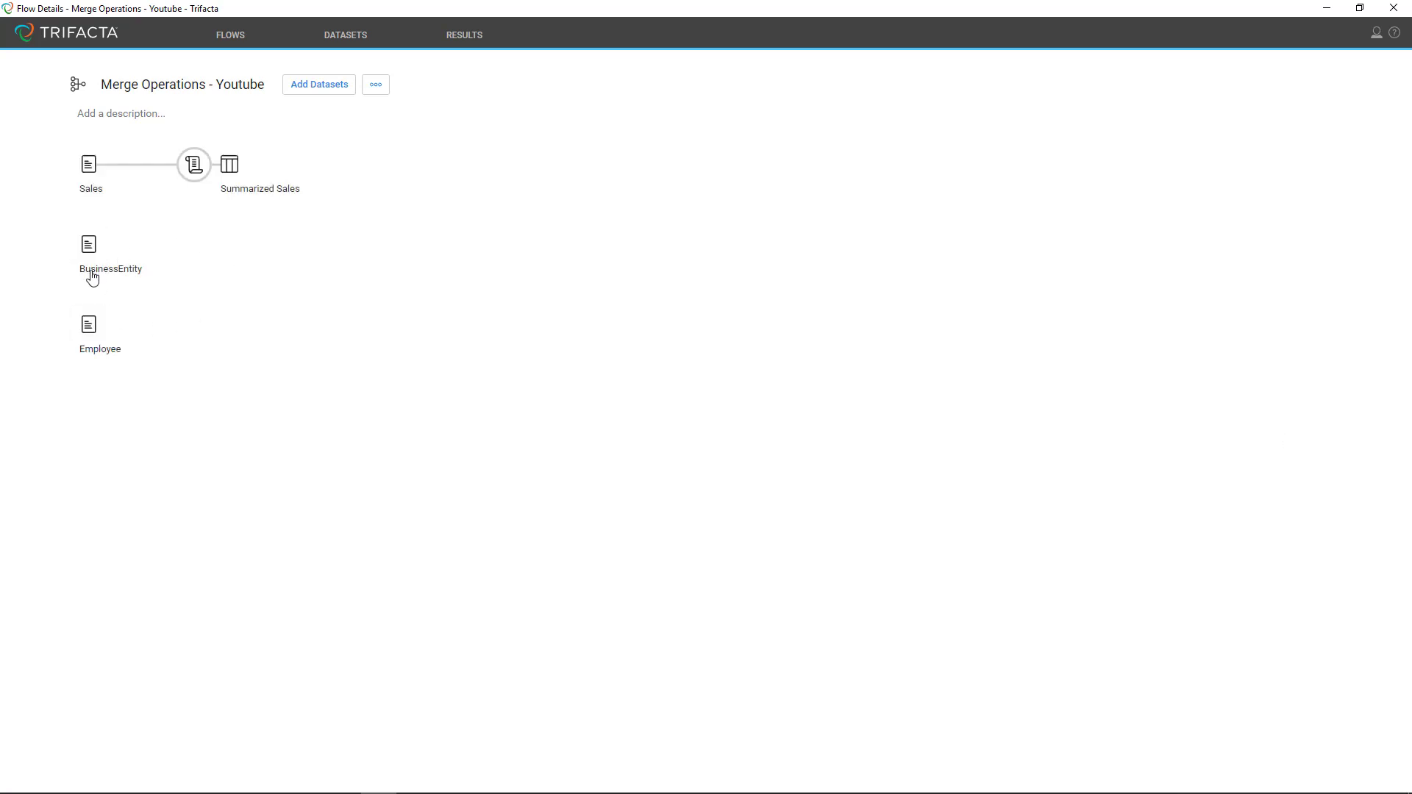
left_click(86, 328)
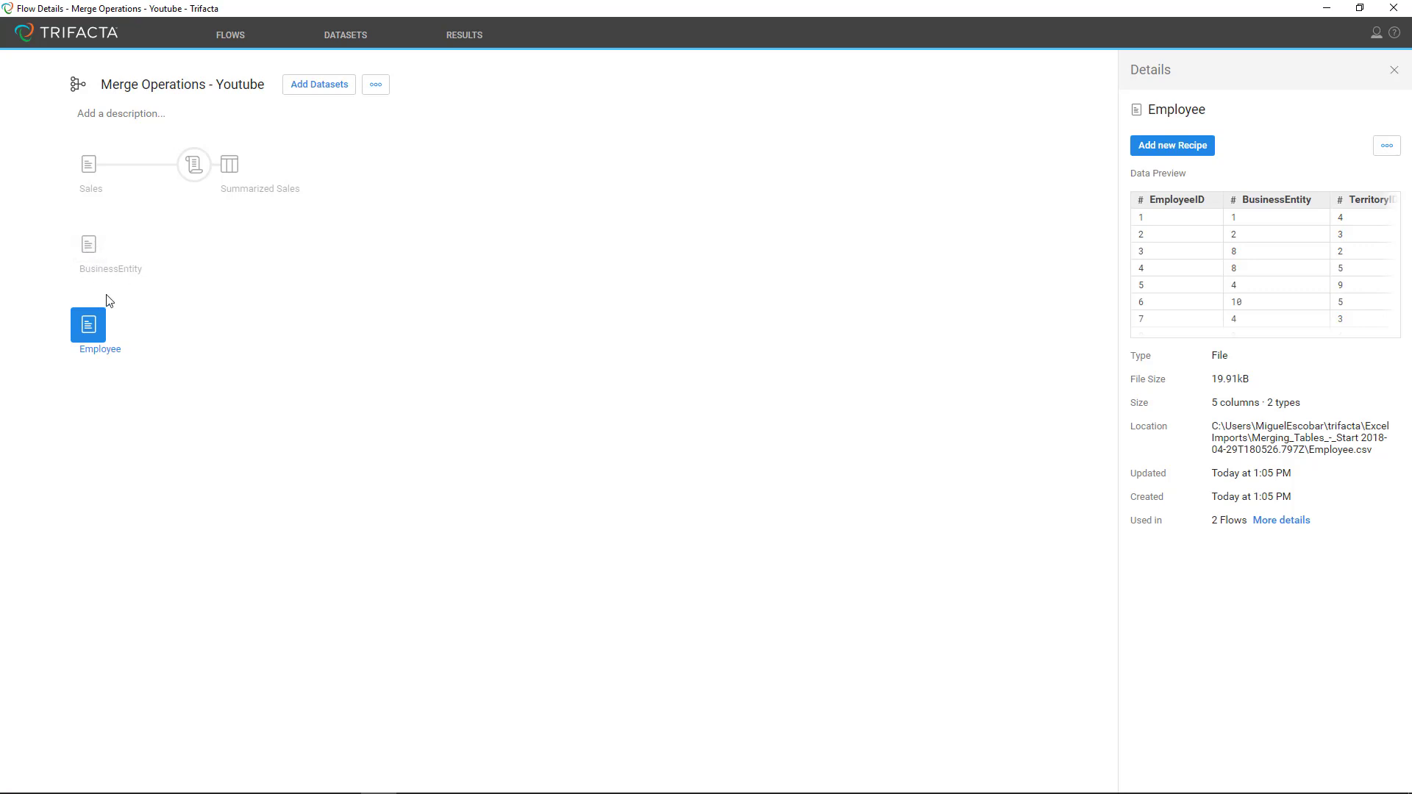
left_click(99, 254)
left_click(94, 335)
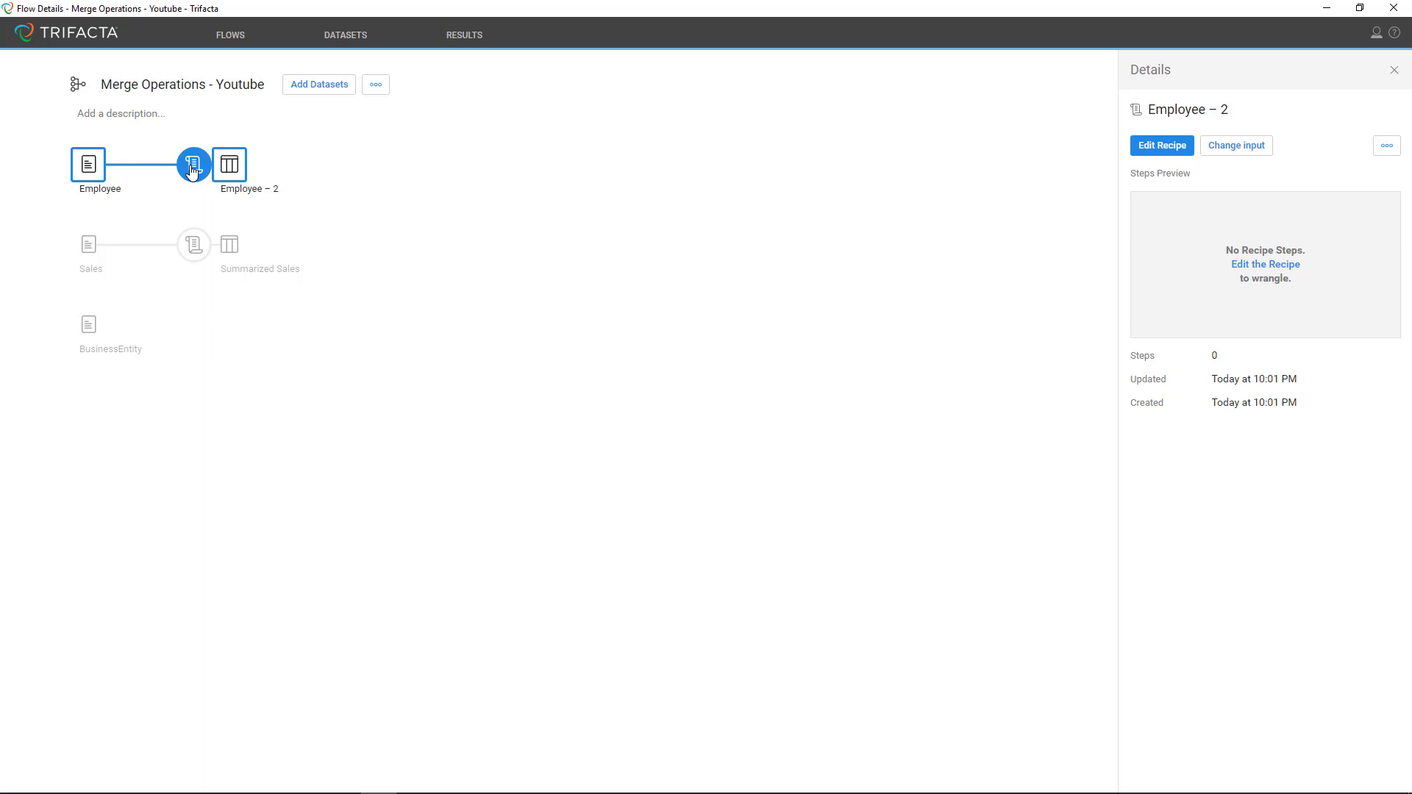
Rename the Employee – 2 dataset as "Merge - Employee and BE"
left_click(234, 166)
left_click(302, 221)
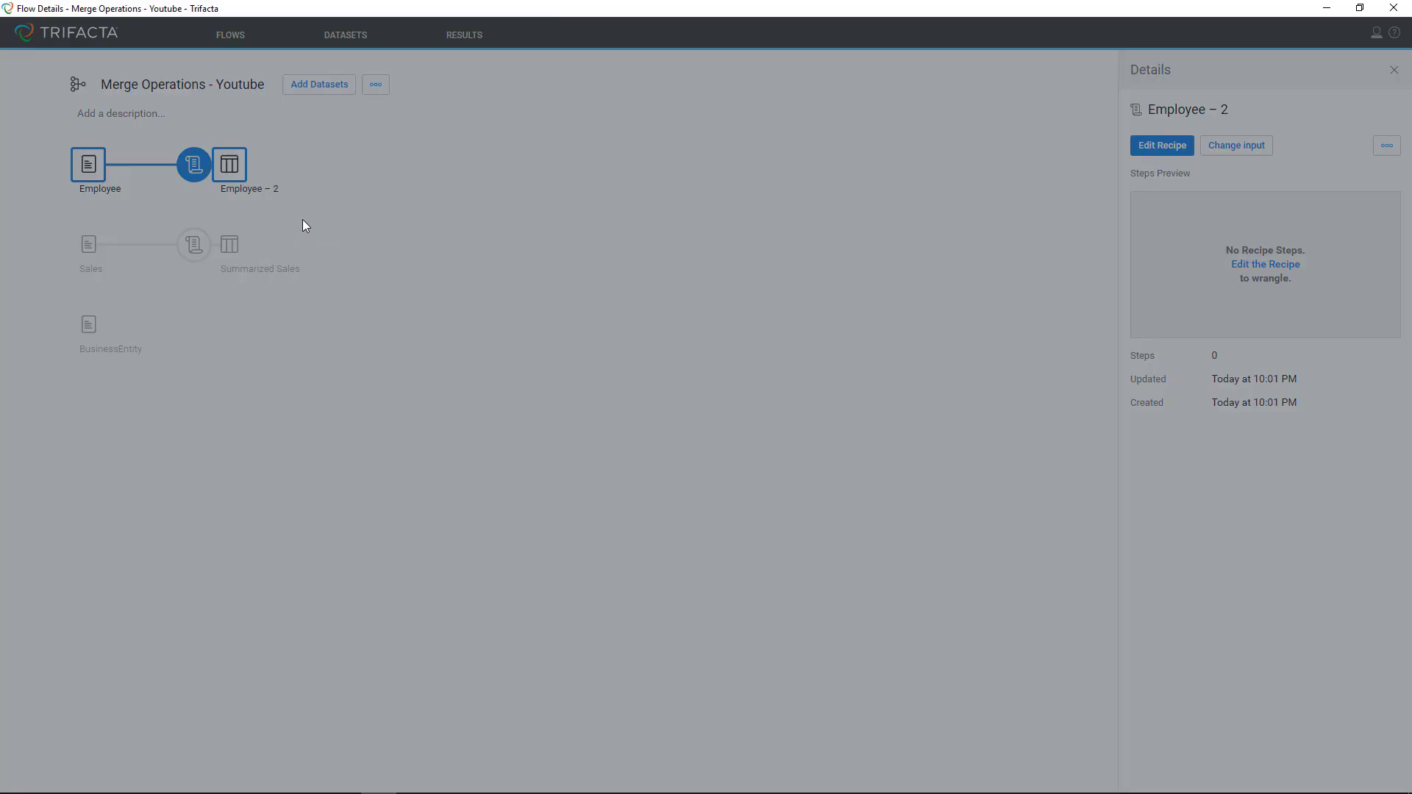
type("Merge - Employee and BE")
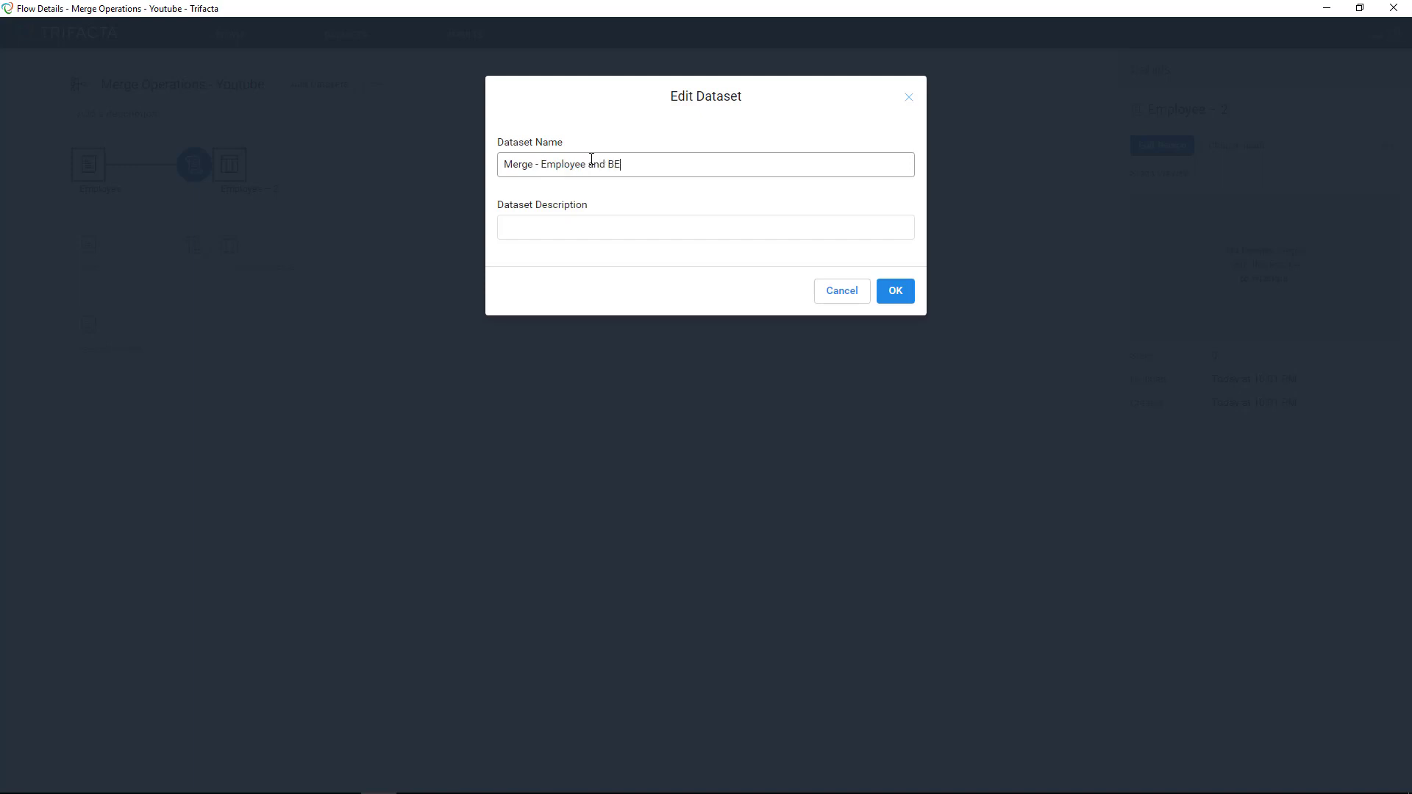
left_click(897, 291)
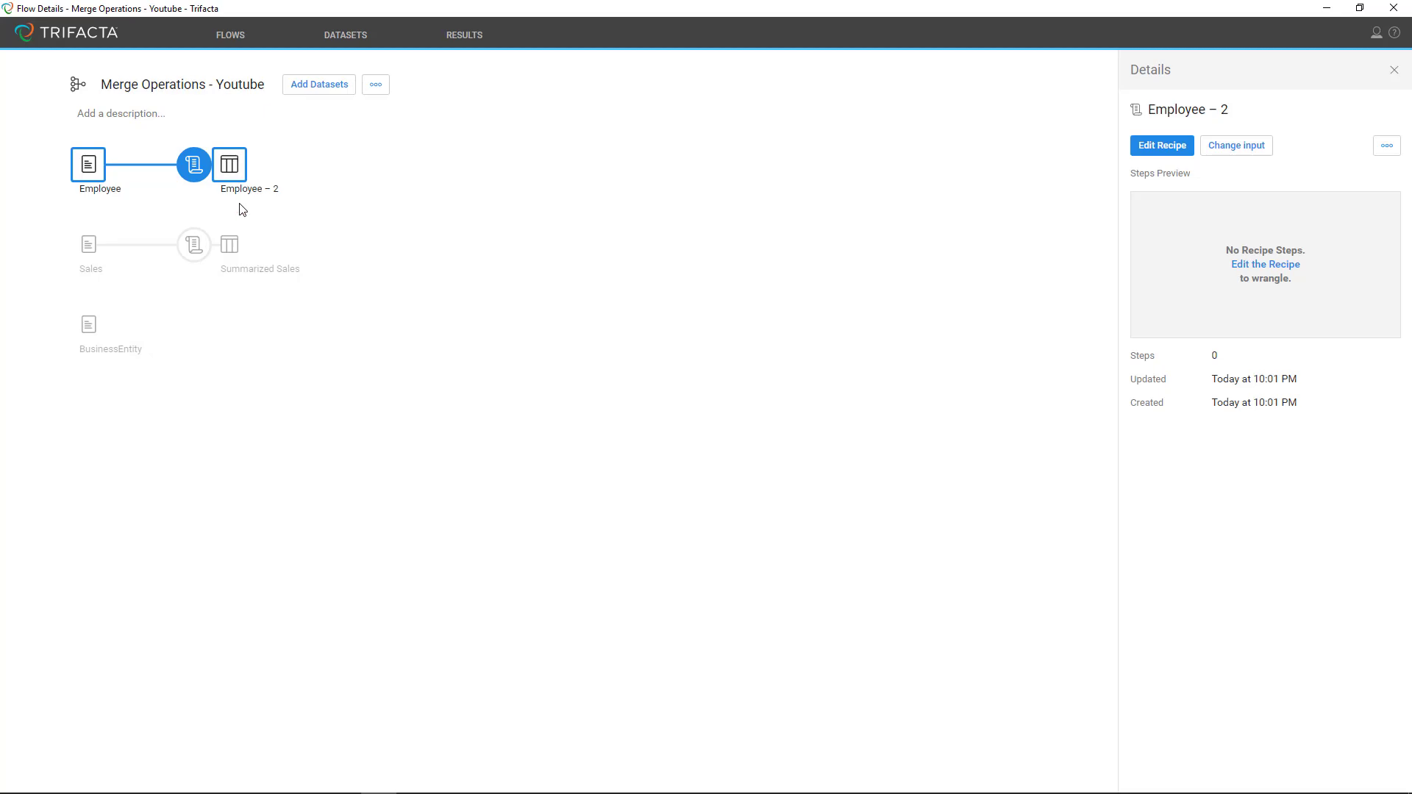
Open the Merge - Employee and BE recipe for editing and start a join transformation as its first step
left_click(1161, 147)
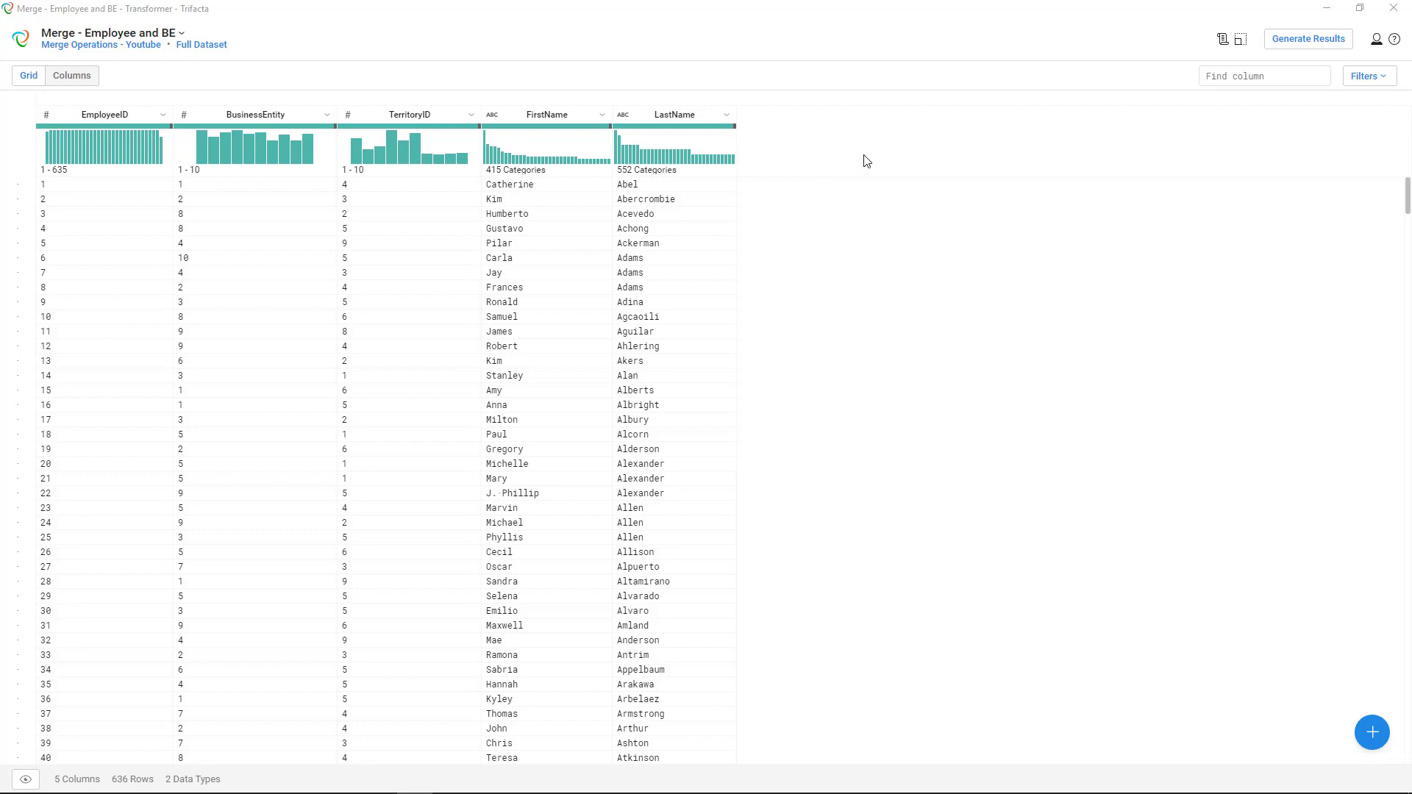
left_click(1222, 40)
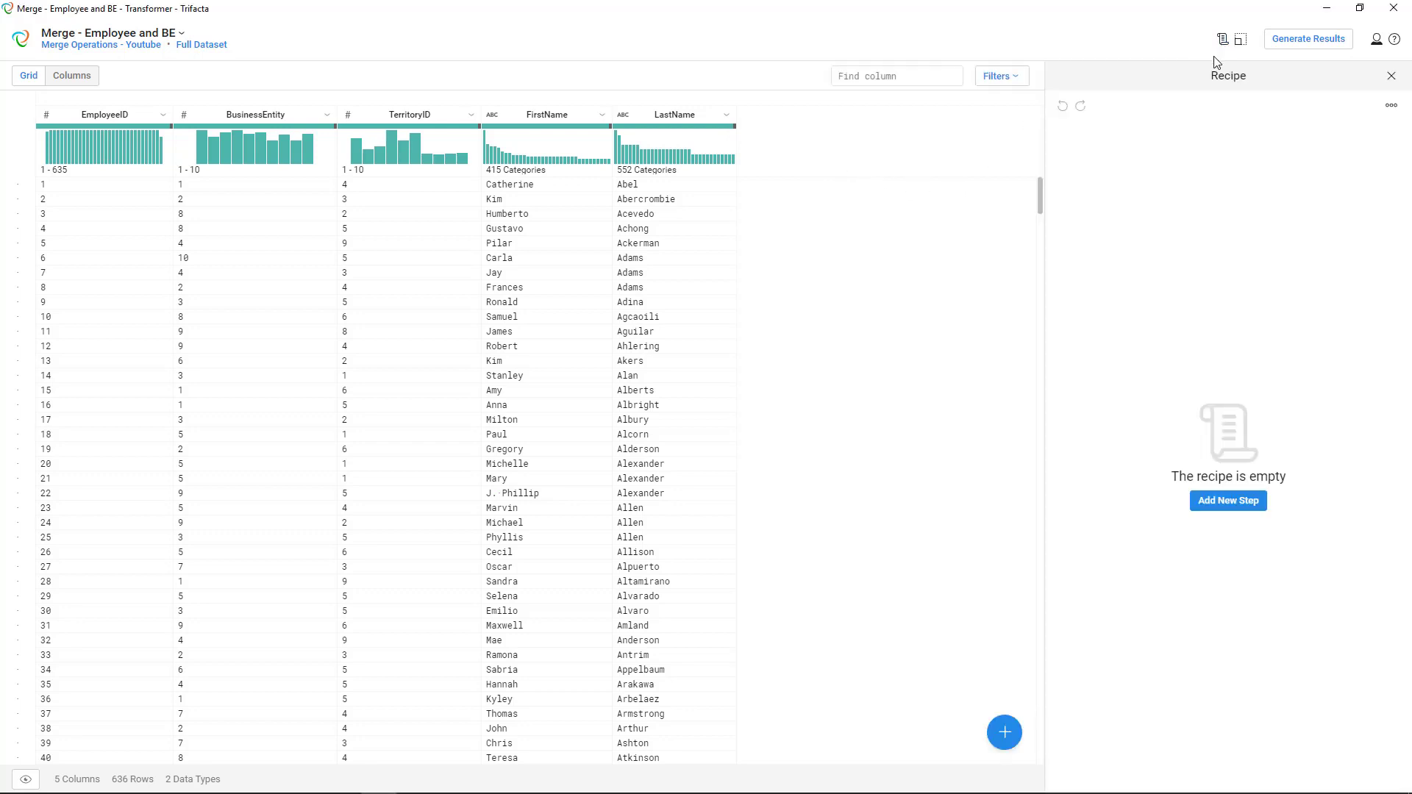
left_click(1213, 502)
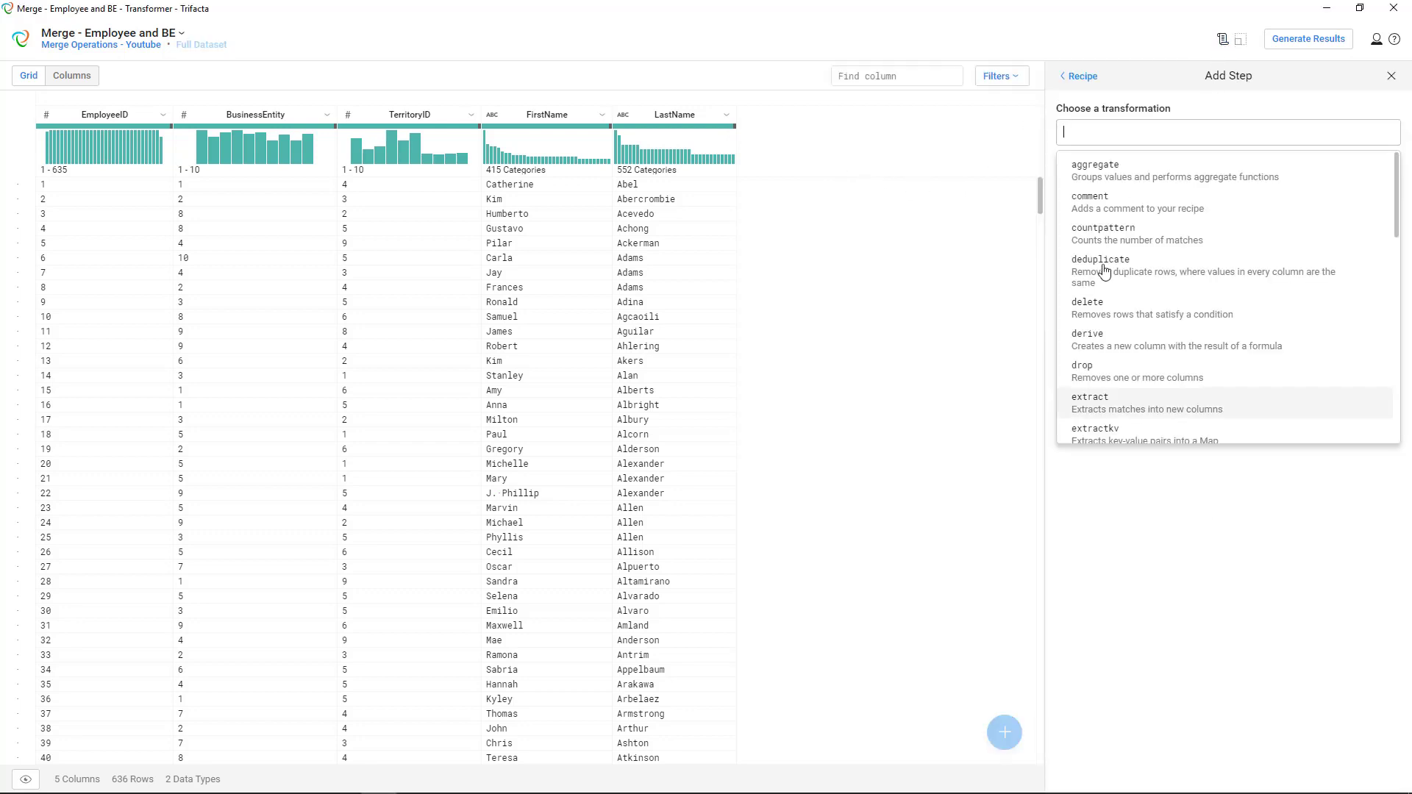
type("join")
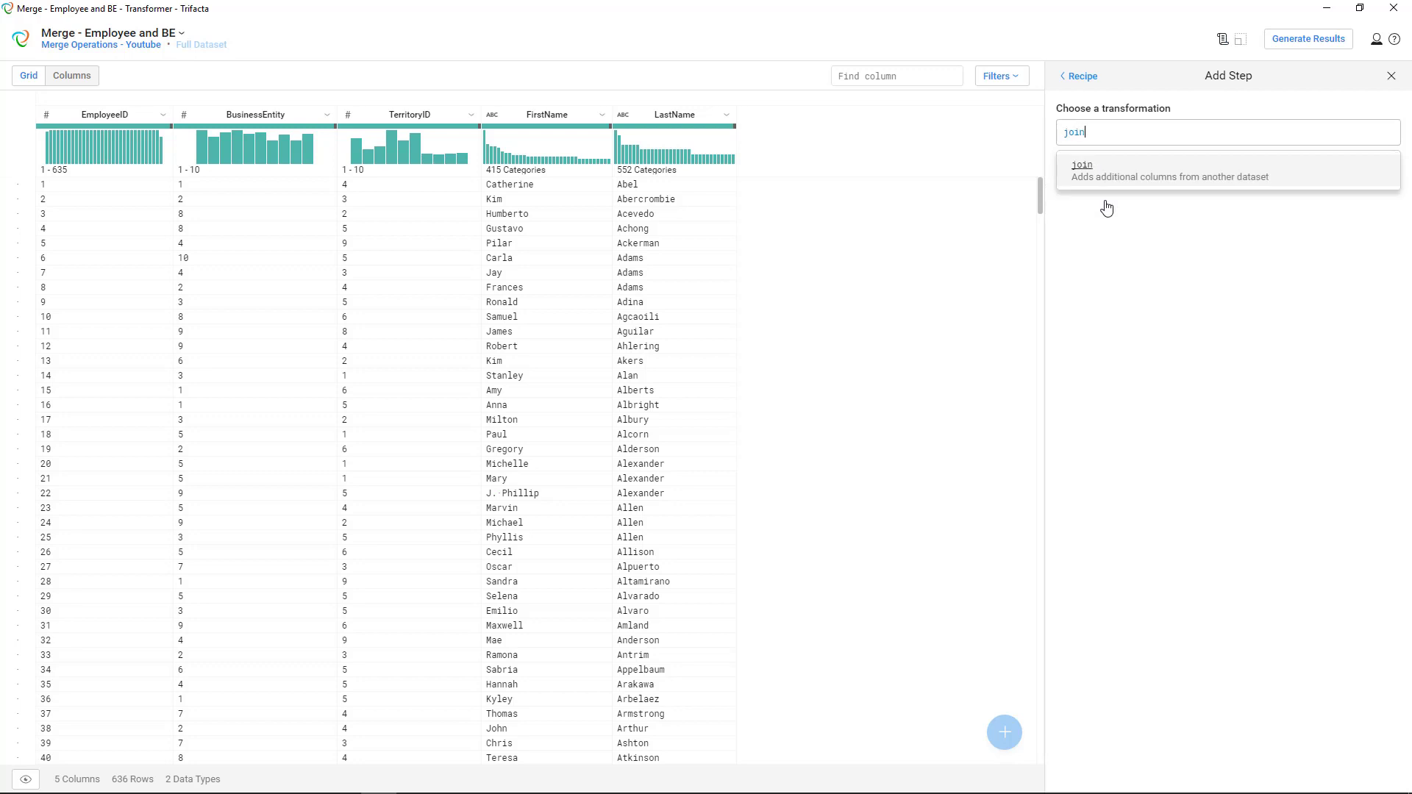
left_click(1091, 169)
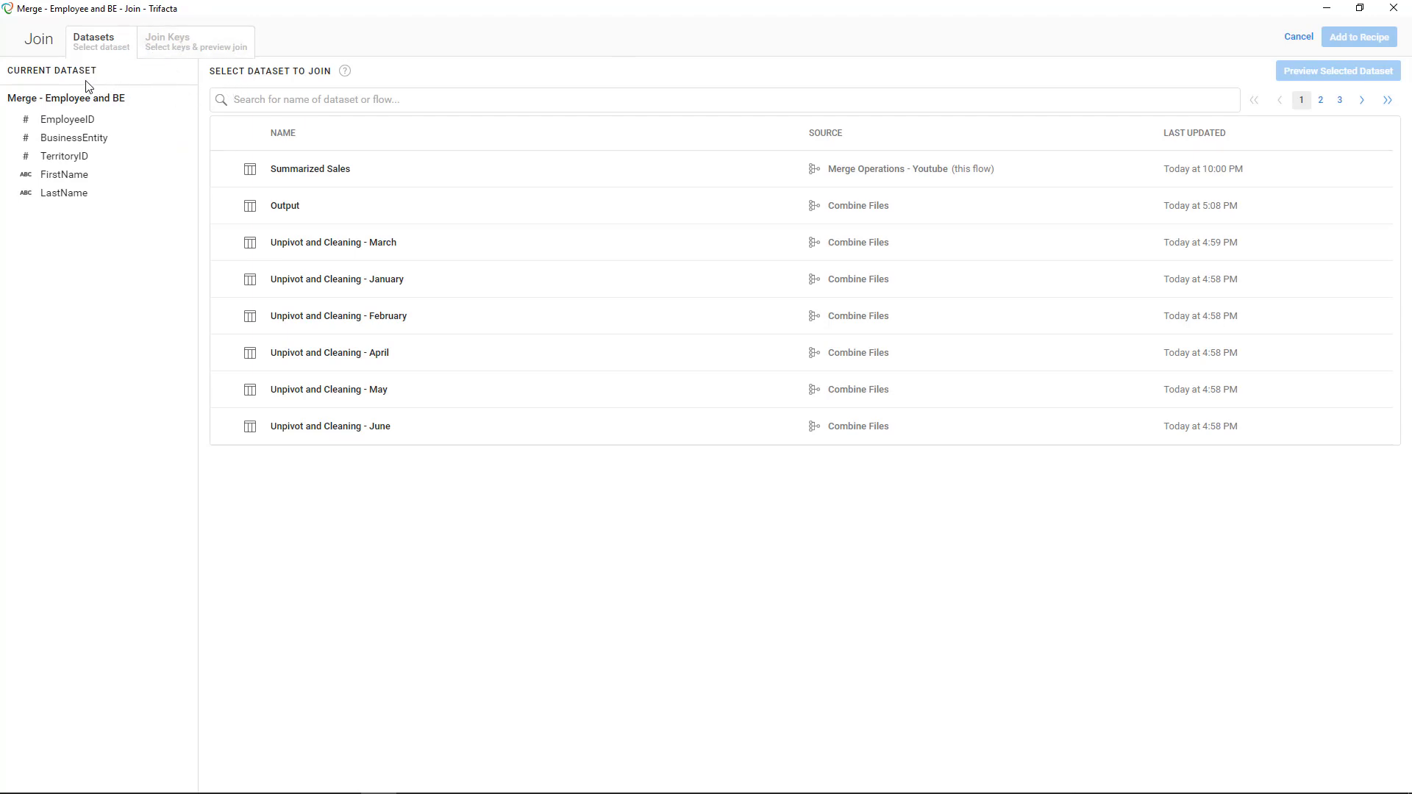
Search for "business", choose the BusinessEntity dataset as the one to join, and preview it
left_click(256, 103)
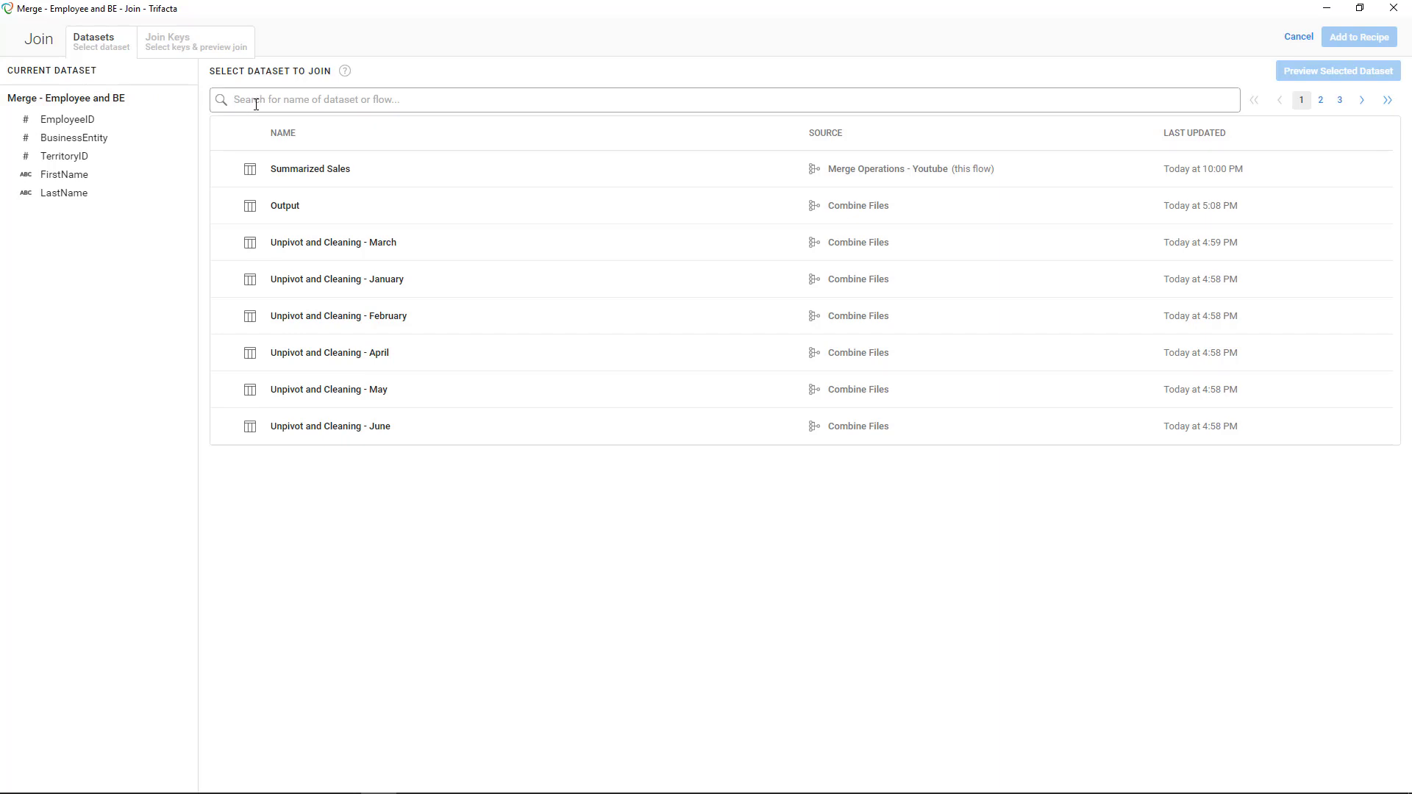
type("business")
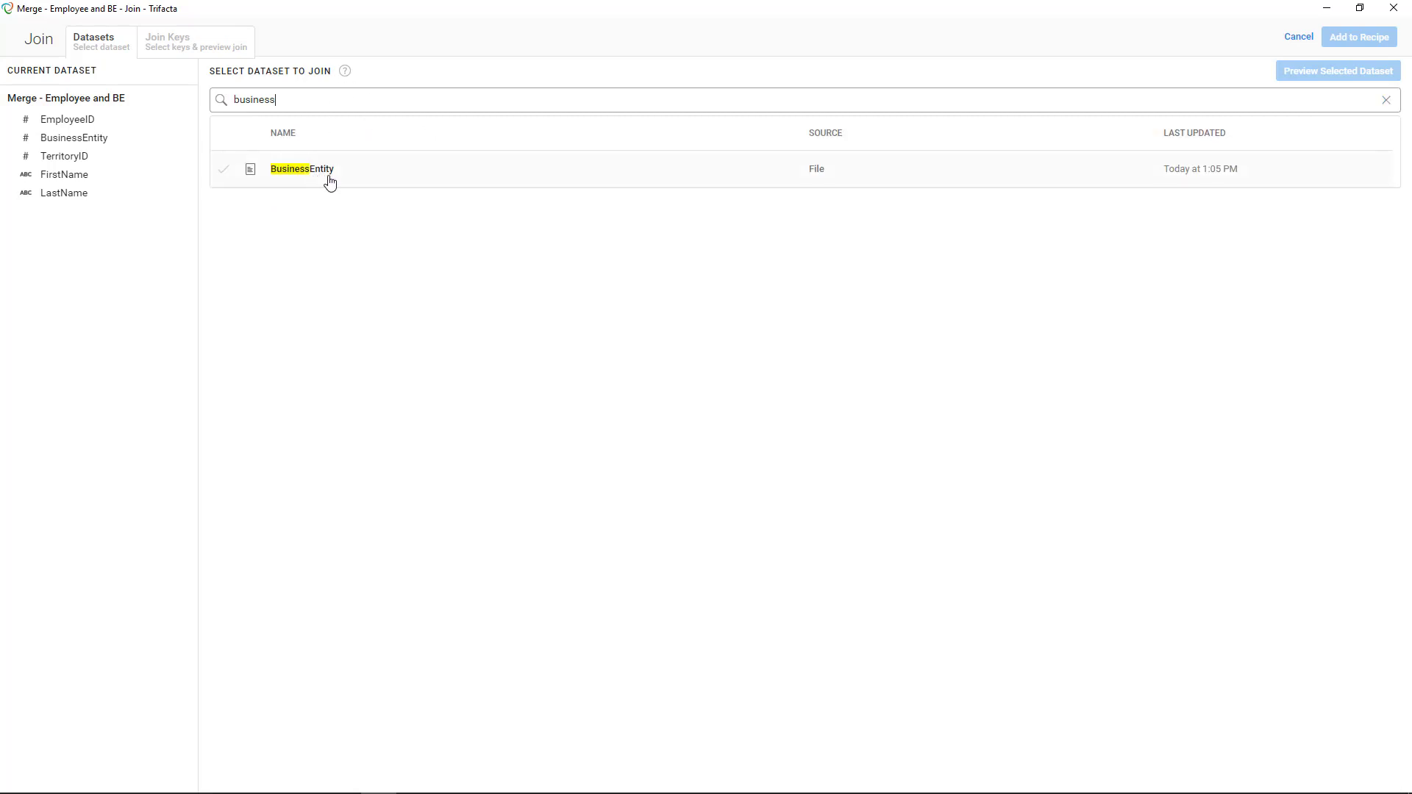
left_click(287, 176)
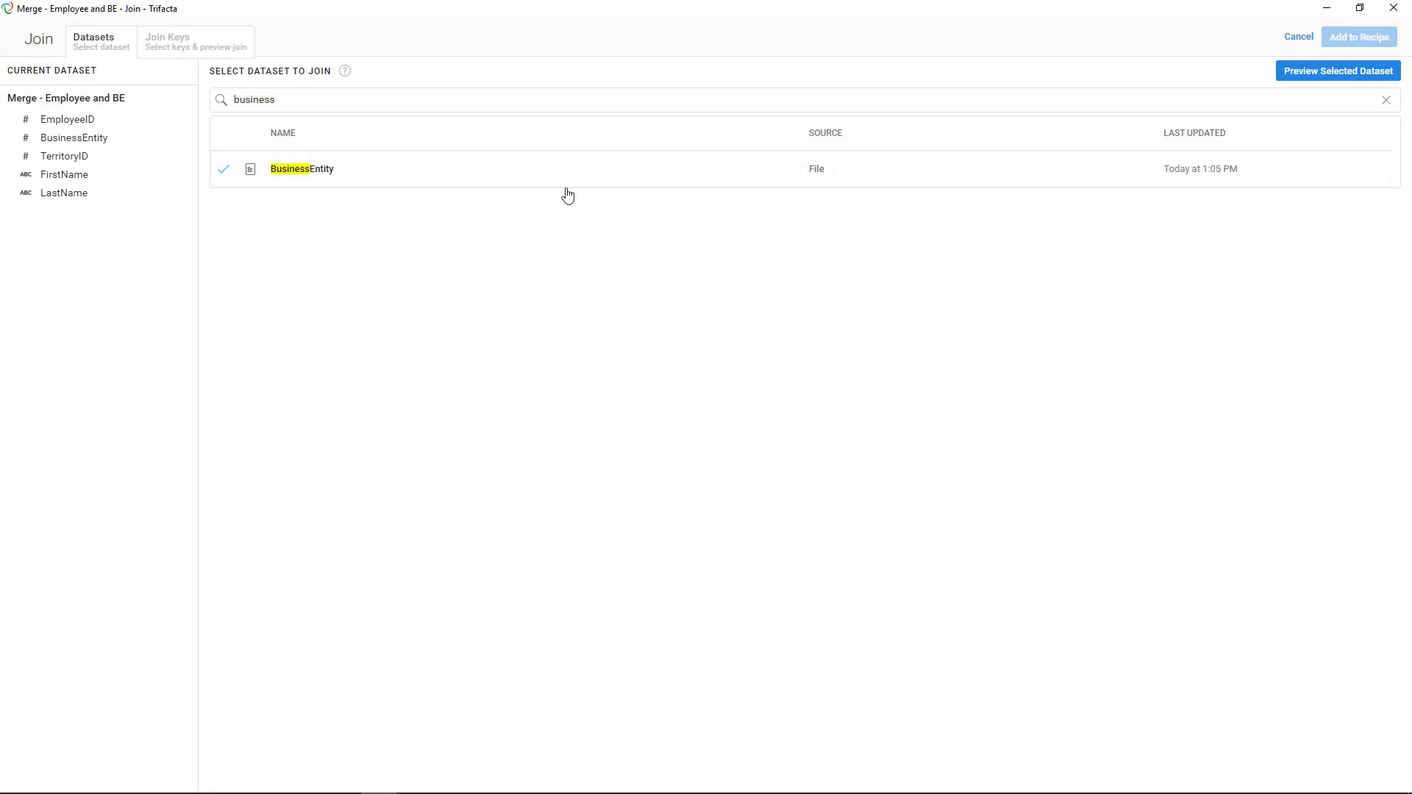
double_click(325, 172)
left_click(322, 186)
left_click(1336, 79)
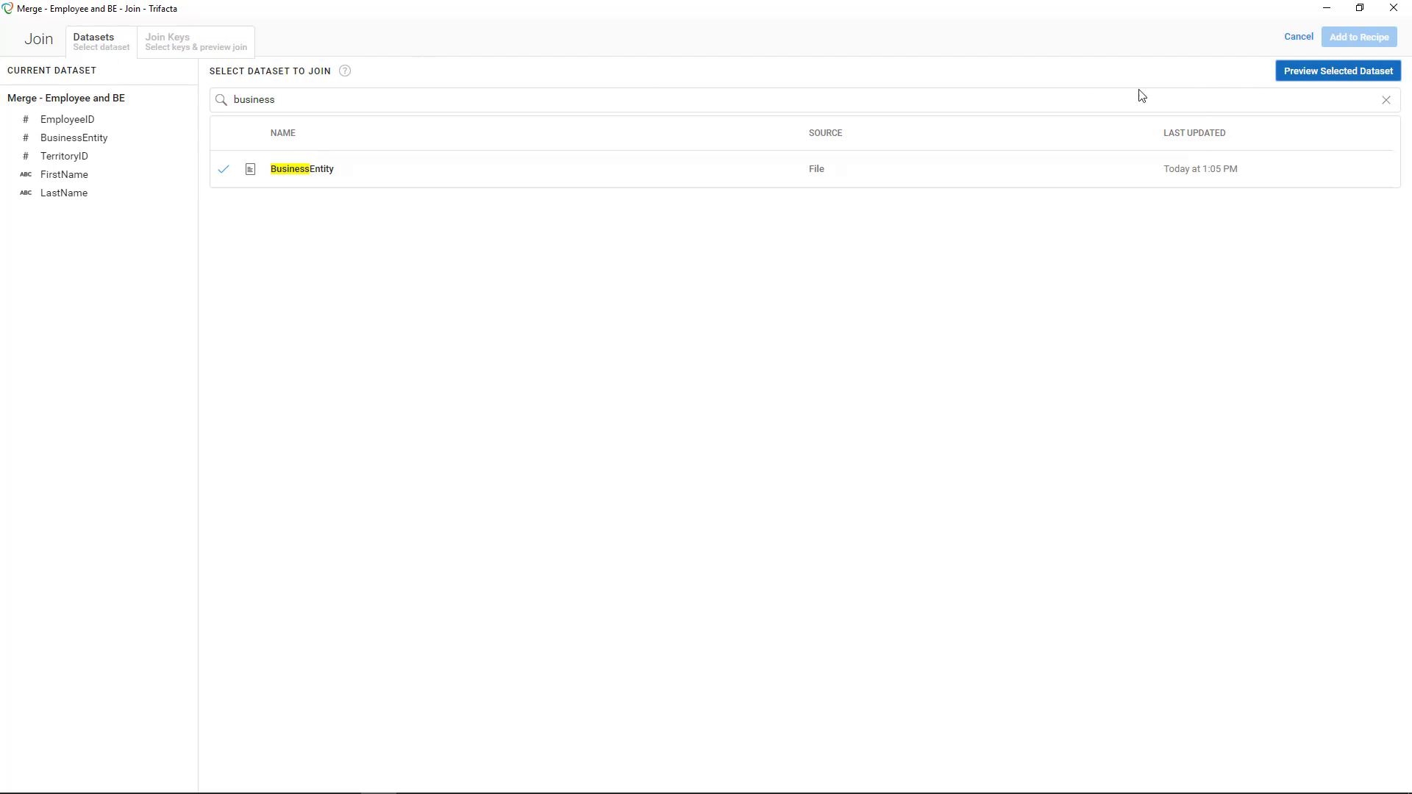
left_click(1308, 79)
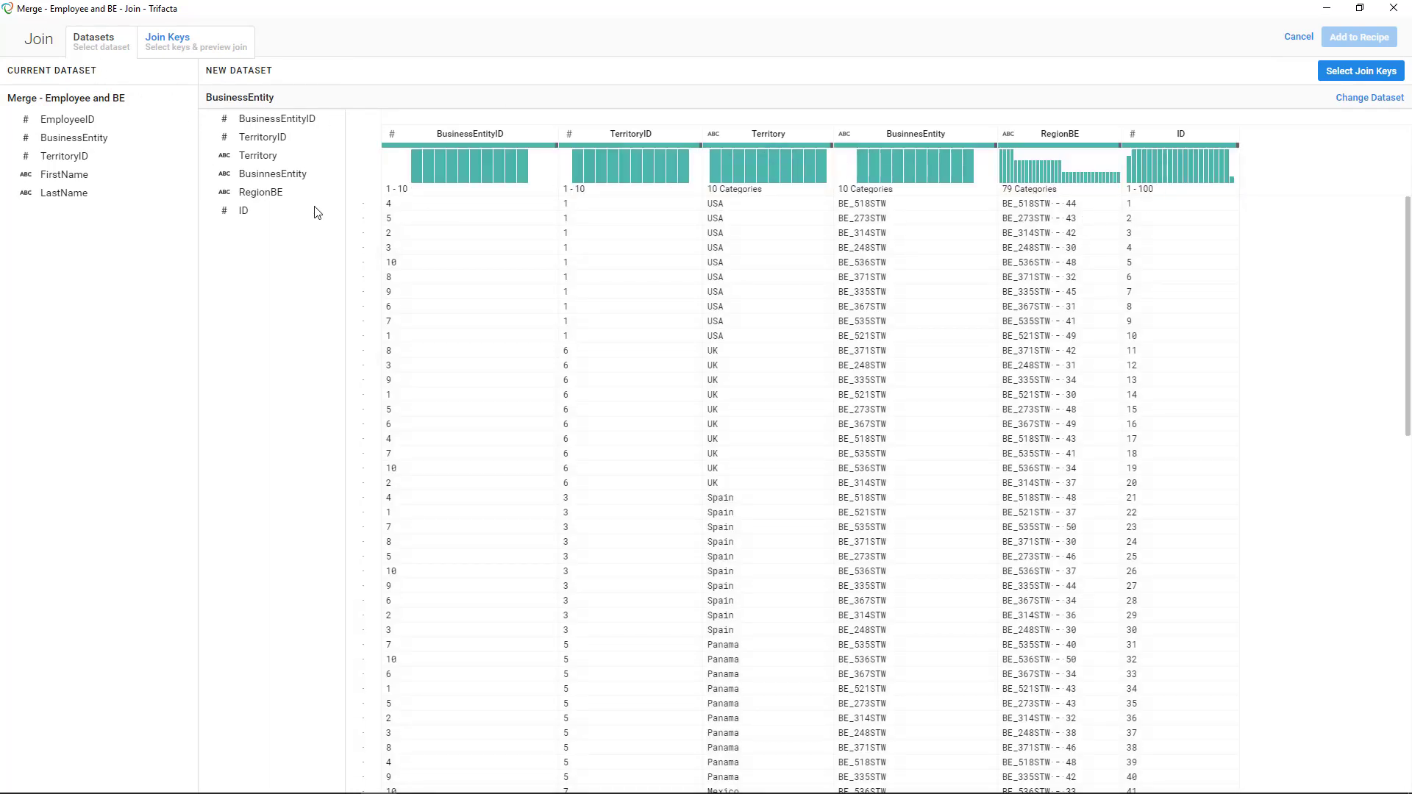
Proceed to the join key settings and set the join type to Left Outer
left_click(169, 44)
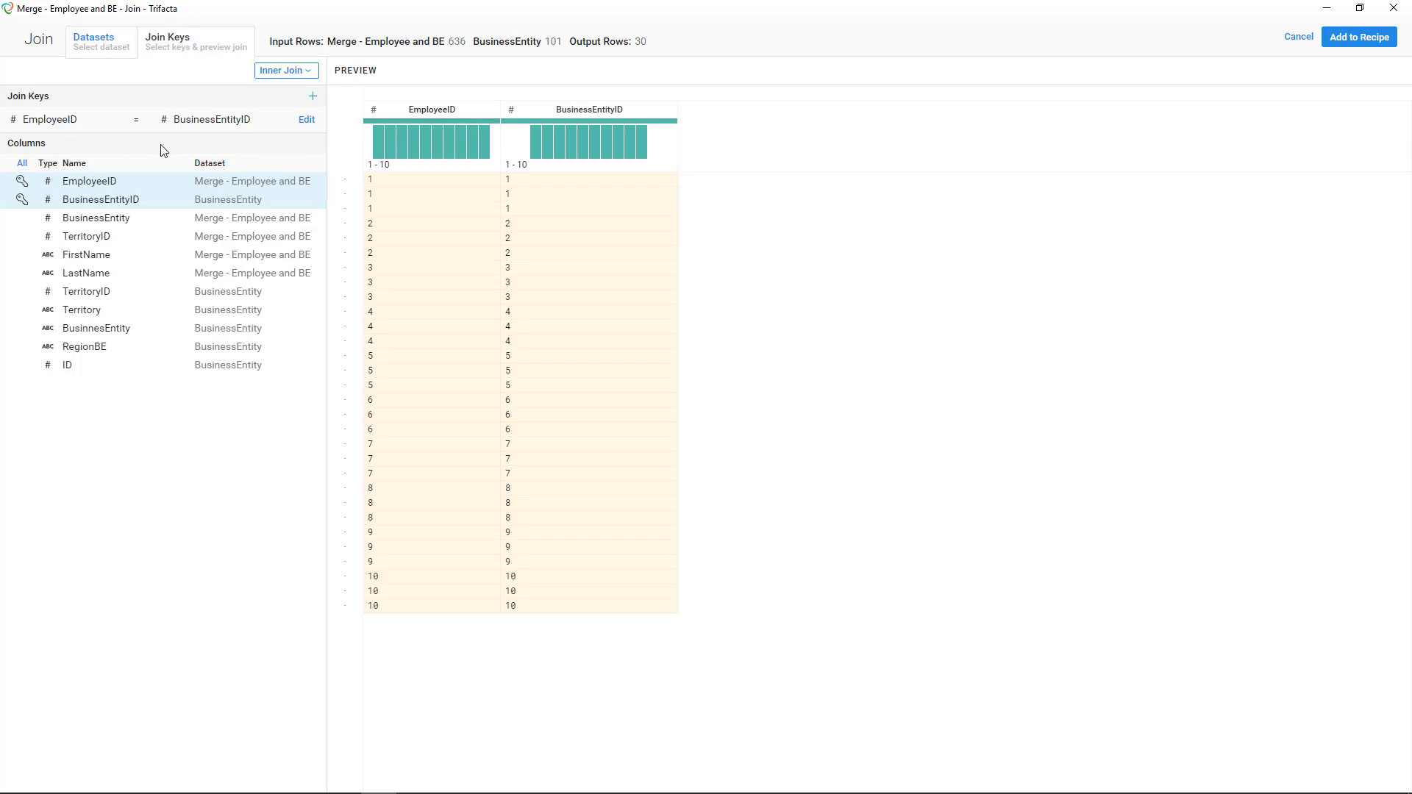
left_click(304, 74)
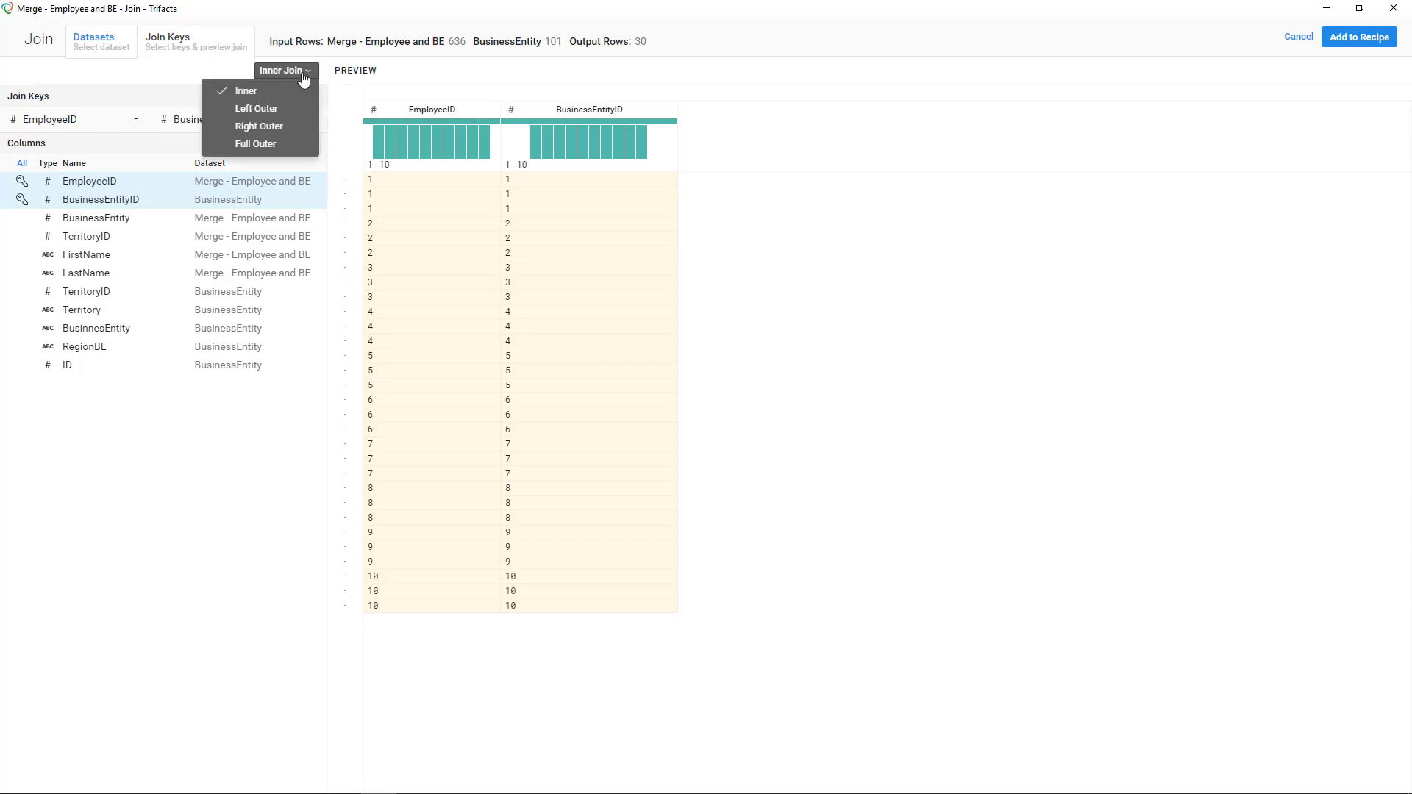
left_click(284, 110)
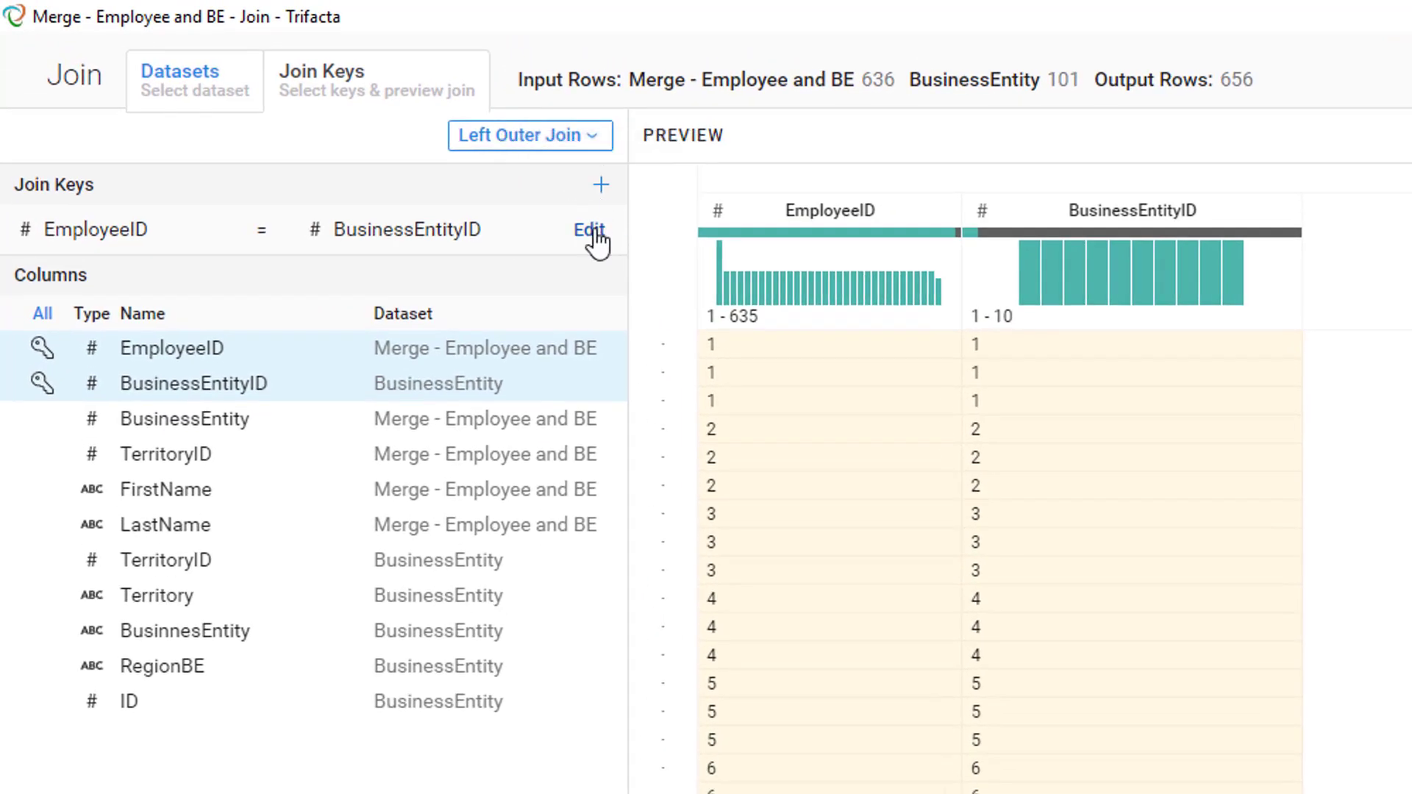
Change the join key to match BusinessEntity from Merge - Employee and BE with BusinessEntityID from BusinessEntity, and save it
left_click(592, 231)
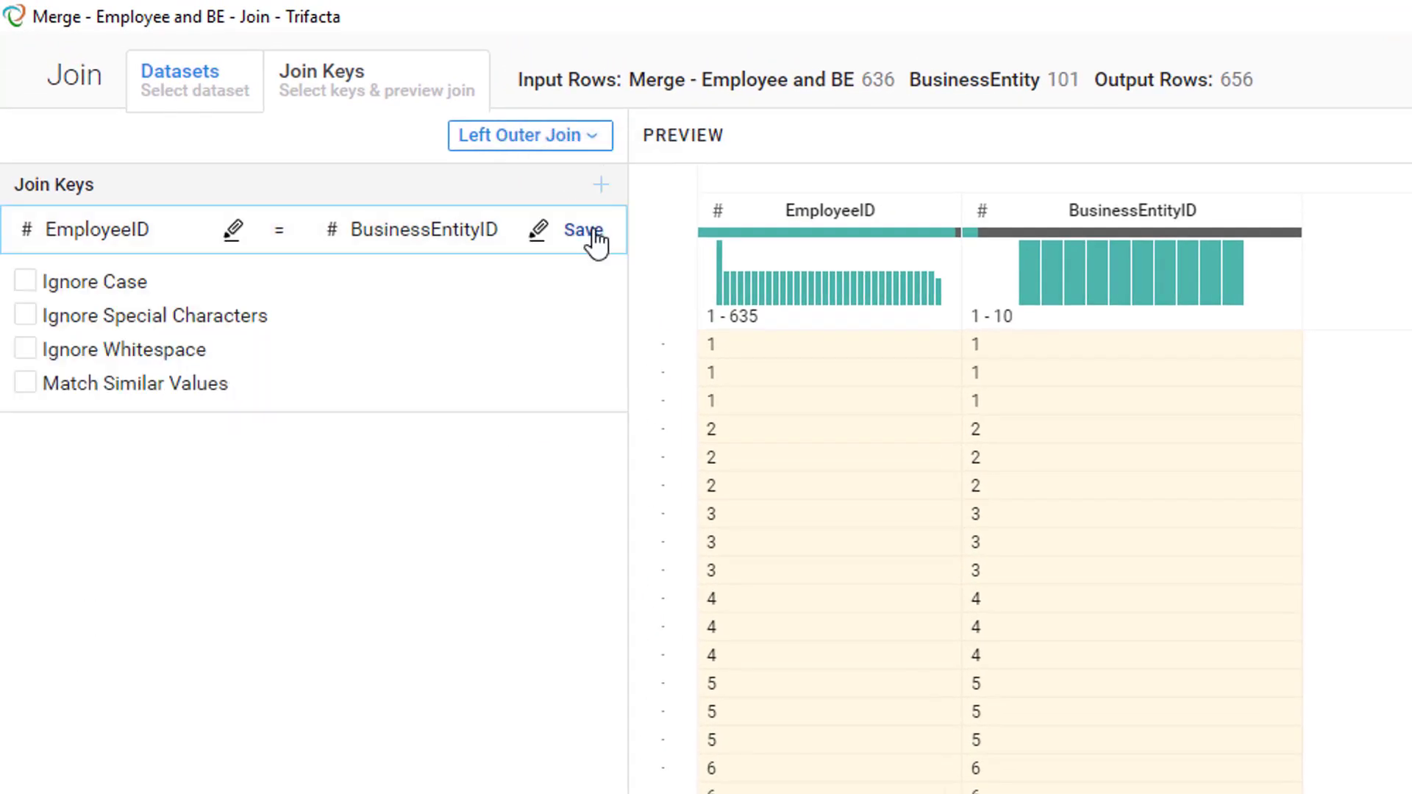
left_click(230, 232)
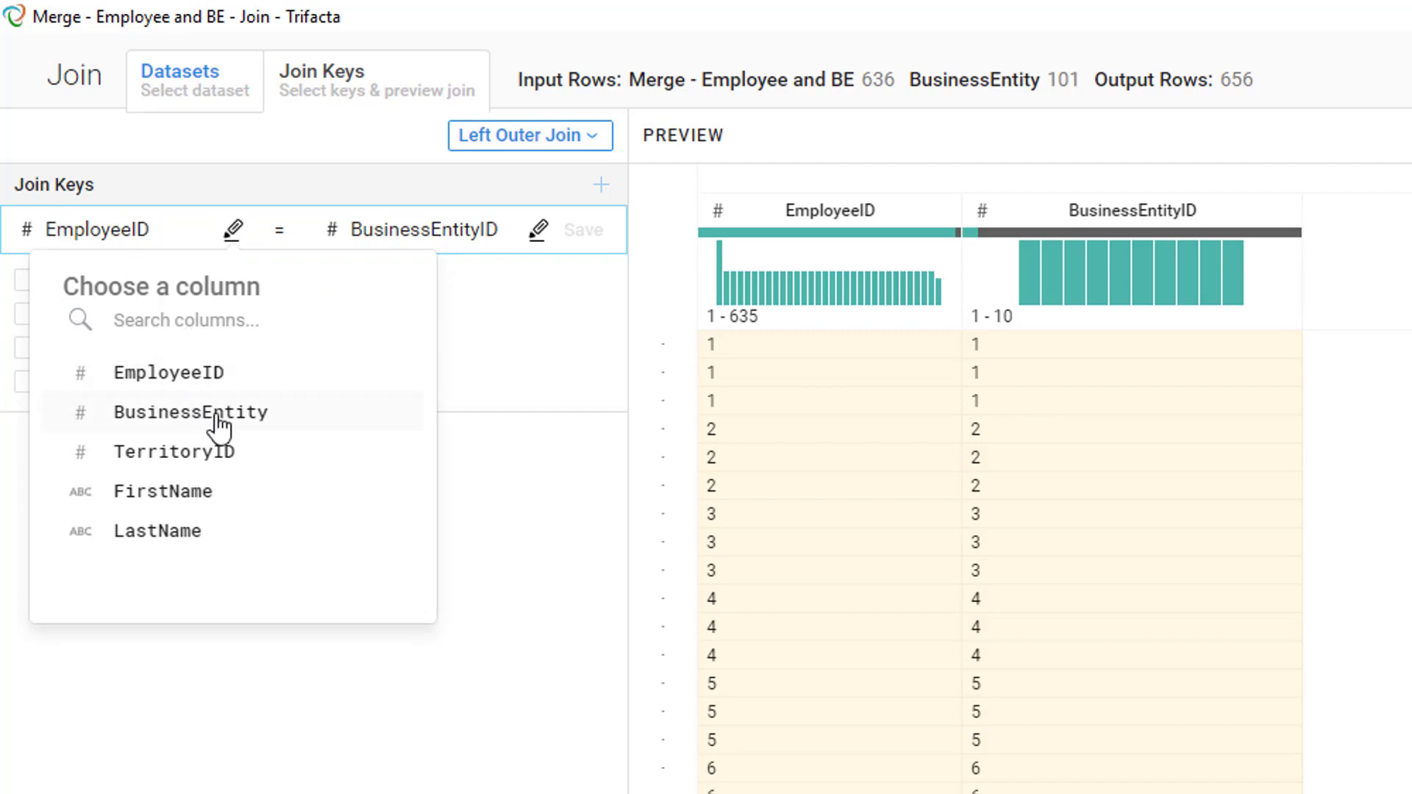
left_click(264, 426)
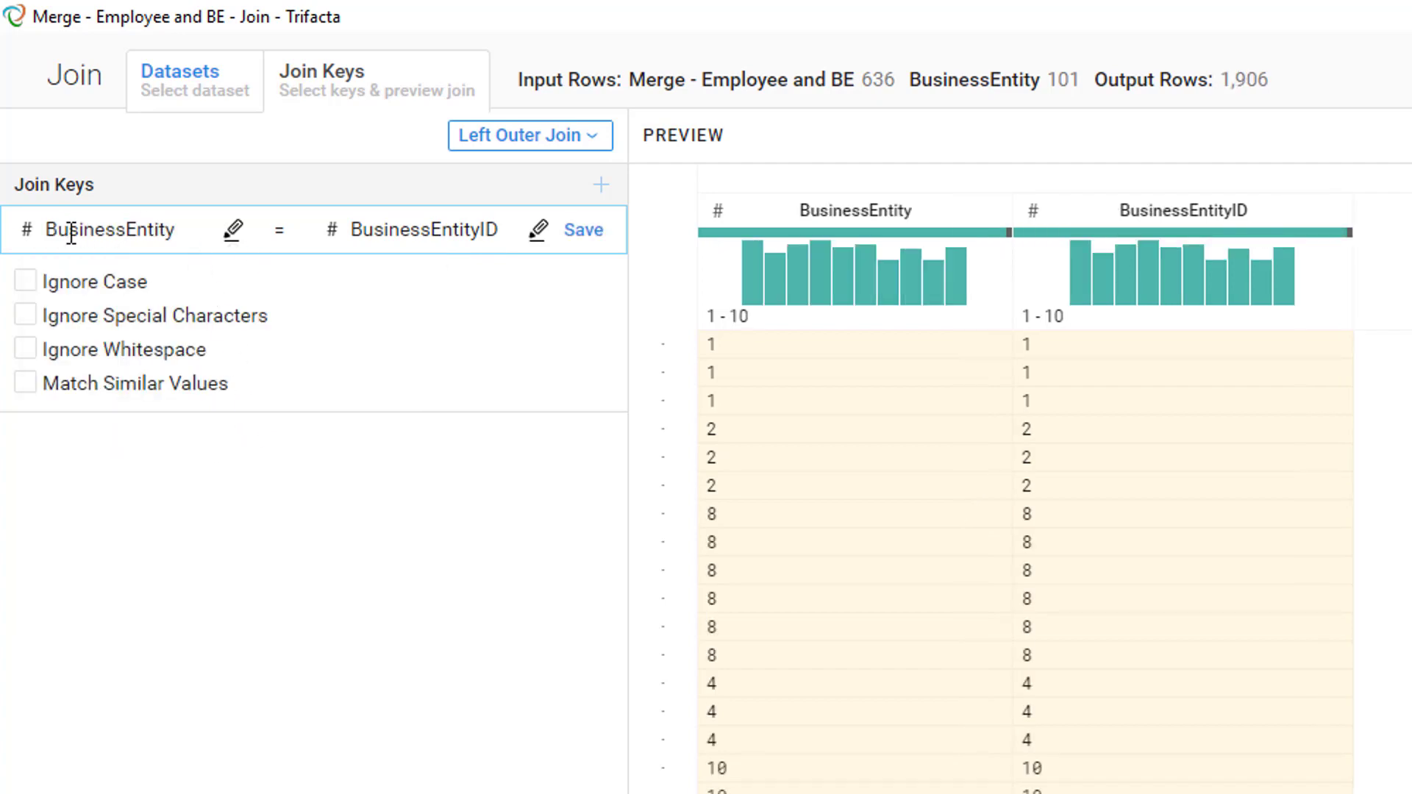
left_click(583, 232)
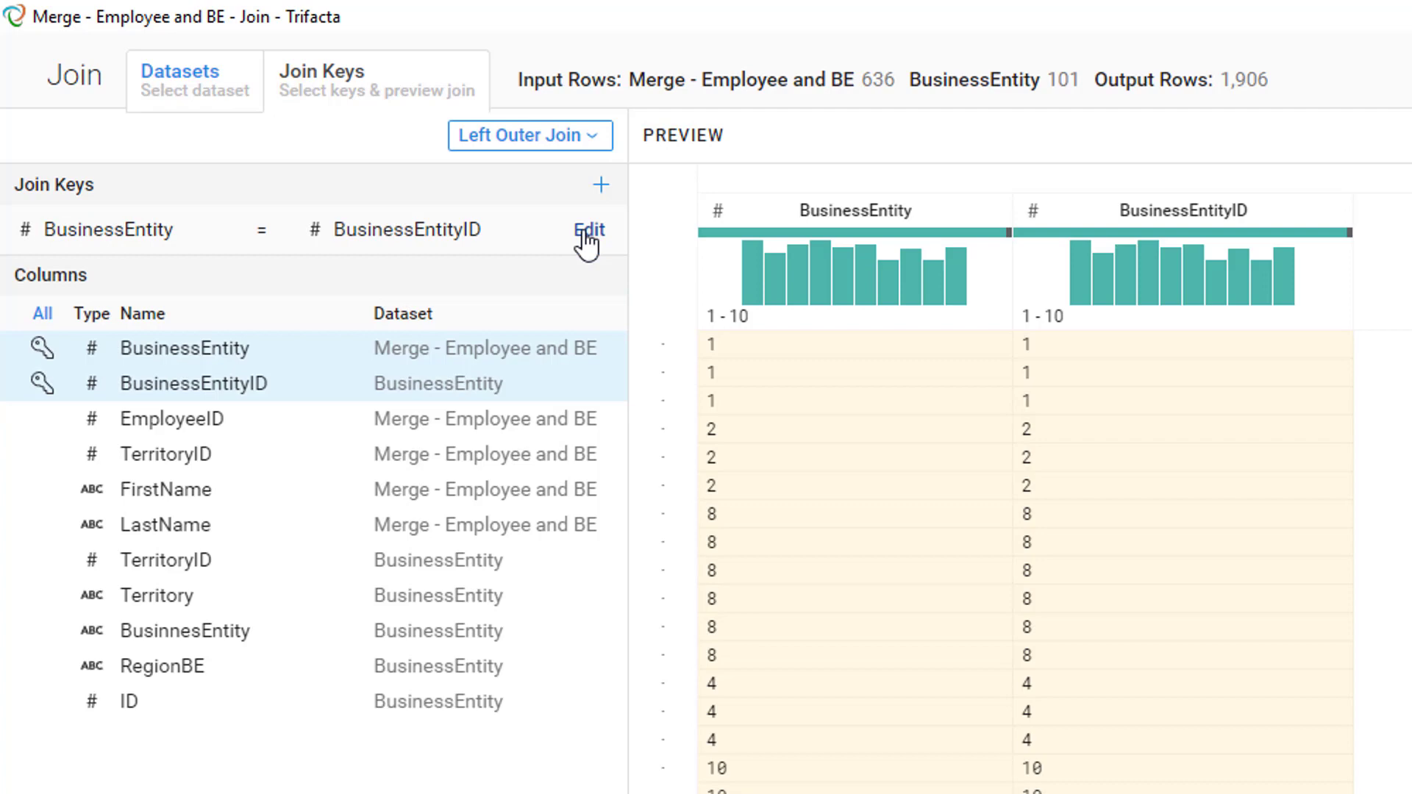
Add a second join key matching TerritoryID with TerritoryID, save it, and check its matching options
left_click(603, 185)
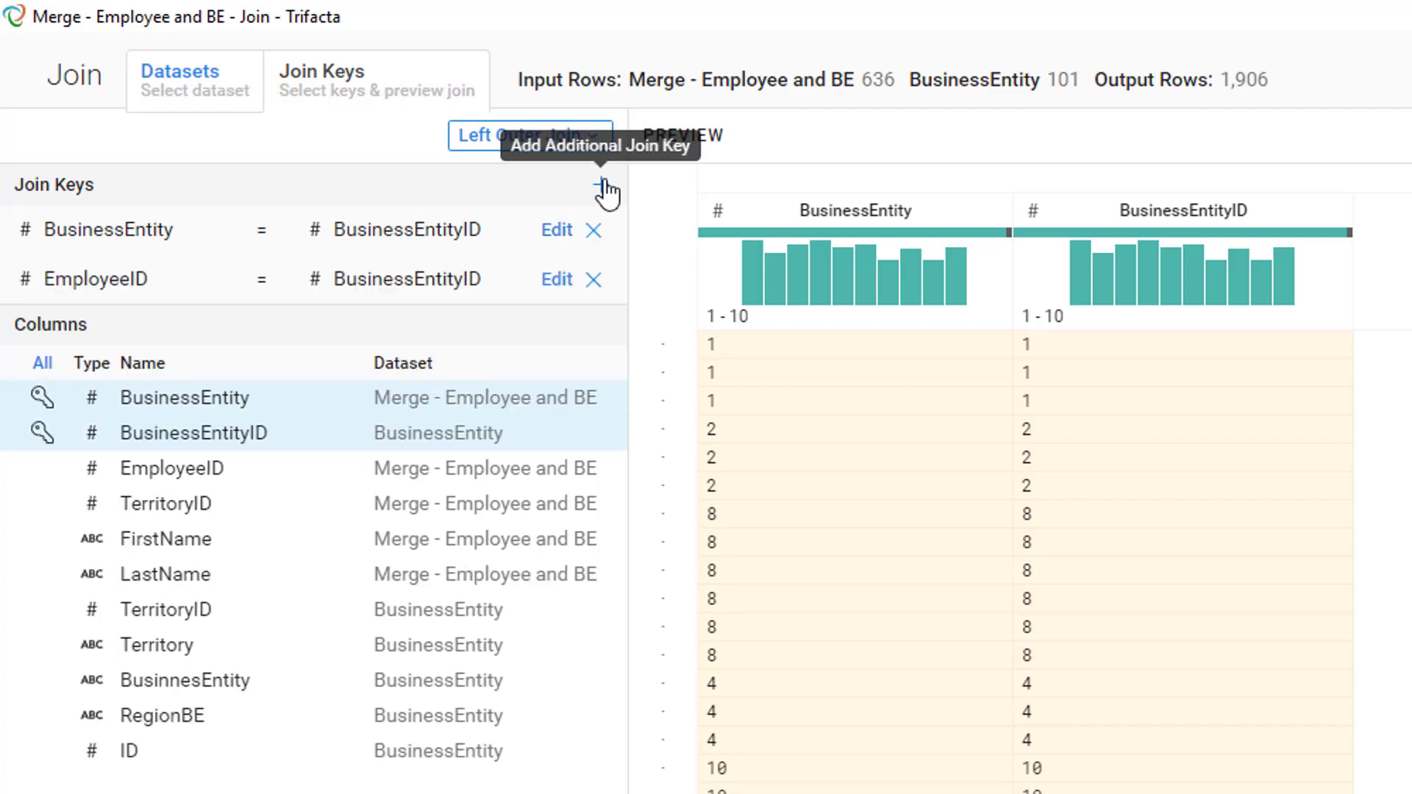
left_click(553, 280)
left_click(235, 281)
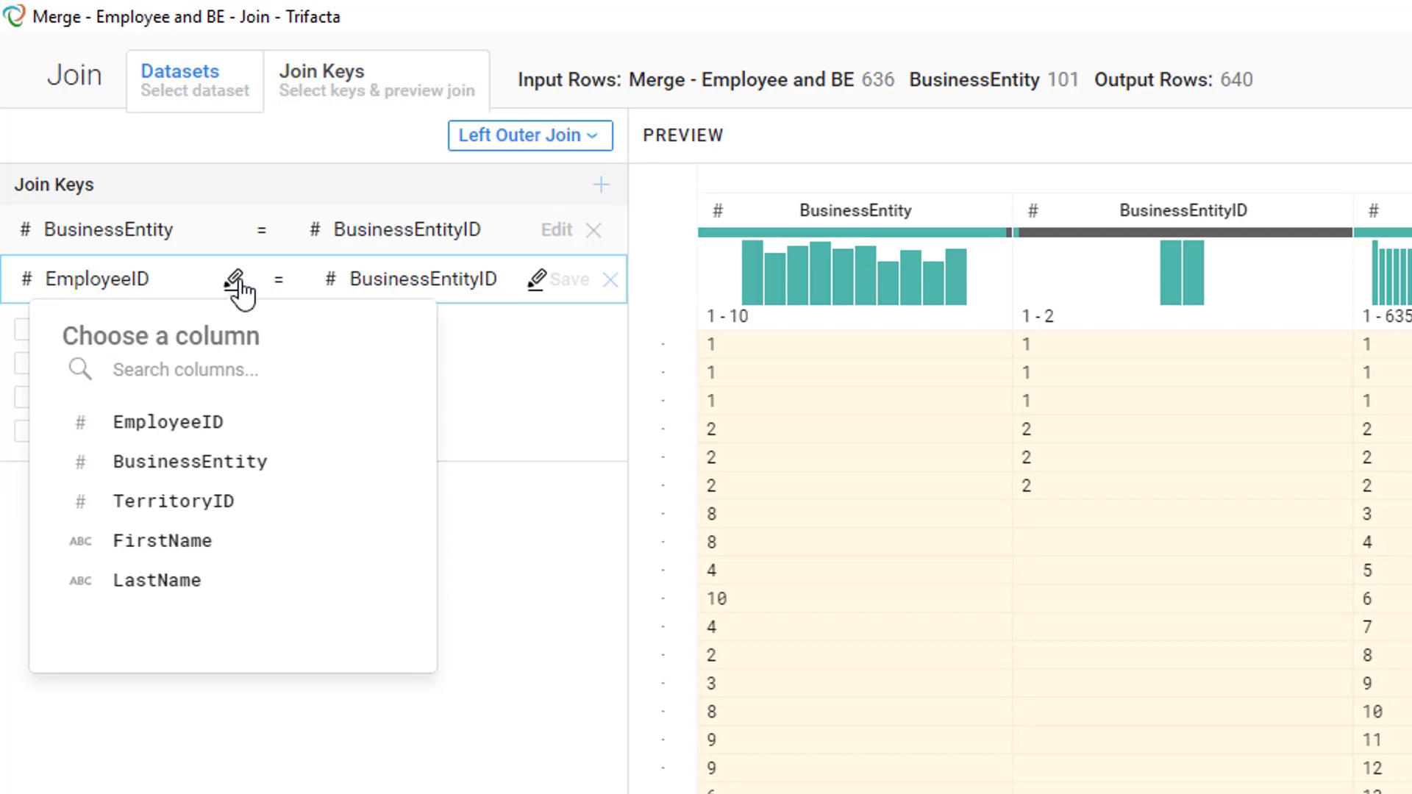
left_click(242, 506)
left_click(536, 281)
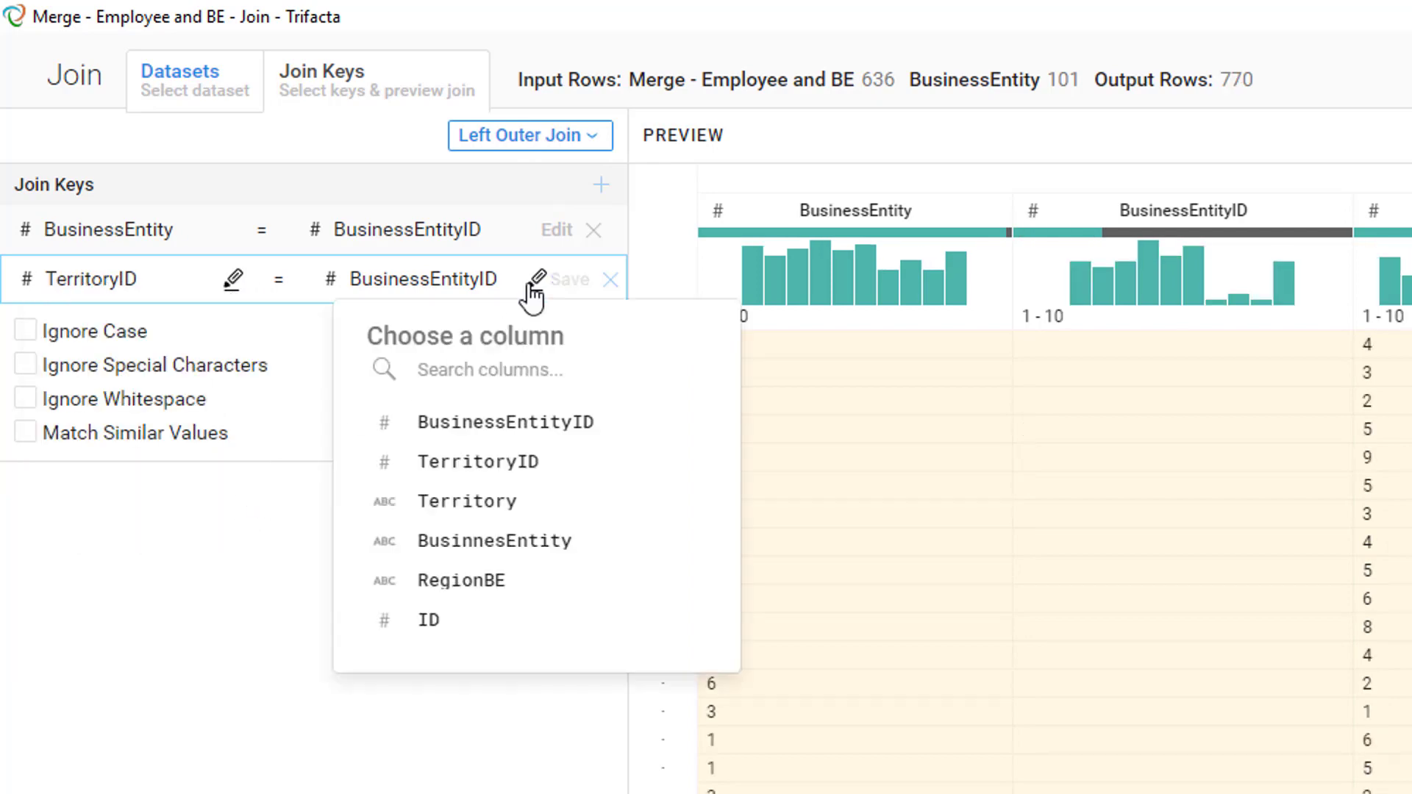
left_click(521, 463)
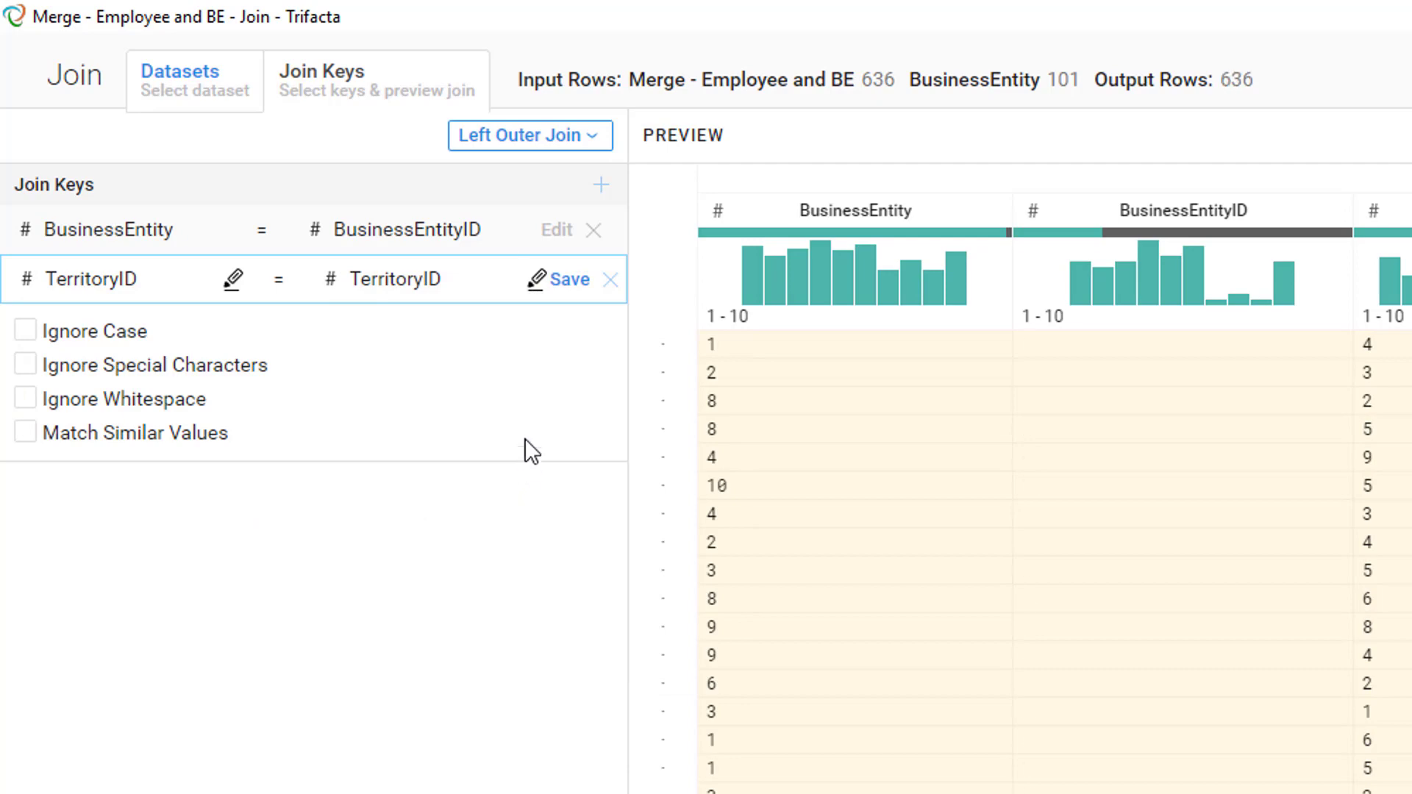
left_click(568, 279)
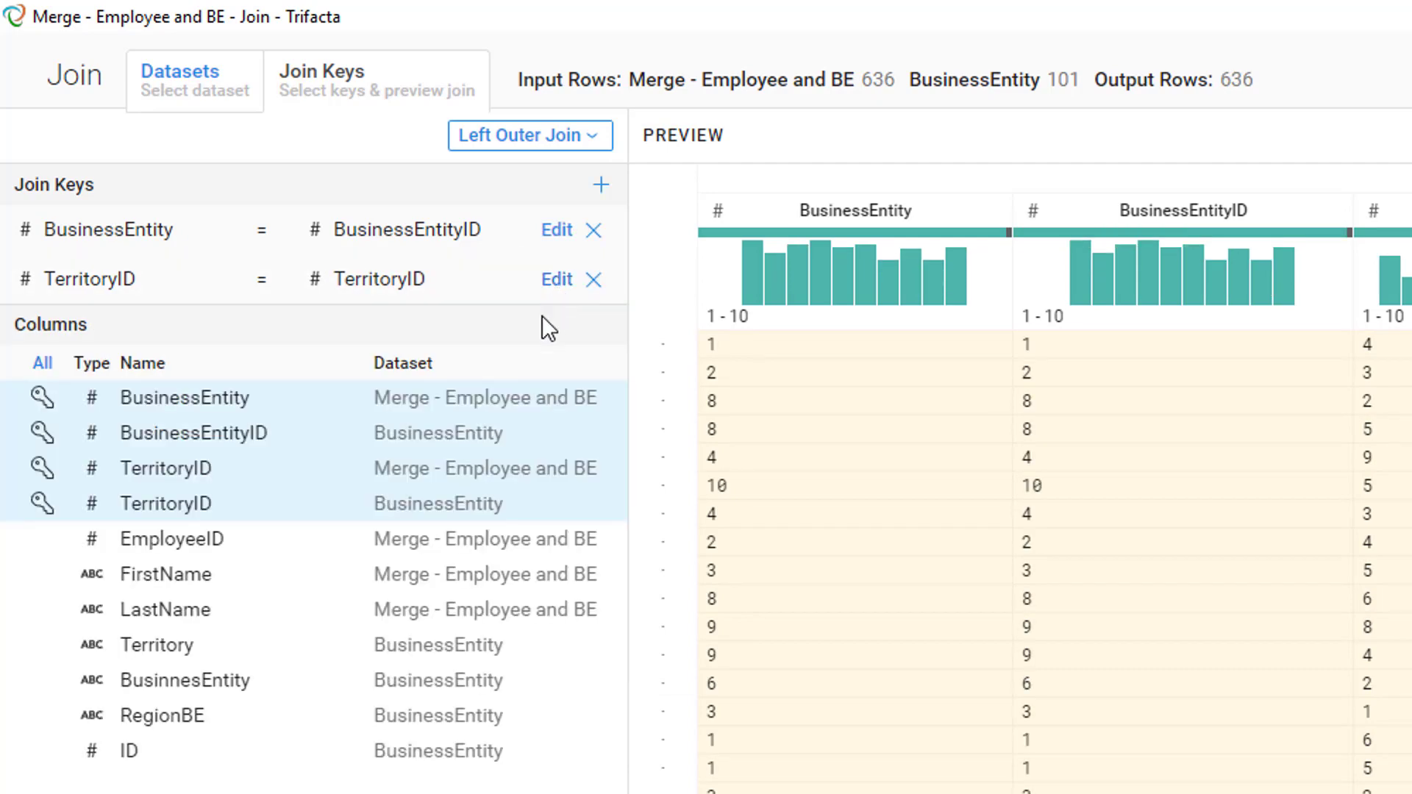
left_click(544, 281)
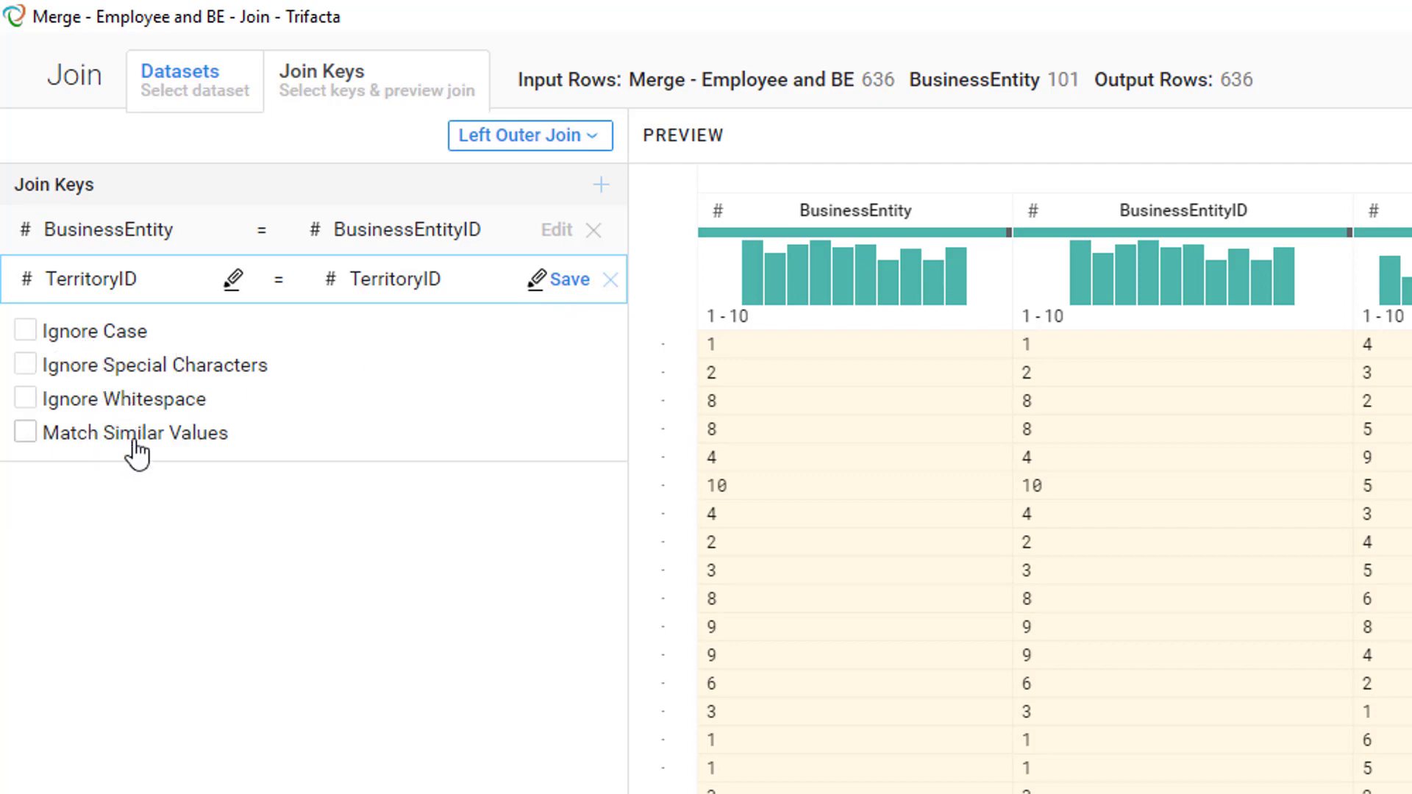
left_click(566, 283)
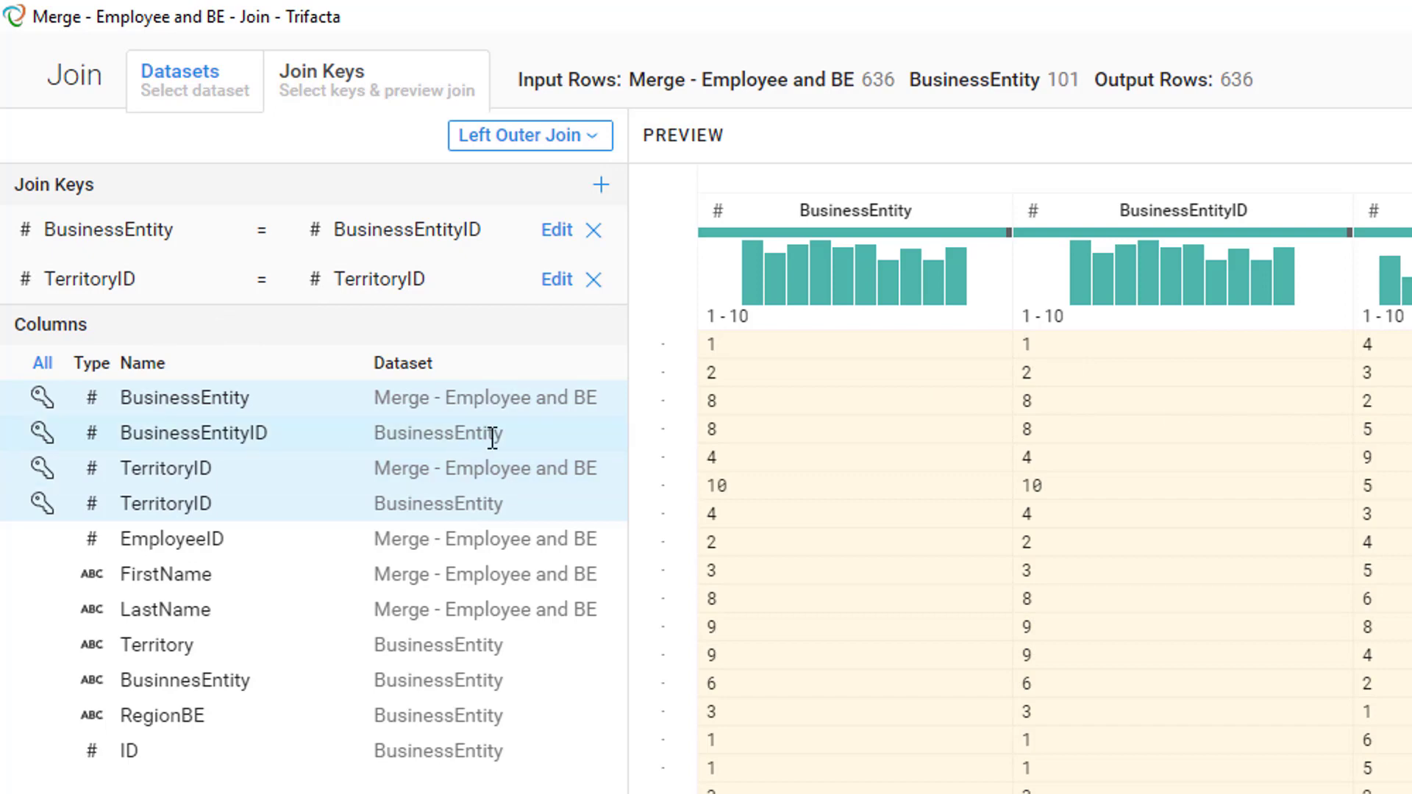
Deselect all four join key columns from the join output
left_click(44, 398)
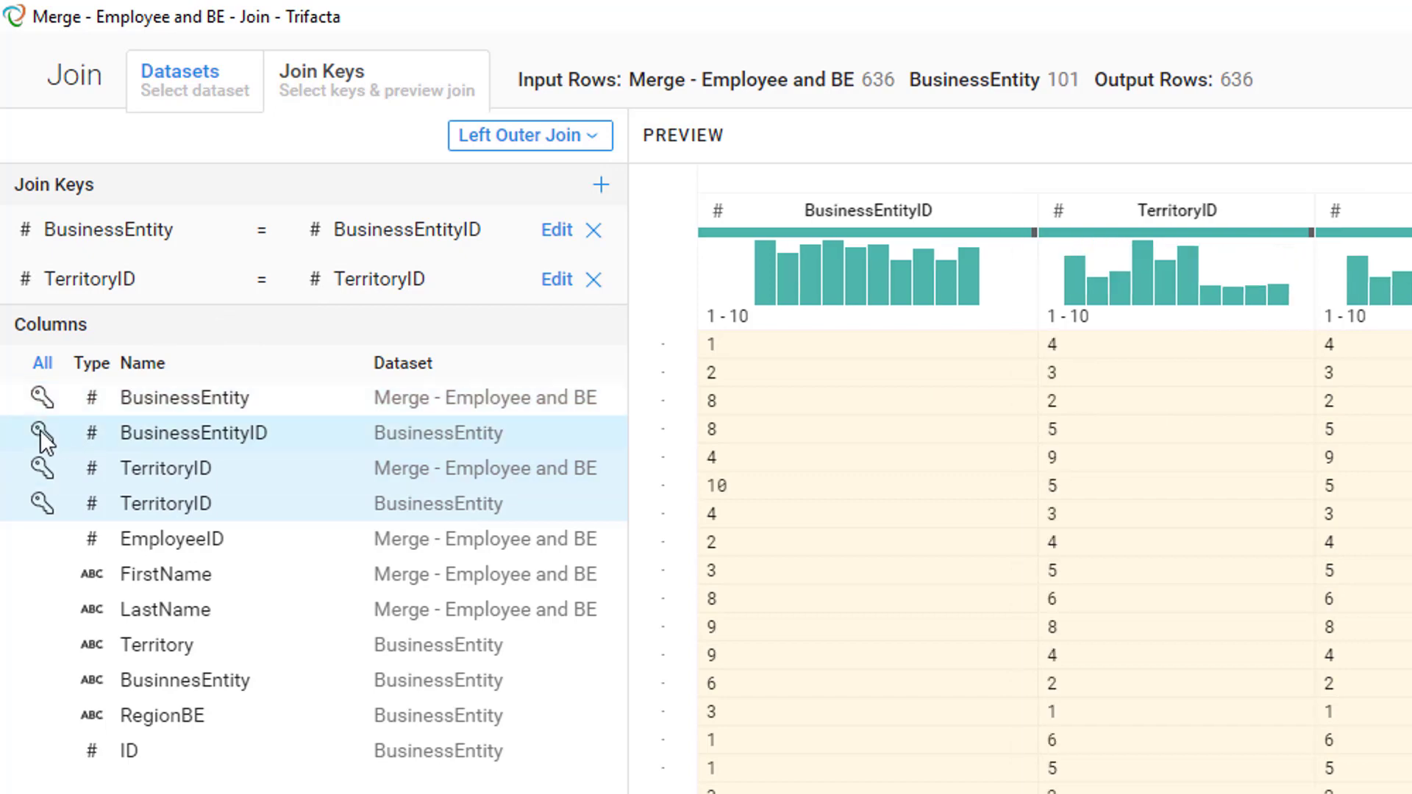
left_click(41, 433)
left_click(59, 469)
left_click(63, 500)
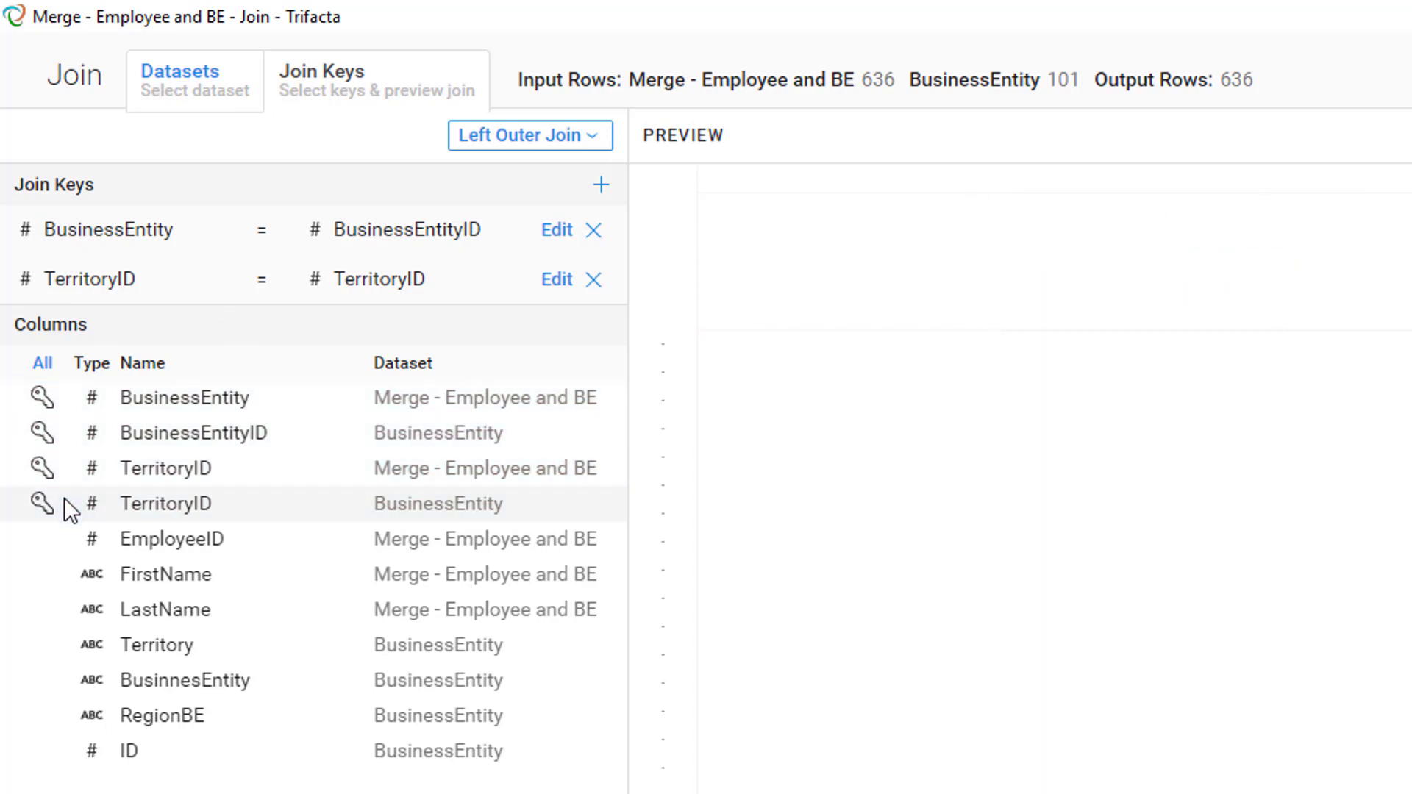
Include EmployeeID, FirstName, LastName, Territory, BusinnesEntity, RegionBE, and the TerritoryID and BusinessEntity columns of Merge - Employee and BE in the join output
left_click(83, 542)
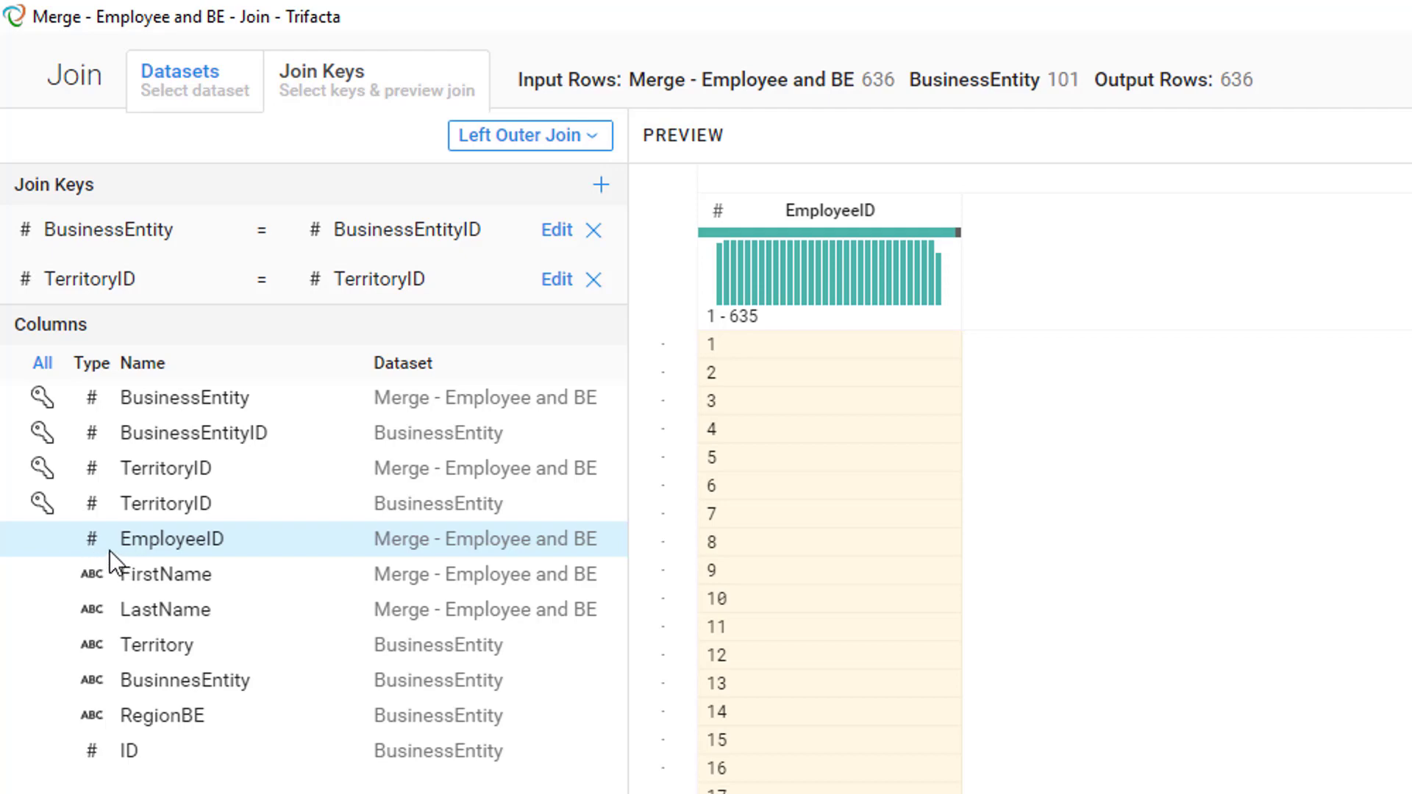
left_click(235, 585)
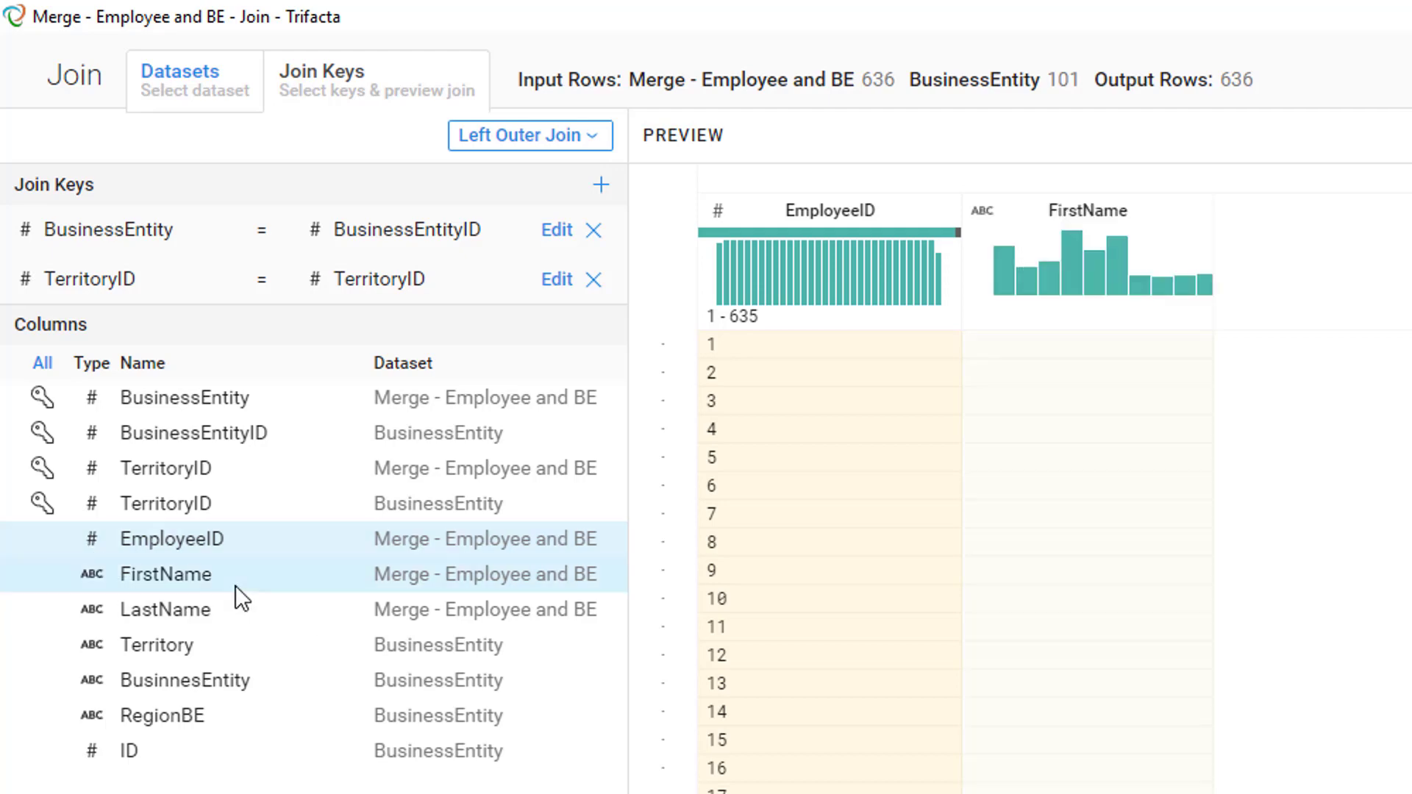
left_click(198, 612)
left_click(222, 656)
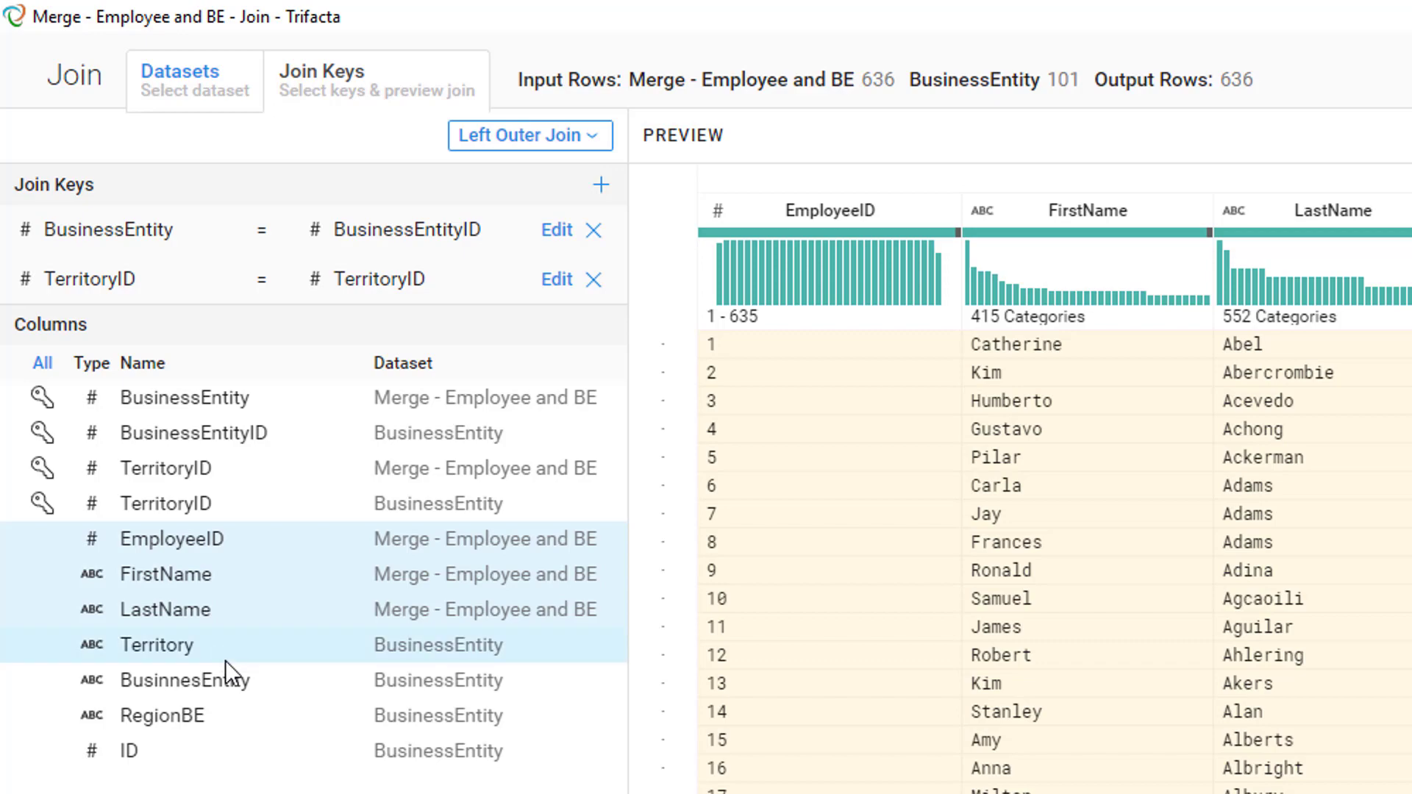
left_click(231, 677)
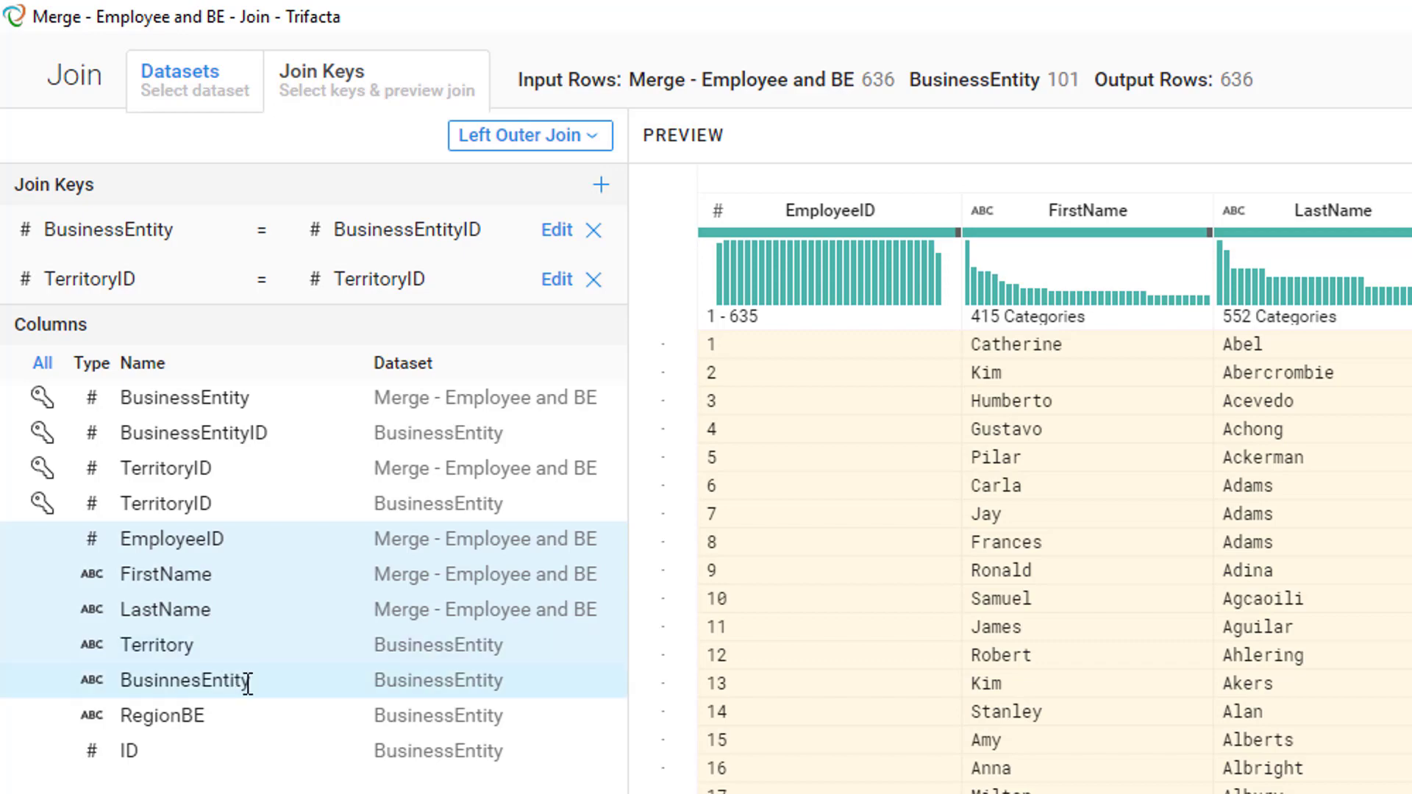
left_click(225, 721)
left_click(202, 468)
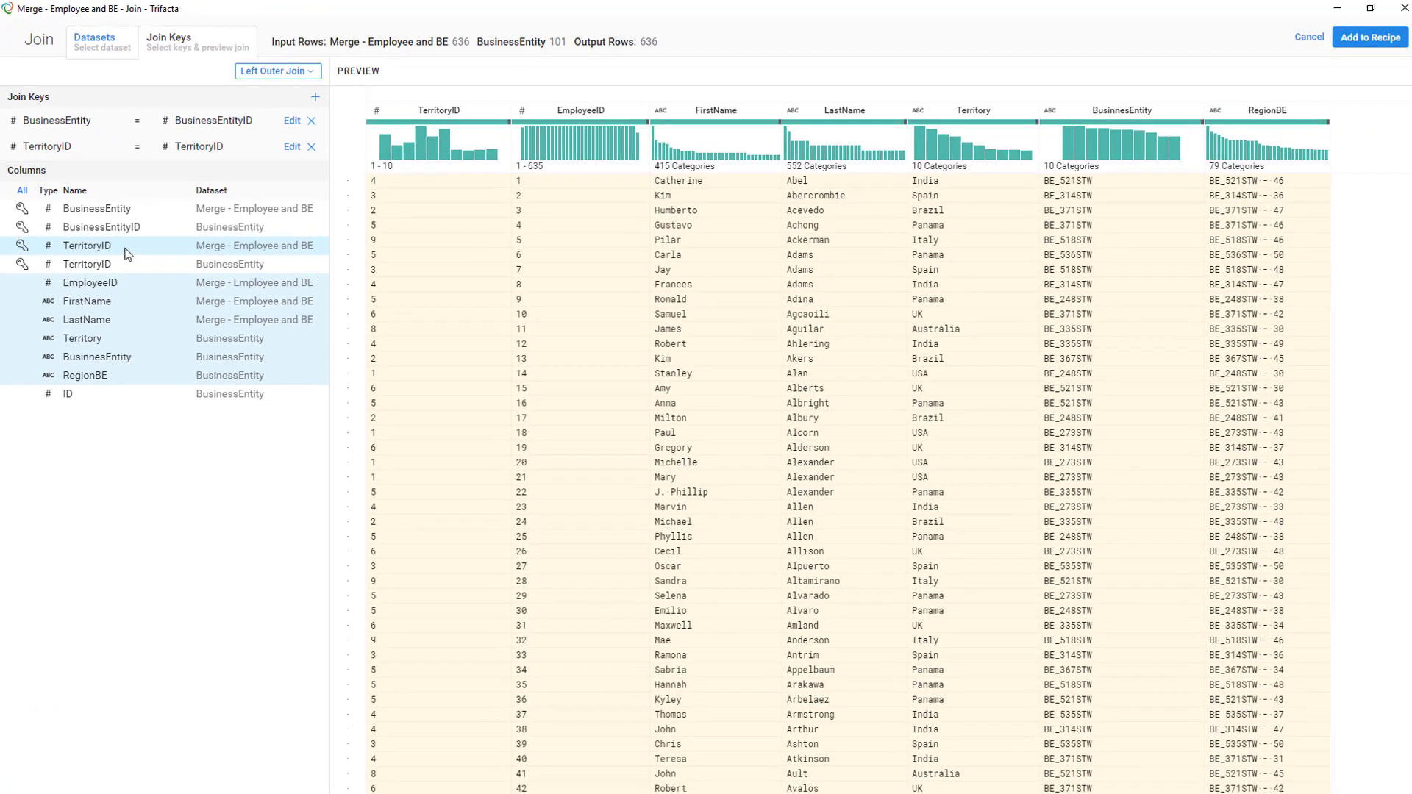
left_click(111, 207)
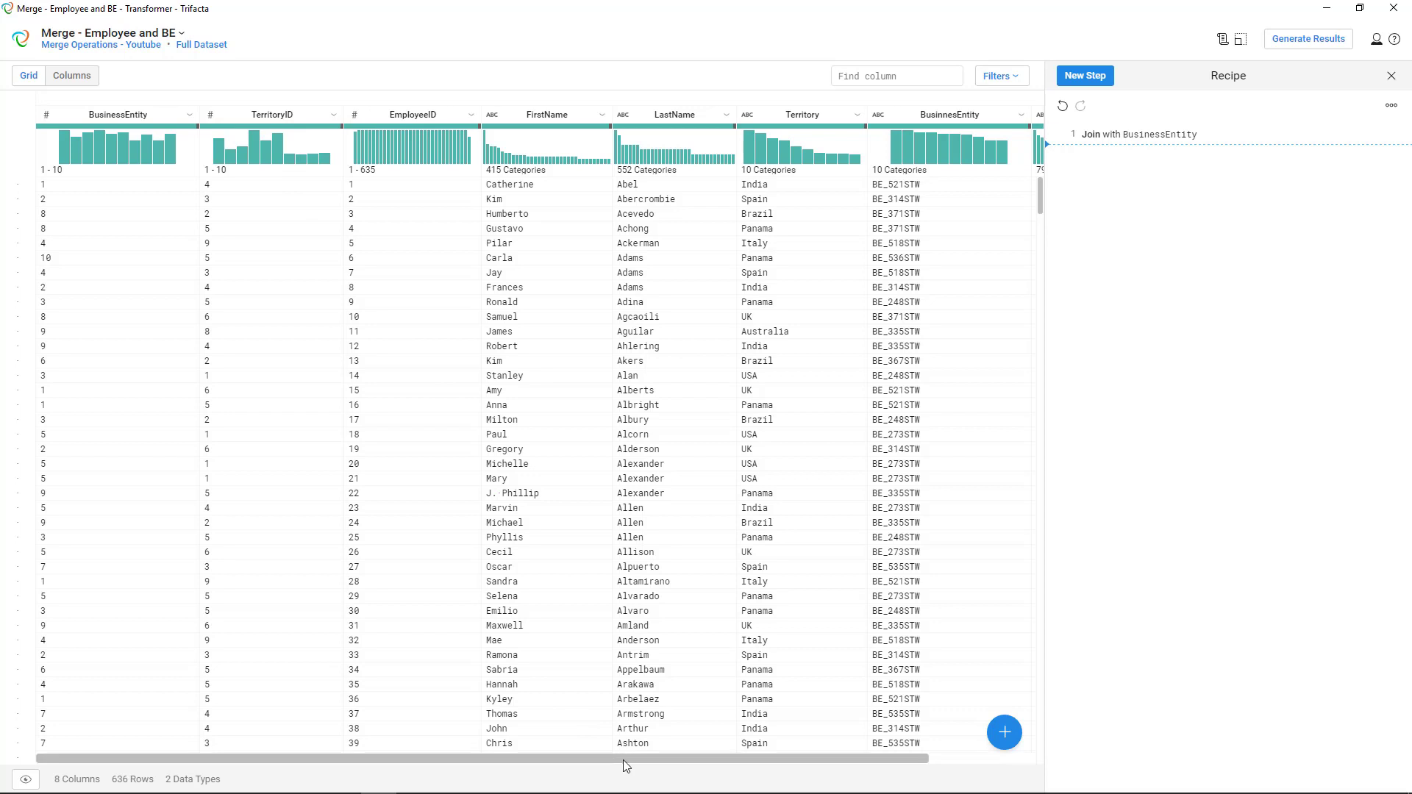
Return to the flow and add a new recipe to the Merge - Employee and BE dataset
left_click_drag(622, 759, 813, 757)
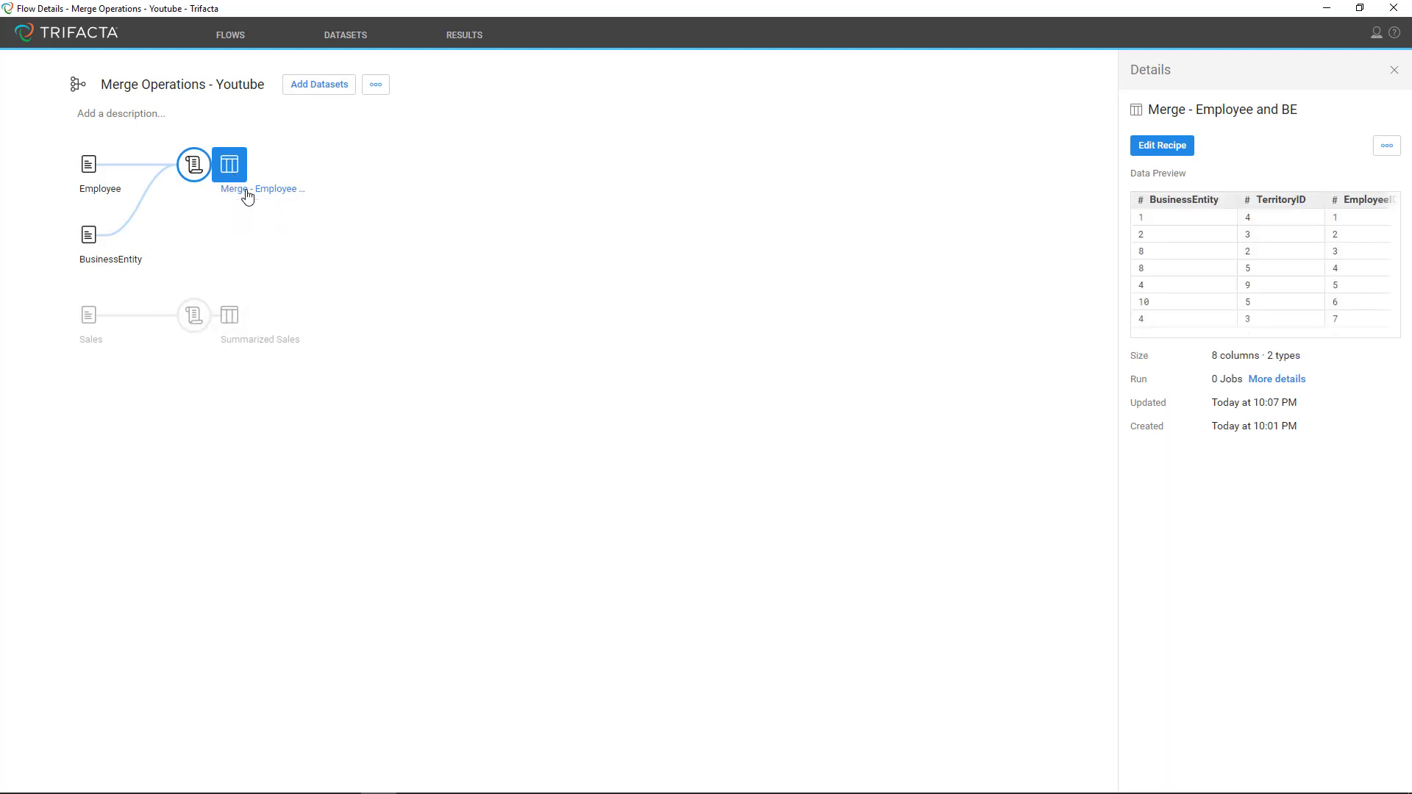
left_click(1385, 145)
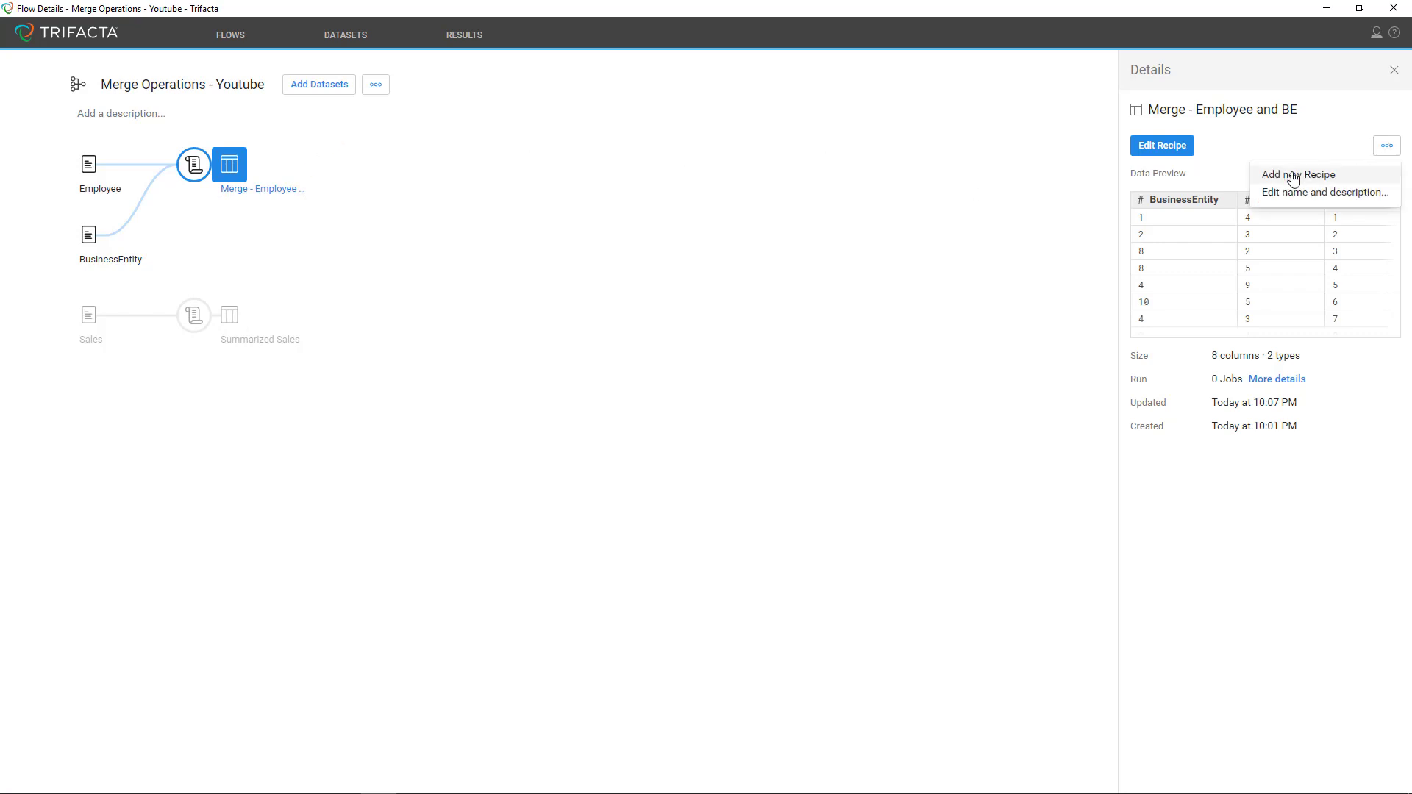
left_click(1163, 146)
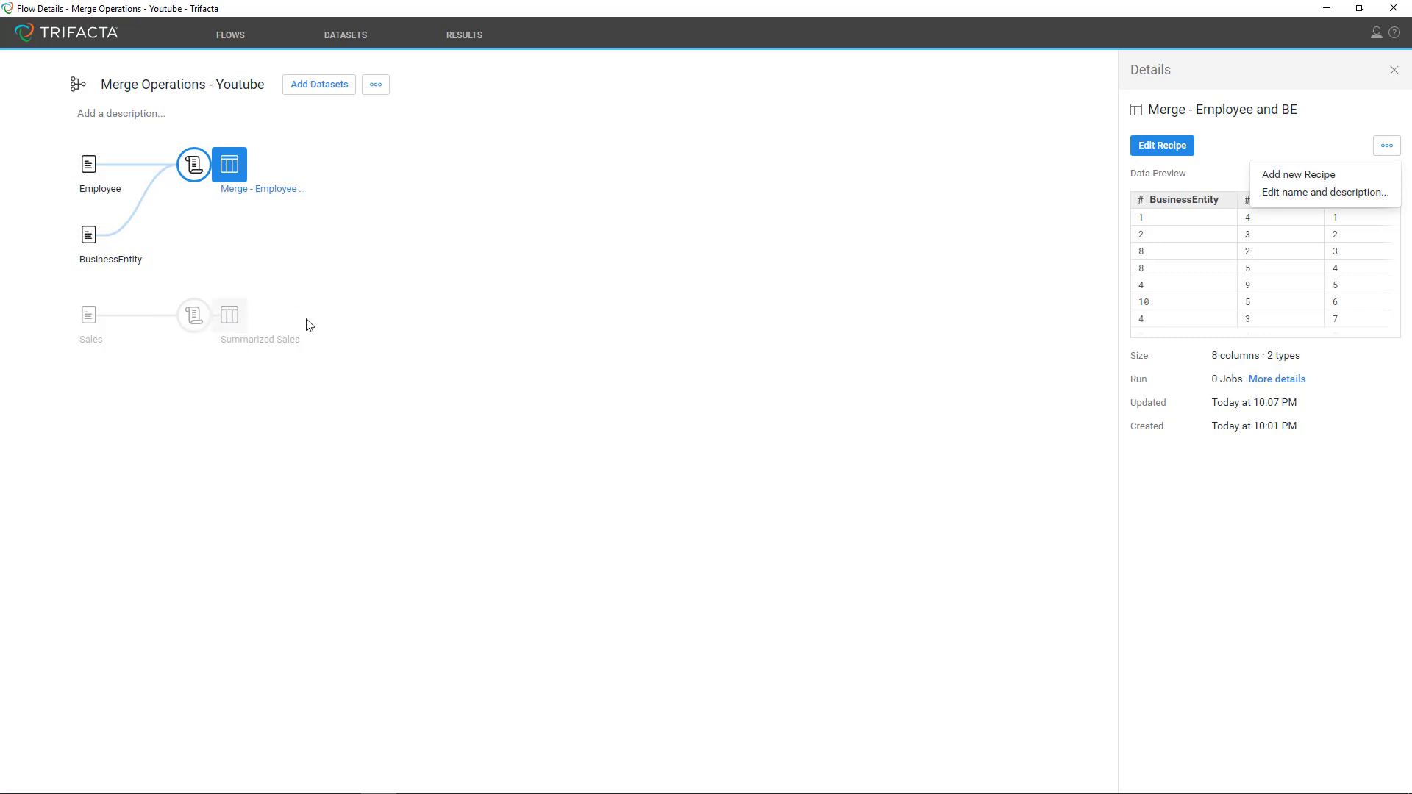
left_click(1292, 183)
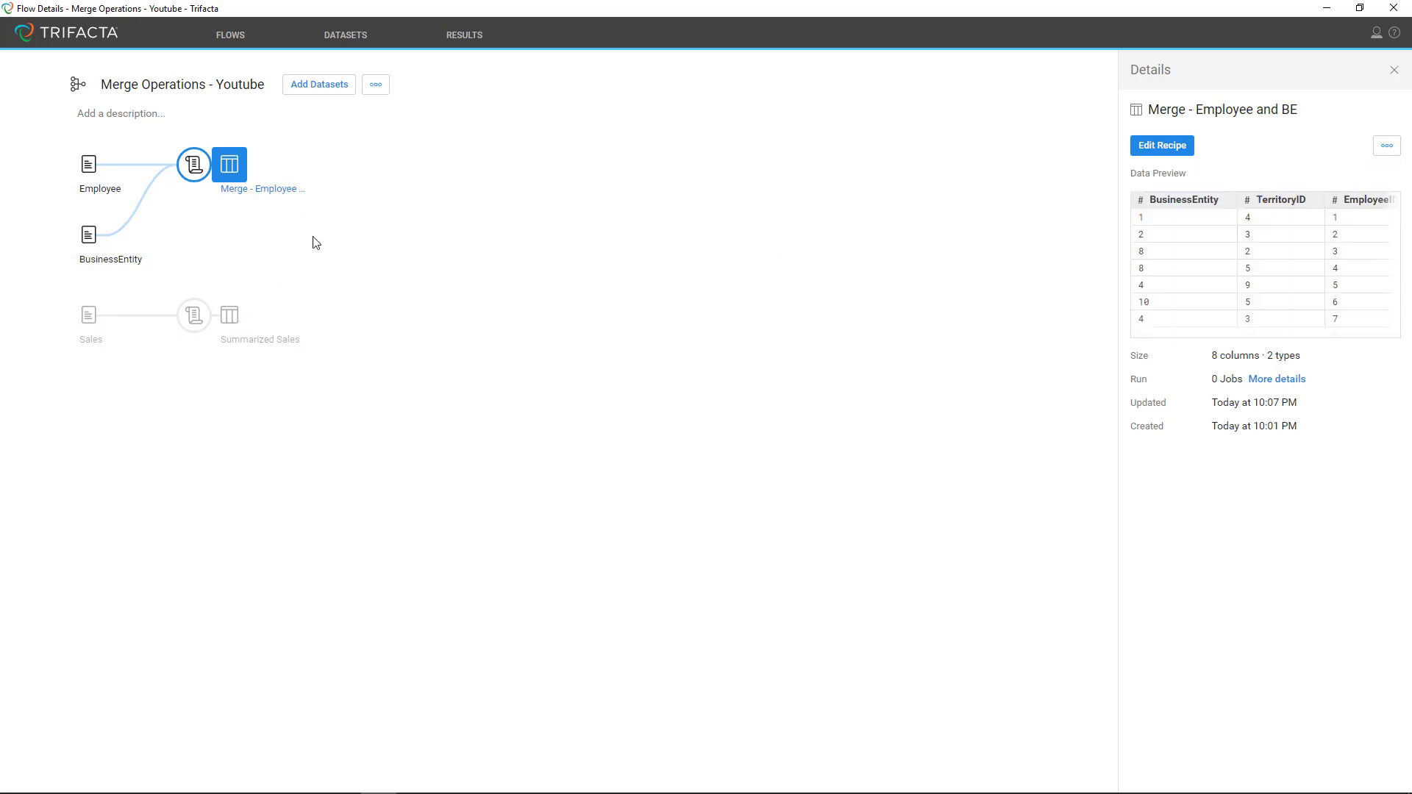
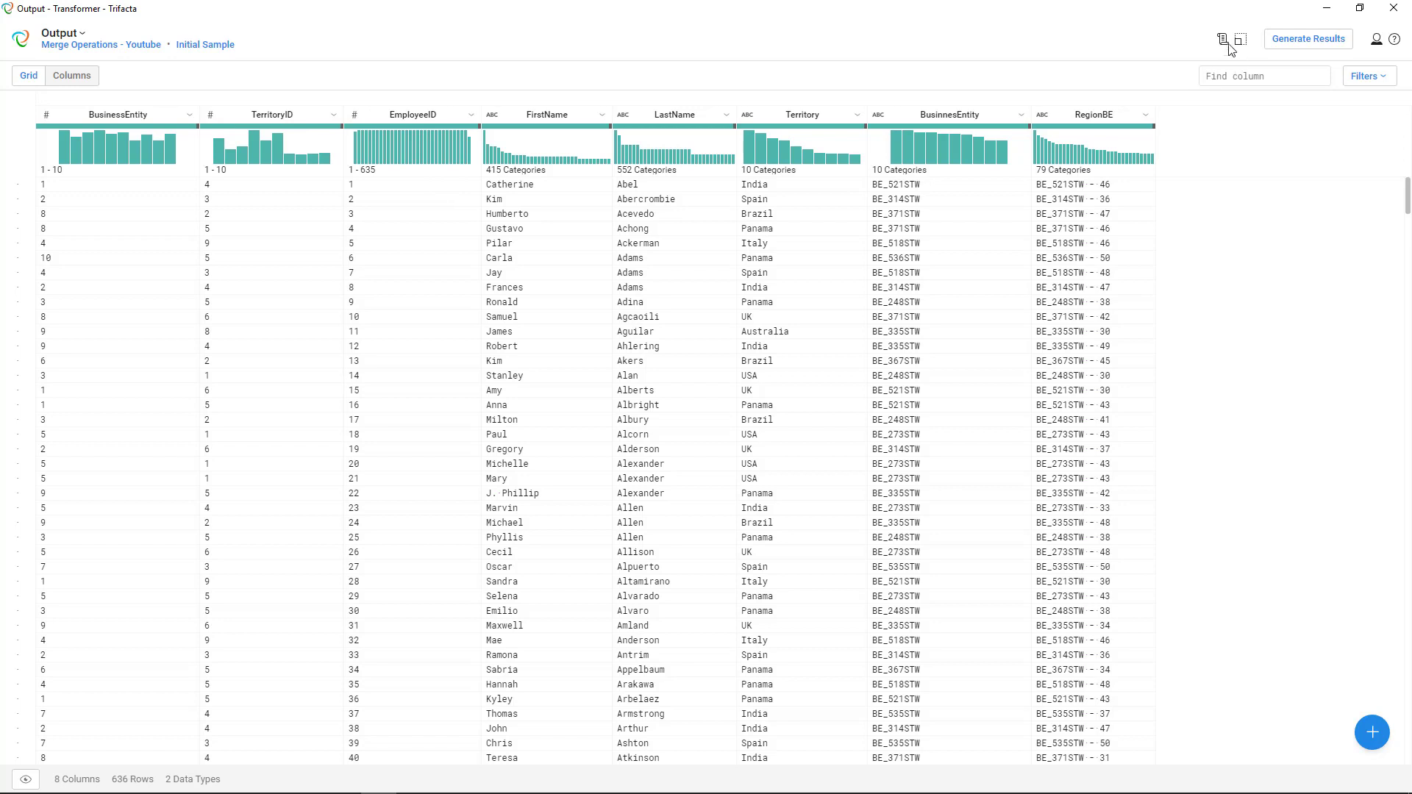
Show the empty Output recipe and start a join transformation as its first step
left_click(1222, 39)
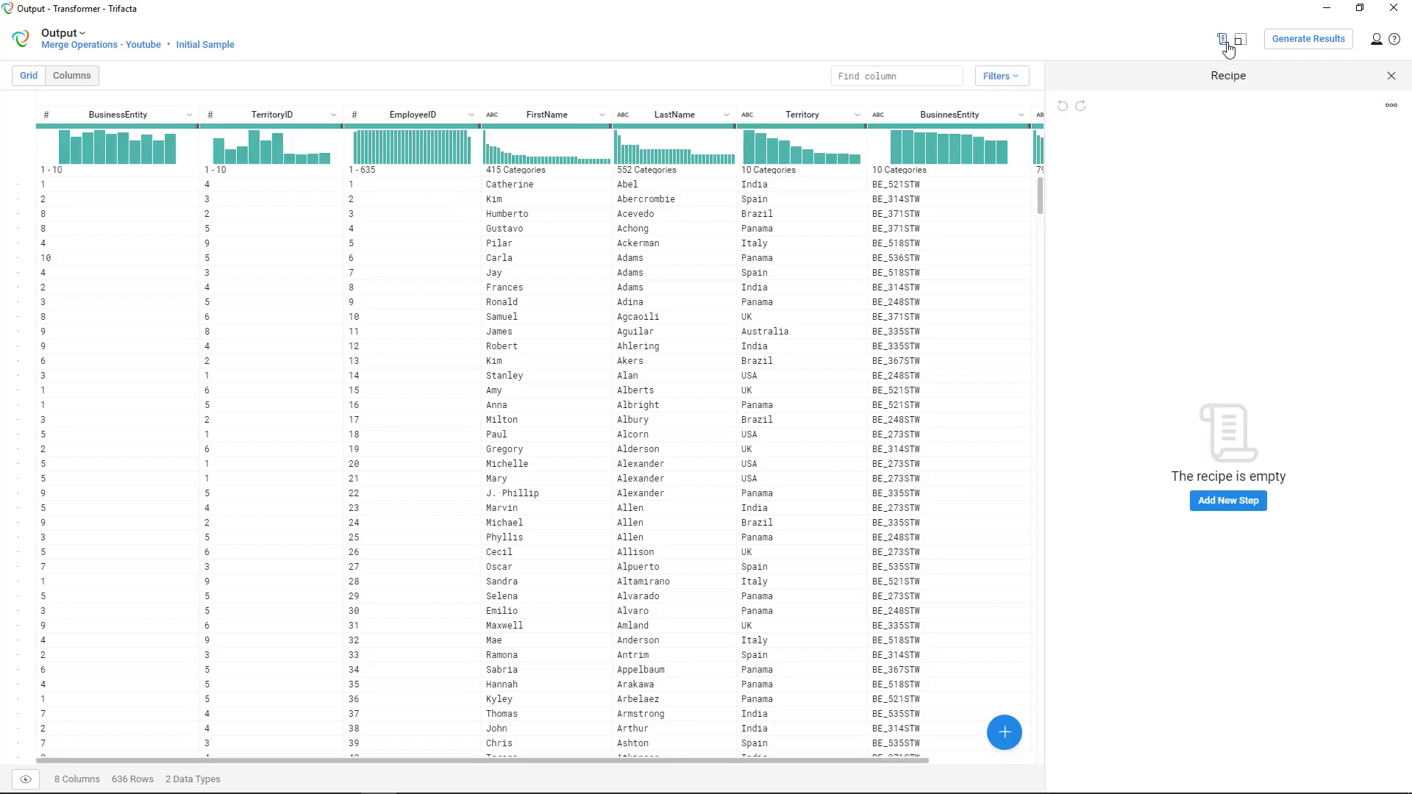
left_click(1226, 500)
type("join")
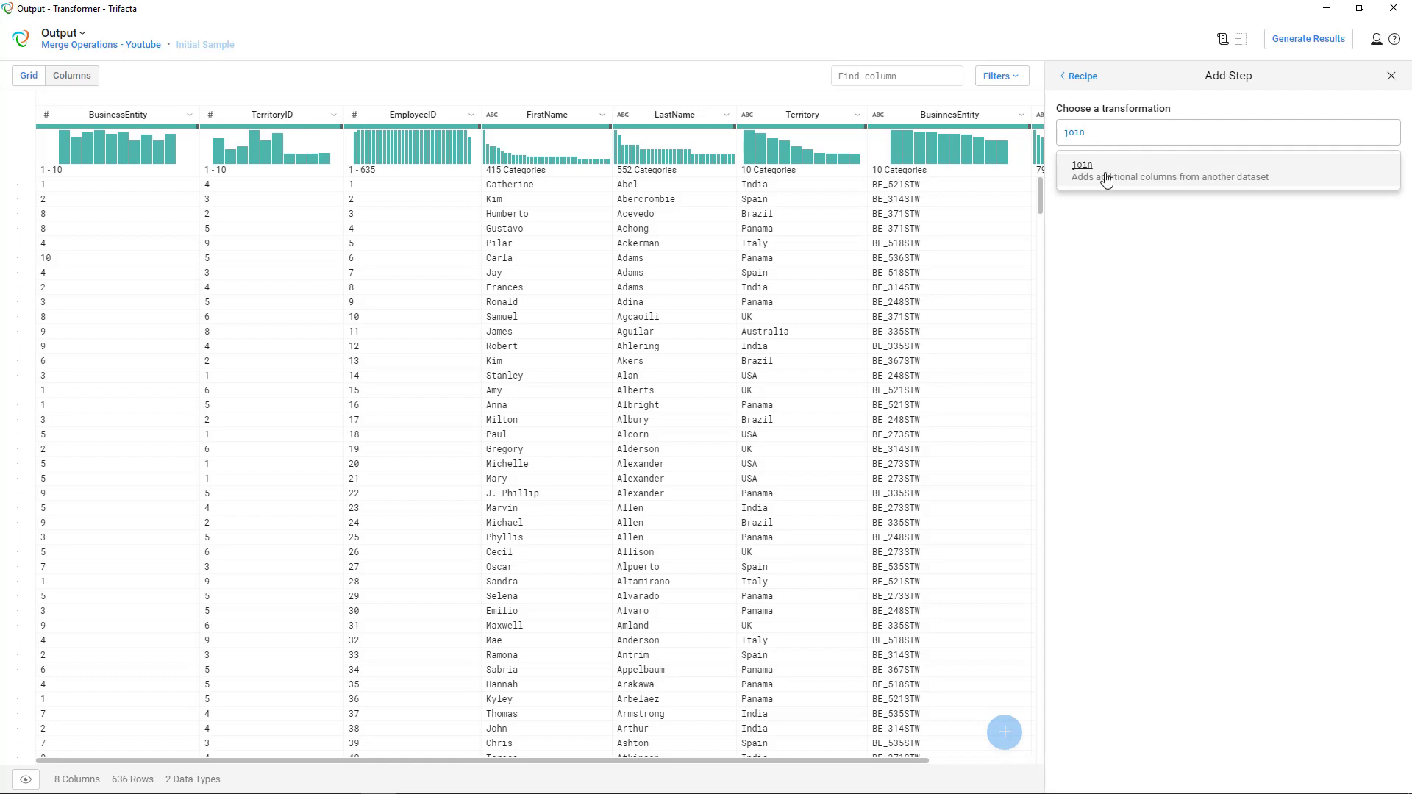
left_click(1106, 174)
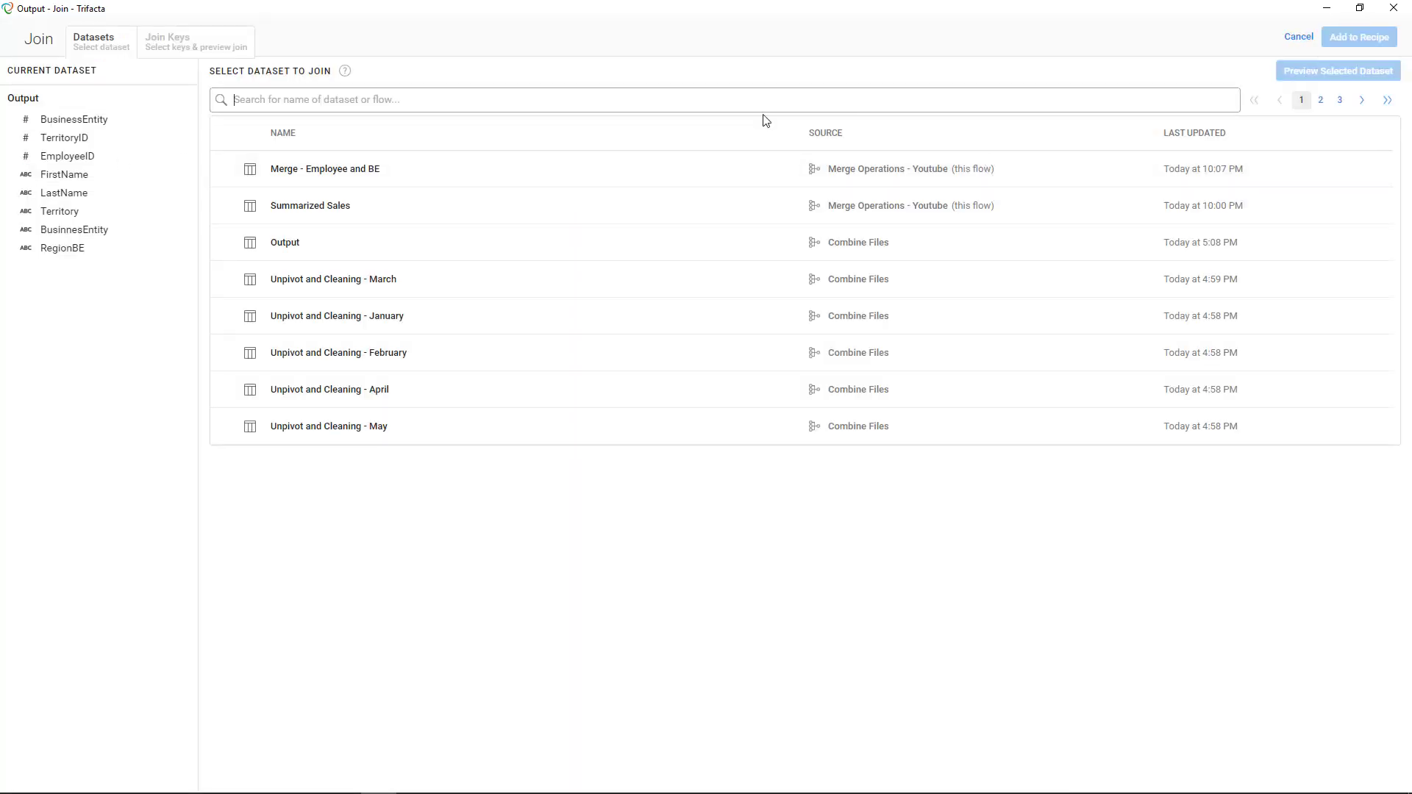
Choose Summarized Sales as the dataset to join, preview it, and proceed to the join key settings
left_click(319, 211)
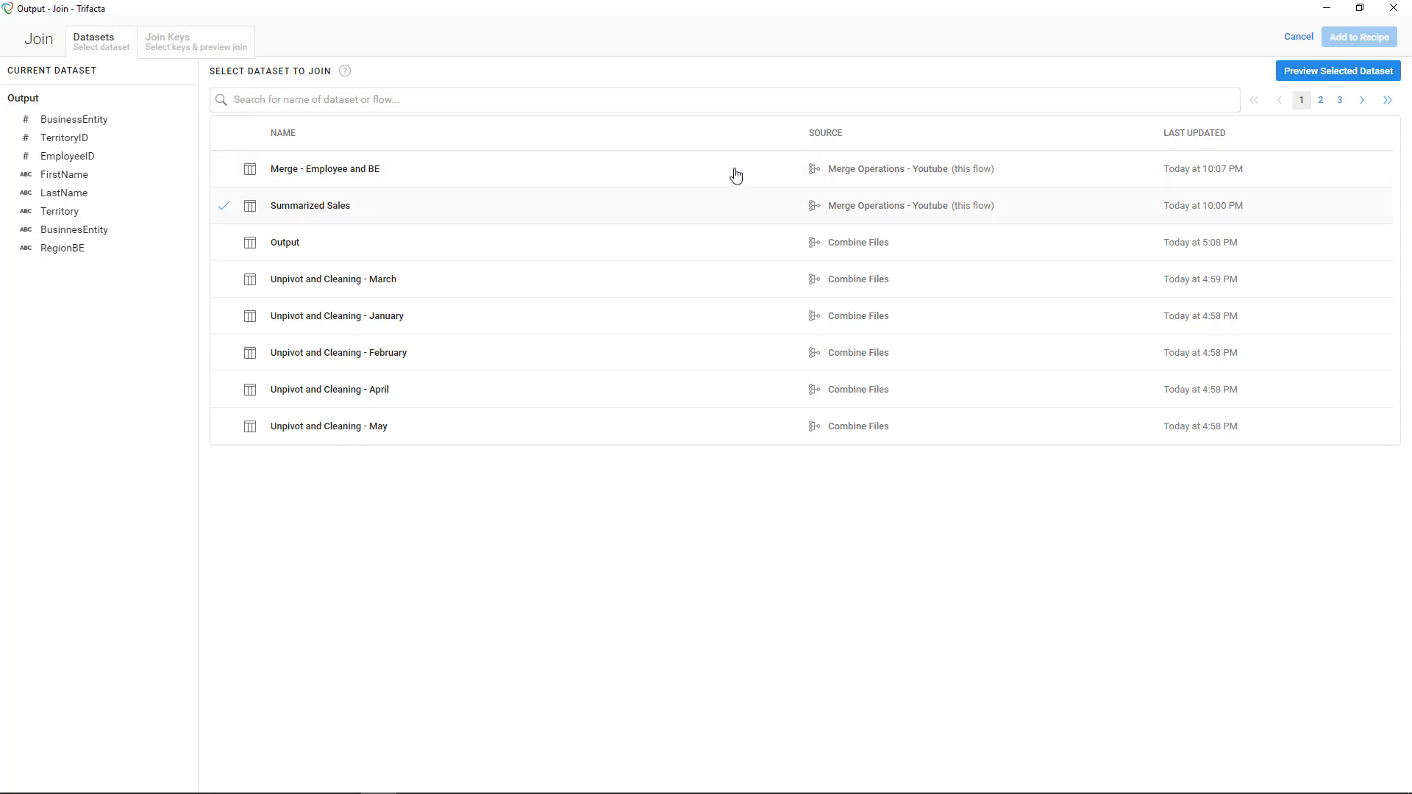
left_click(1297, 73)
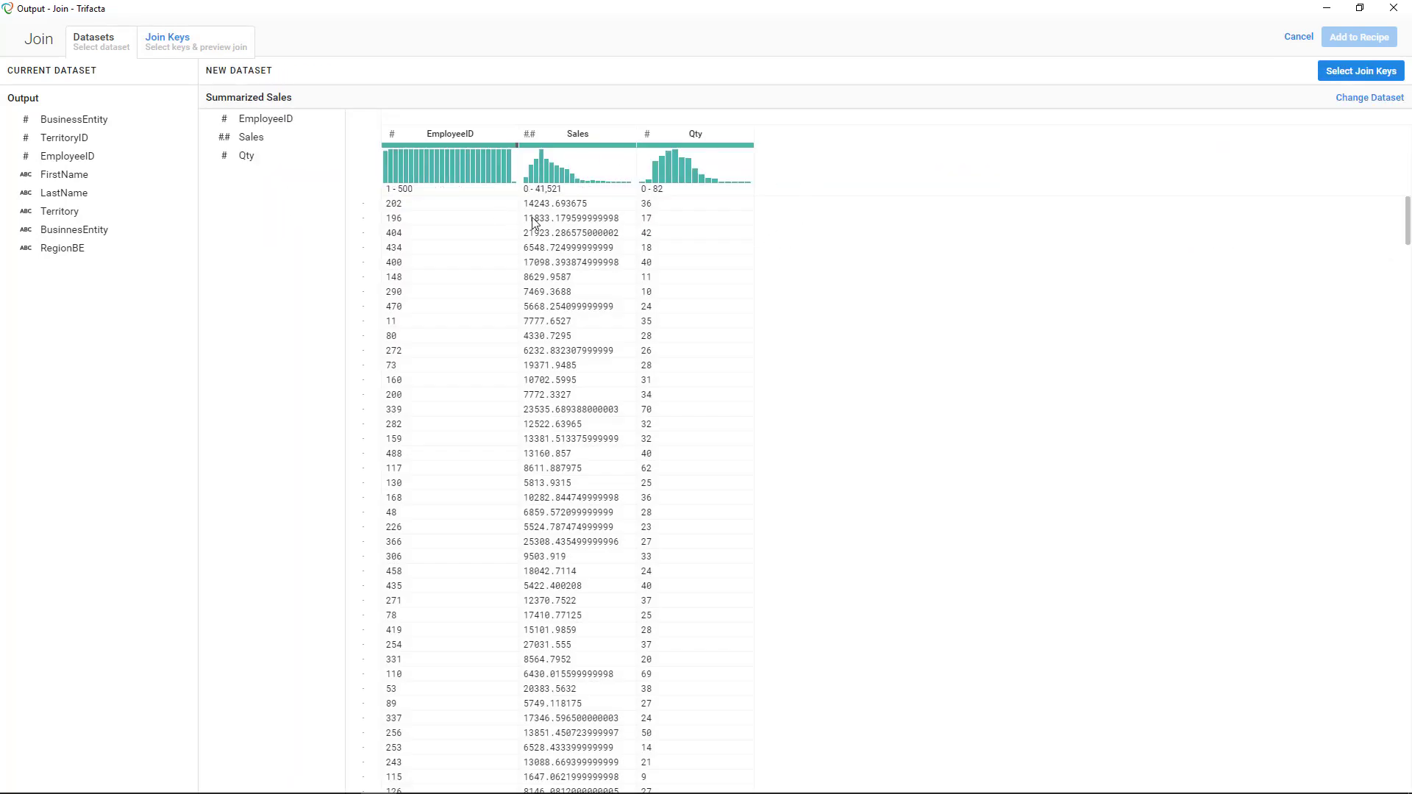
left_click(1335, 70)
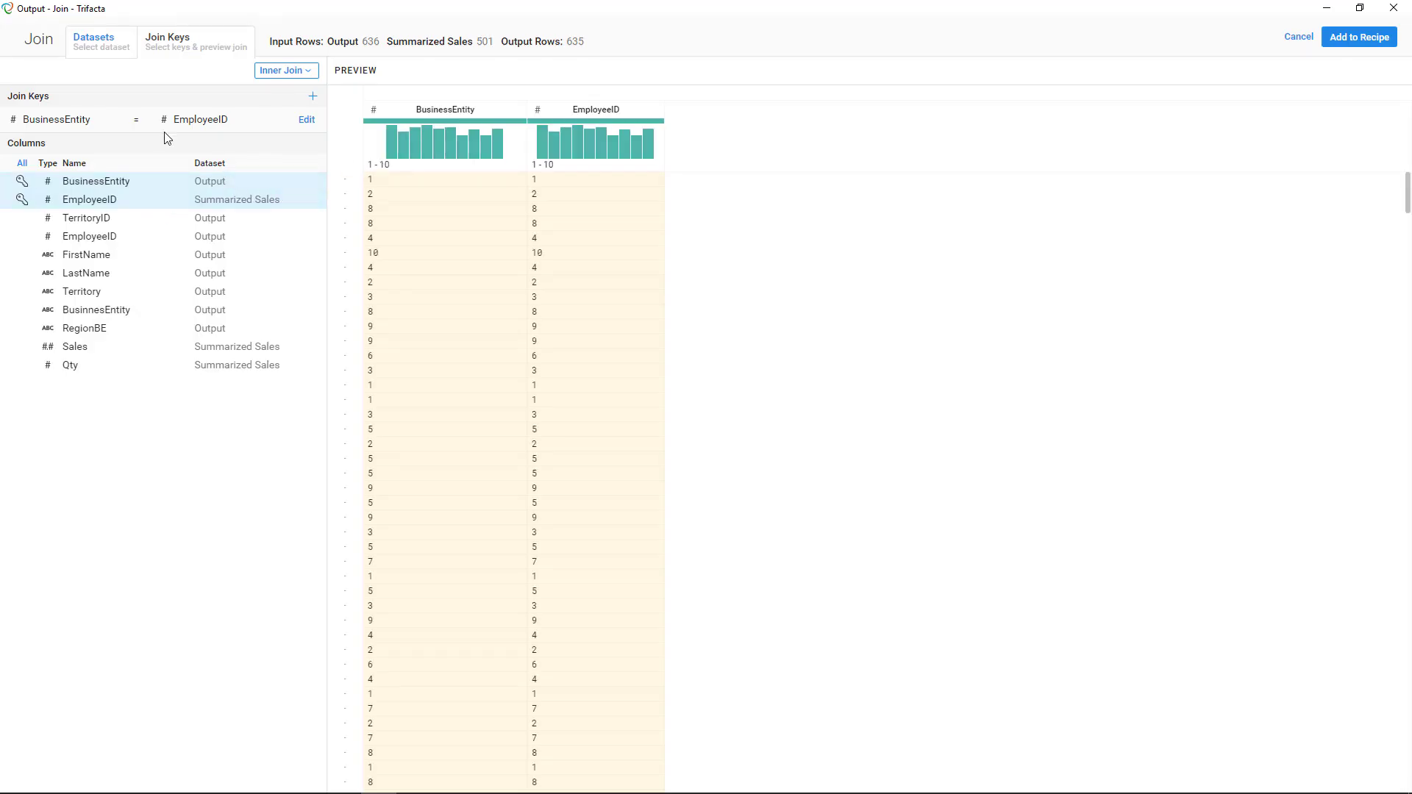
Set the join type to Left Outer and match EmployeeID from Output with EmployeeID from Summarized Sales
left_click(295, 72)
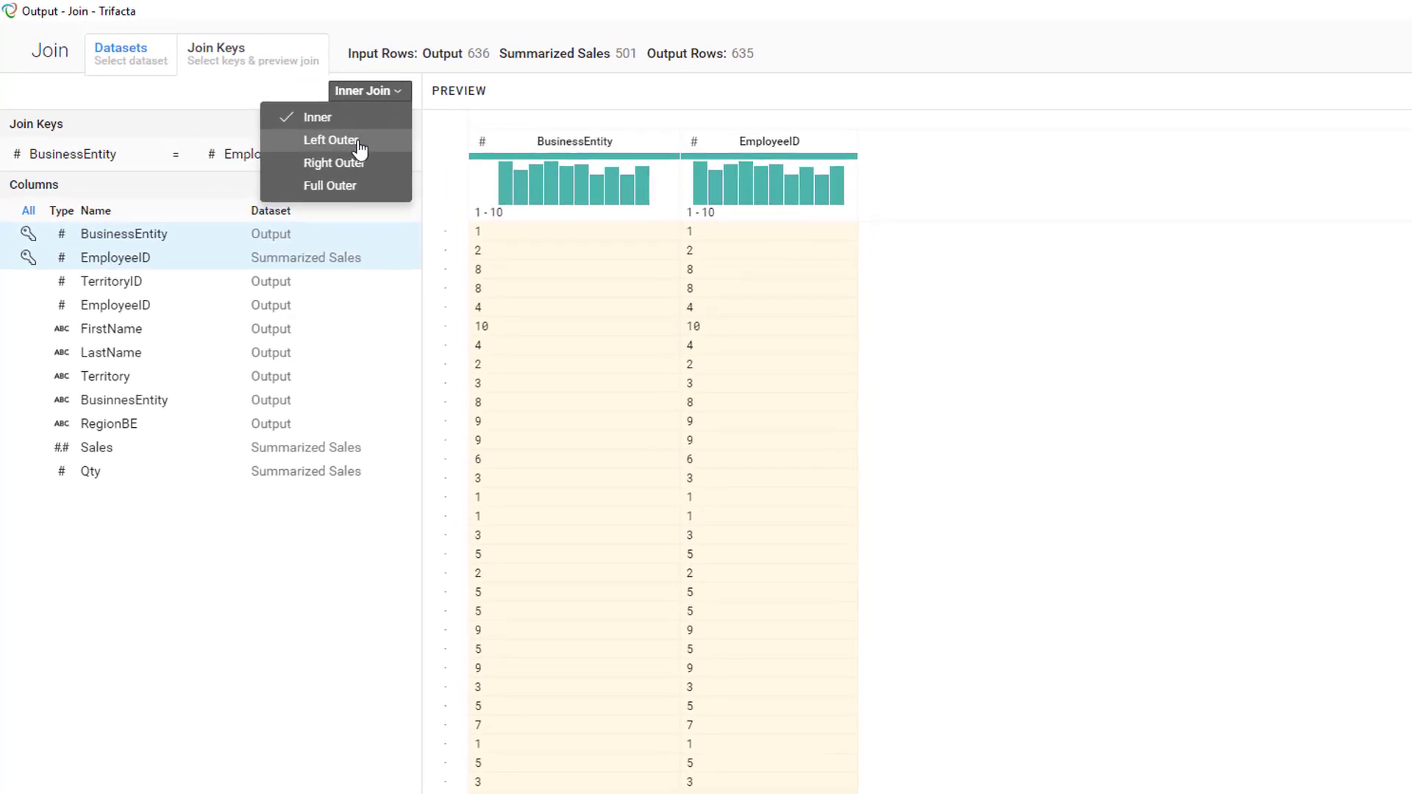
left_click(359, 143)
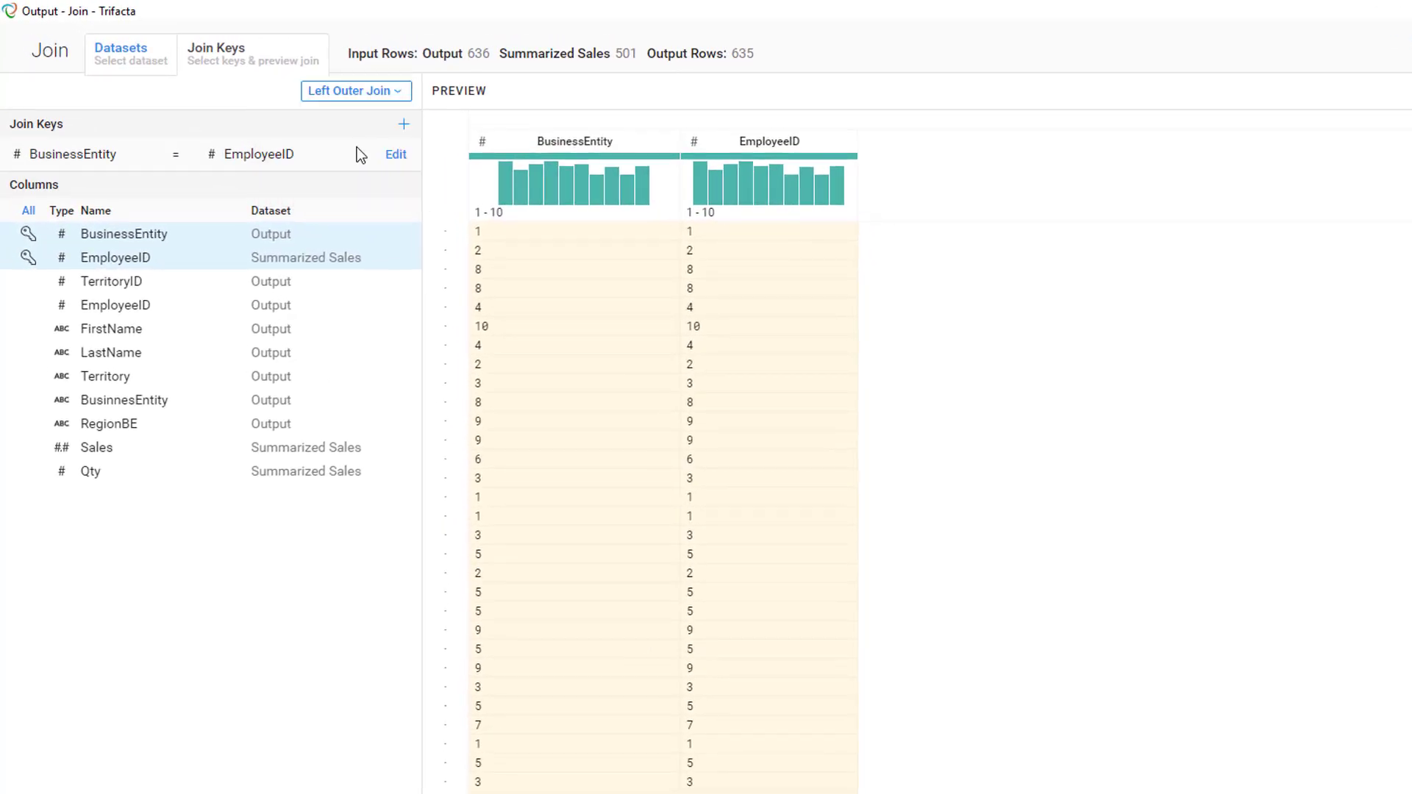
left_click(396, 155)
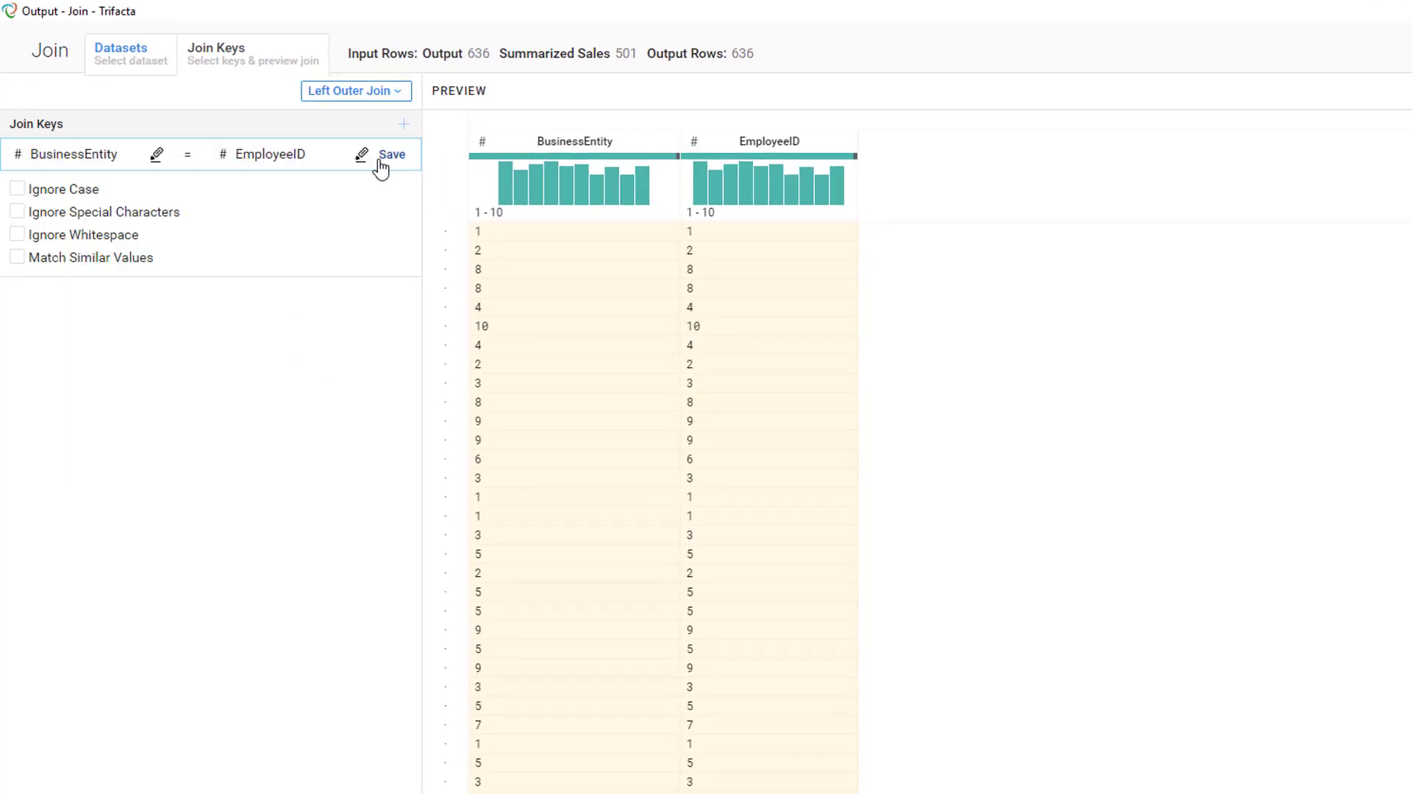
left_click(157, 155)
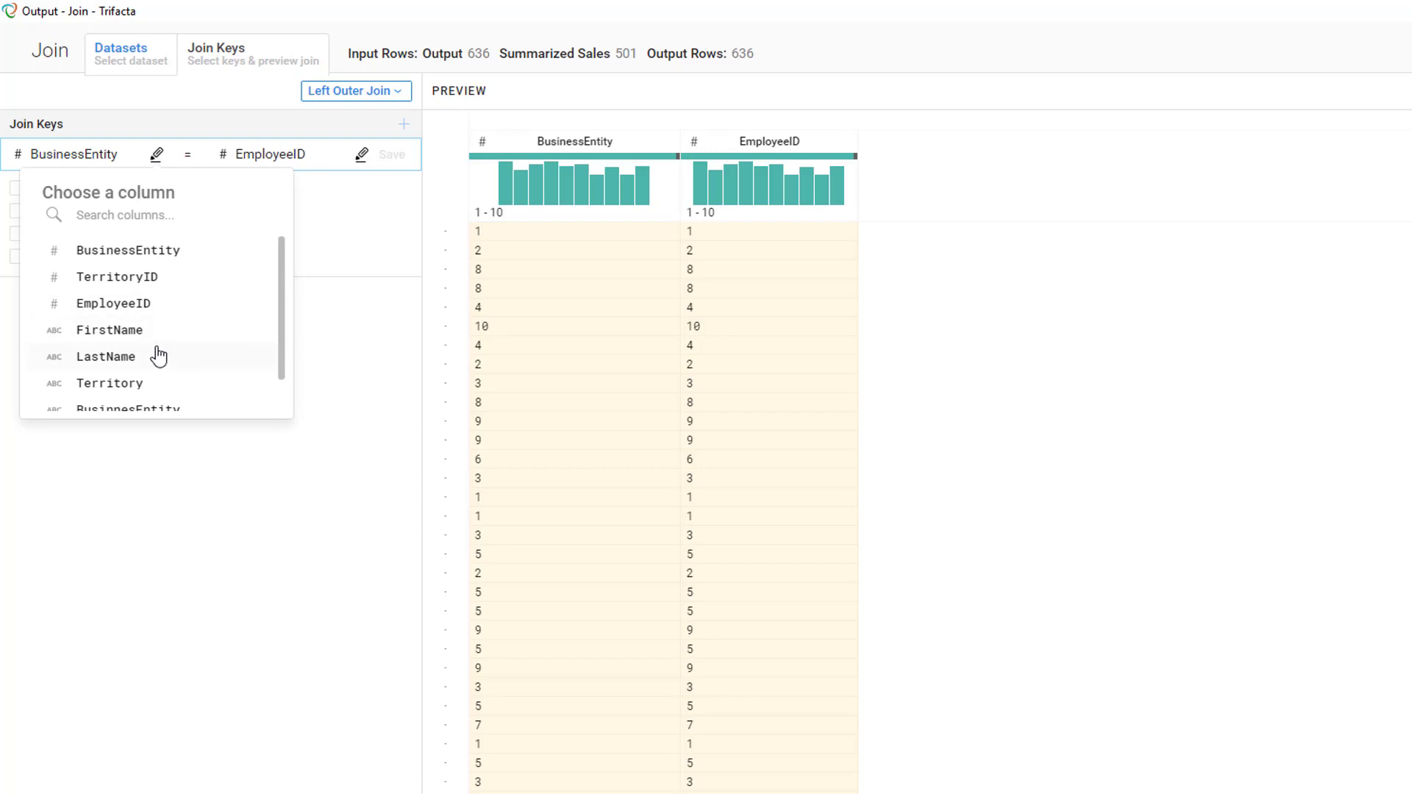
left_click(144, 309)
left_click(392, 155)
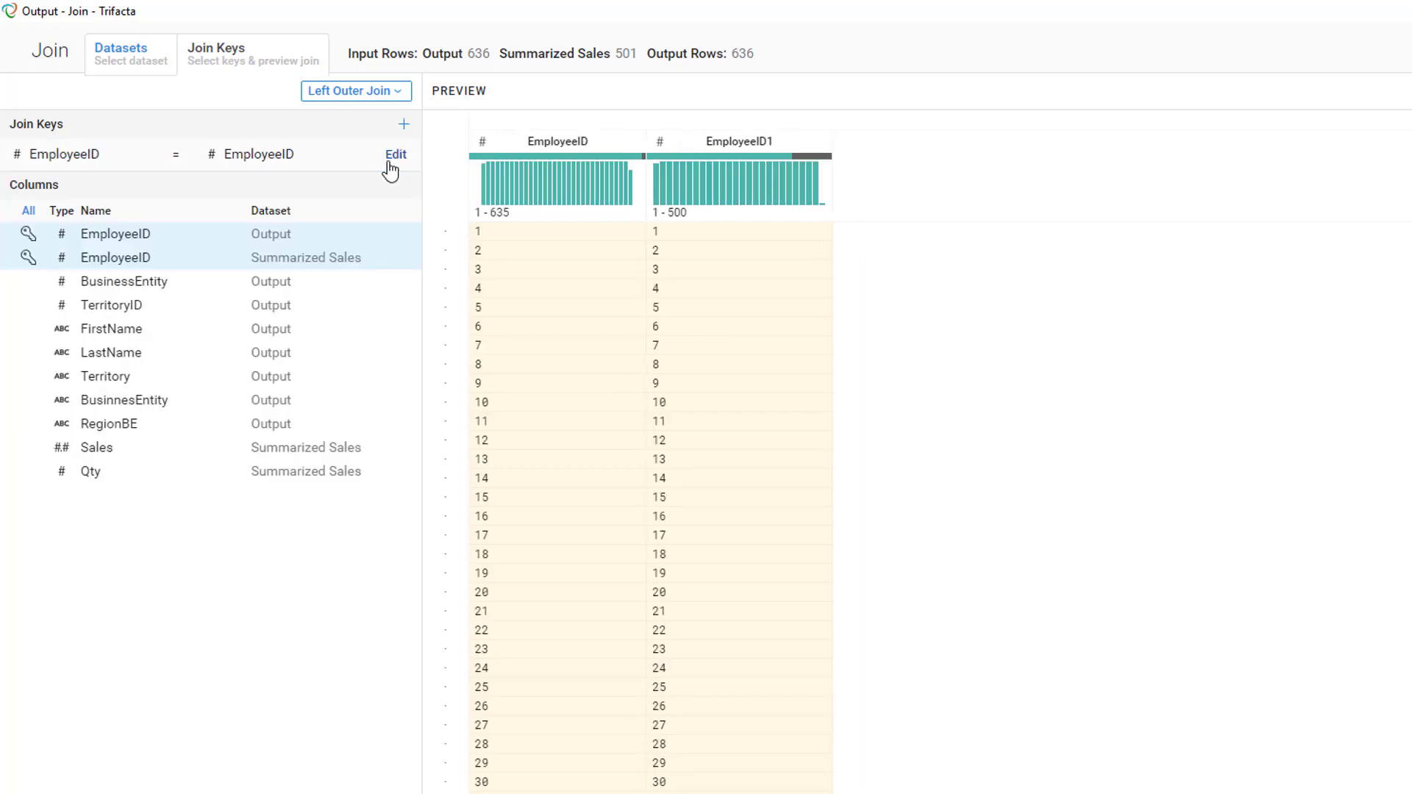
Exclude the EmployeeID column of Summarized Sales, include all other columns from both datasets, and add the join to the recipe
left_click(109, 259)
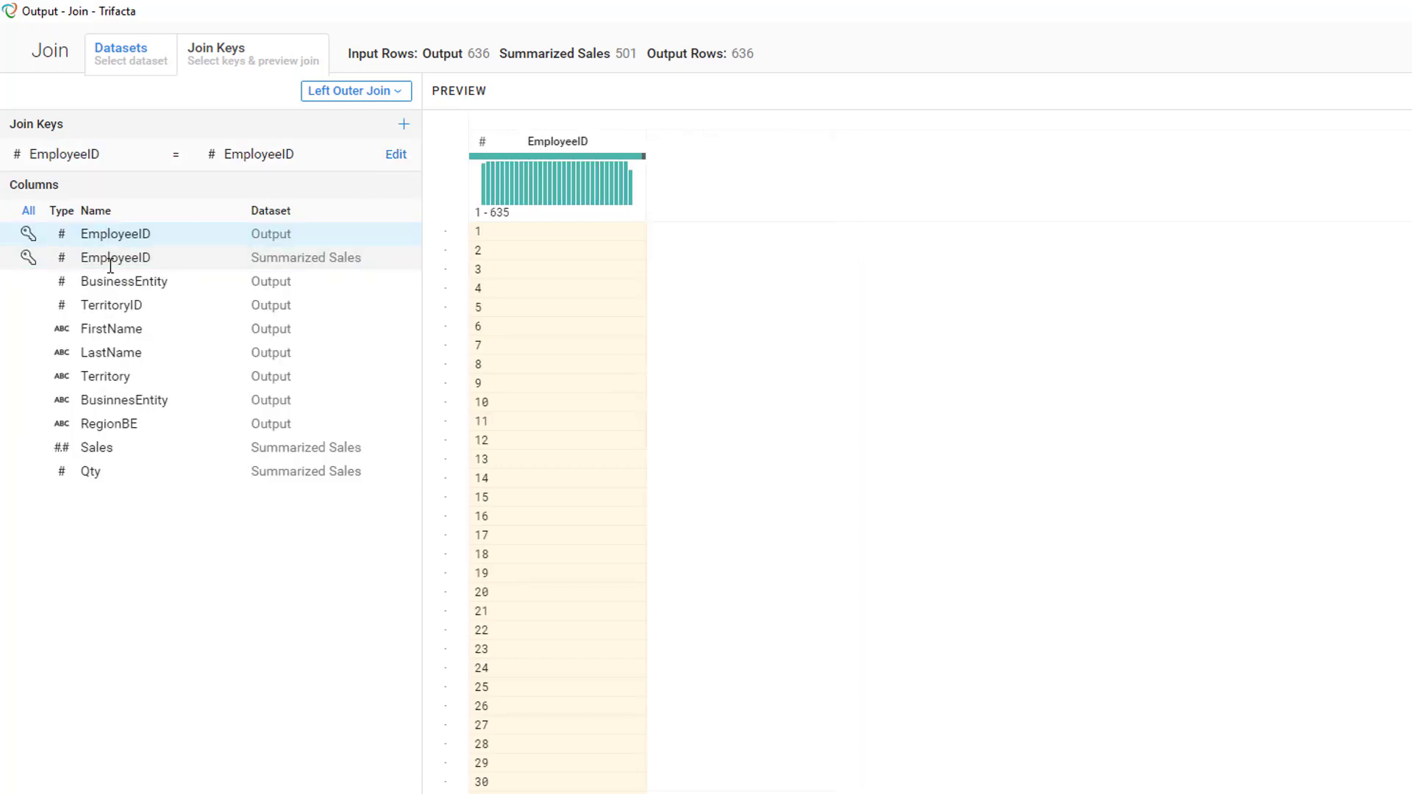
left_click(110, 283)
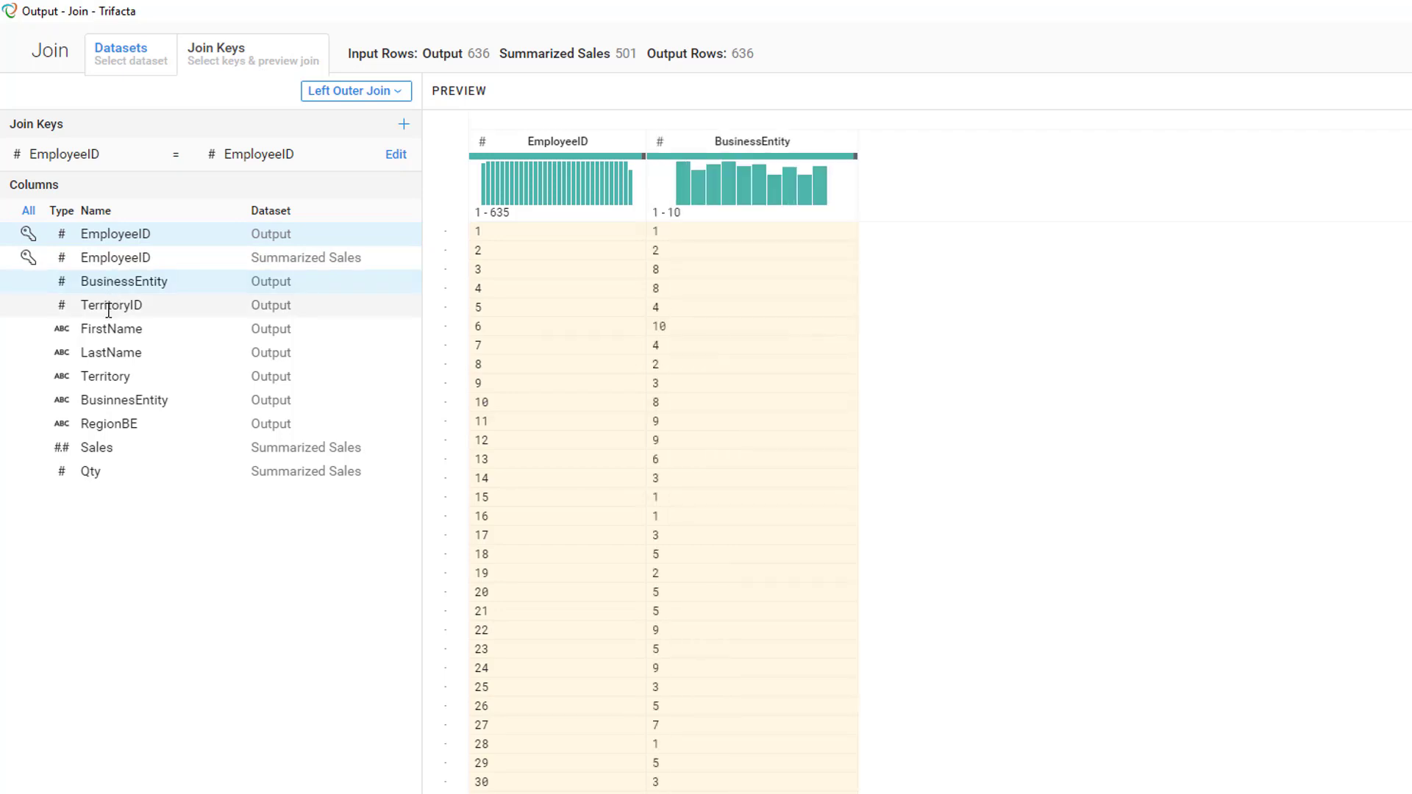
left_click(113, 306)
left_click(116, 331)
left_click(118, 354)
left_click(125, 377)
left_click(125, 402)
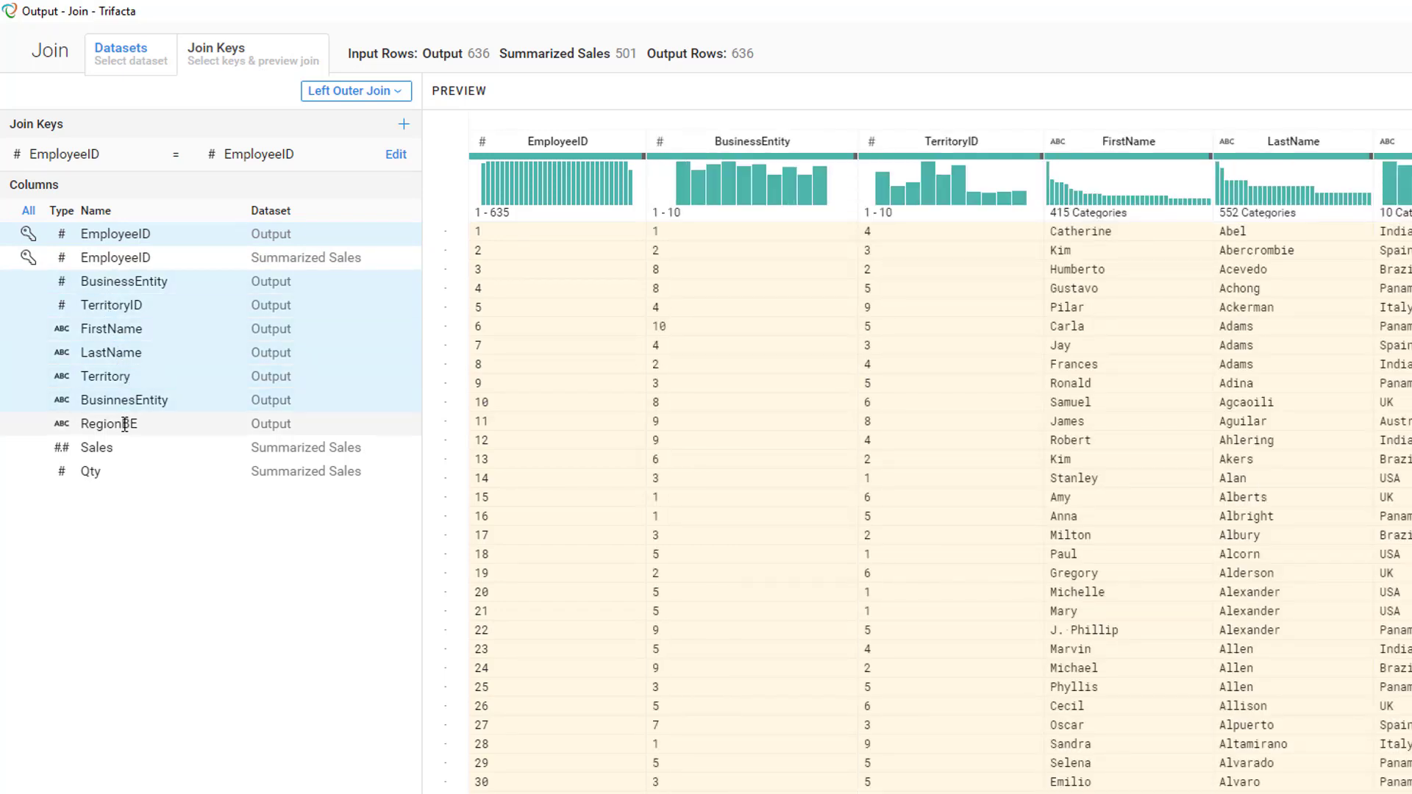
left_click(124, 426)
left_click(125, 451)
left_click(122, 473)
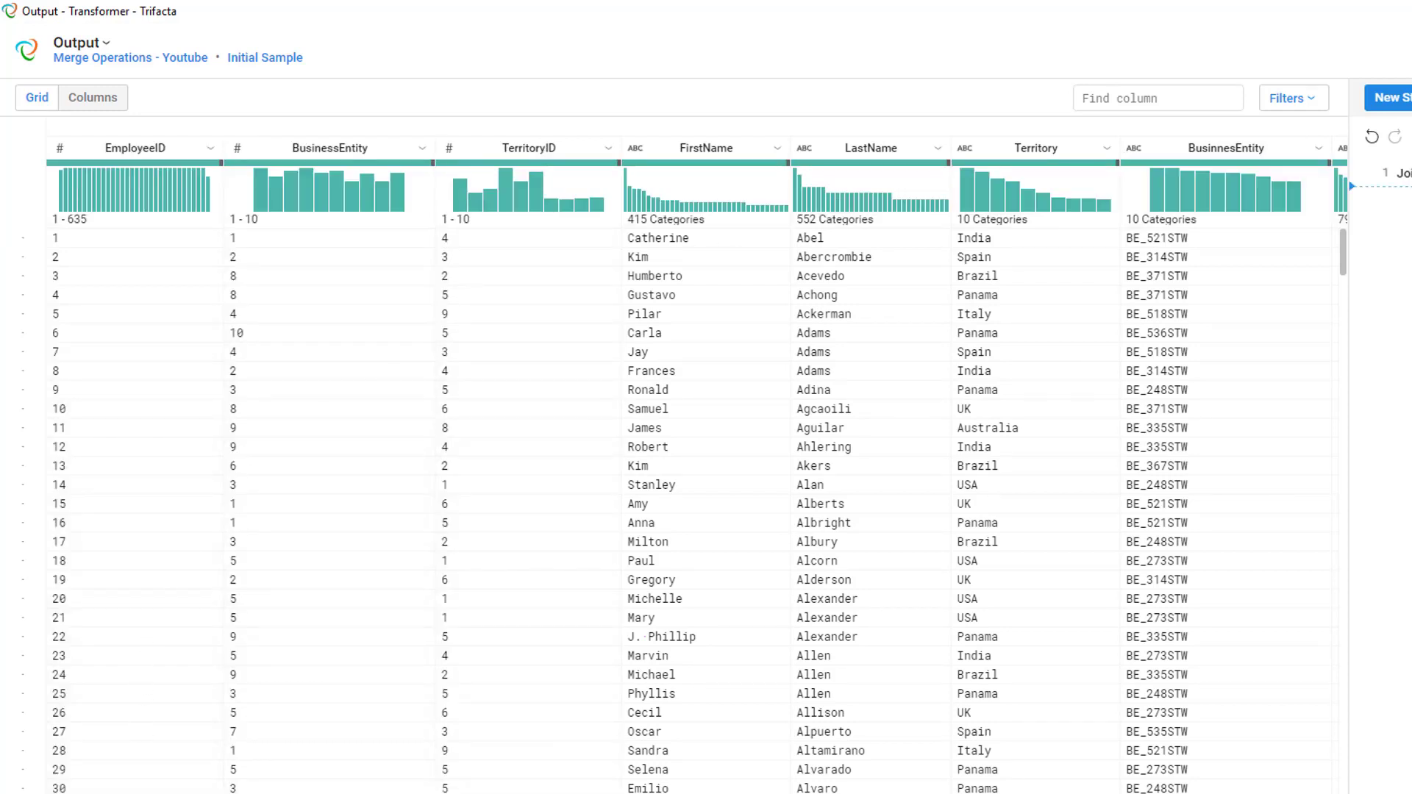
Select the missing values in the Sales column and add a recipe step that deletes those rows
scroll(697, 468, "right", 6)
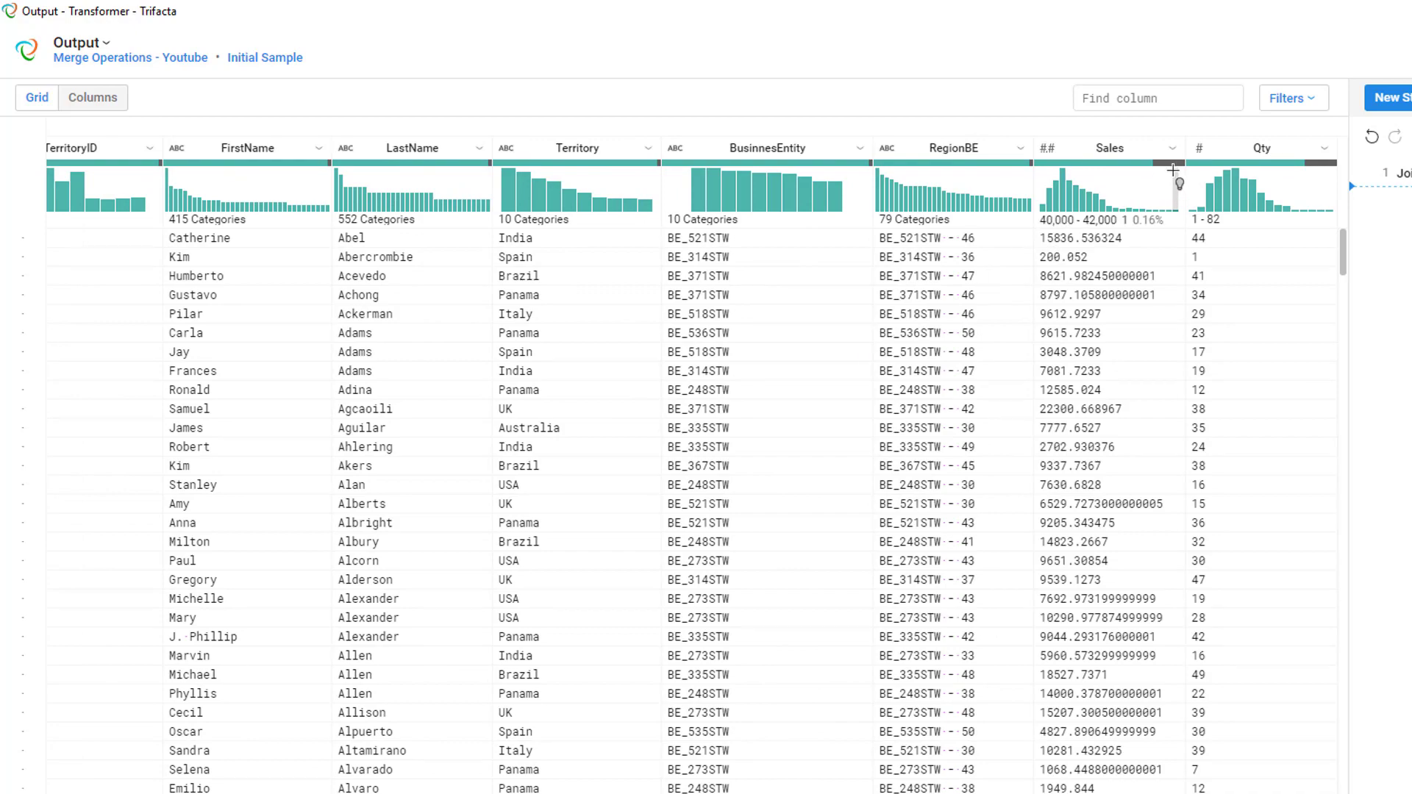
mouse_move(1169, 170)
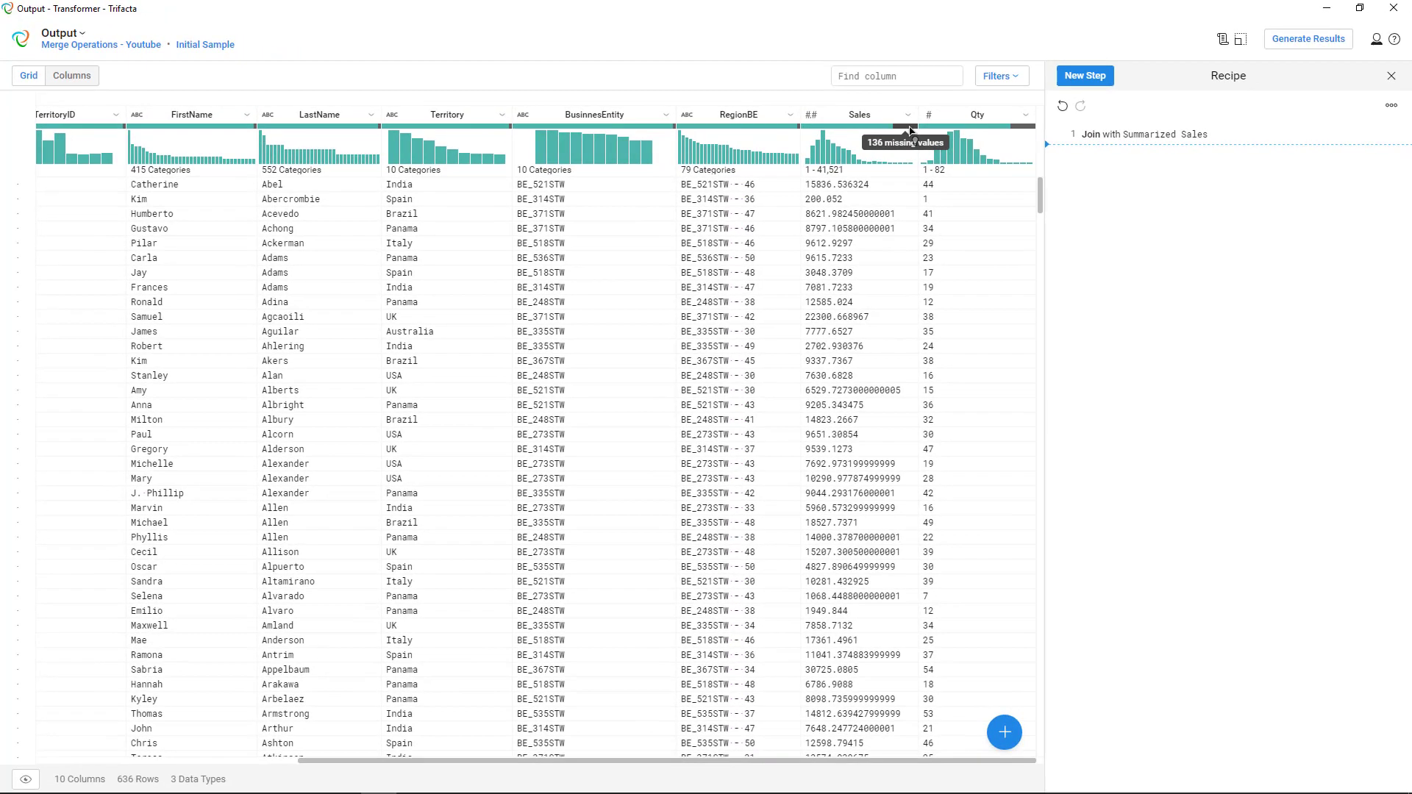
left_click(908, 127)
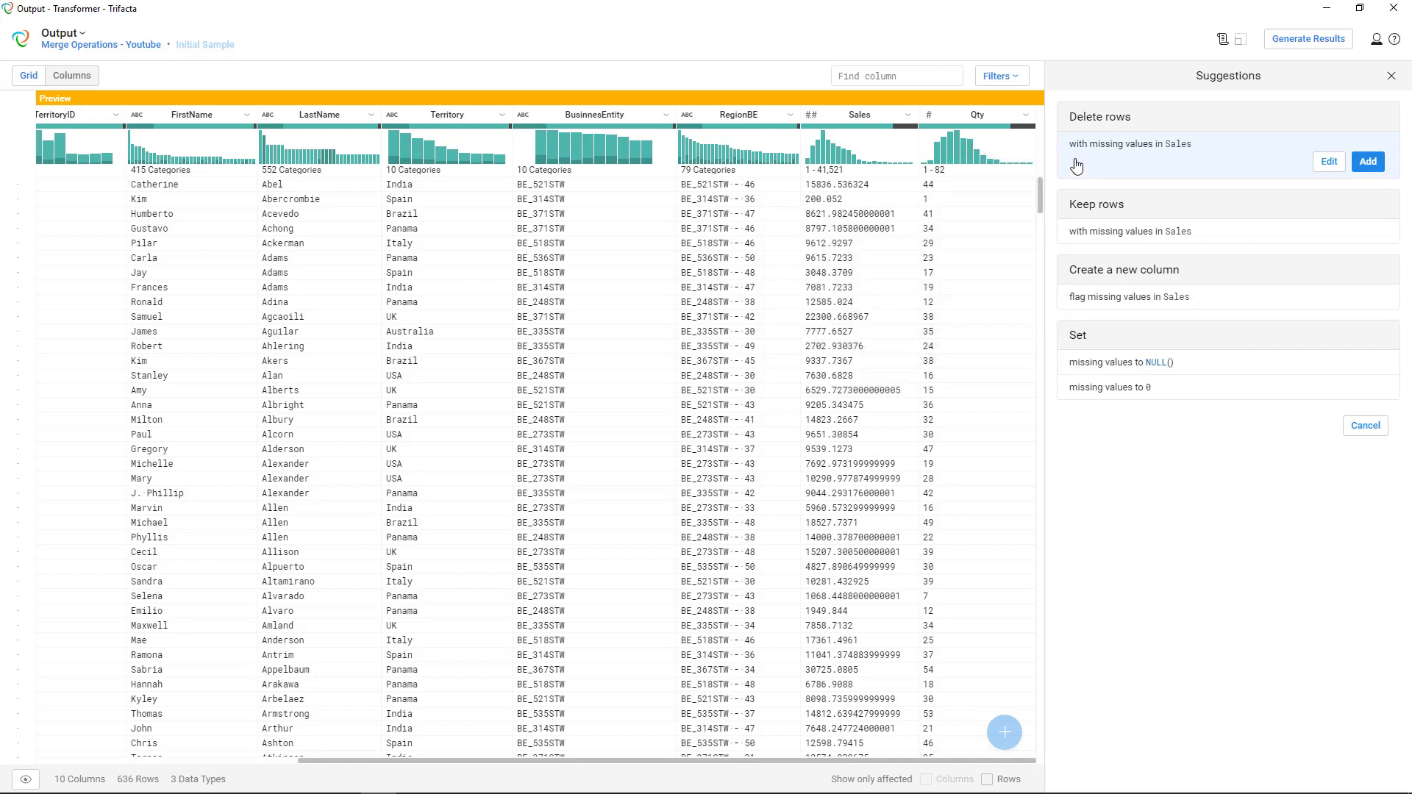
left_click(1371, 164)
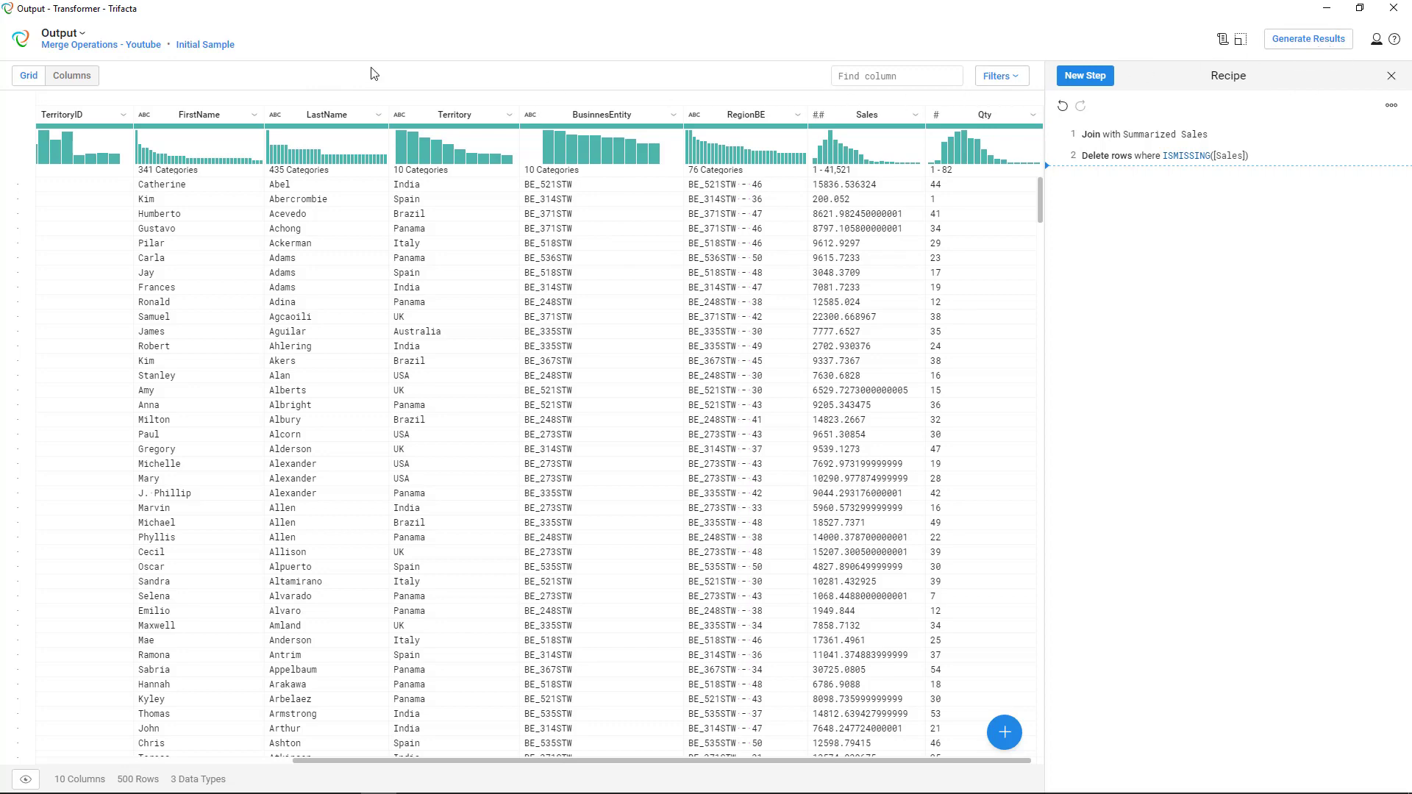
Return to the Merge Operations - Youtube flow and reopen the Output recipe for editing
left_click(94, 49)
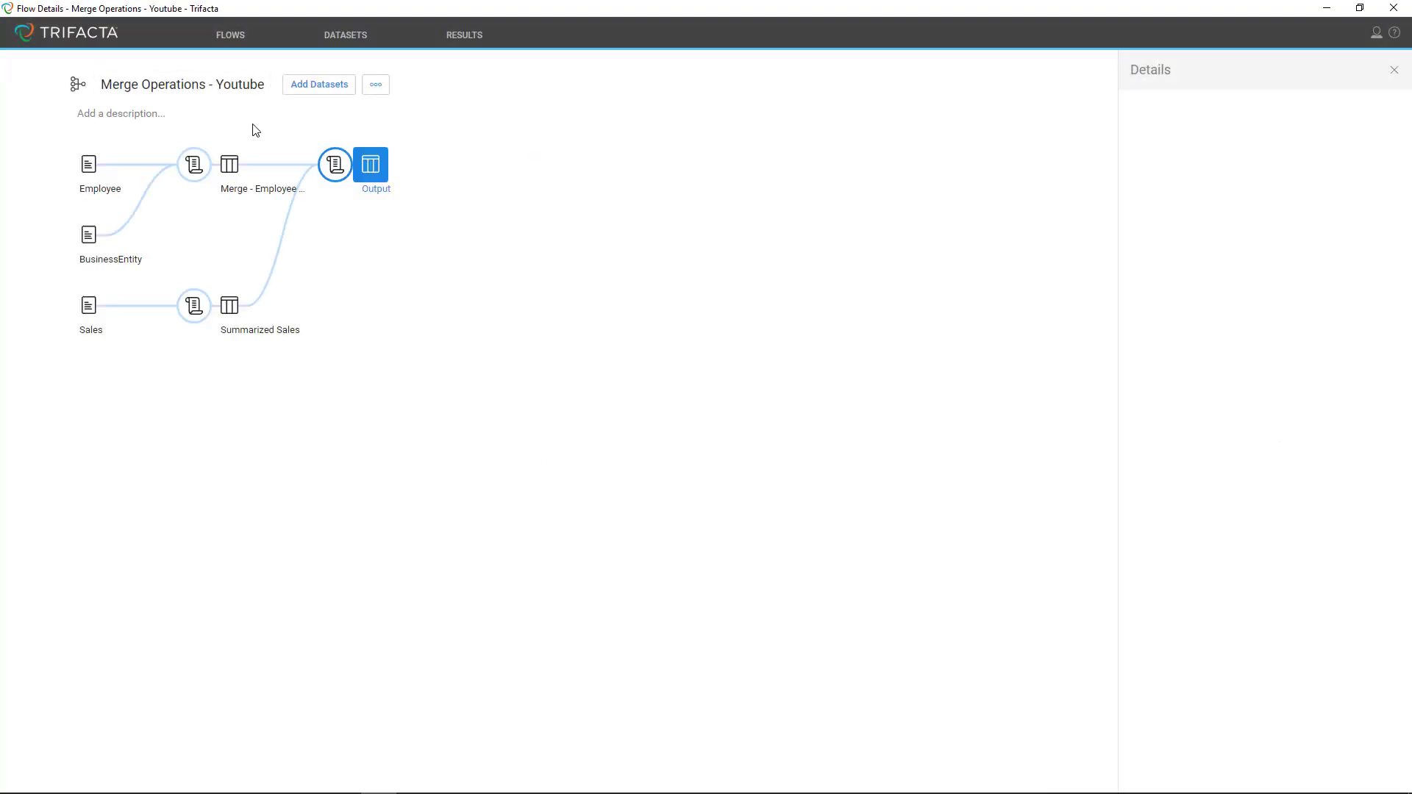
right_click(382, 176)
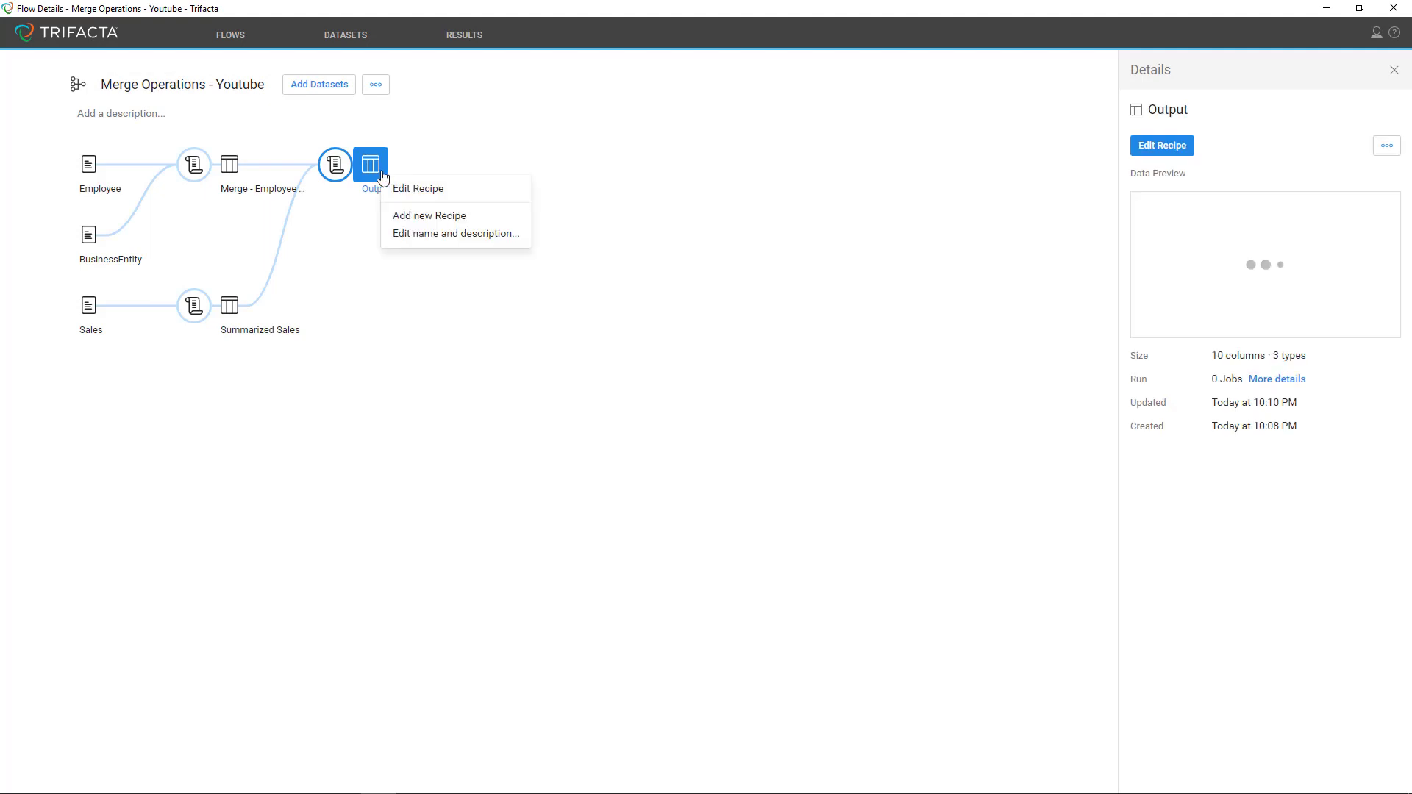
left_click(451, 193)
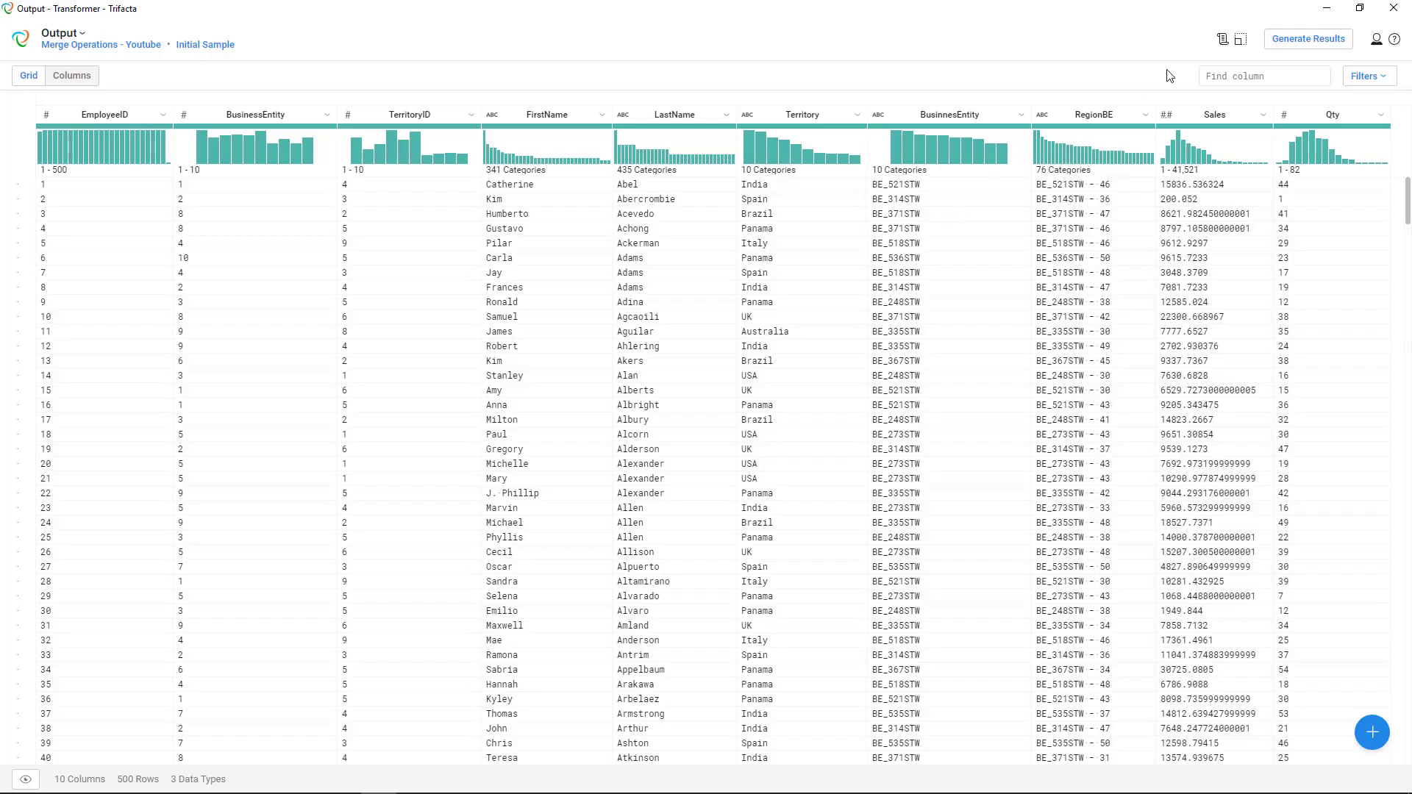
Generate the Output results as uncompressed CSV and JSON with profiling, and show the available actions for the completed job
left_click(1299, 41)
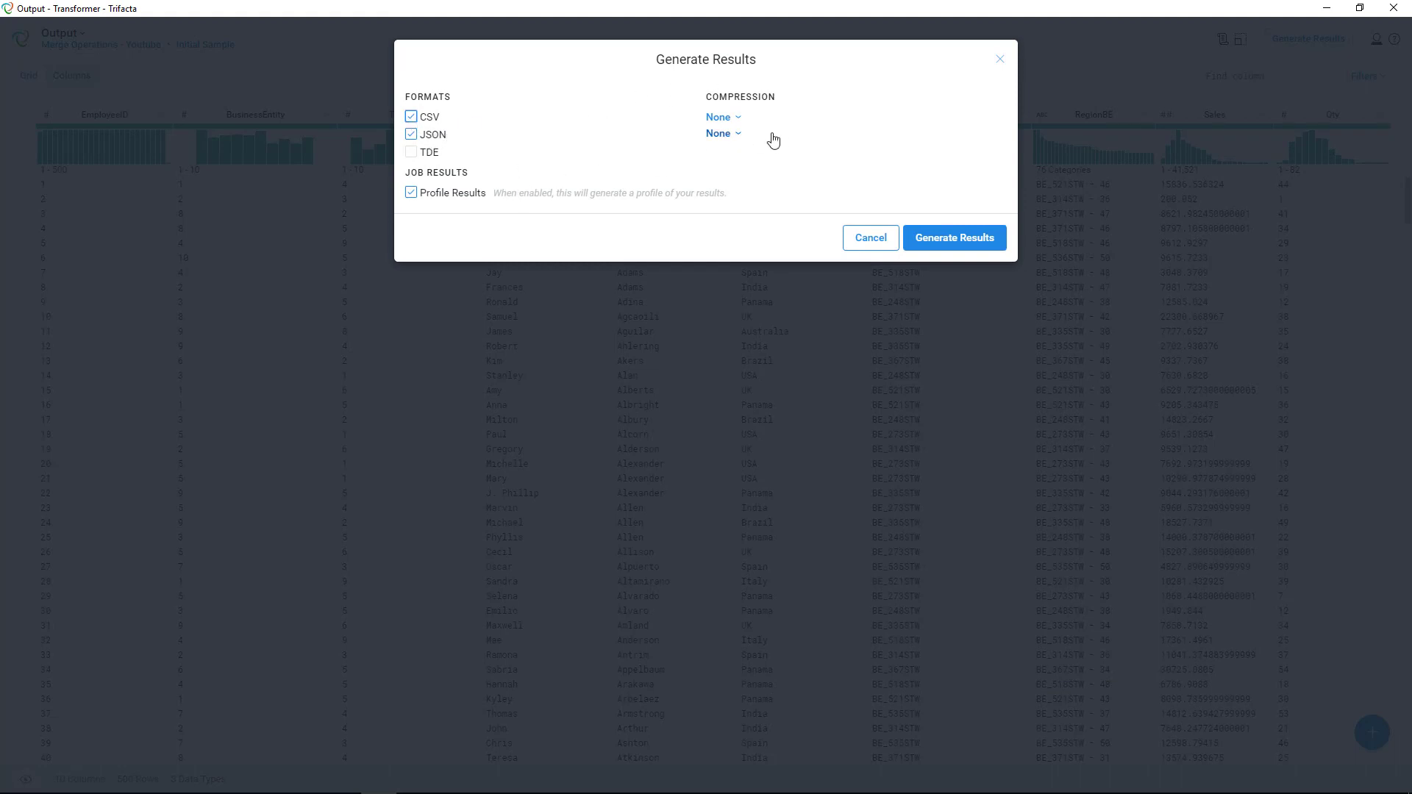
left_click(932, 241)
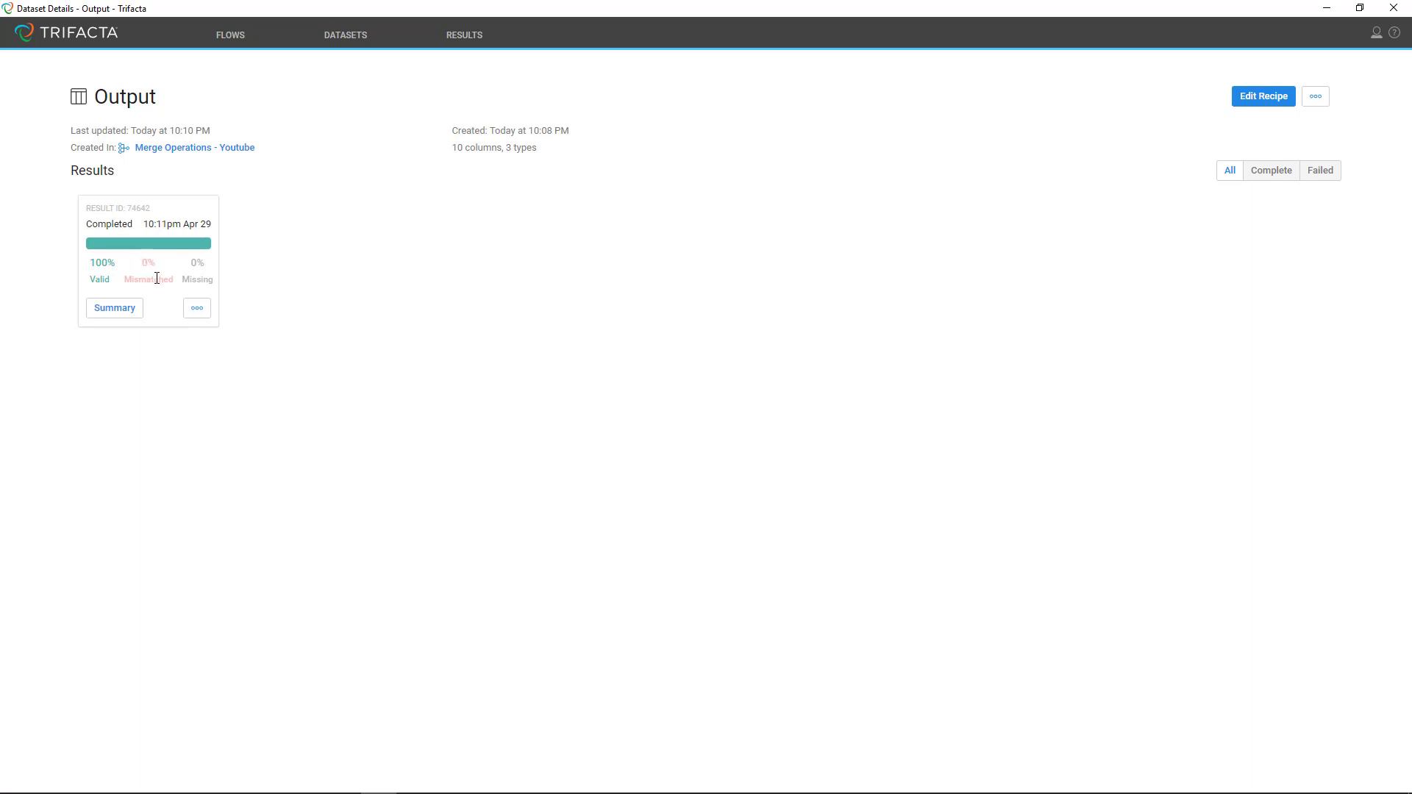
left_click(195, 309)
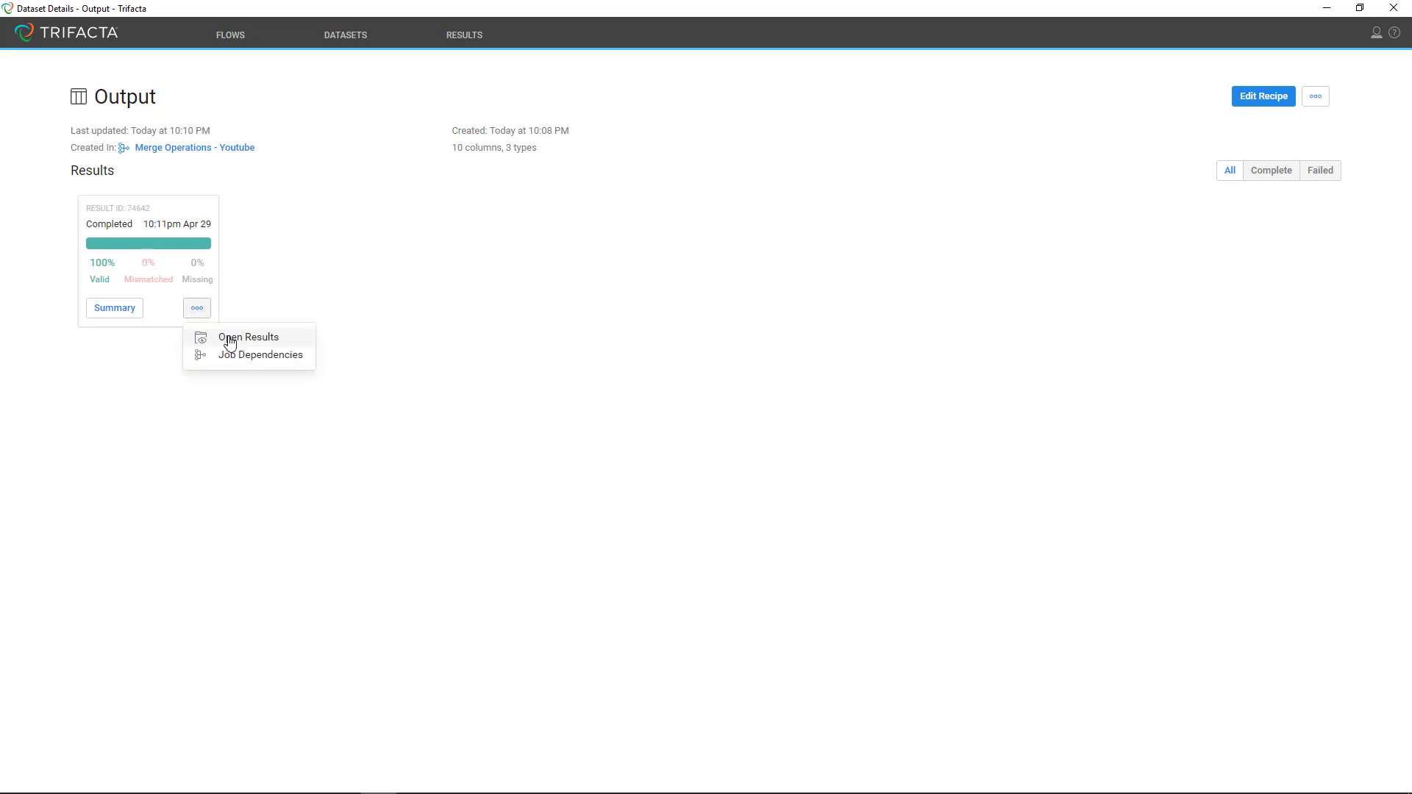